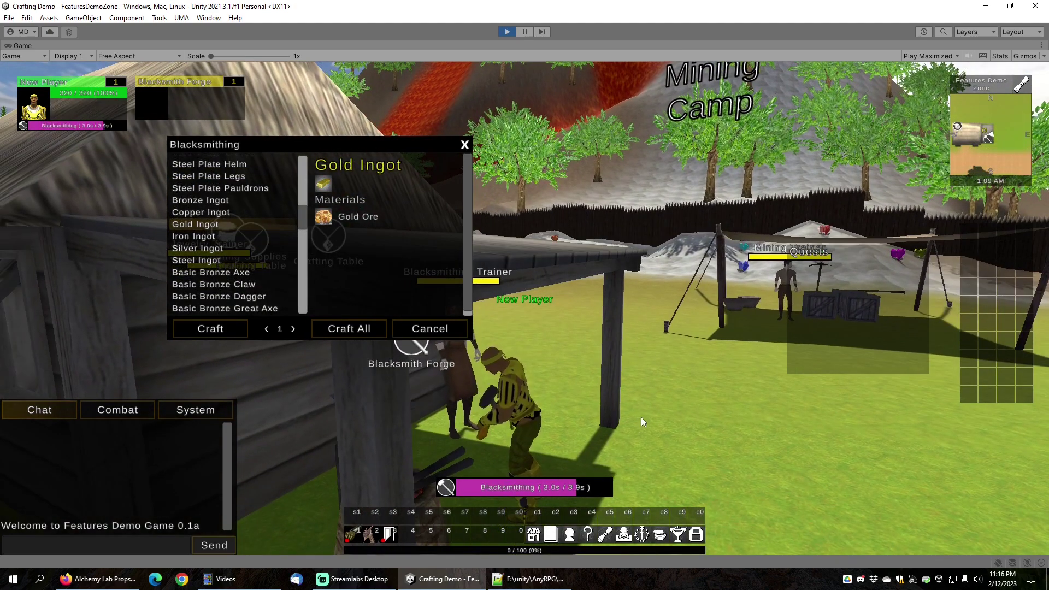
Close the Blacksmithing crafting window and walk the character away from the Blacksmith Forge to view the camp.
{"action": "left_click", "coordinate": [464, 145]}
{"action": "left_click_drag", "start_coordinate": [619, 325], "coordinate": [536, 332]}
{"action": "key", "text": "a"}
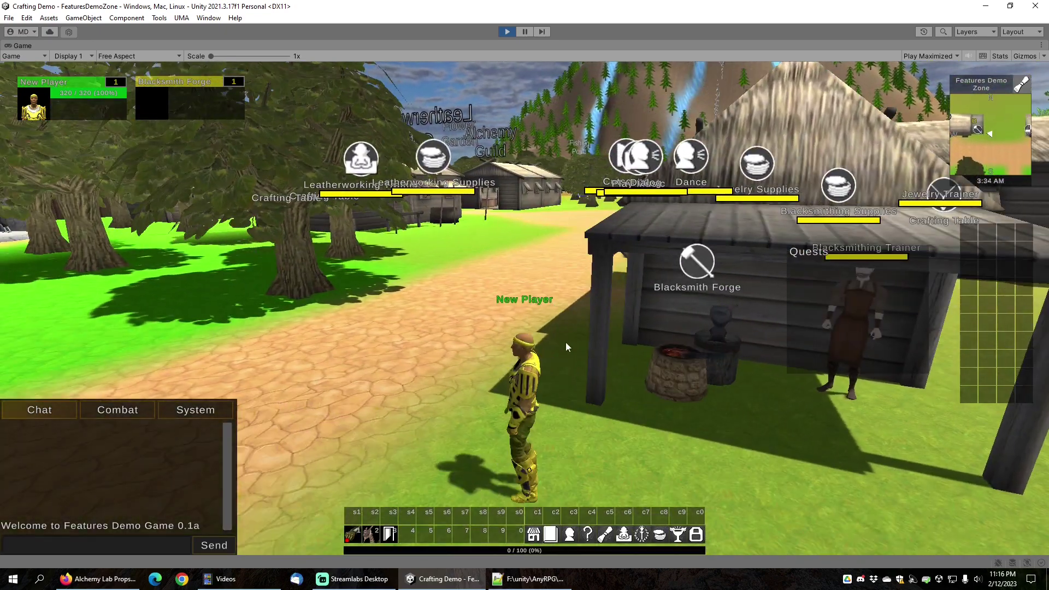
{"action": "key", "text": "a"}
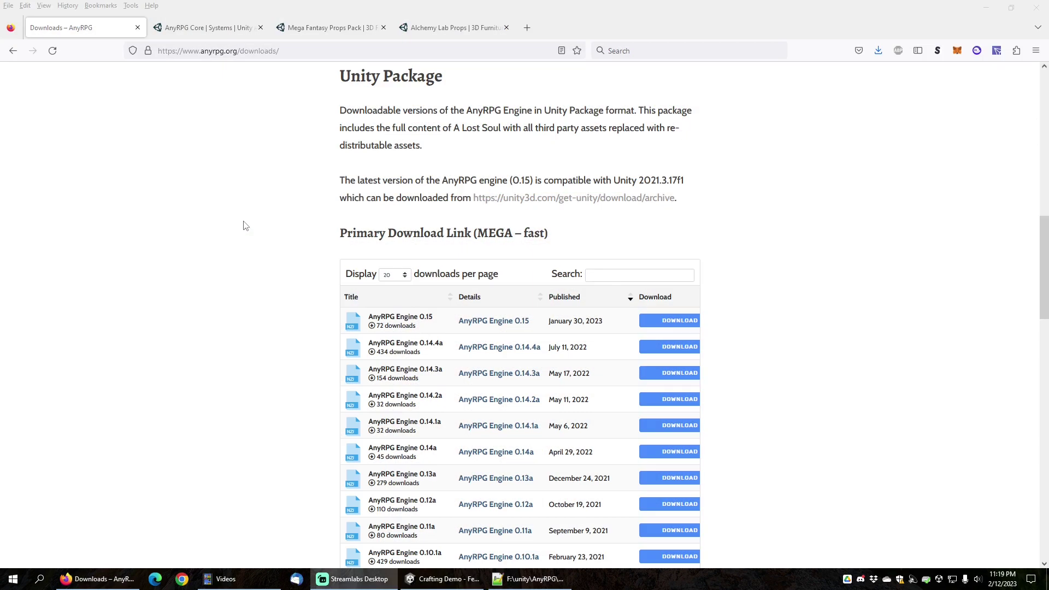
Examine the AnyRPG Engine 0.15 entry, the page address and the Unity Package heading on the AnyRPG downloads page.
{"action": "left_click", "coordinate": [458, 326]}
{"action": "left_click_drag", "start_coordinate": [458, 326], "coordinate": [531, 324]}
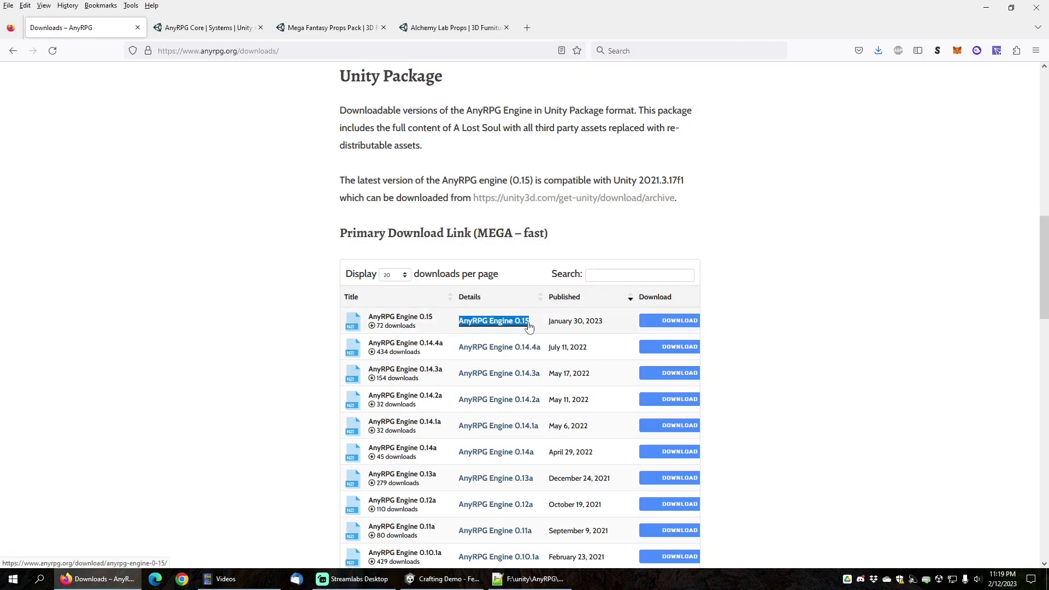
{"action": "left_click", "coordinate": [304, 51]}
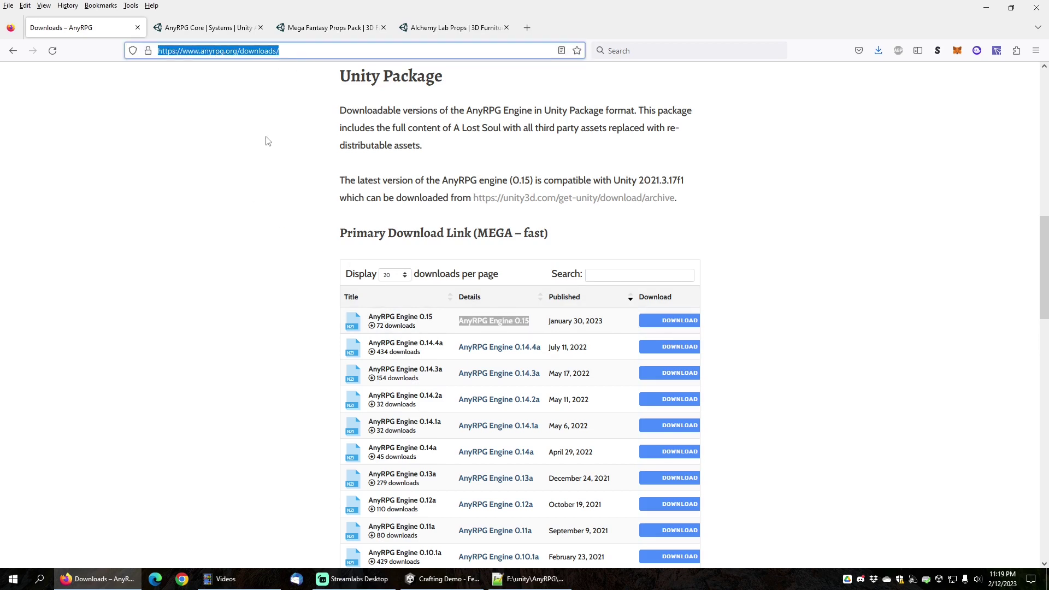
{"action": "left_click_drag", "start_coordinate": [345, 74], "coordinate": [446, 79]}
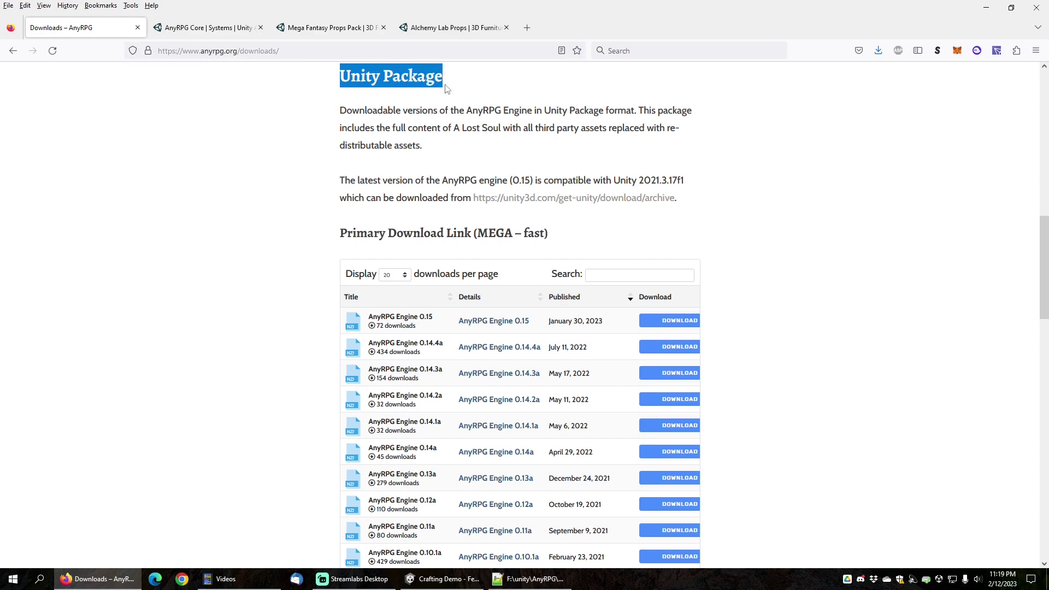
Review the Unity Asset Store pages for AnyRPG Core, Mega Fantasy Props Pack and Alchemy Lab Props.
{"action": "left_click", "coordinate": [200, 30]}
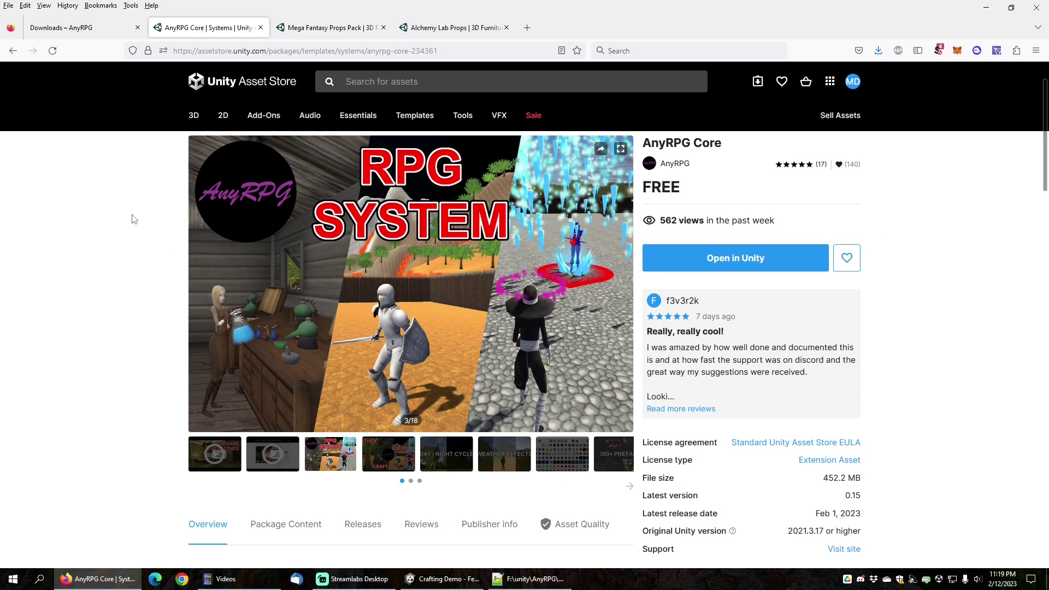
{"action": "left_click", "coordinate": [336, 28]}
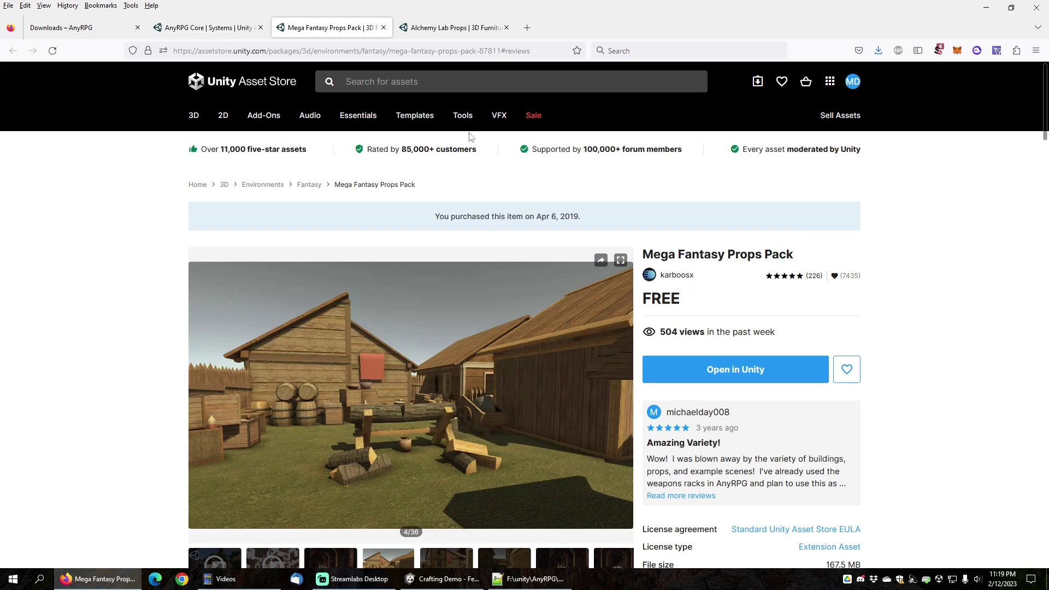
{"action": "left_click", "coordinate": [455, 28]}
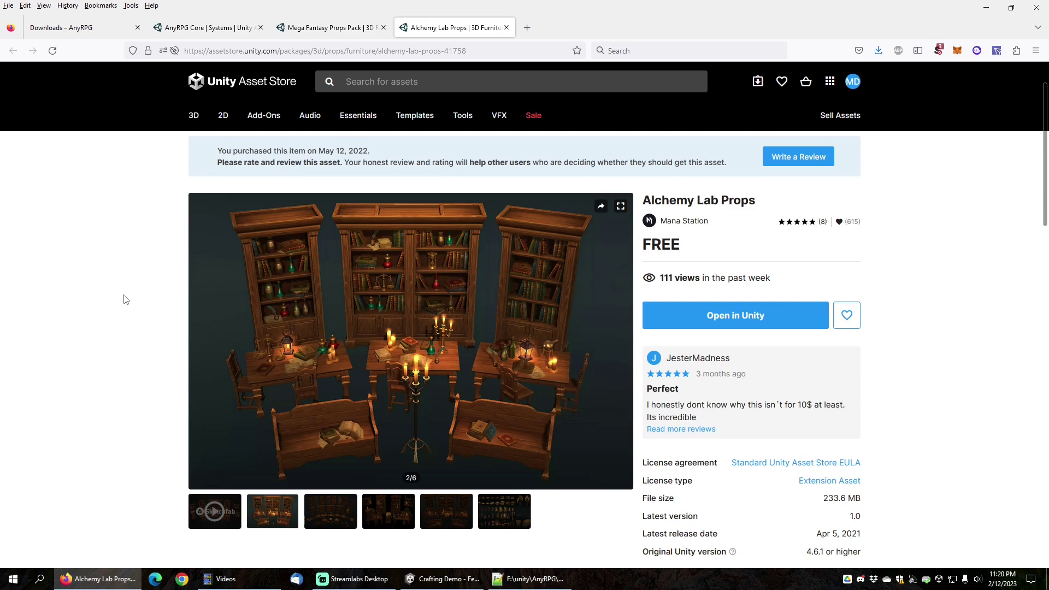
Switch to the Unity editor and import the AlchemyLabProps_Built-in_Gamma_2018.4 package from the AlchemyLabProps folder.
{"action": "key", "text": "alt+Tab"}
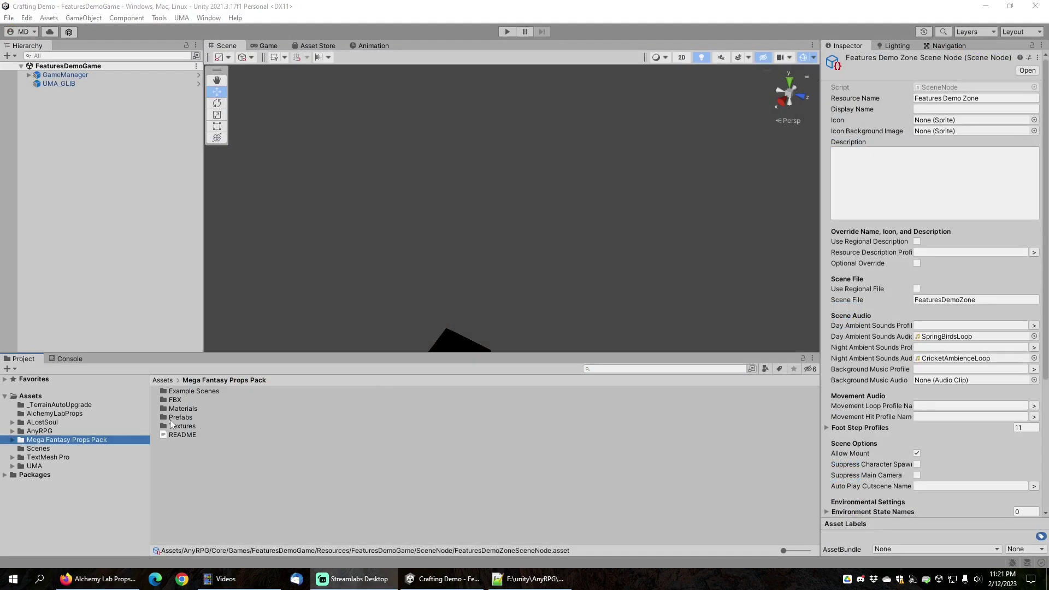
{"action": "left_click", "coordinate": [59, 414]}
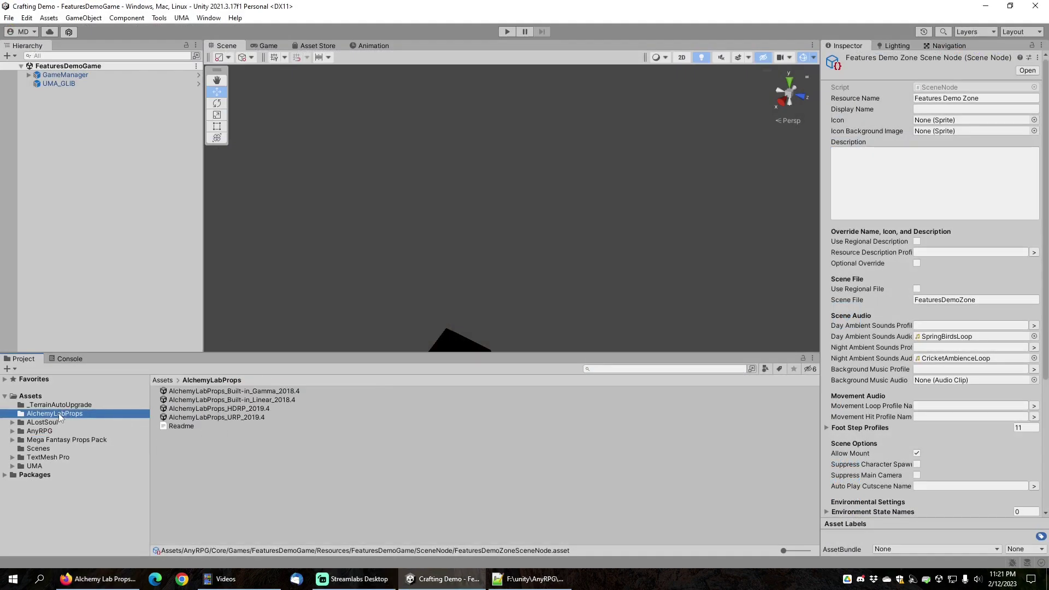
{"action": "left_click", "coordinate": [238, 392]}
{"action": "double_click", "coordinate": [238, 392]}
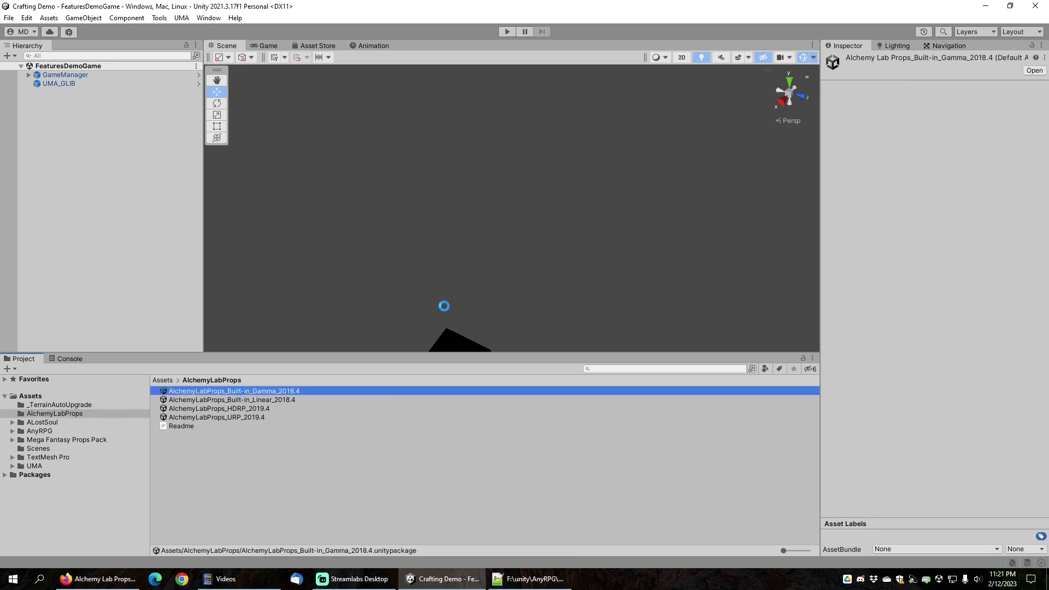
{"action": "left_click", "coordinate": [616, 449]}
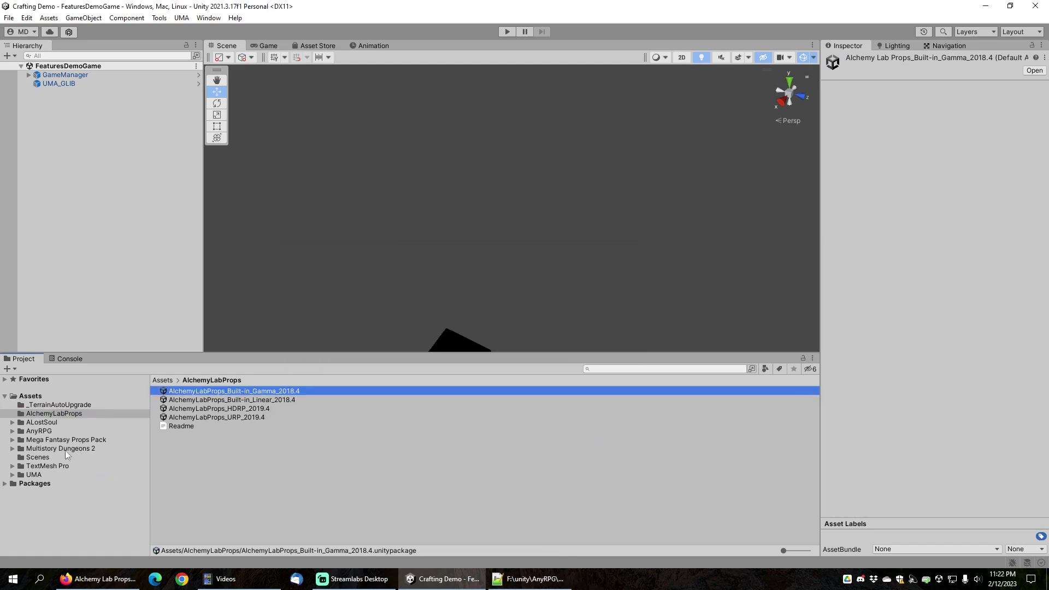
Look through the Books And Alchemy and Furniture prefab folders inside Multistory Dungeons 2.
{"action": "left_click", "coordinate": [12, 448]}
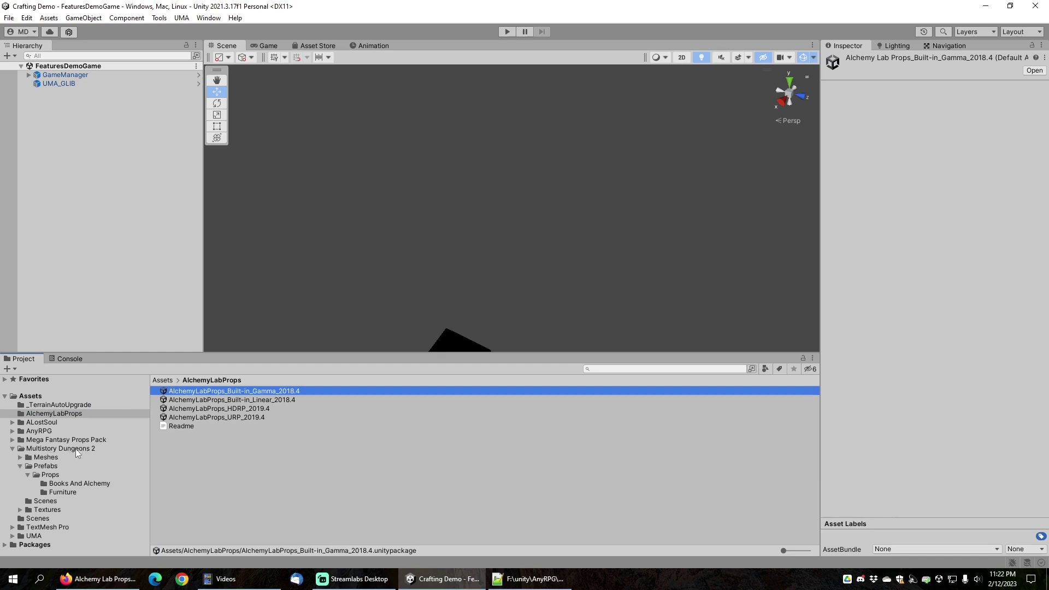
{"action": "left_click", "coordinate": [71, 485]}
{"action": "left_click", "coordinate": [66, 493]}
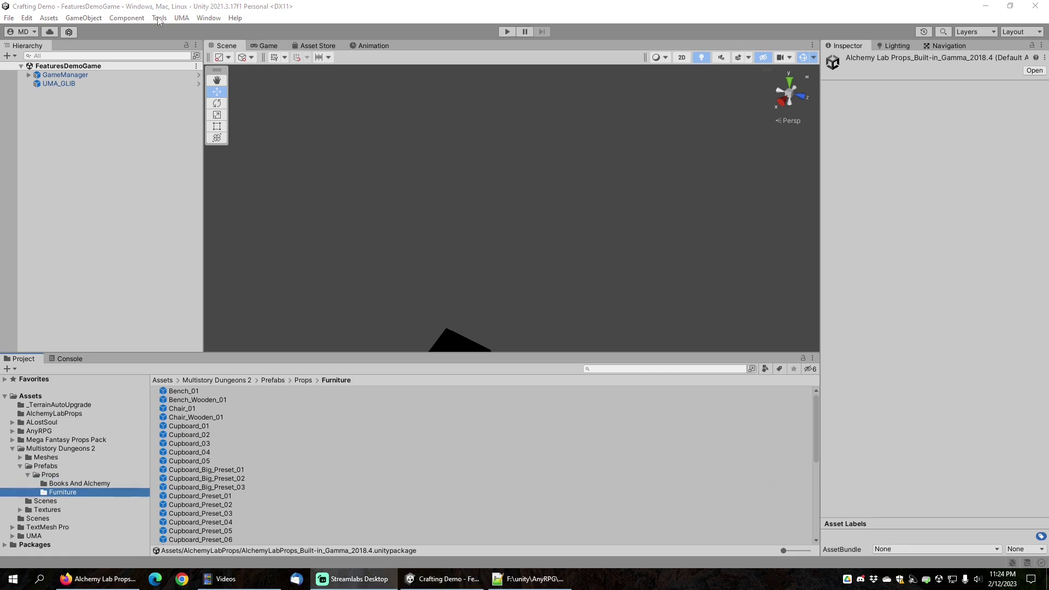
Start AnyRPG's New Game Wizard, naming the game Crafting and its first scene Castle.
{"action": "left_click", "coordinate": [159, 18]}
{"action": "mouse_move", "coordinate": [180, 31]}
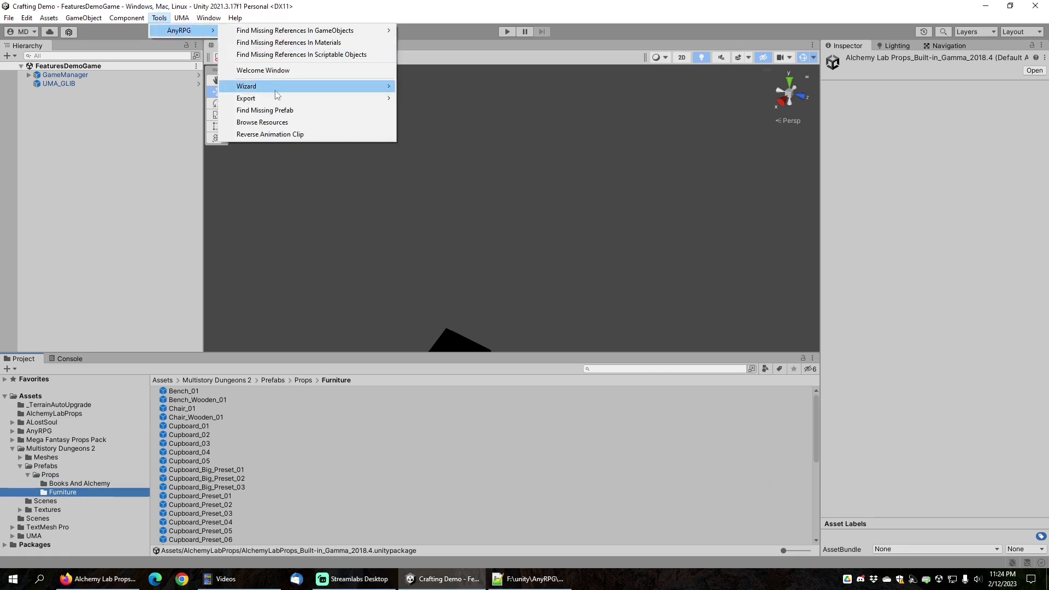
{"action": "mouse_move", "coordinate": [276, 89]}
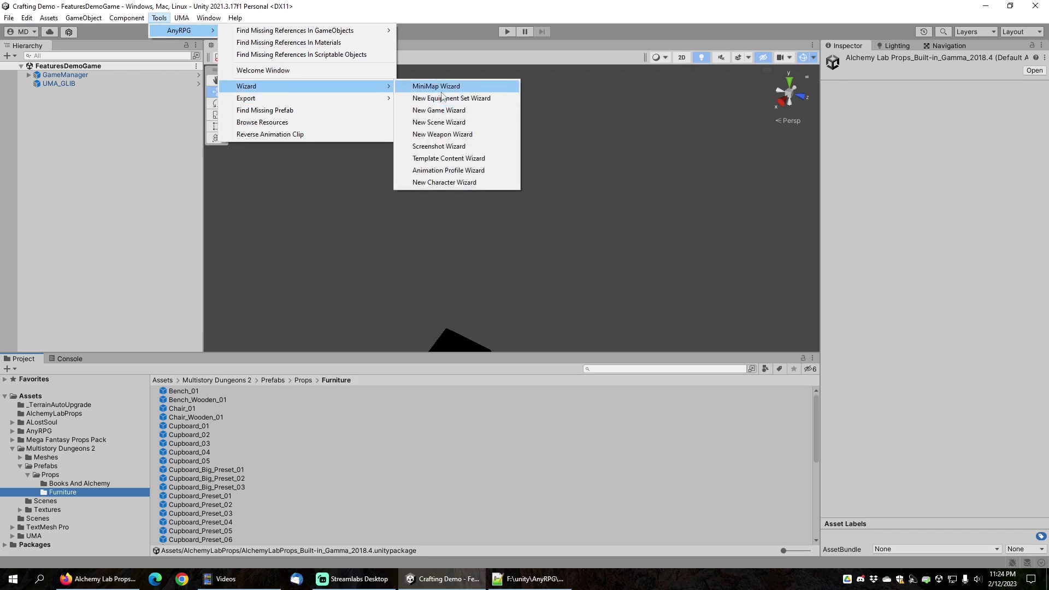
{"action": "left_click", "coordinate": [446, 111]}
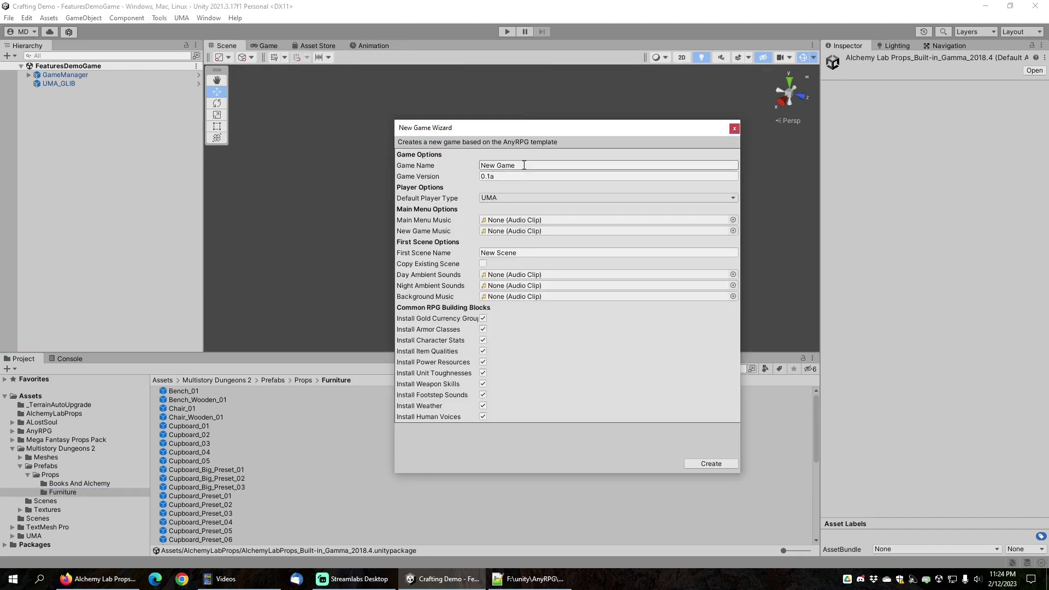
{"action": "left_click", "coordinate": [524, 165]}
{"action": "type", "text": "Crafting"}
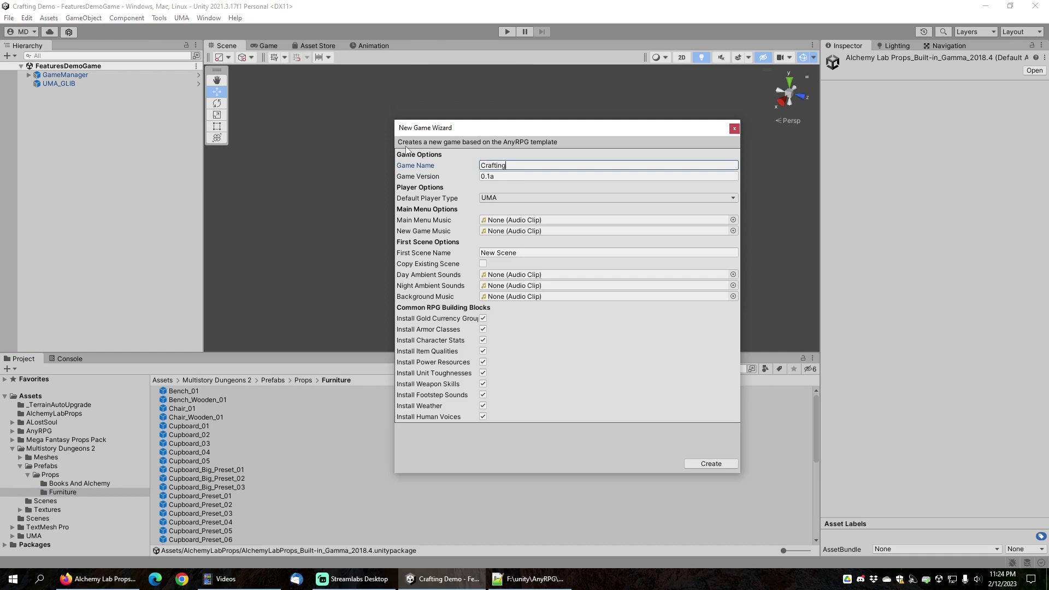
{"action": "left_click", "coordinate": [514, 252]}
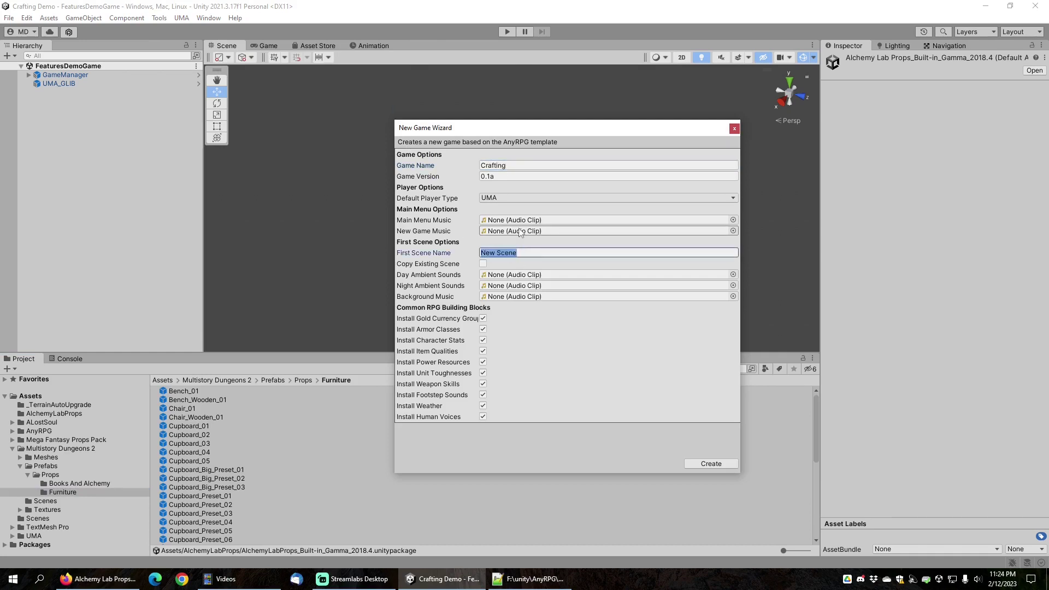
{"action": "type", "text": "Castle"}
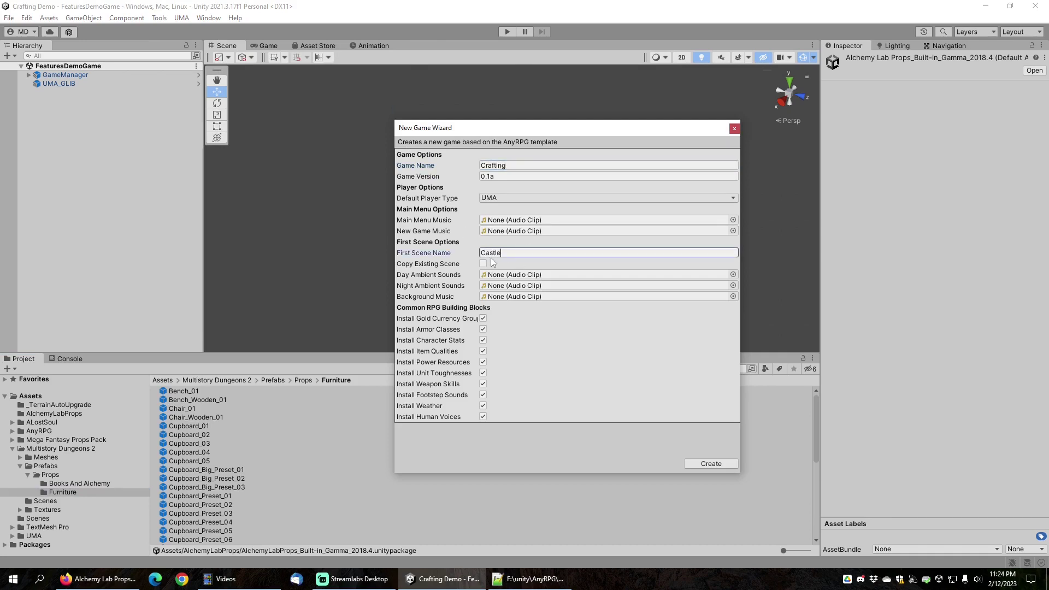
Have the wizard copy the Castle wireframe scene from the Mega Fantasy Props Pack example scenes, and create the game.
{"action": "left_click", "coordinate": [483, 263]}
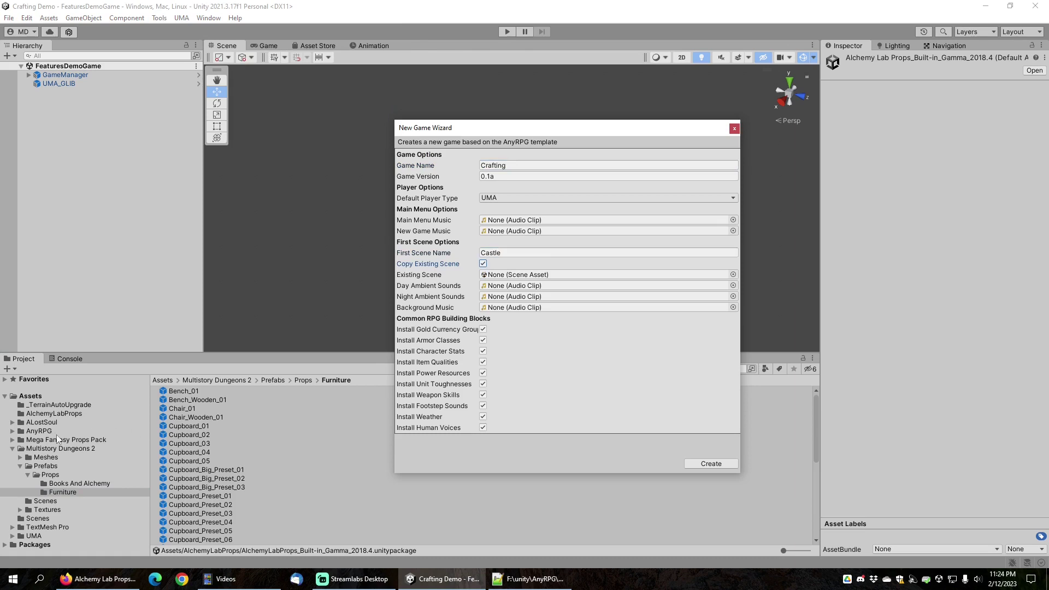
{"action": "left_click", "coordinate": [13, 440]}
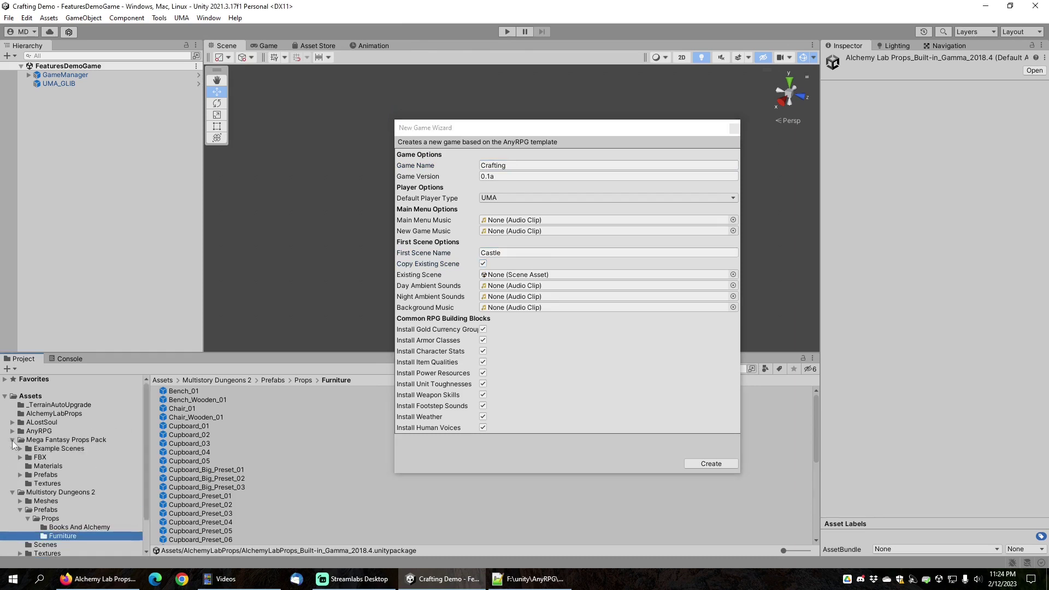
{"action": "left_click", "coordinate": [20, 449]}
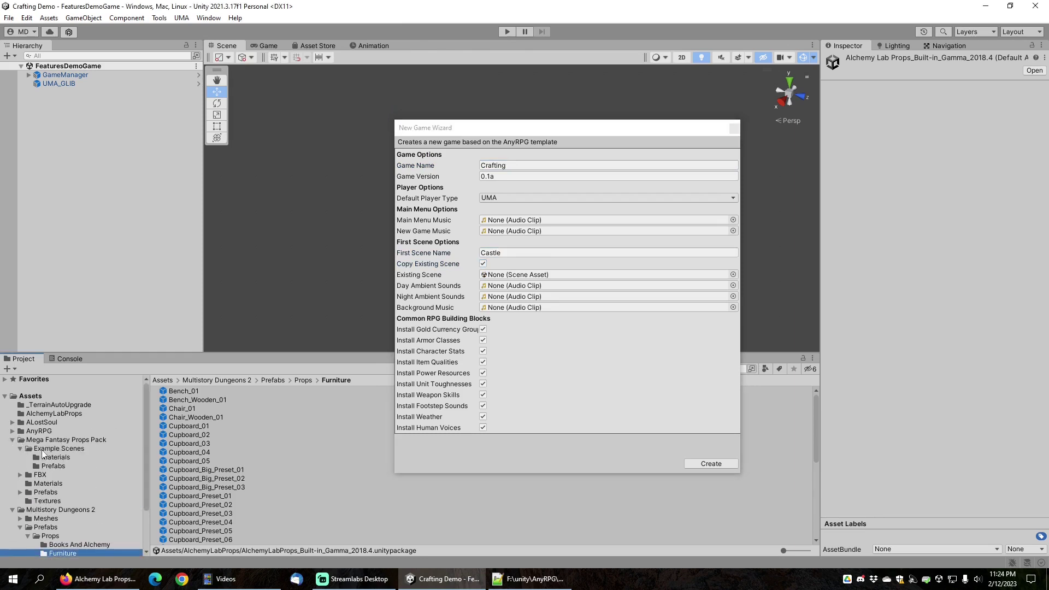
{"action": "left_click", "coordinate": [53, 449]}
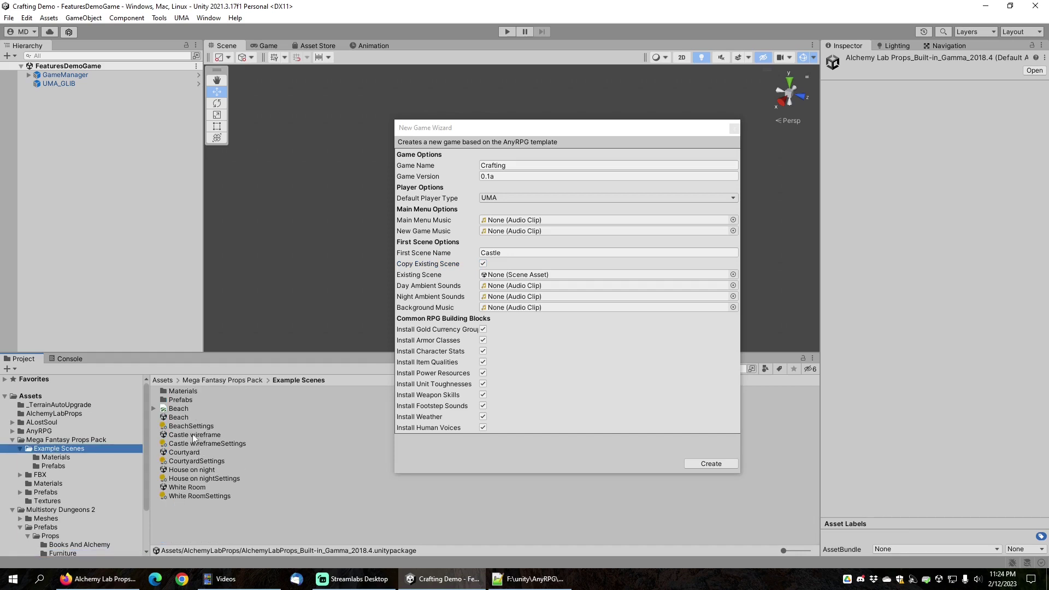
{"action": "left_click_drag", "start_coordinate": [194, 435], "coordinate": [527, 275]}
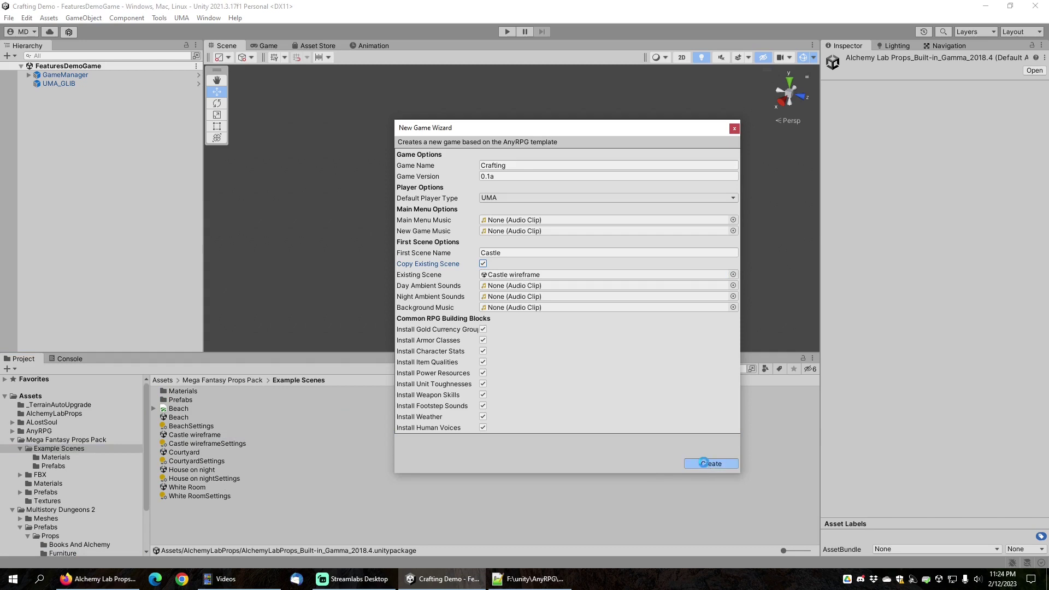
{"action": "left_click", "coordinate": [704, 463]}
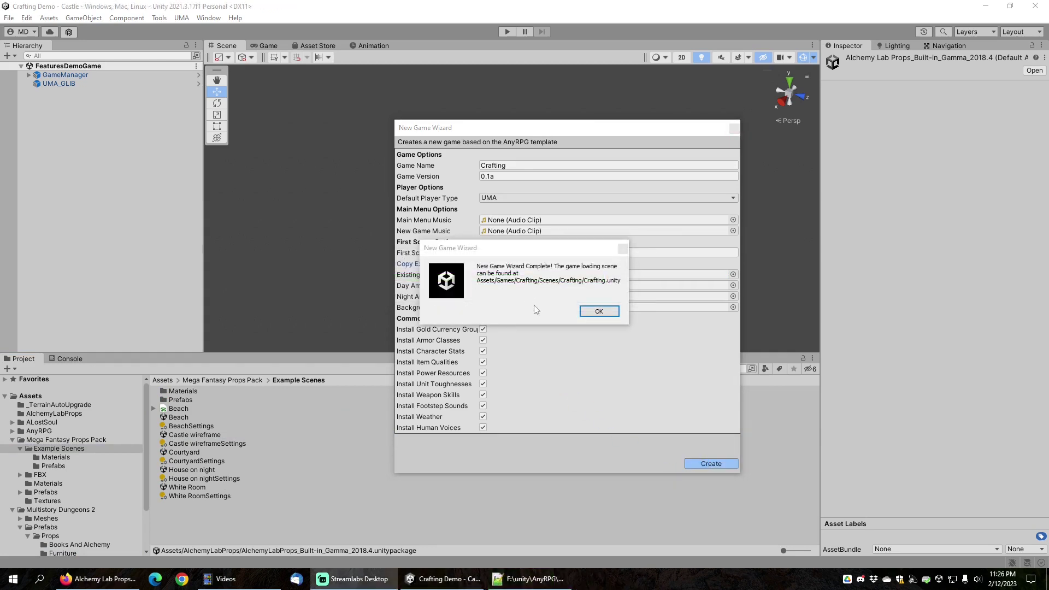
{"action": "left_click", "coordinate": [599, 311]}
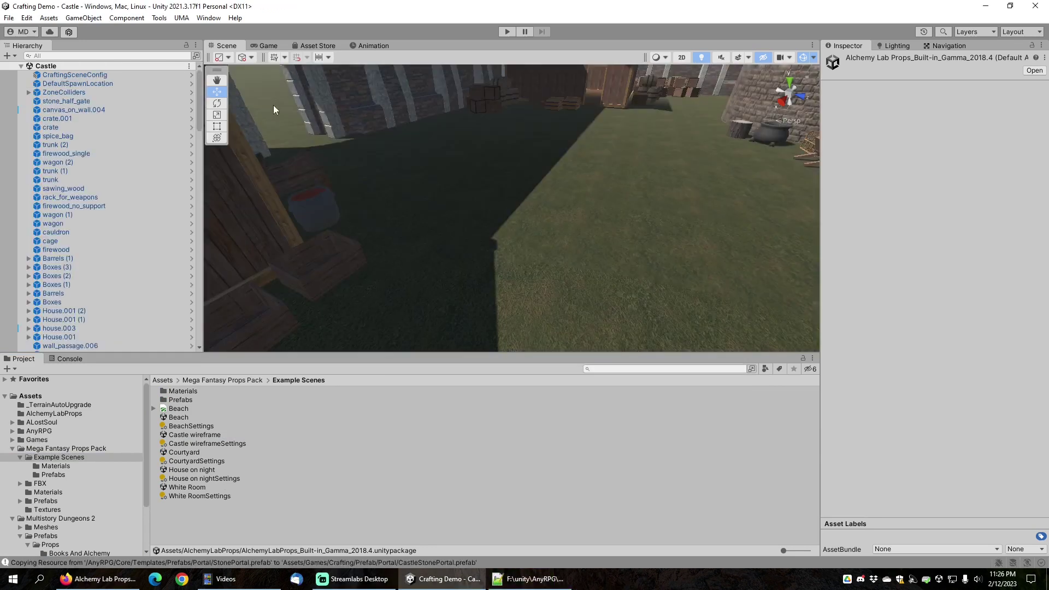
Open AnyRPG's Template Content Wizard and set the Scriptable Content list size to 12.
{"action": "left_click", "coordinate": [159, 18]}
{"action": "mouse_move", "coordinate": [175, 33]}
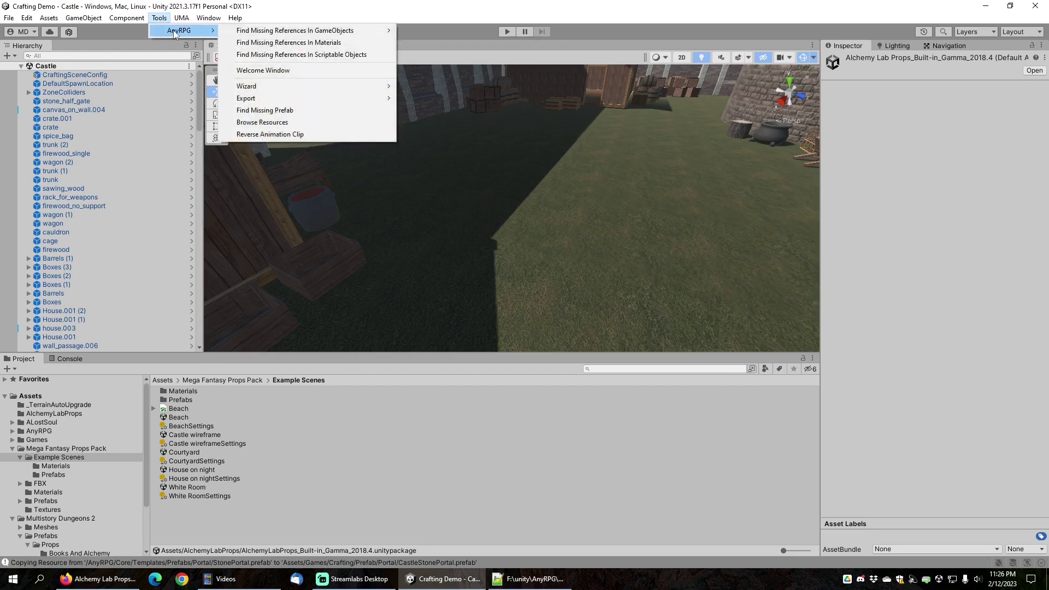
{"action": "mouse_move", "coordinate": [282, 89]}
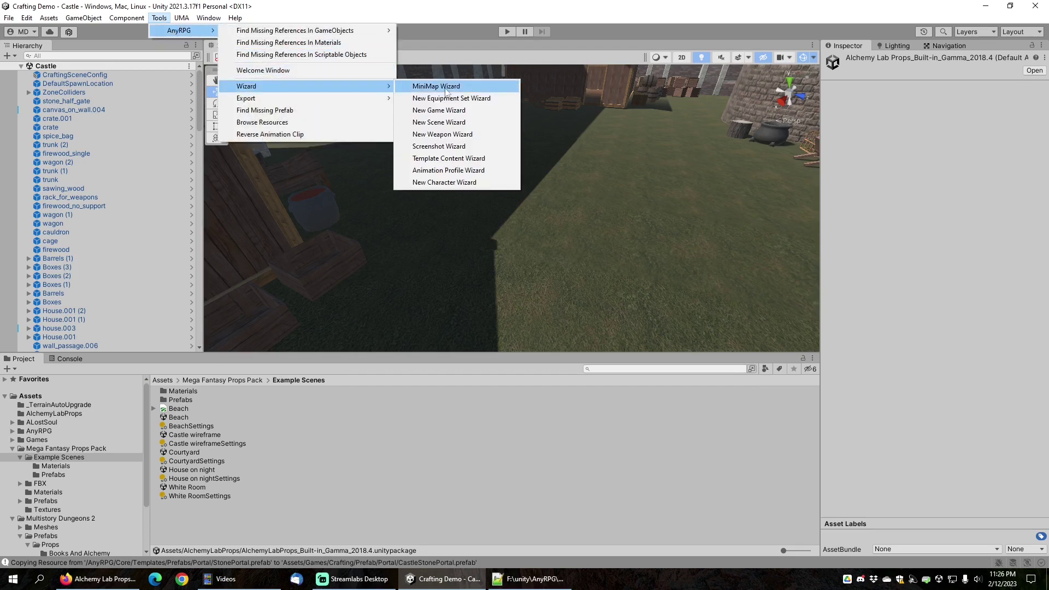
{"action": "left_click", "coordinate": [448, 158]}
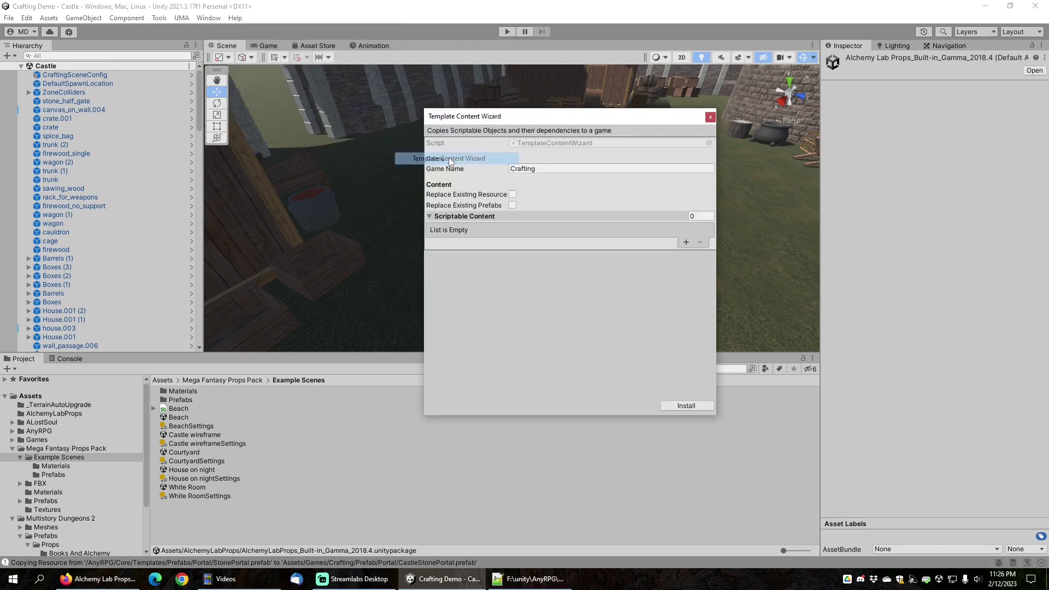
{"action": "left_click", "coordinate": [696, 216]}
{"action": "type", "text": "12"}
{"action": "key", "text": "Return"}
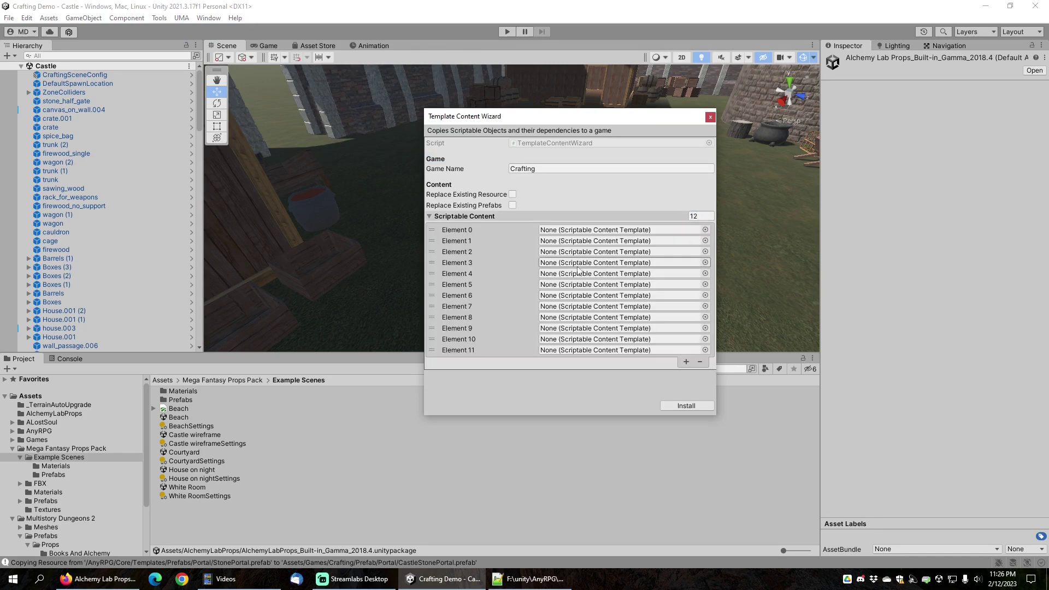
Assign AllCraftingSkillsTemplatePackage to Element 0 of the Scriptable Content list.
{"action": "left_click", "coordinate": [705, 230]}
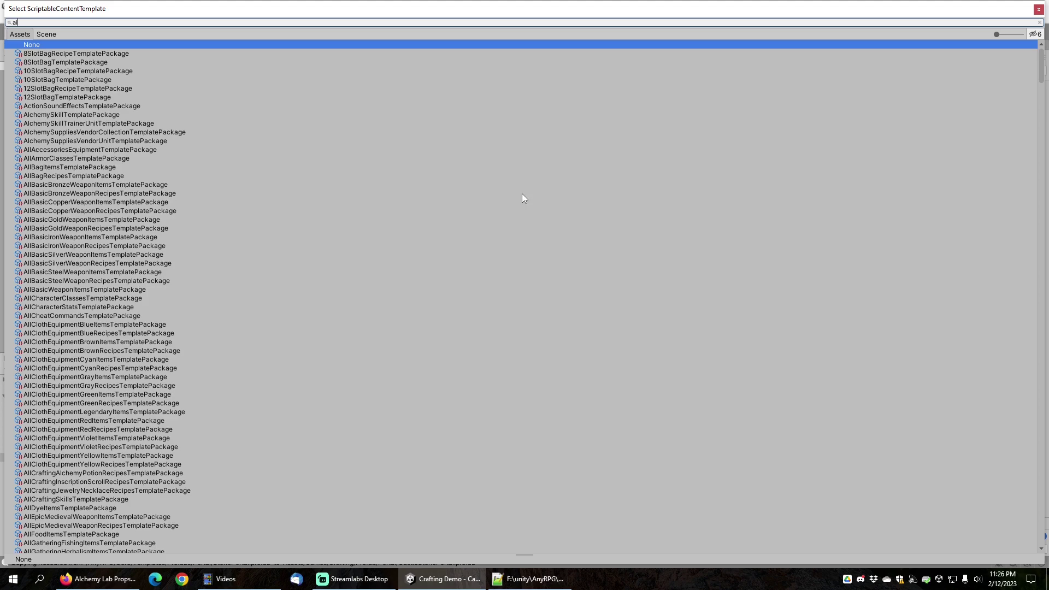
{"action": "type", "text": "allcra"}
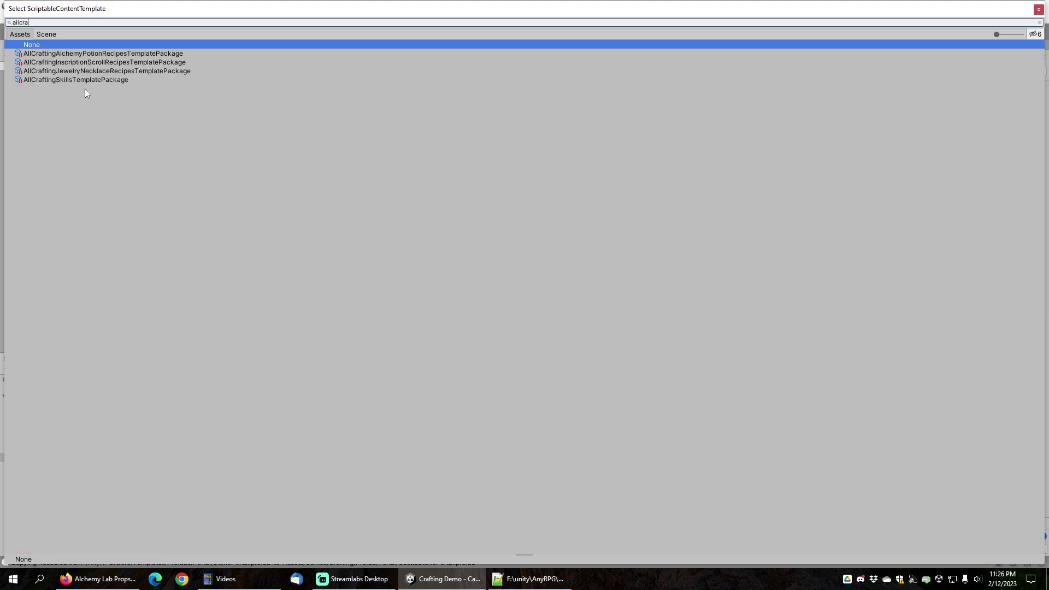
{"action": "double_click", "coordinate": [84, 80]}
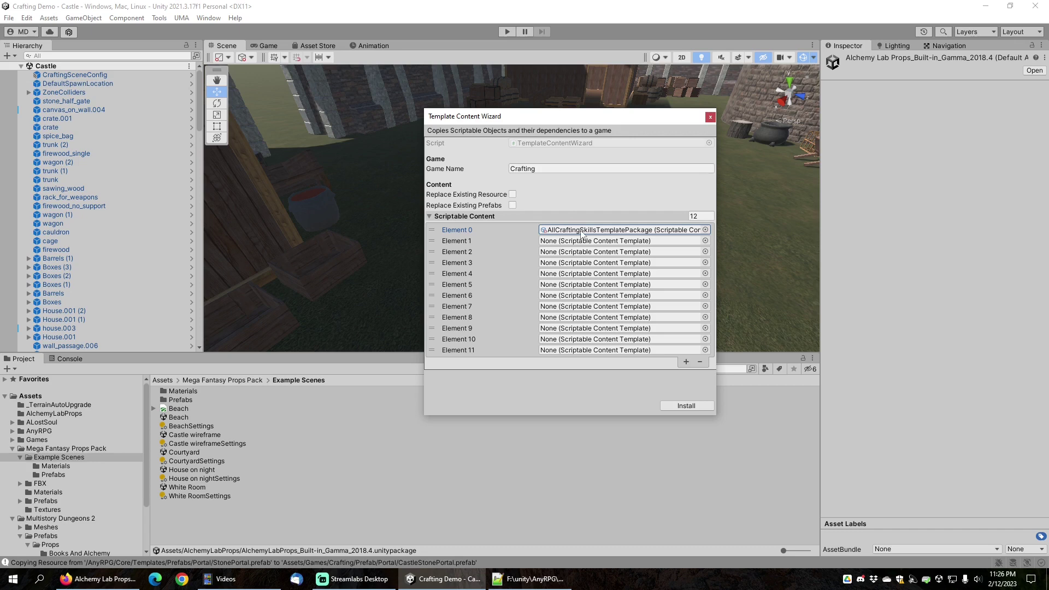
Assign WeaponSoundEffectsTemplatePackage to Element 1 of the Scriptable Content list.
{"action": "left_click", "coordinate": [705, 241]}
{"action": "type", "text": "weapon"}
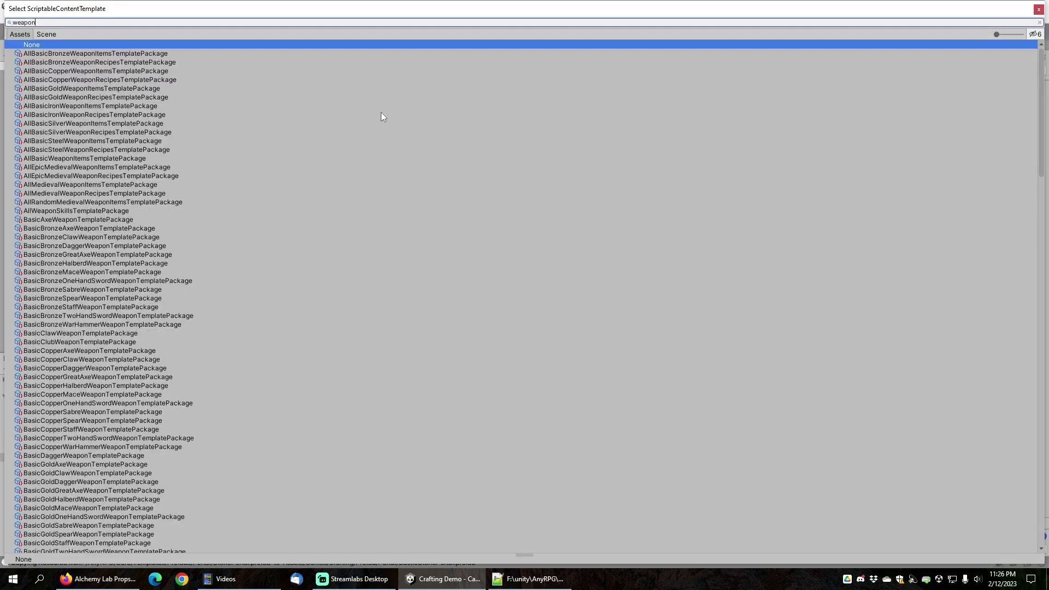
{"action": "type", "text": "sou"}
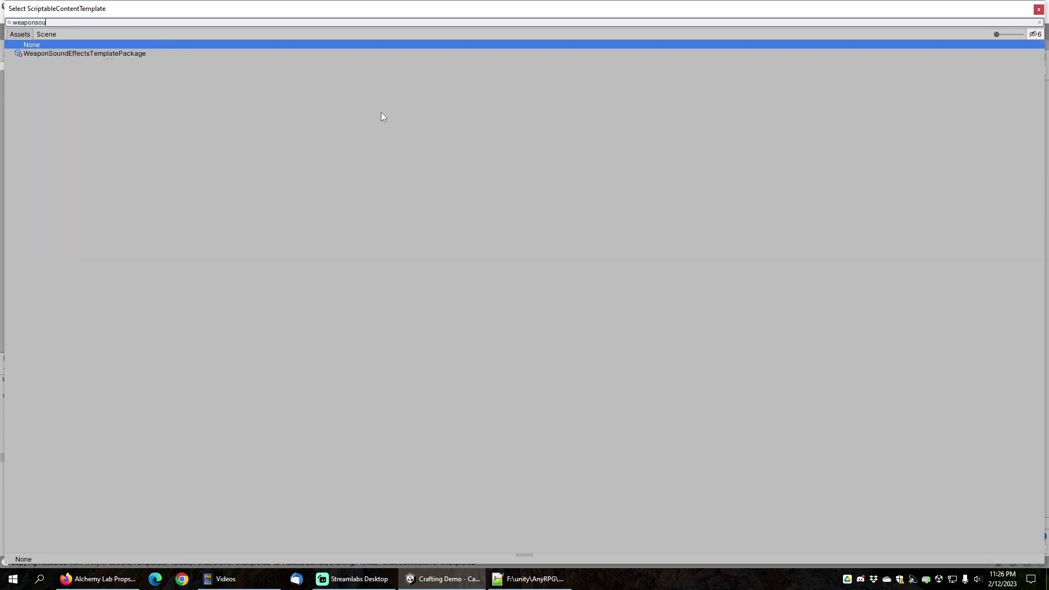
{"action": "double_click", "coordinate": [74, 53]}
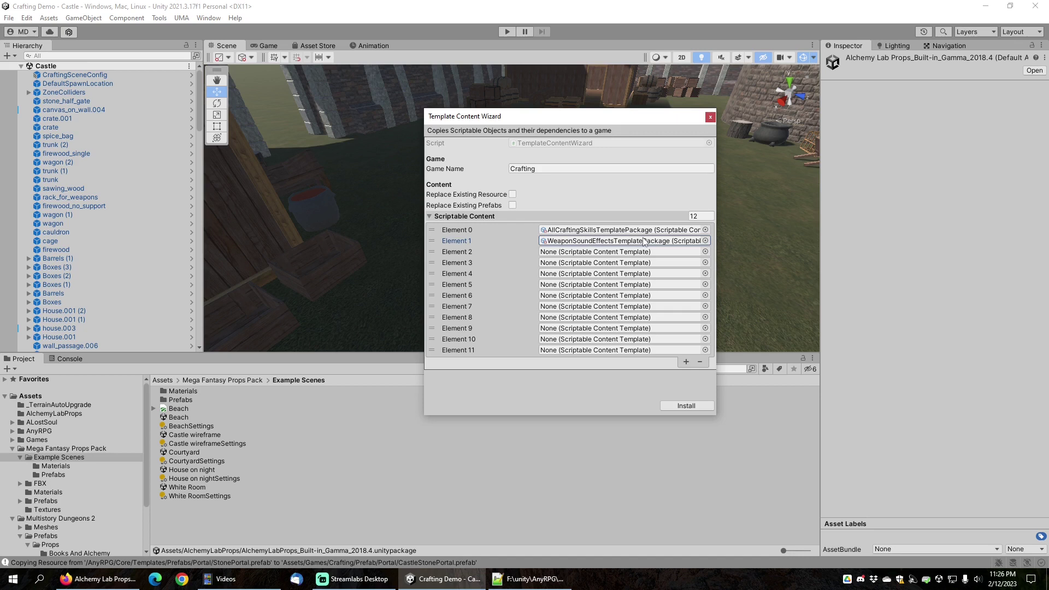
Find the leather equipment templates and assign AllLeatherEquipmentBlueRecipesTemplatePackage to Element 2 of the Scriptable Content list.
{"action": "left_click", "coordinate": [706, 252]}
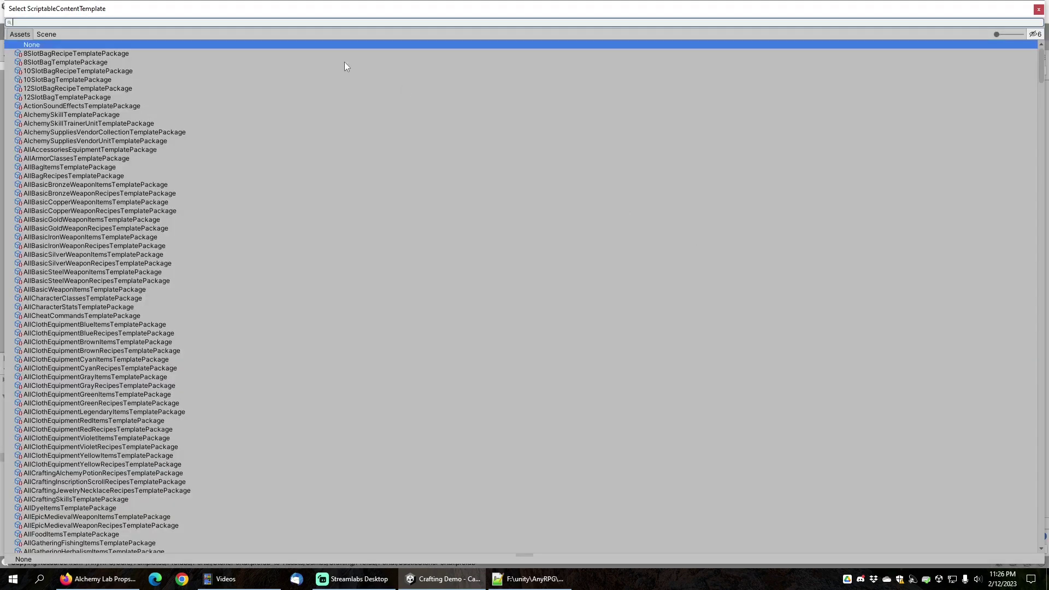
{"action": "type", "text": "leather"}
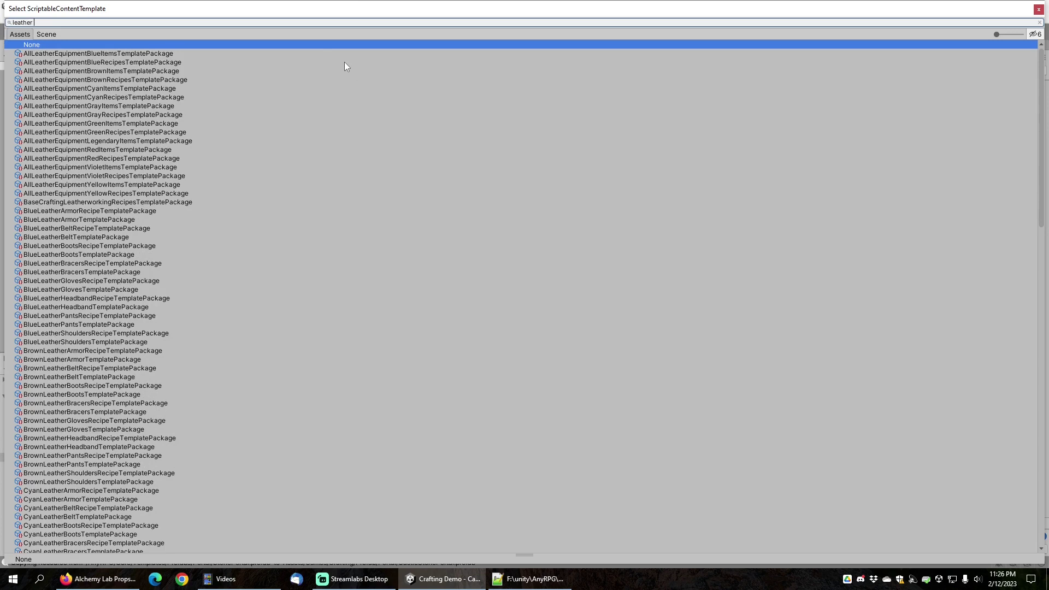
{"action": "type", "text": " equipemen"}
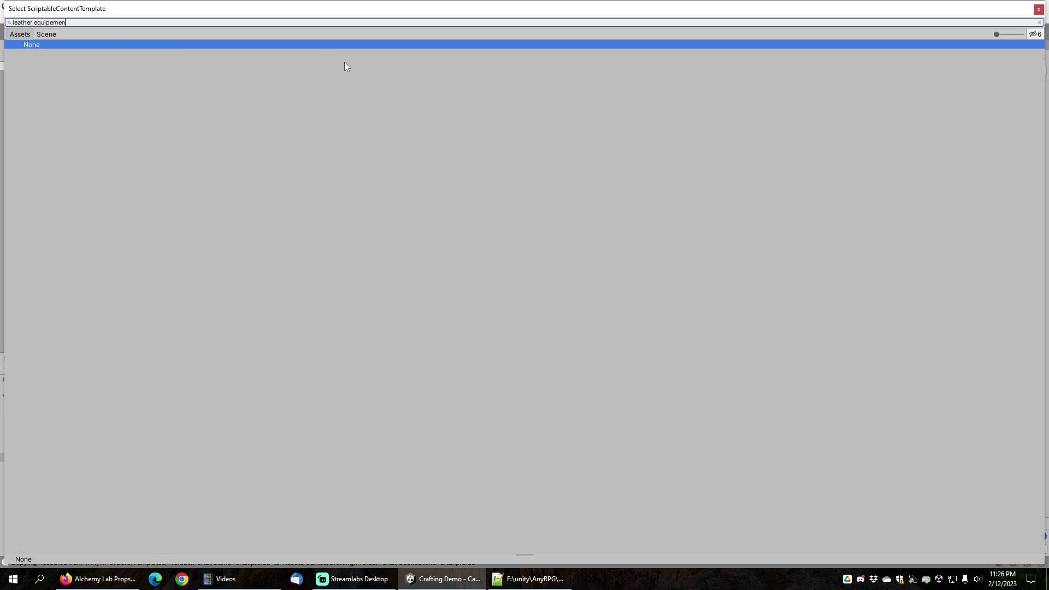
{"action": "key", "text": "BackSpace"}
{"action": "key", "text": "BackSpace"}
{"action": "key", "text": "BackSpace"}
{"action": "key", "text": "BackSpace"}
{"action": "type", "text": "m"}
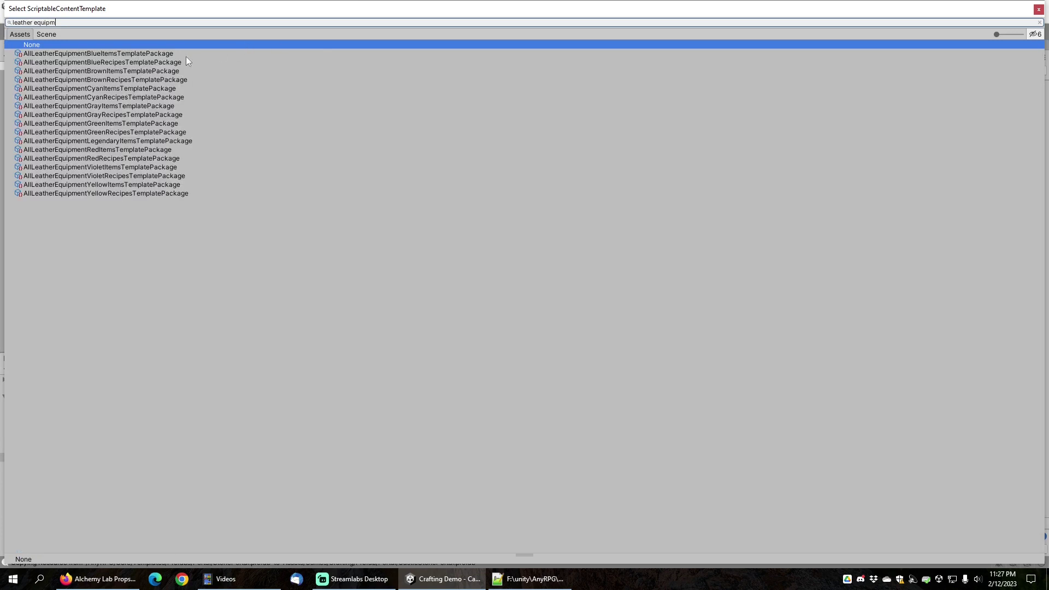
{"action": "key", "text": "ctrl+a"}
{"action": "double_click", "coordinate": [114, 61]}
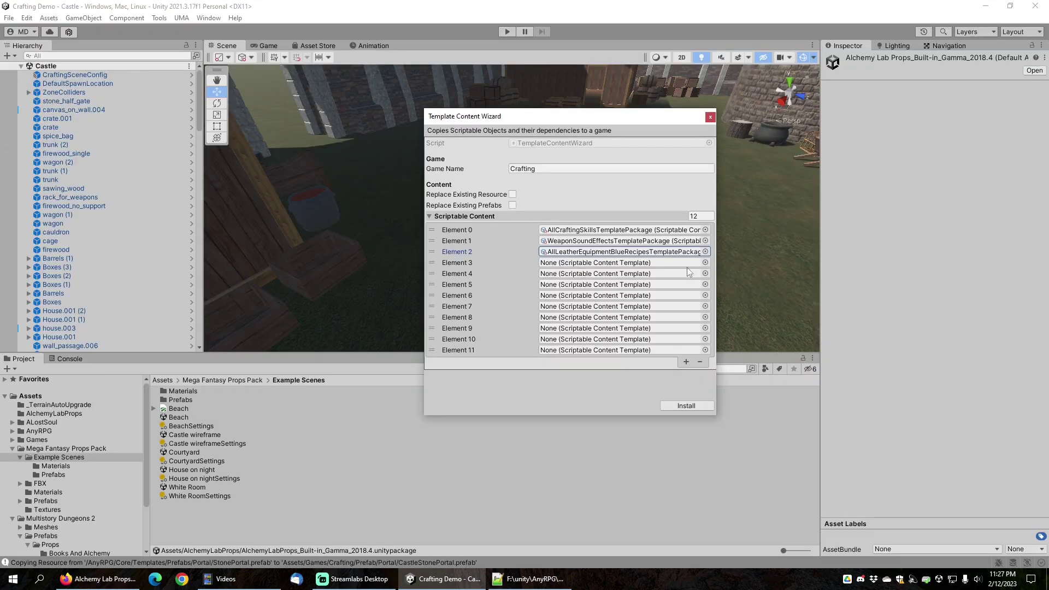
Assign AllLeatherEquipmentBrownRecipesTemplatePackage to Element 3 of the Scriptable Content list.
{"action": "left_click", "coordinate": [705, 262]}
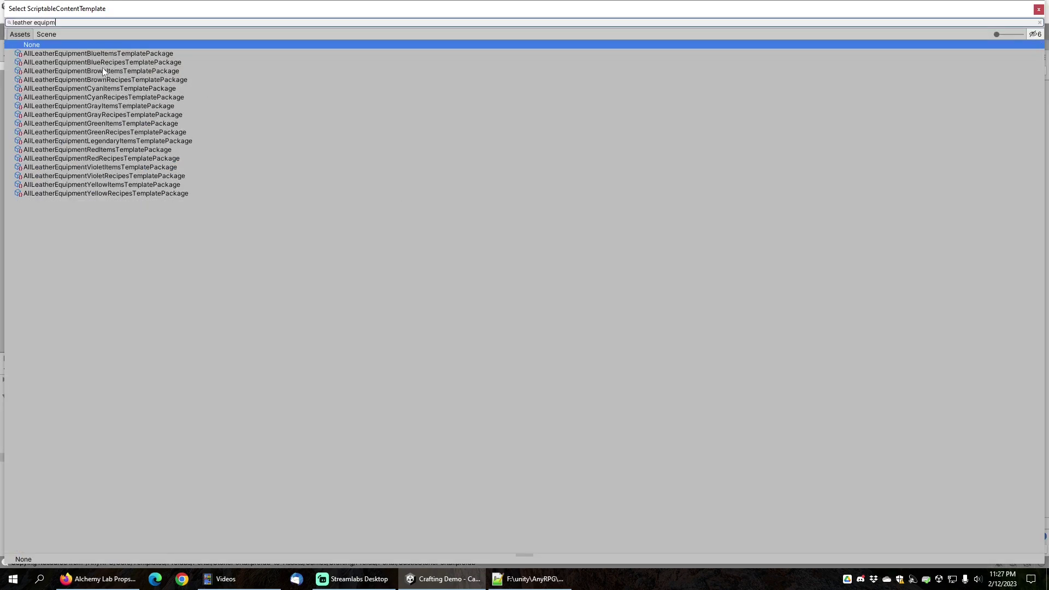
{"action": "left_click", "coordinate": [121, 79]}
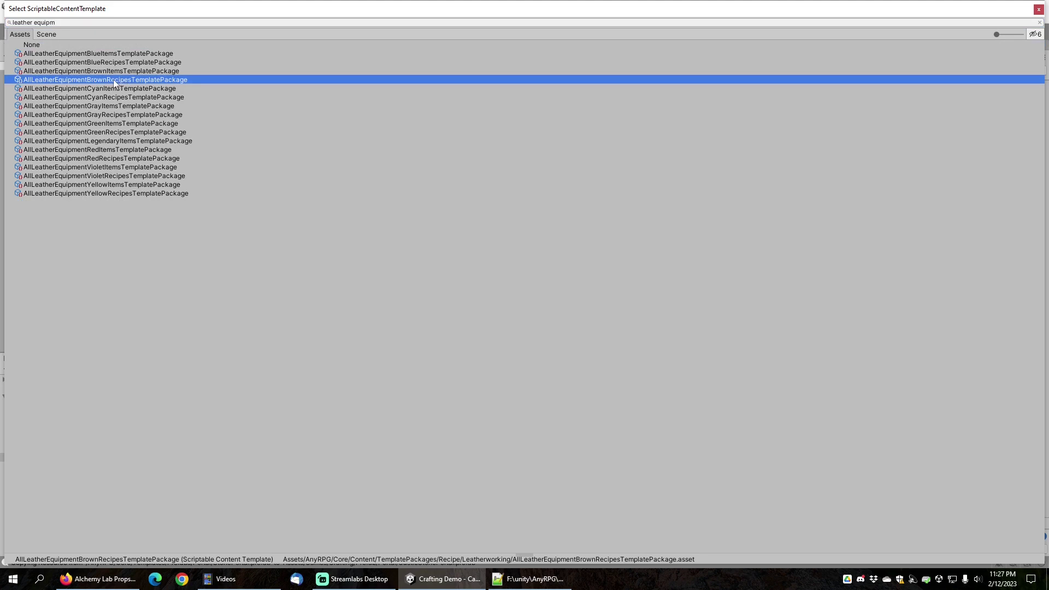
{"action": "double_click", "coordinate": [113, 80]}
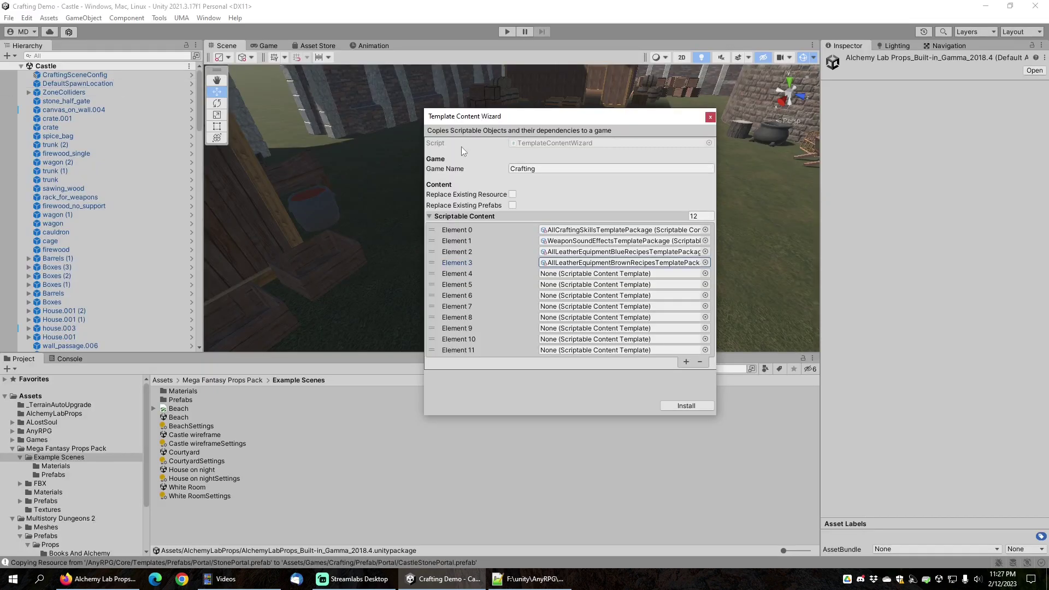
Assign BaseCraftingWoodworkingRecipesTemplatePackage to Element 4 and BaseCraftingBlacksmithingRecipesTemplatePackage to Element 5 of the Scriptable Content list.
{"action": "left_click", "coordinate": [705, 273]}
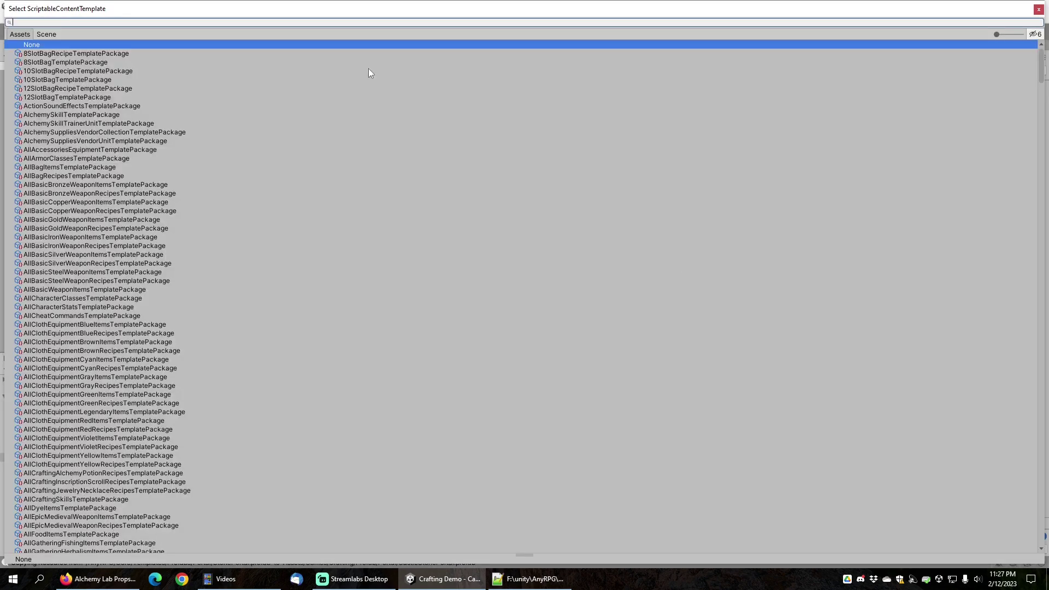
{"action": "type", "text": "base"}
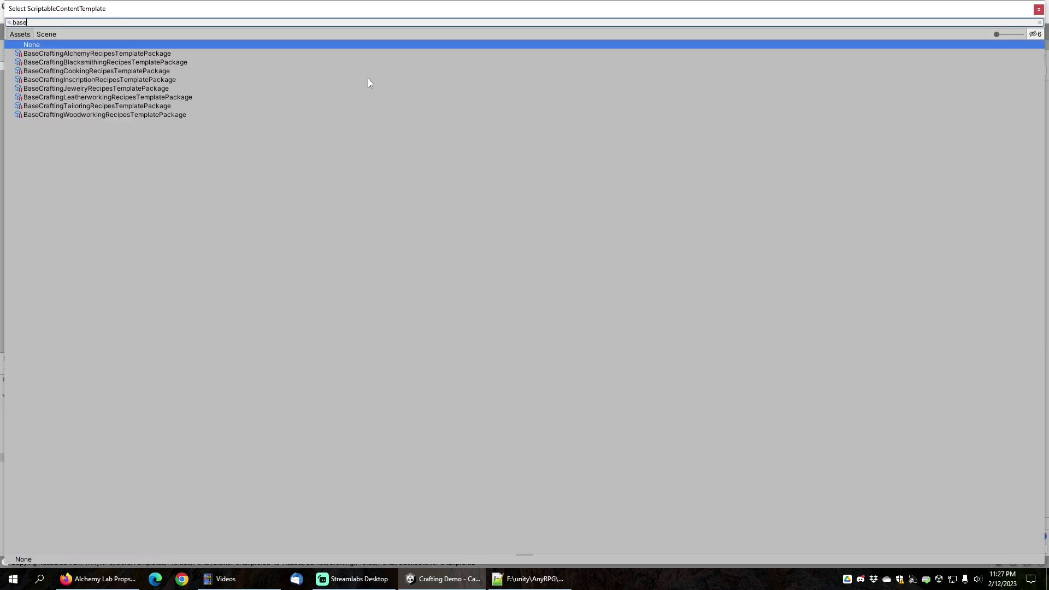
{"action": "left_click", "coordinate": [86, 115]}
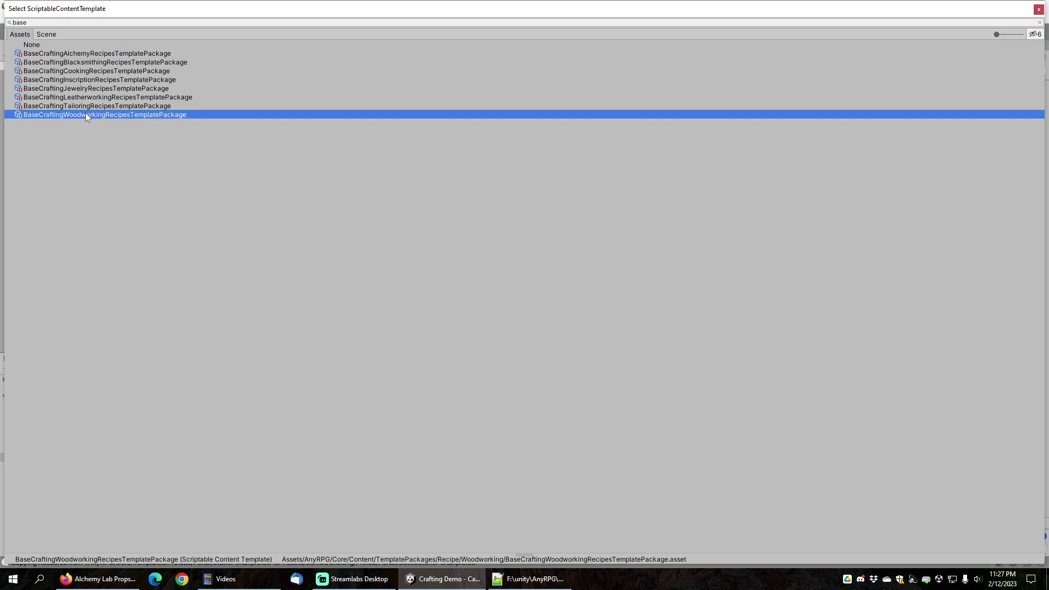
{"action": "double_click", "coordinate": [182, 115]}
{"action": "left_click", "coordinate": [711, 283]}
{"action": "type", "text": "b"}
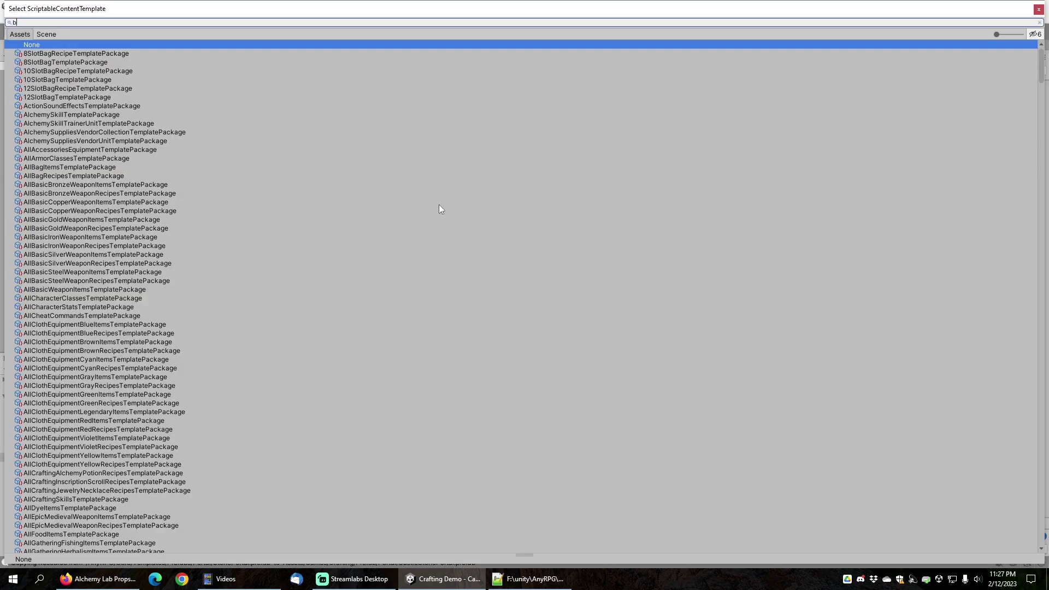
{"action": "type", "text": "ase"}
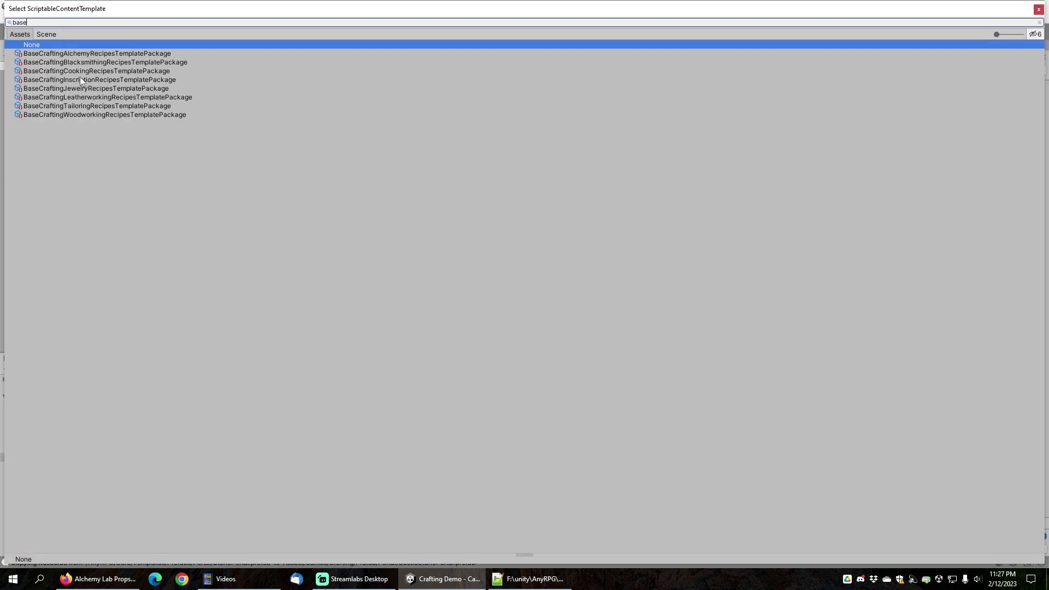
{"action": "left_click", "coordinate": [85, 63]}
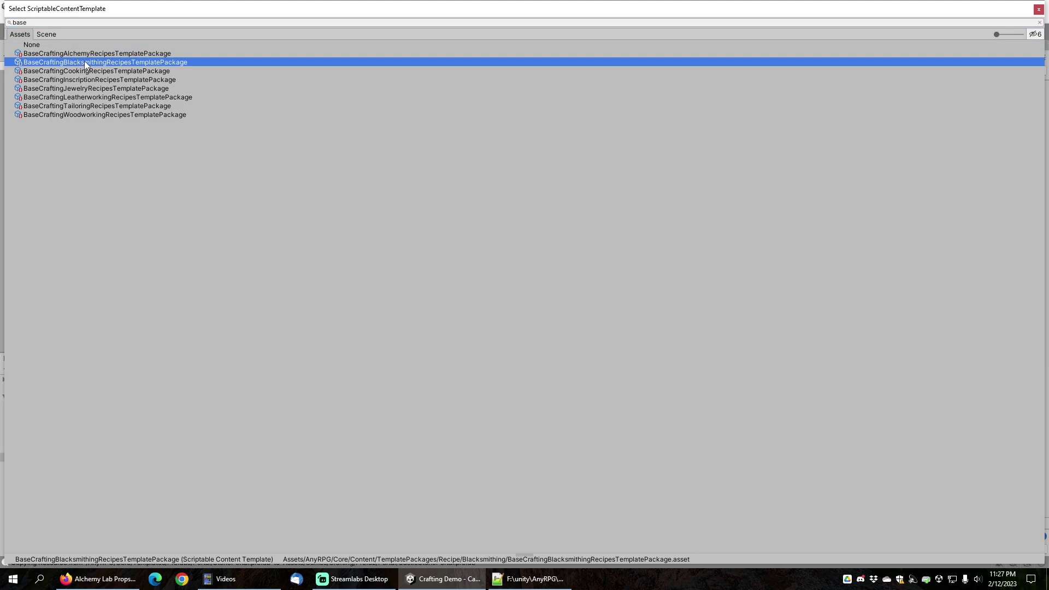
{"action": "double_click", "coordinate": [84, 63]}
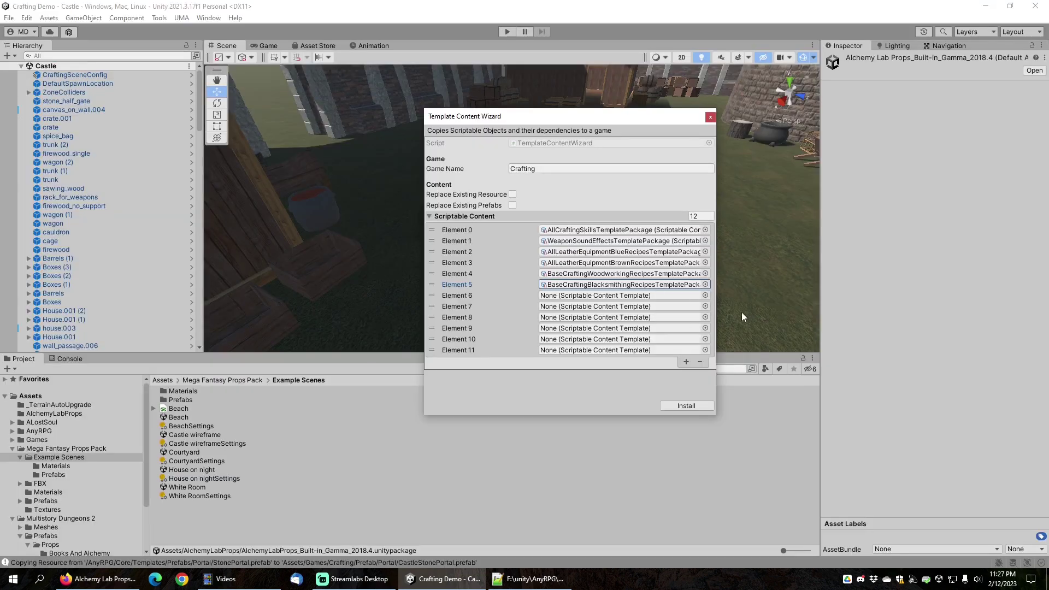
Assign BaseCraftingAlchemyRecipesTemplatePackage to Element 6 of the Scriptable Content list.
{"action": "left_click", "coordinate": [710, 312]}
{"action": "type", "text": "base"}
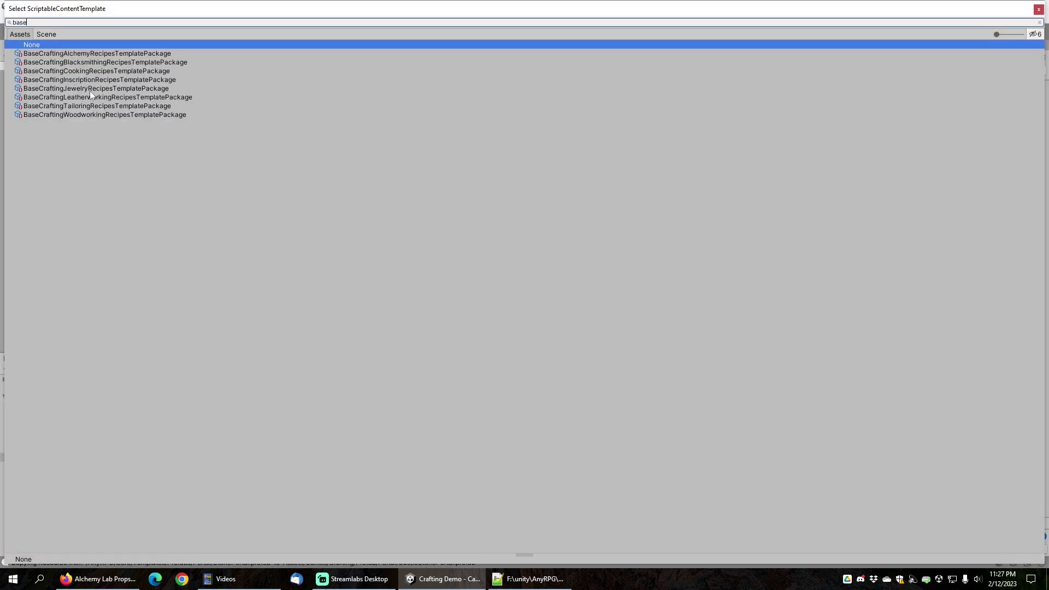
{"action": "left_click", "coordinate": [85, 53]}
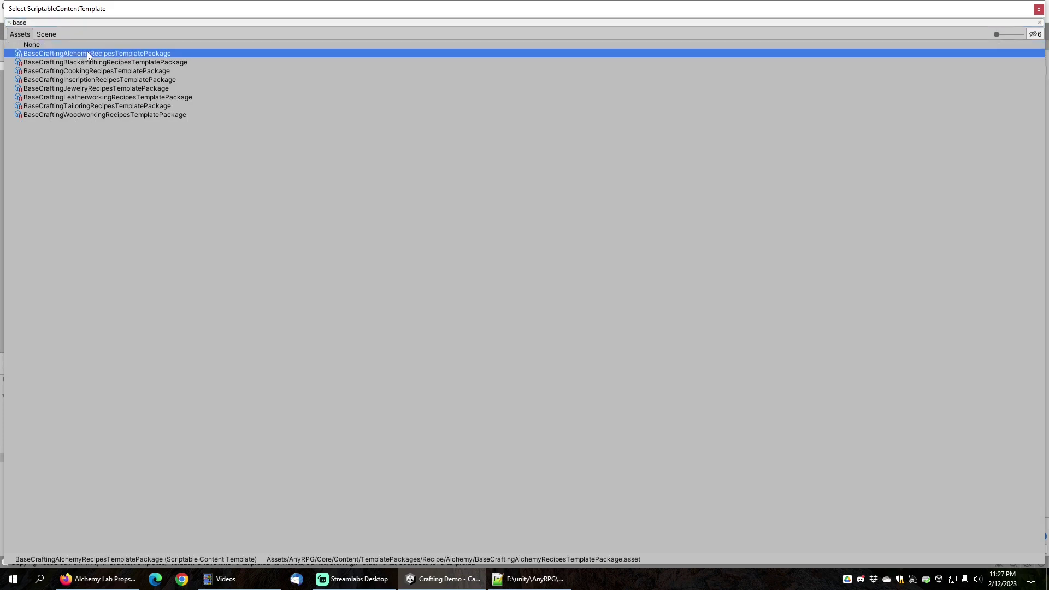
{"action": "double_click", "coordinate": [87, 53]}
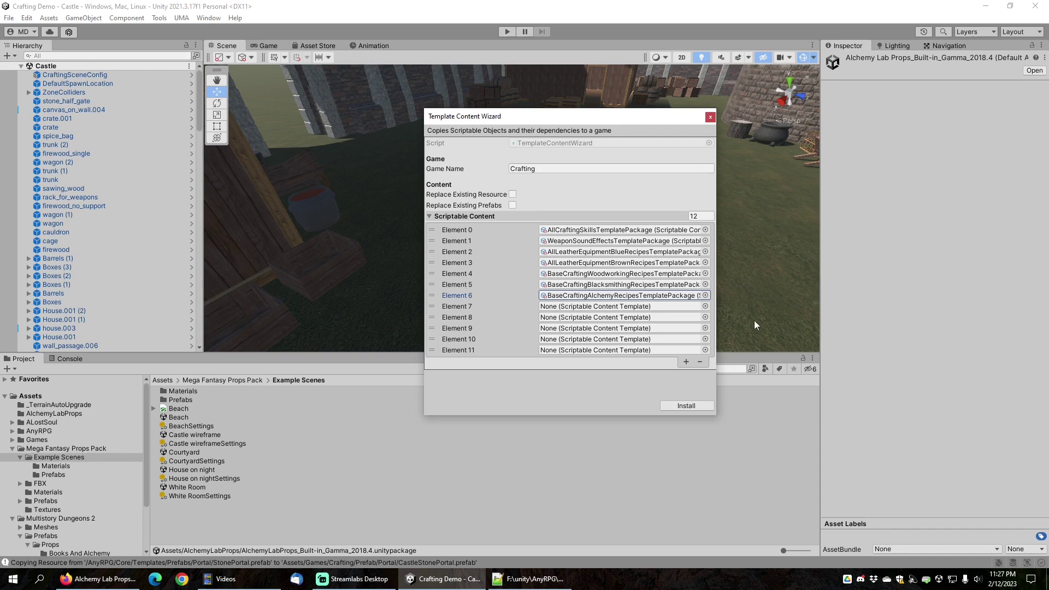
Assign AllEpicMedievalWeaponRecipesTemplatePackage to Element 7 and AllEpicMedievalWeaponItemsTemplatePackage to Element 8 of the Scriptable Content list.
{"action": "left_click", "coordinate": [706, 307]}
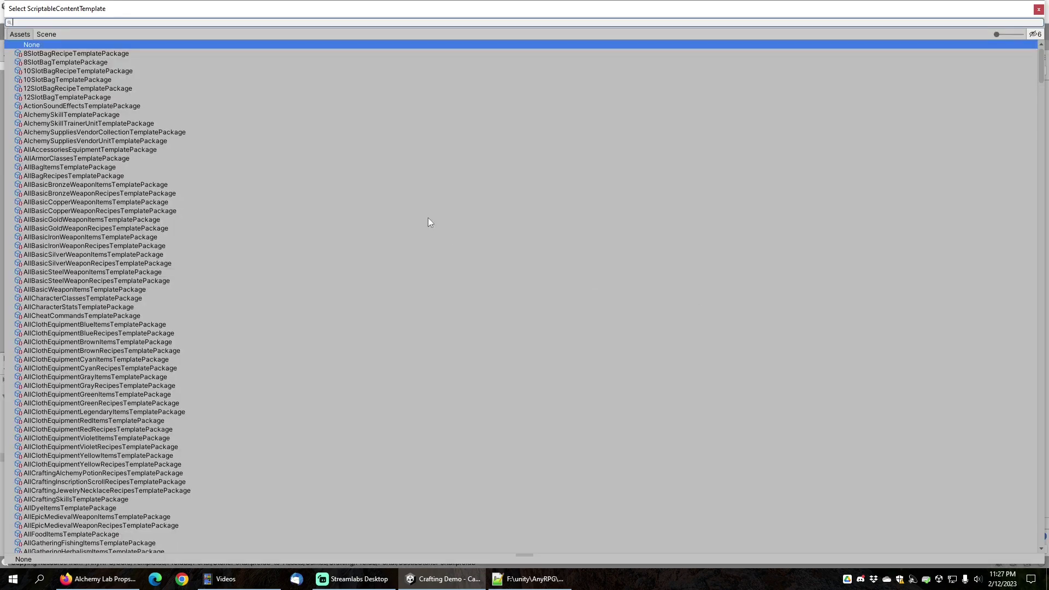
{"action": "type", "text": "all epic"}
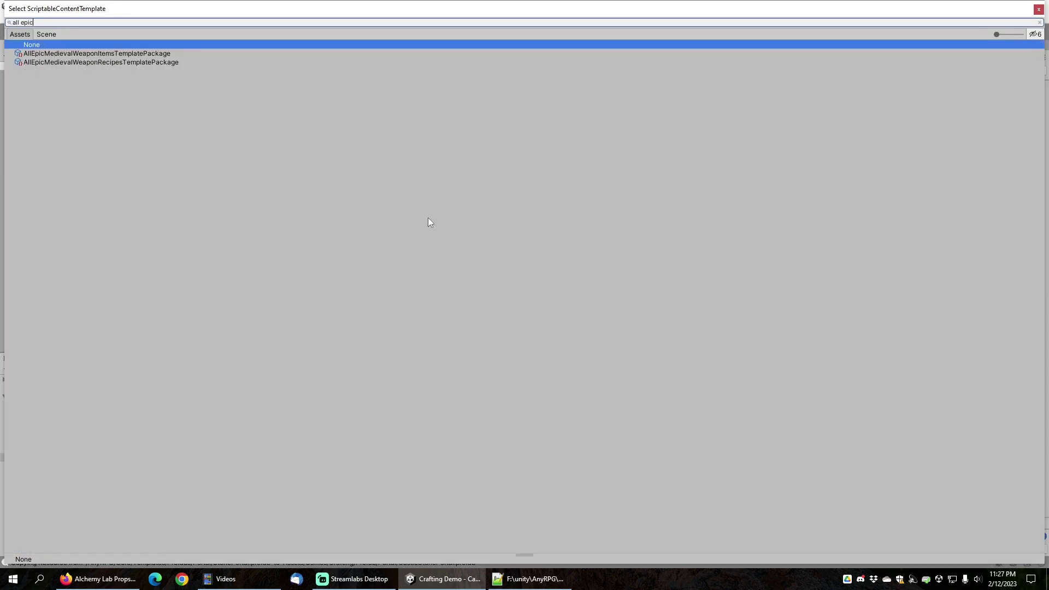
{"action": "double_click", "coordinate": [104, 64]}
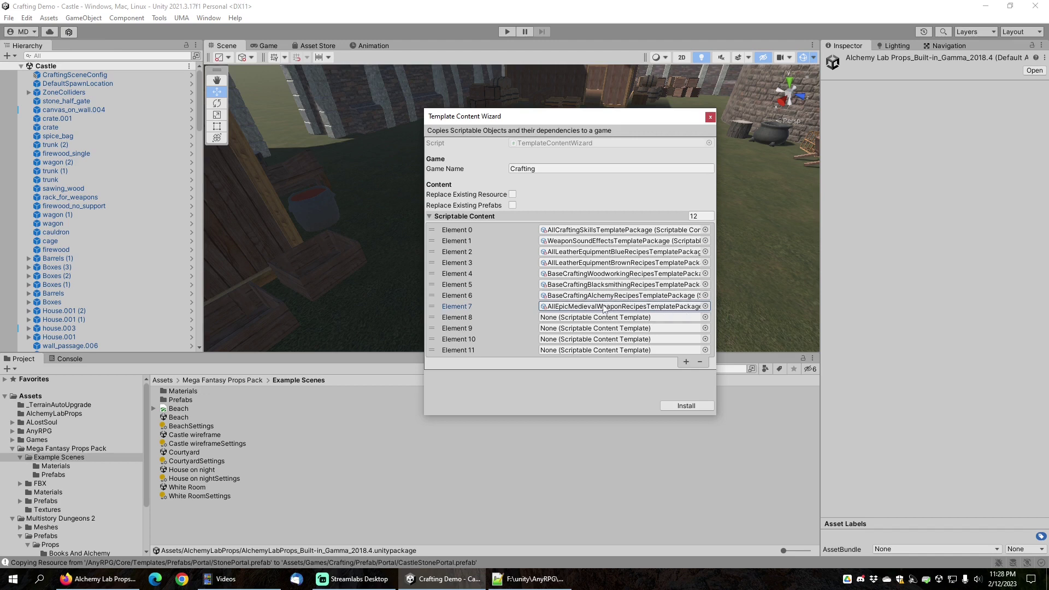
{"action": "left_click", "coordinate": [706, 317]}
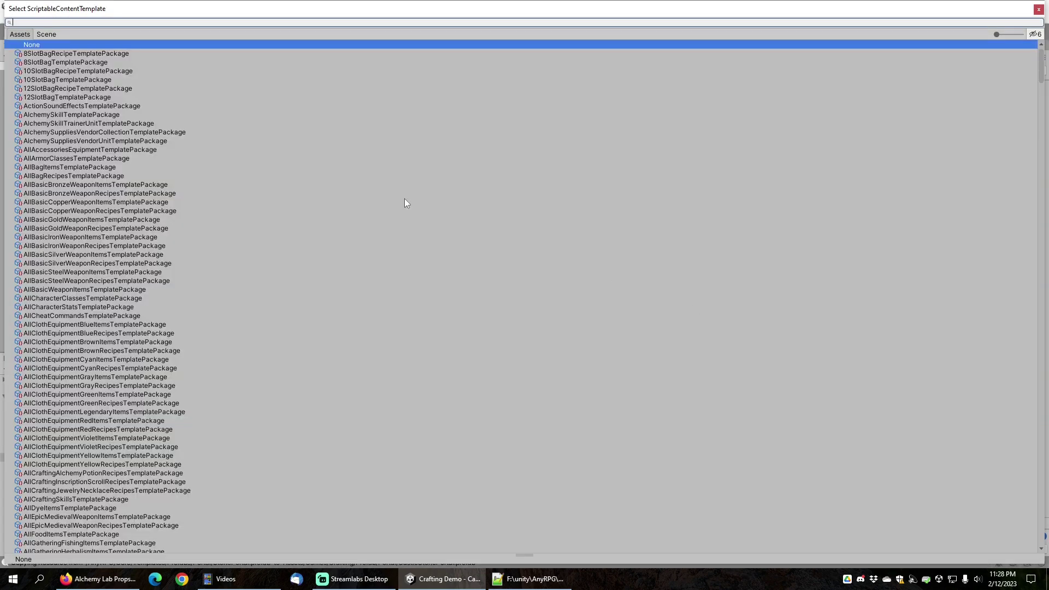
{"action": "type", "text": "epic me"}
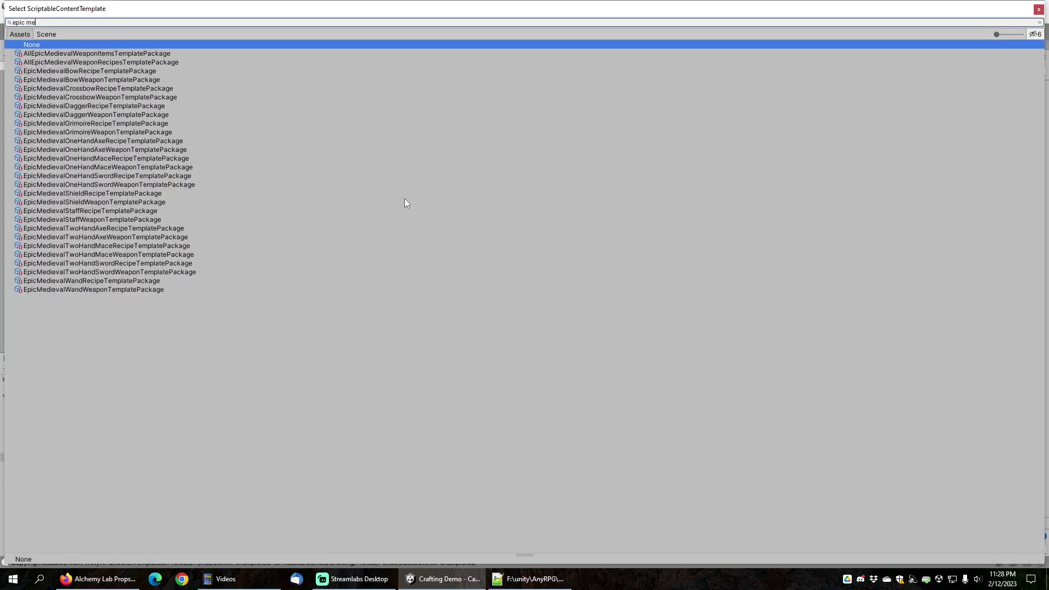
{"action": "type", "text": "d"}
{"action": "left_click", "coordinate": [106, 53]}
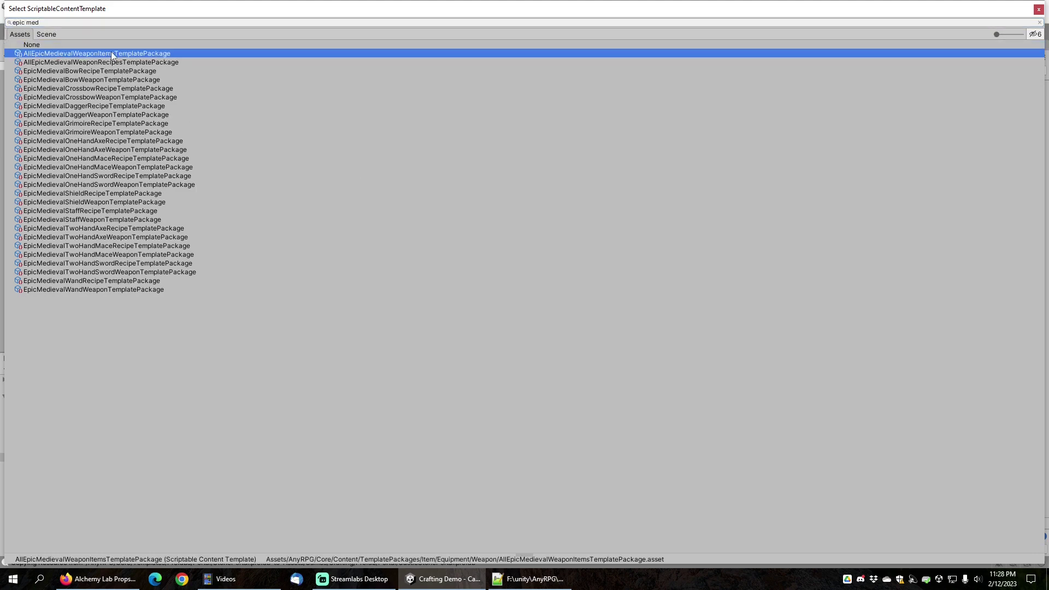
{"action": "double_click", "coordinate": [110, 53]}
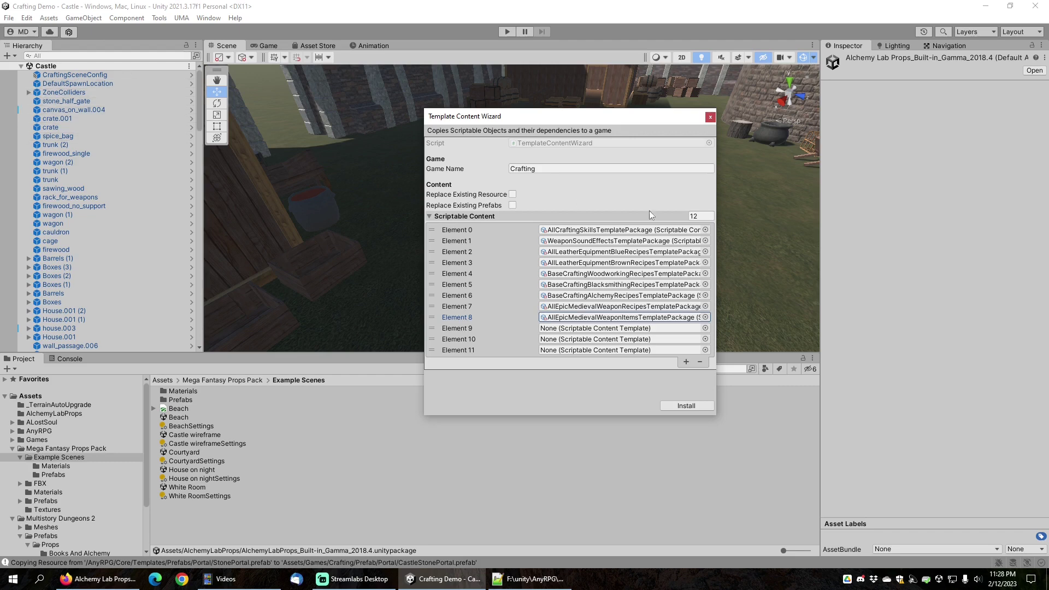
Assign WoodworkingSuppliesVendorUnitTemplatePackage to Element 9 and BlacksmithingSuppliesVendorCollectionTemplatePackage to Element 10 of the Scriptable Content list.
{"action": "left_click", "coordinate": [706, 328]}
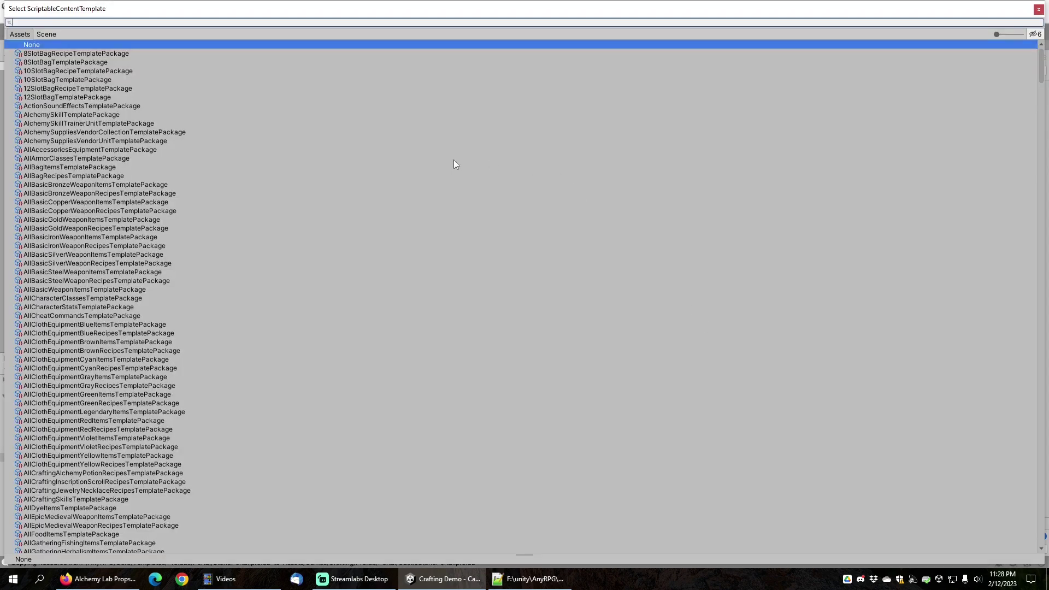
{"action": "type", "text": "woodworking"}
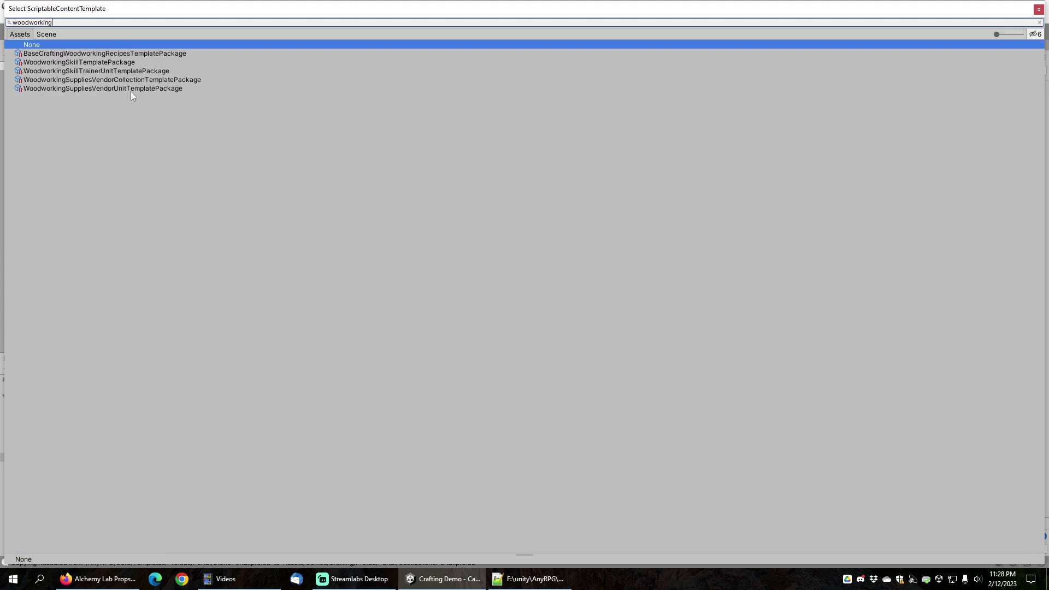
{"action": "double_click", "coordinate": [103, 88]}
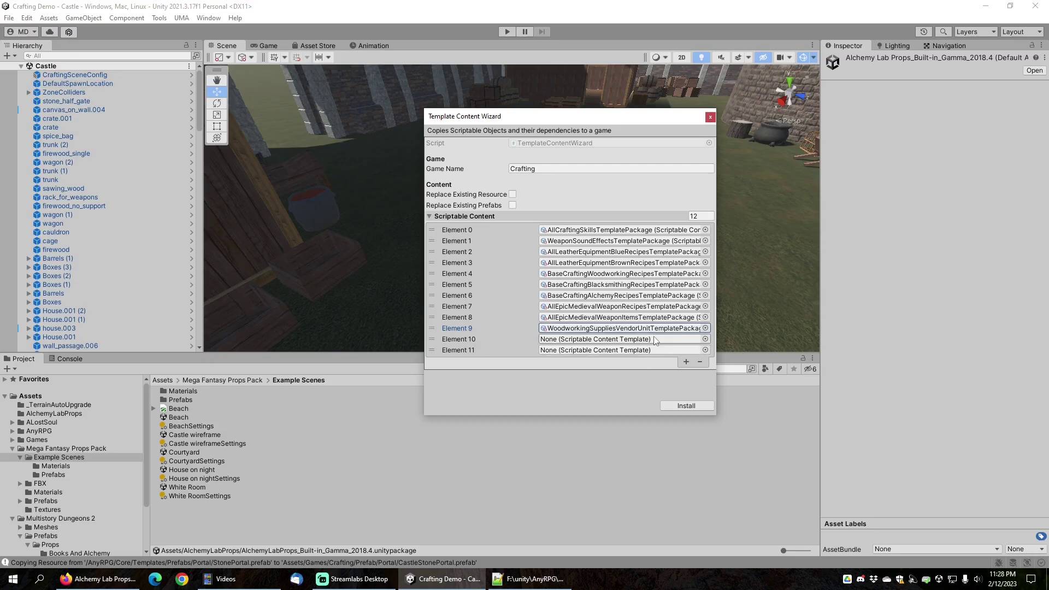
{"action": "left_click", "coordinate": [705, 338]}
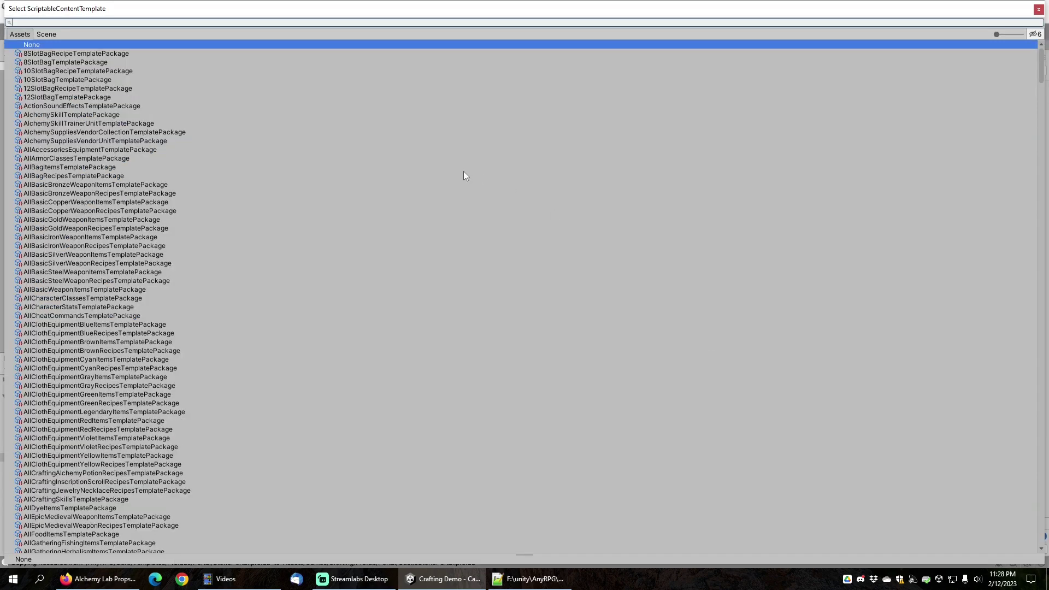
{"action": "type", "text": "blacksmithing supplies v"}
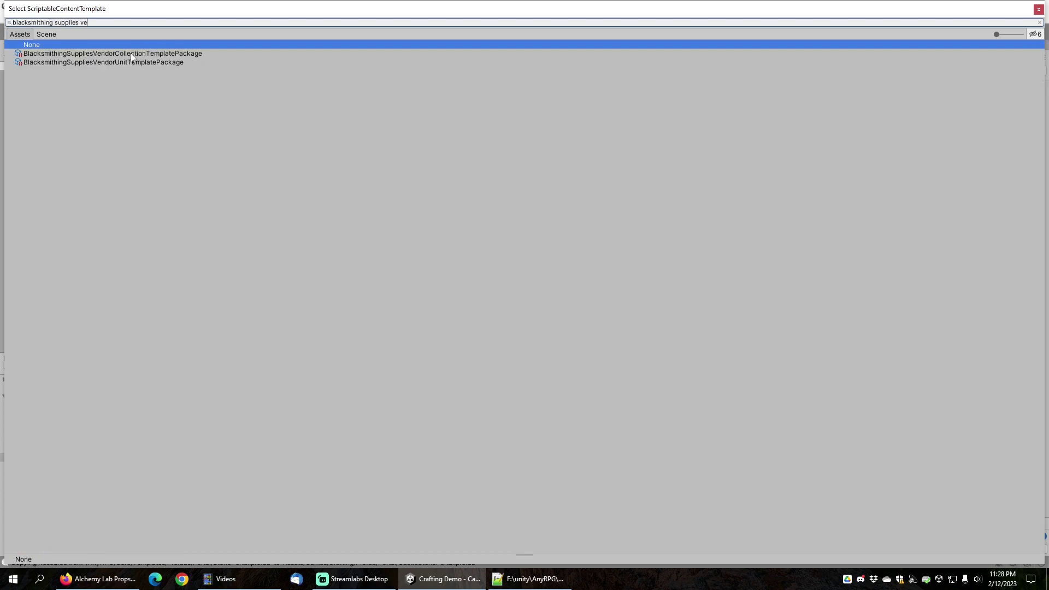
{"action": "type", "text": "e"}
{"action": "double_click", "coordinate": [131, 54]}
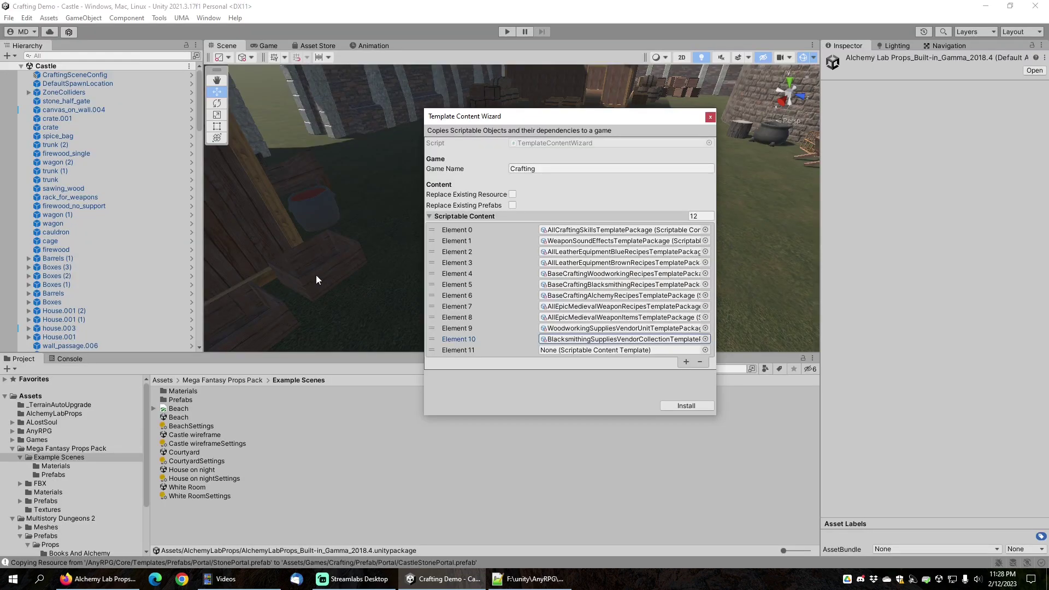
Assign AllCheatCommandsTemplatePackage to Element 11 of the Scriptable Content list and install the listed template content into the Crafting game.
{"action": "left_click", "coordinate": [705, 351]}
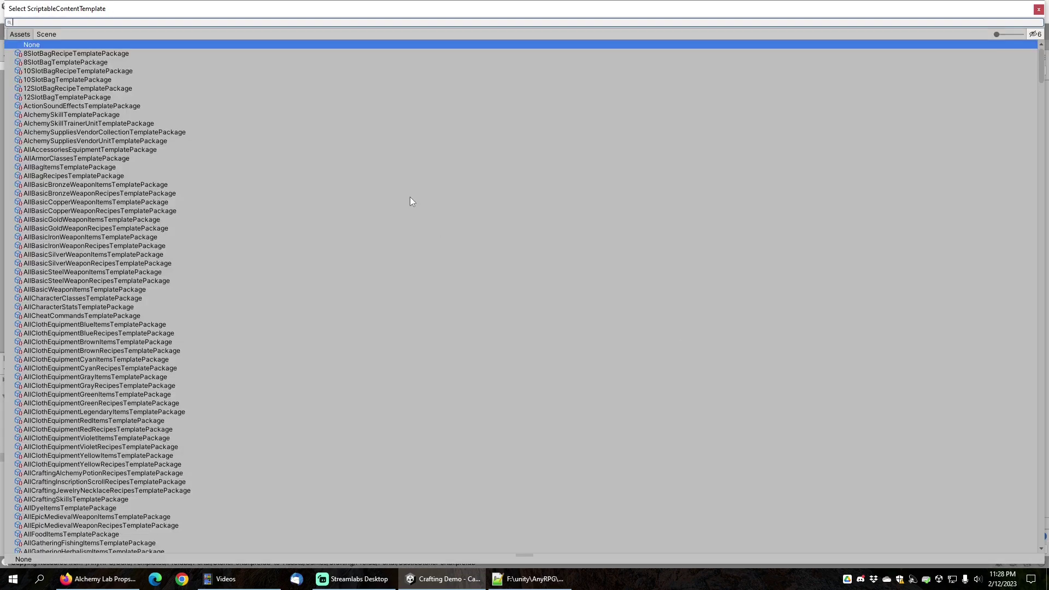
{"action": "type", "text": "all cheat"}
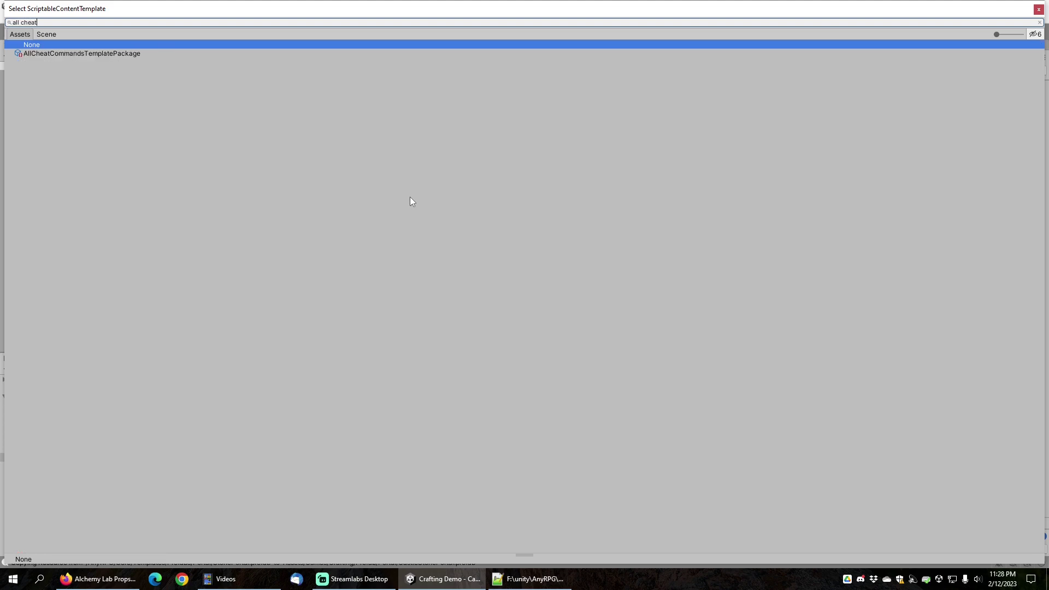
{"action": "double_click", "coordinate": [97, 53]}
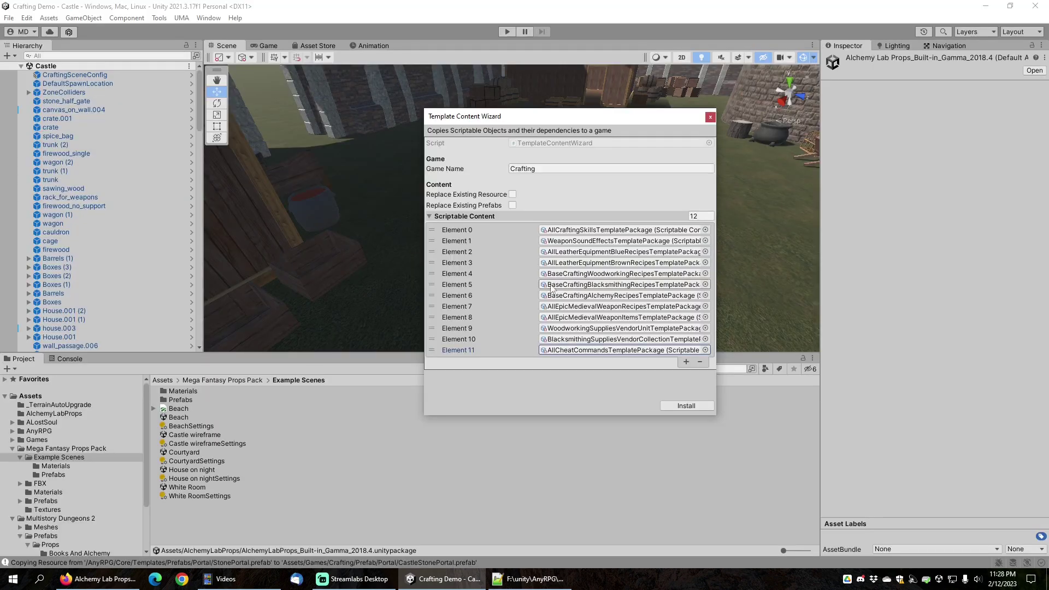
{"action": "left_click", "coordinate": [687, 406]}
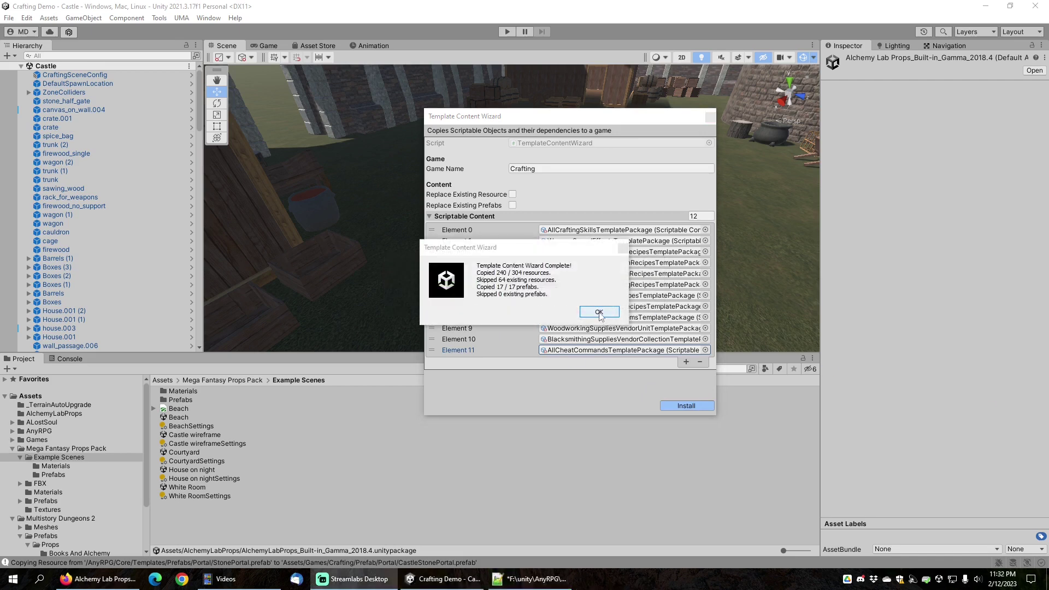
{"action": "left_click", "coordinate": [599, 312]}
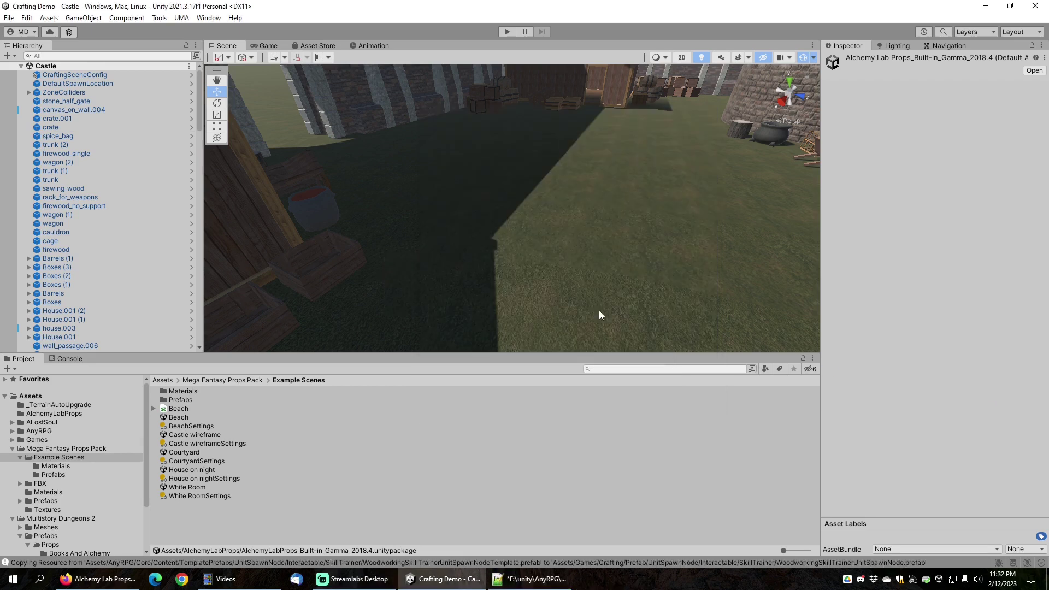
Mark all Castle scene objects from stone_half_gate downward, except Directional Light, as static, including their children.
{"action": "left_click", "coordinate": [73, 101]}
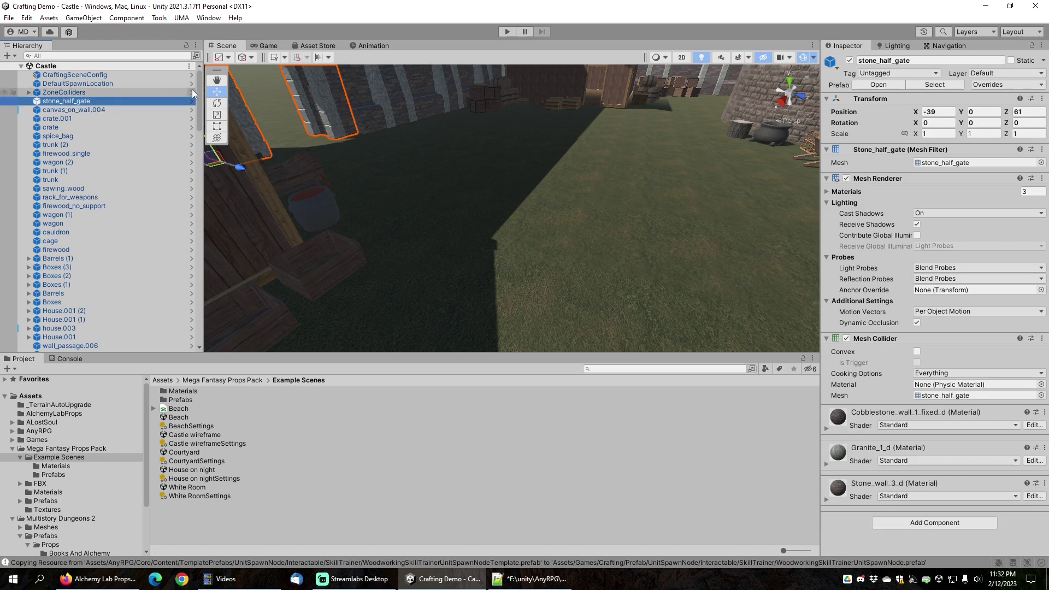
{"action": "left_click_drag", "start_coordinate": [199, 88], "coordinate": [136, 216]}
{"action": "left_click", "coordinate": [94, 347], "text": "shift"}
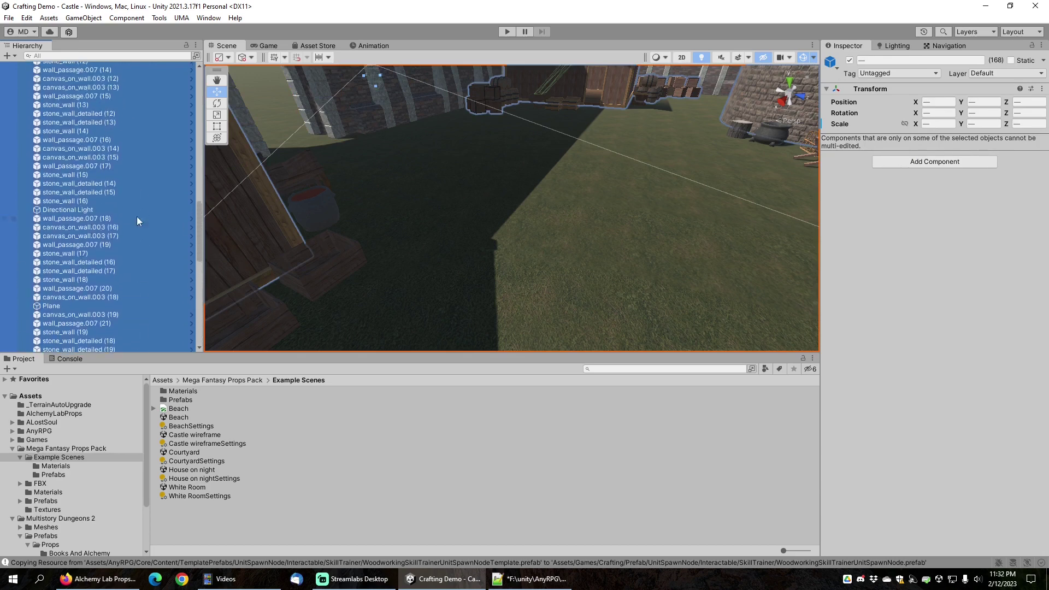
{"action": "left_click", "coordinate": [117, 208], "text": "ctrl"}
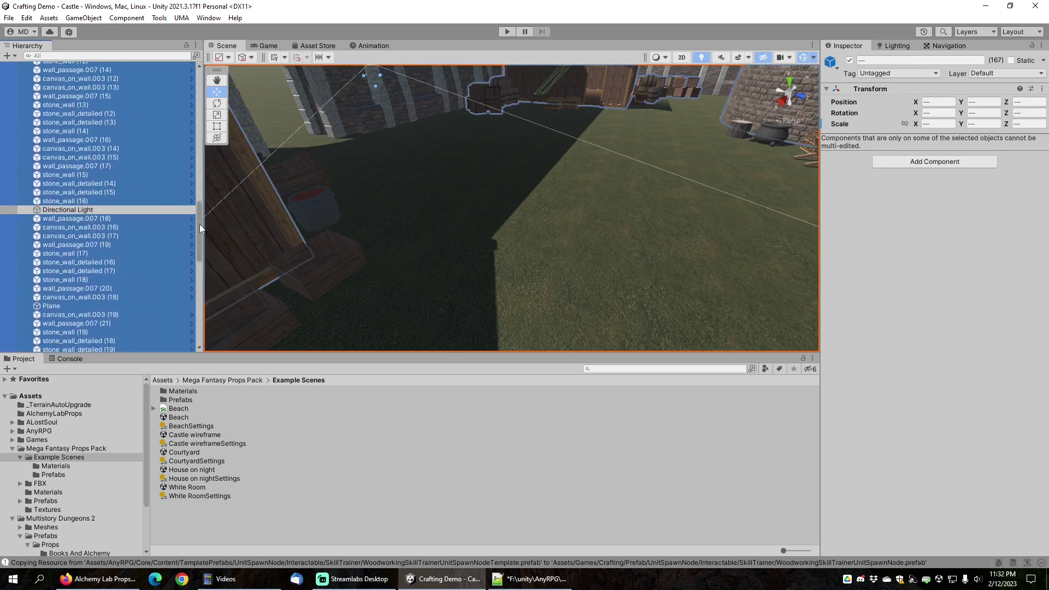
{"action": "left_click_drag", "start_coordinate": [199, 225], "coordinate": [206, 89]}
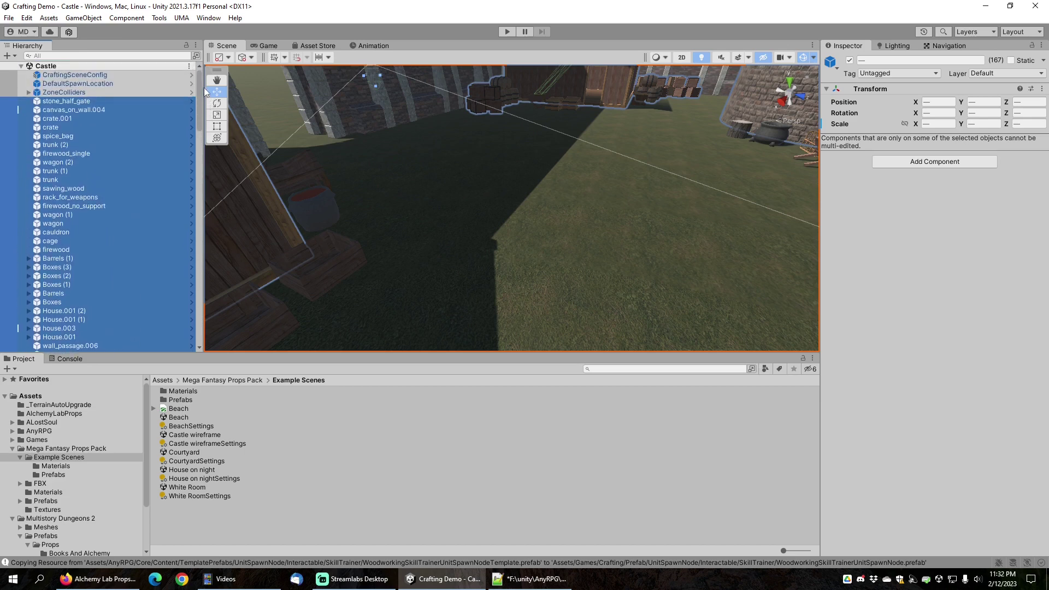
{"action": "left_click", "coordinate": [1011, 60]}
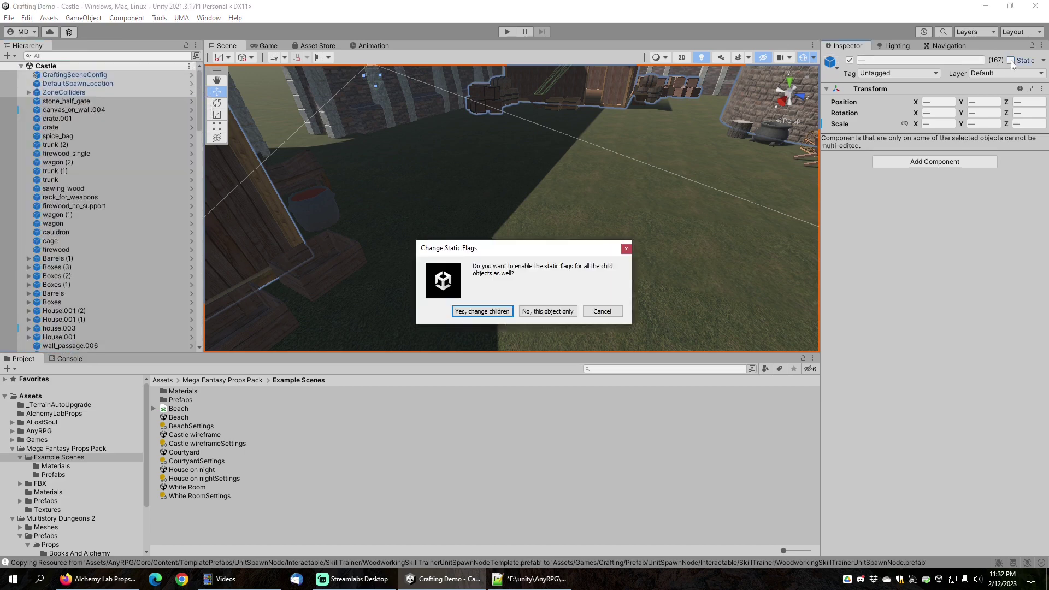
{"action": "left_click", "coordinate": [483, 312]}
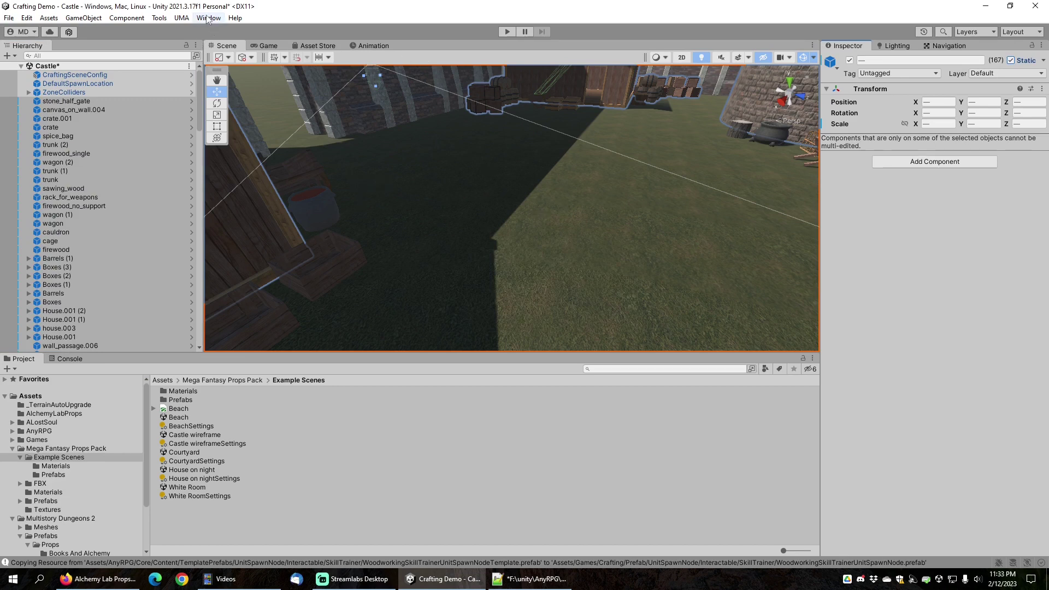
Bake the navigation mesh for the Castle scene with the default agent settings and inspect its coverage around the courtyard.
{"action": "left_click", "coordinate": [951, 44]}
{"action": "left_click", "coordinate": [208, 18]}
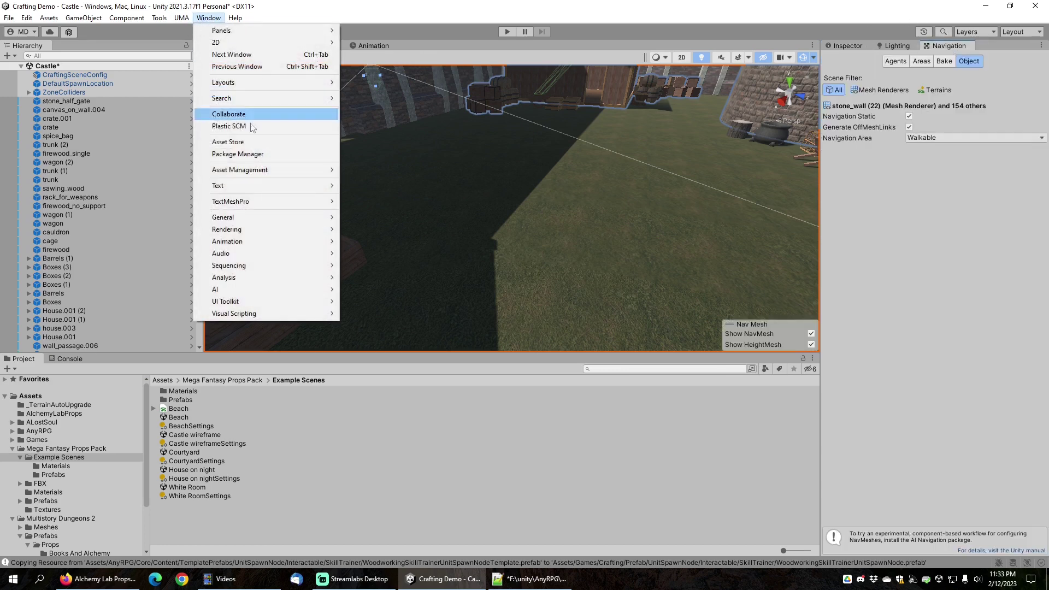
{"action": "mouse_move", "coordinate": [322, 290]}
{"action": "left_click", "coordinate": [395, 290]}
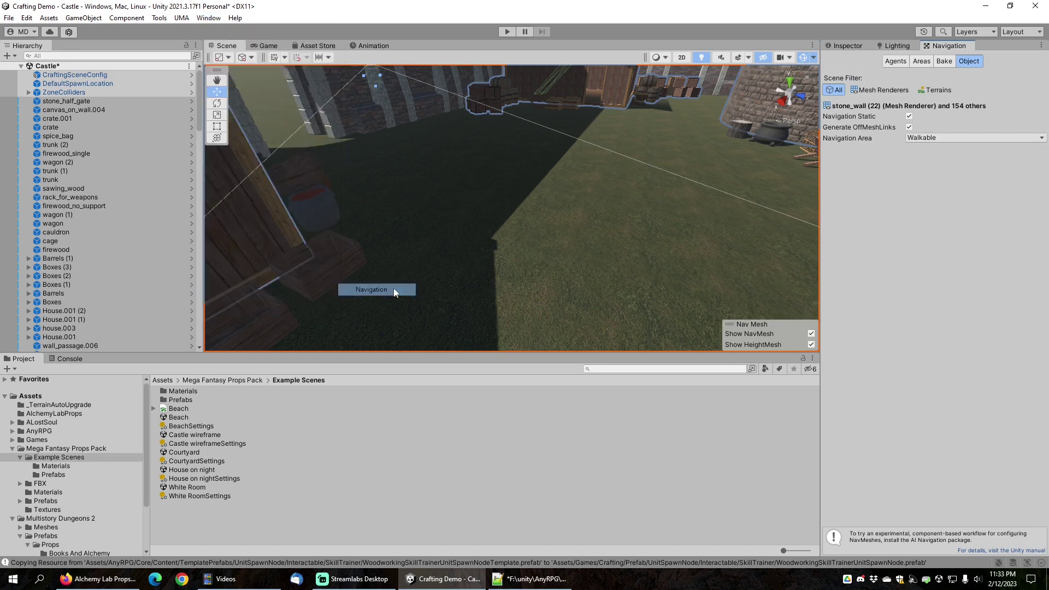
{"action": "left_click", "coordinate": [947, 60]}
{"action": "left_click", "coordinate": [1020, 250]}
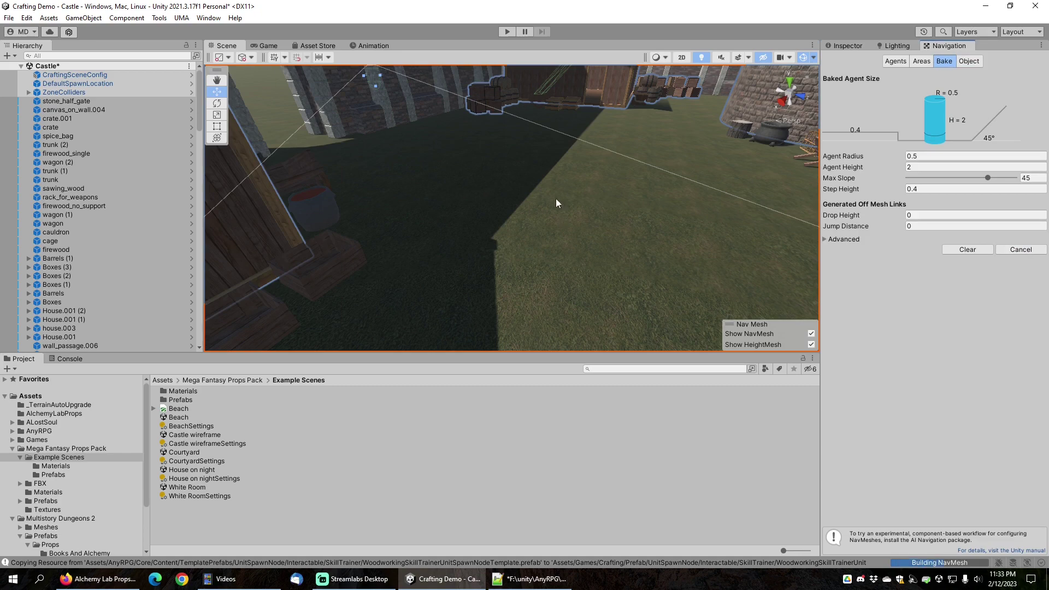
{"action": "right_click_drag", "start_coordinate": [486, 199], "coordinate": [921, 222]}
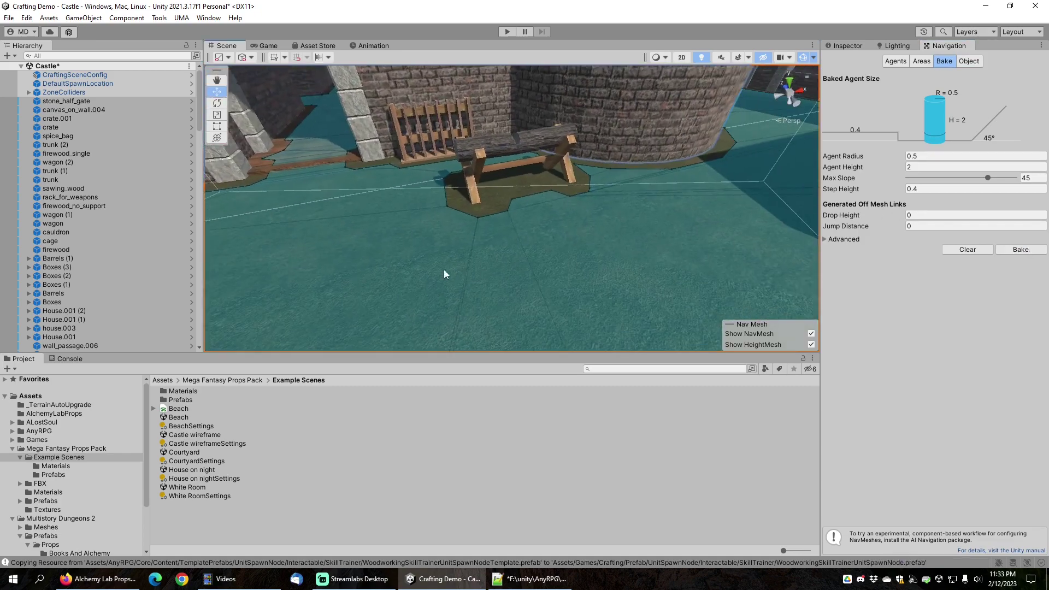
{"action": "right_click_drag", "start_coordinate": [443, 270], "coordinate": [571, 251]}
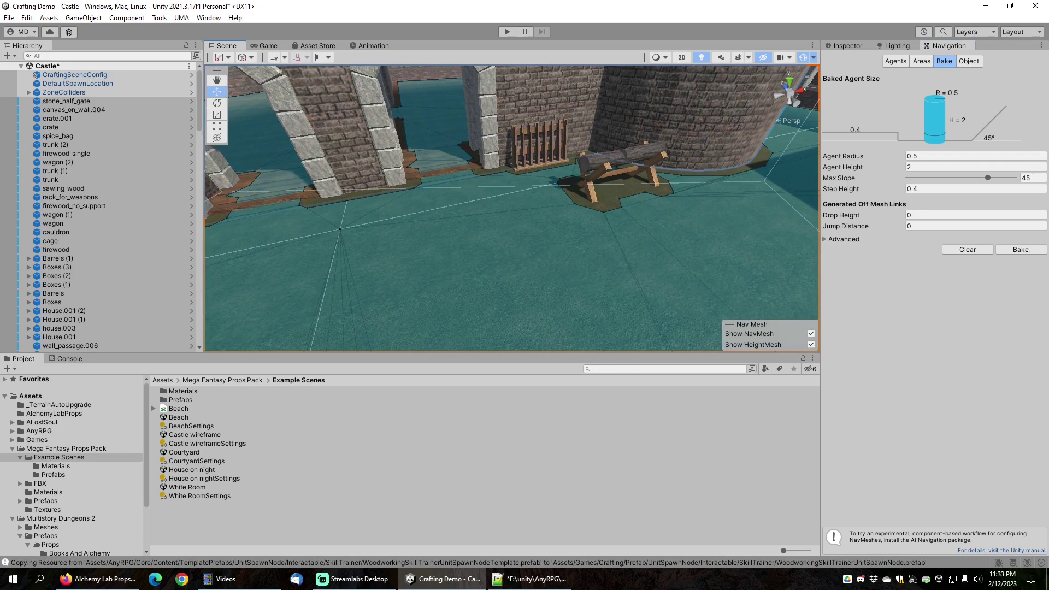
Set the scene's environment lighting source to Color and pick a lighter gray ambient color.
{"action": "left_click", "coordinate": [898, 46]}
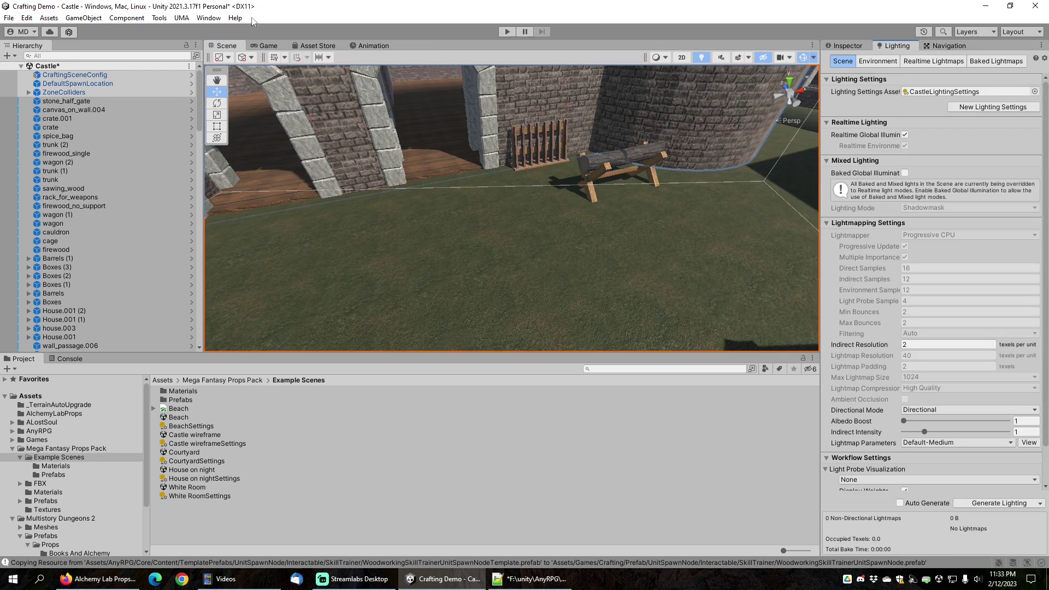
{"action": "left_click", "coordinate": [208, 18]}
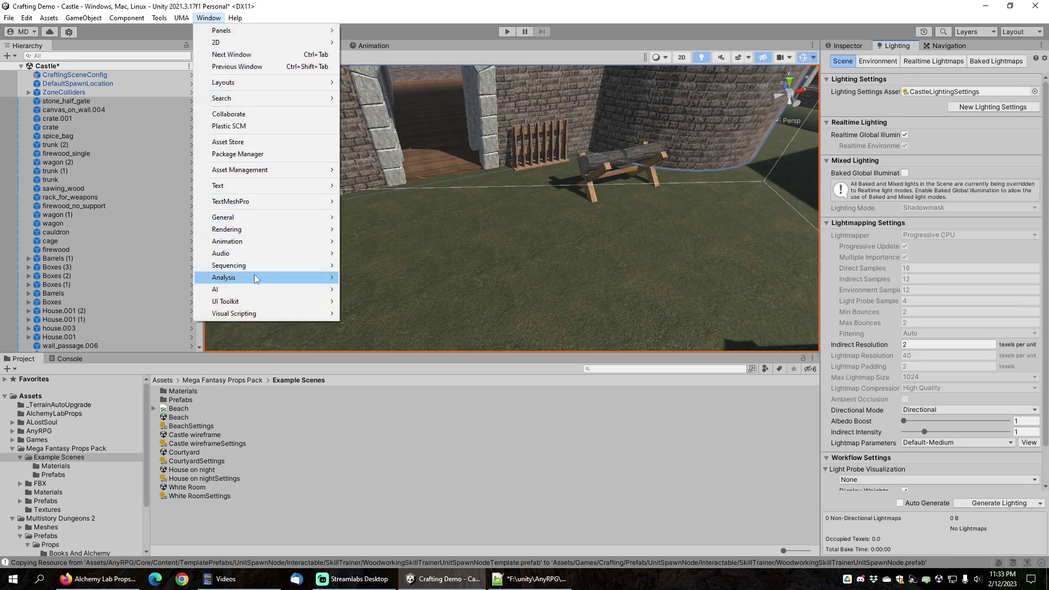
{"action": "mouse_move", "coordinate": [256, 229]}
{"action": "left_click", "coordinate": [367, 229]}
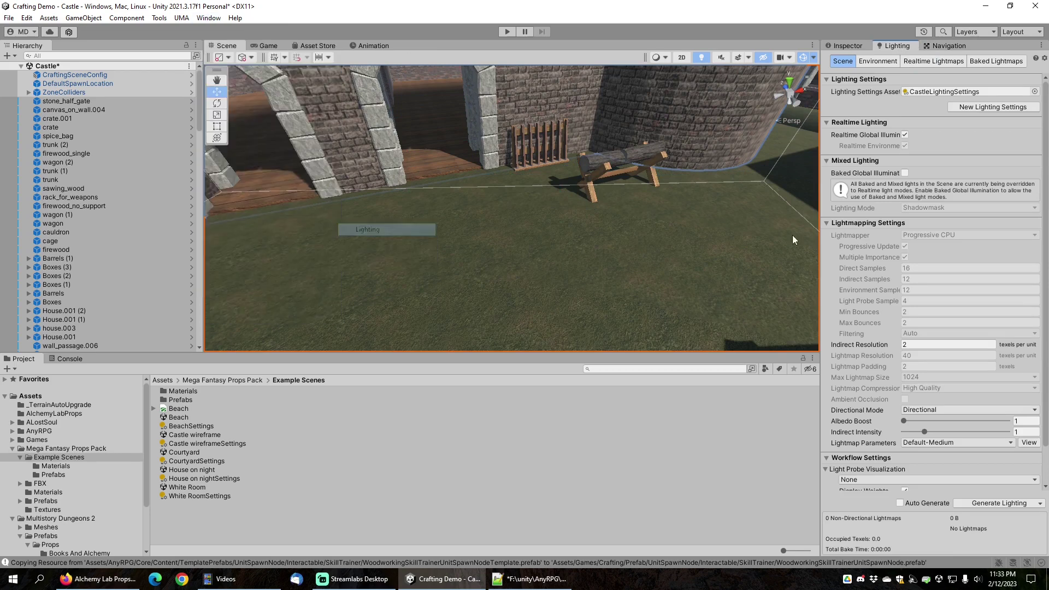
{"action": "left_click", "coordinate": [880, 62]}
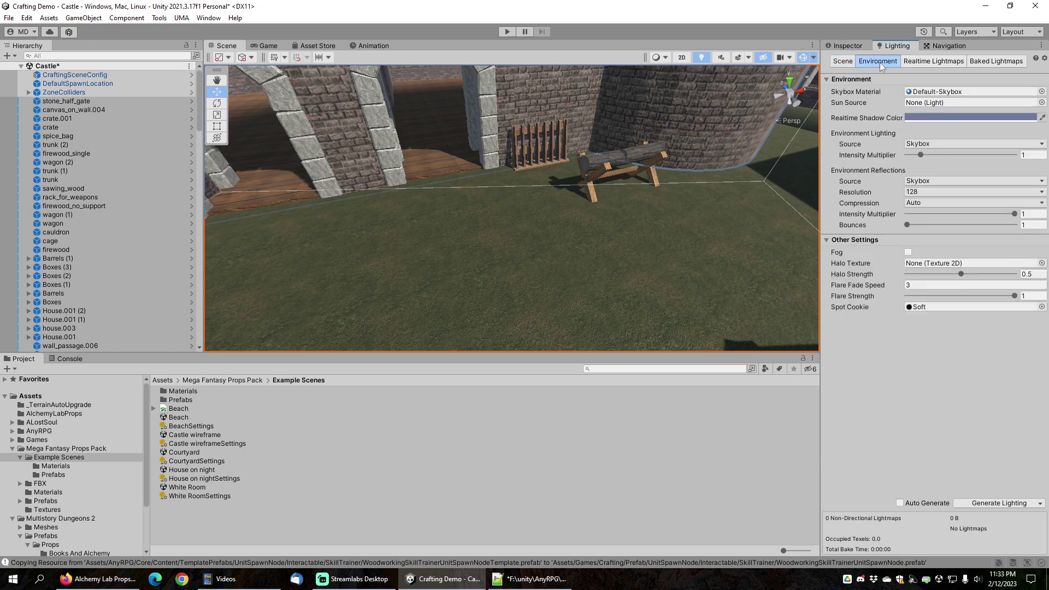
{"action": "left_click", "coordinate": [921, 143]}
{"action": "left_click", "coordinate": [933, 181]}
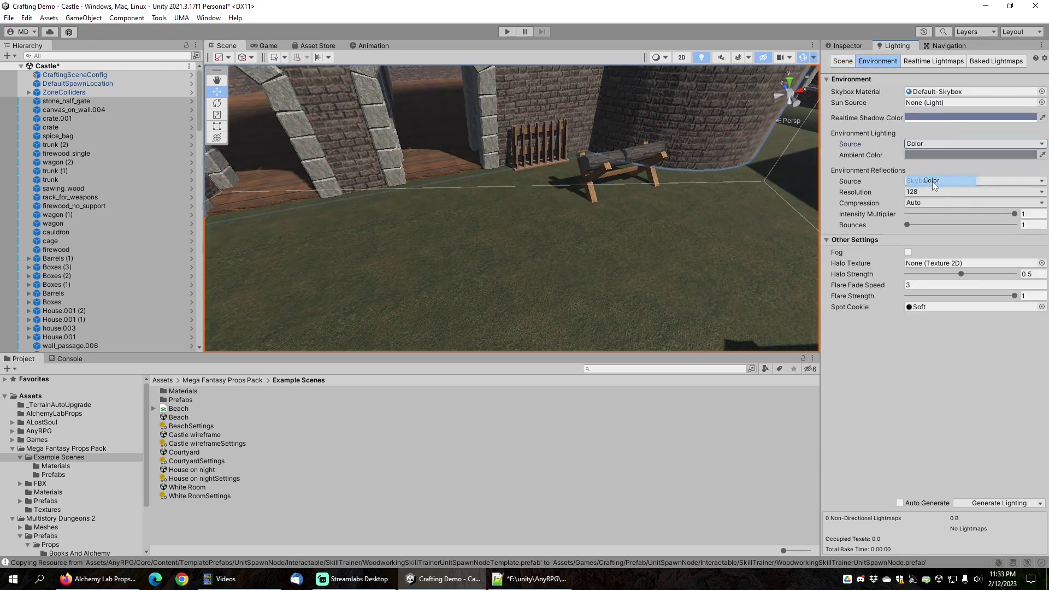
{"action": "left_click", "coordinate": [922, 155]}
{"action": "mouse_move", "coordinate": [939, 227]}
{"action": "left_mouse_down"}
{"action": "mouse_move", "coordinate": [953, 236]}
{"action": "mouse_move", "coordinate": [946, 231]}
{"action": "left_mouse_up"}
{"action": "left_click", "coordinate": [1039, 146]}
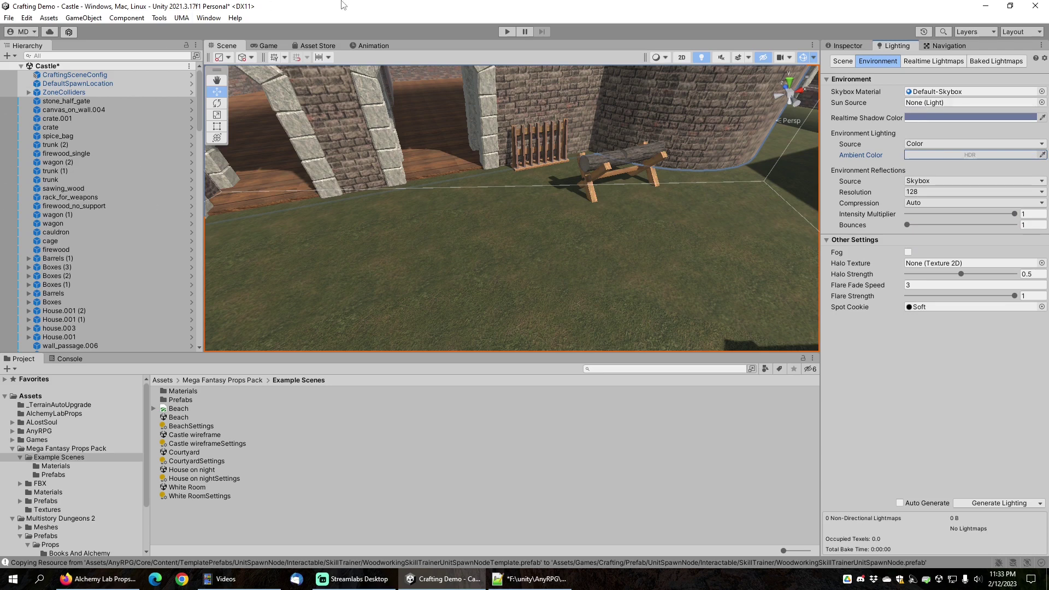
Assign the scene's Directional Light as the Sun Source and show that light's properties.
{"action": "left_click", "coordinate": [66, 101], "text": "shift"}
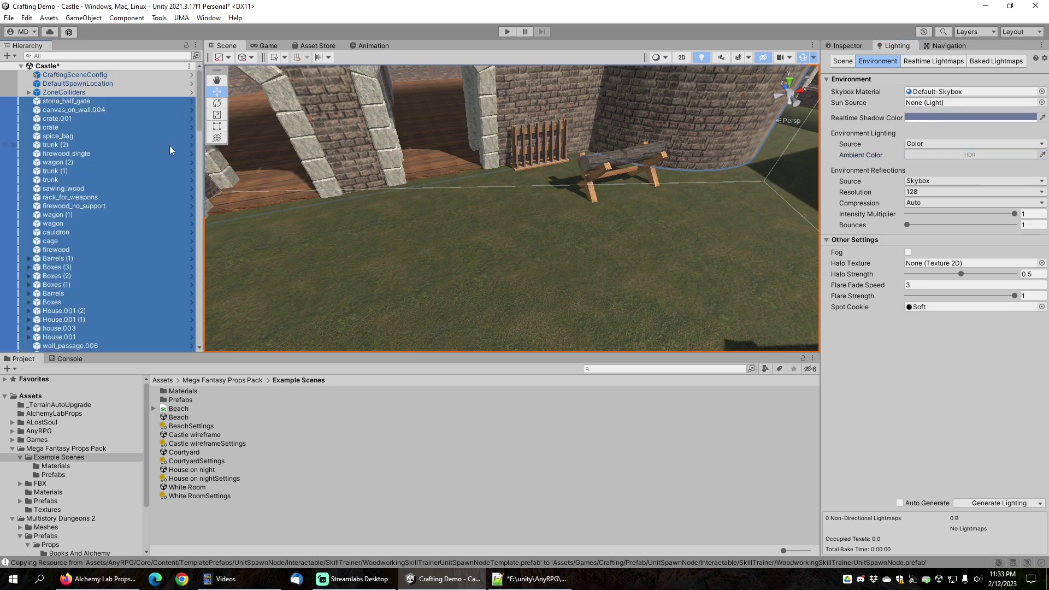
{"action": "left_click_drag", "start_coordinate": [199, 126], "coordinate": [201, 268]}
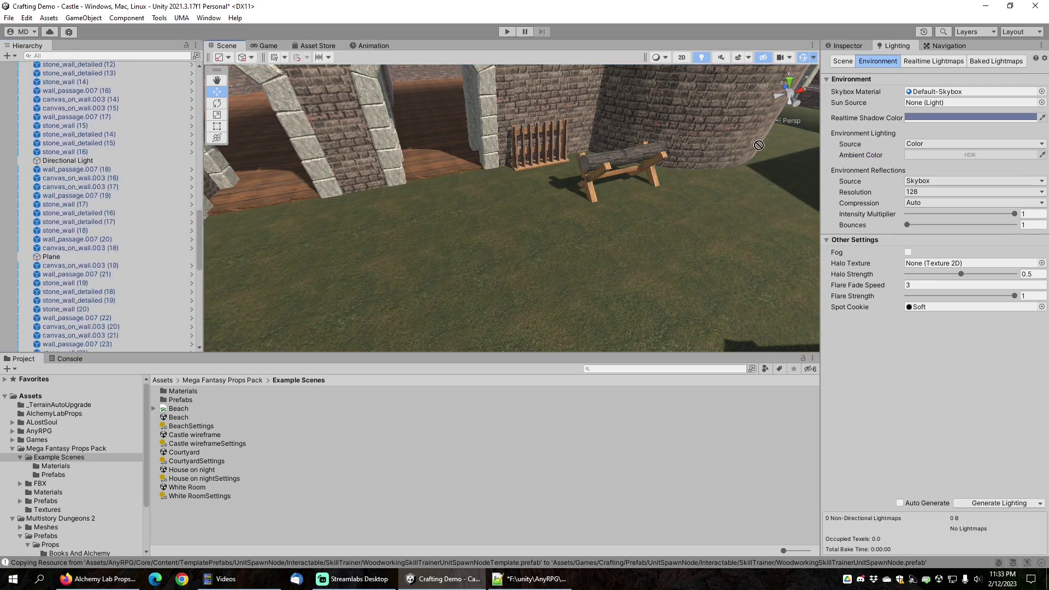
{"action": "left_click_drag", "start_coordinate": [759, 145], "coordinate": [929, 109]}
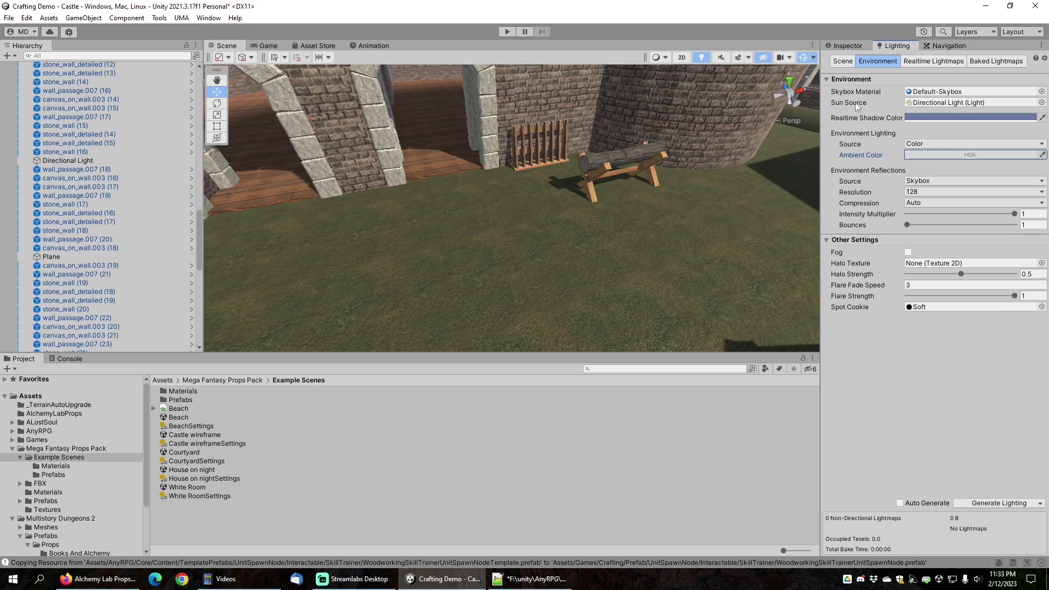
{"action": "left_click", "coordinate": [77, 161]}
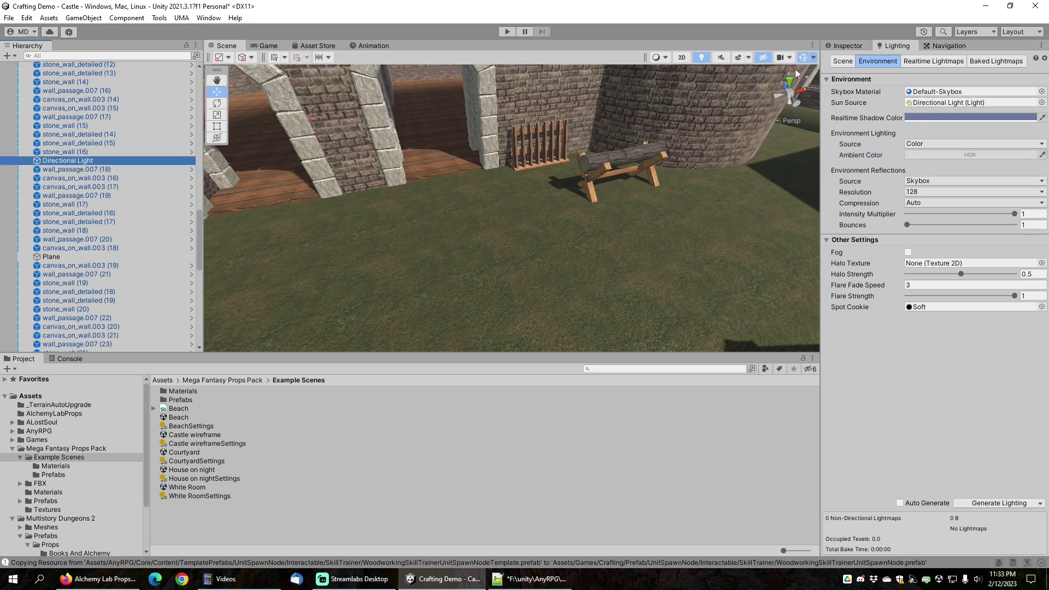
{"action": "left_click", "coordinate": [846, 45]}
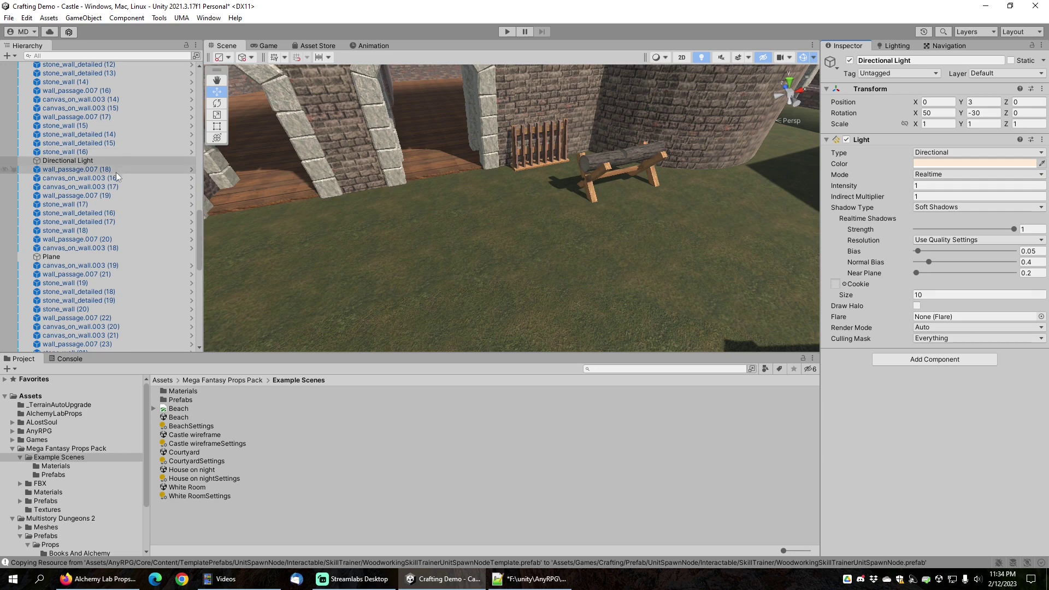
Find the FPSController object by filtering the hierarchy for "fps", delete it, and clear the filter.
{"action": "type", "text": "fps"}
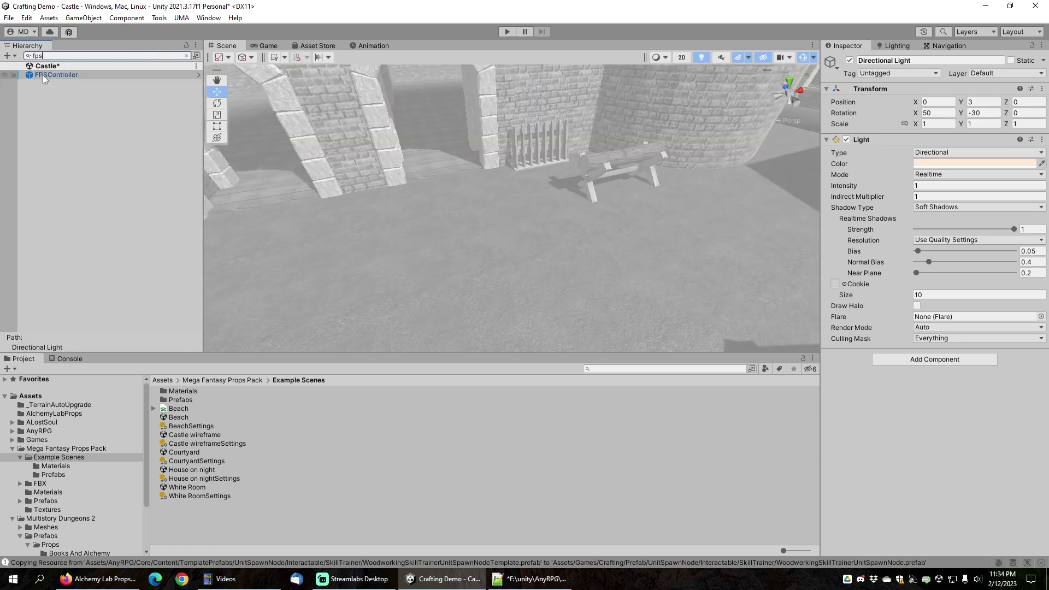
{"action": "left_click", "coordinate": [43, 75]}
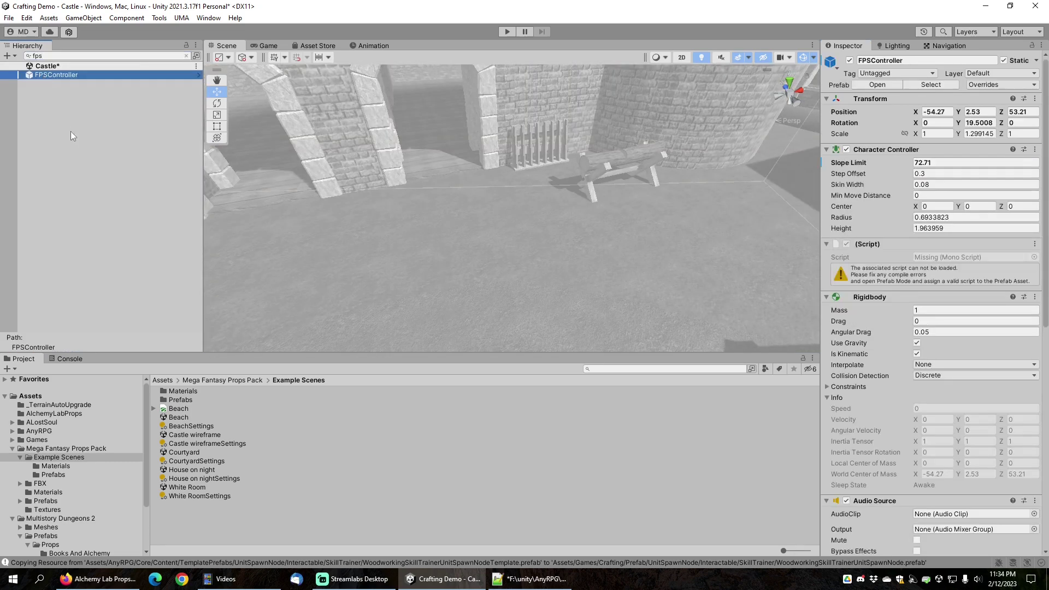
{"action": "key", "text": "Delete"}
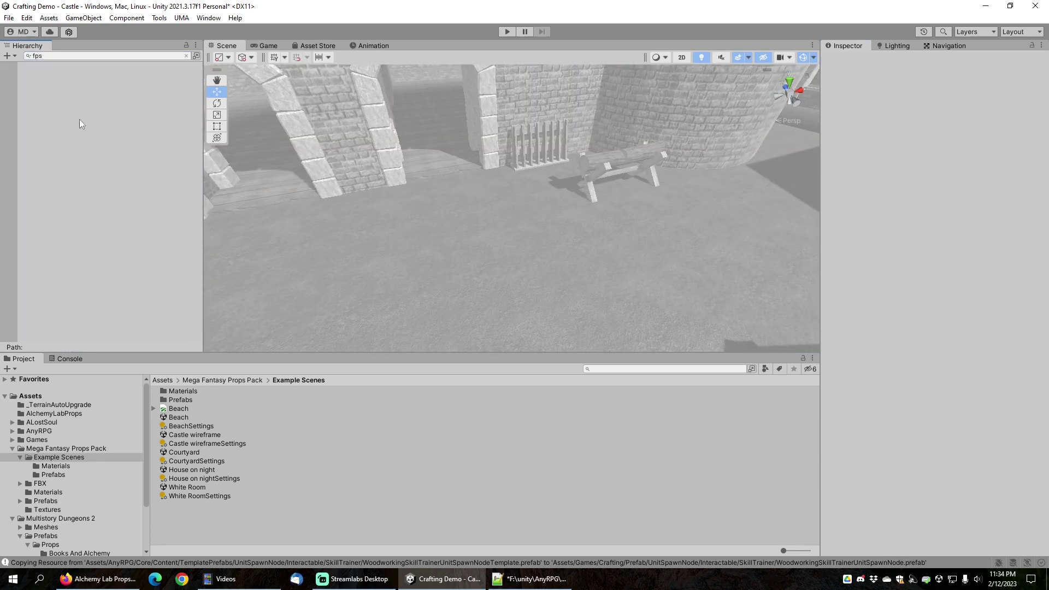
{"action": "left_click", "coordinate": [184, 56]}
{"action": "left_click", "coordinate": [186, 55]}
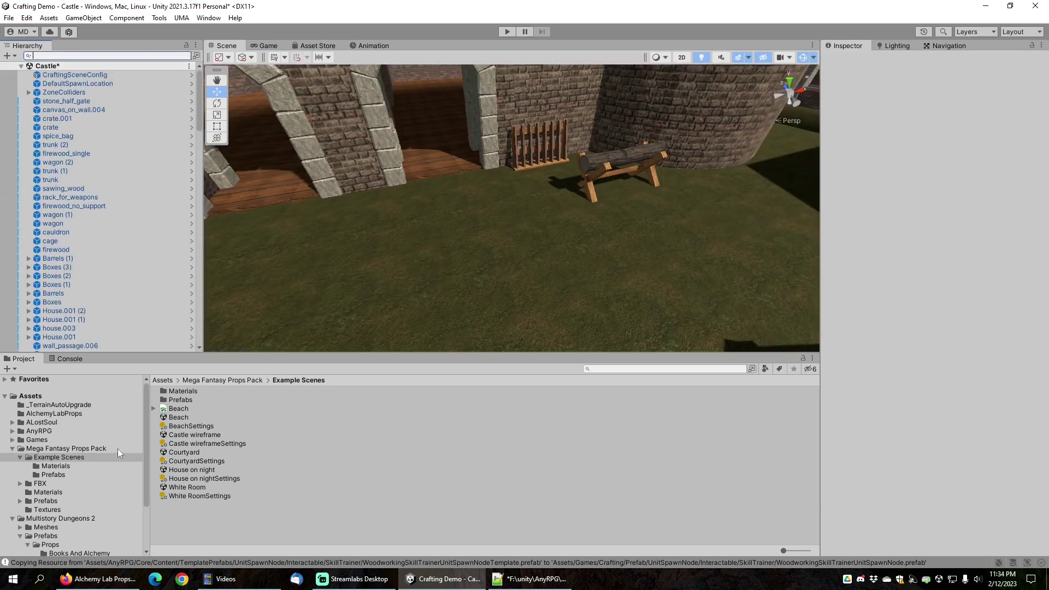
Move DefaultSpawnLocation onto the courtyard grass near the wooden house, at about X -42.29, Y 0, Z 76.66.
{"action": "right_click_drag", "start_coordinate": [592, 236], "coordinate": [656, 262]}
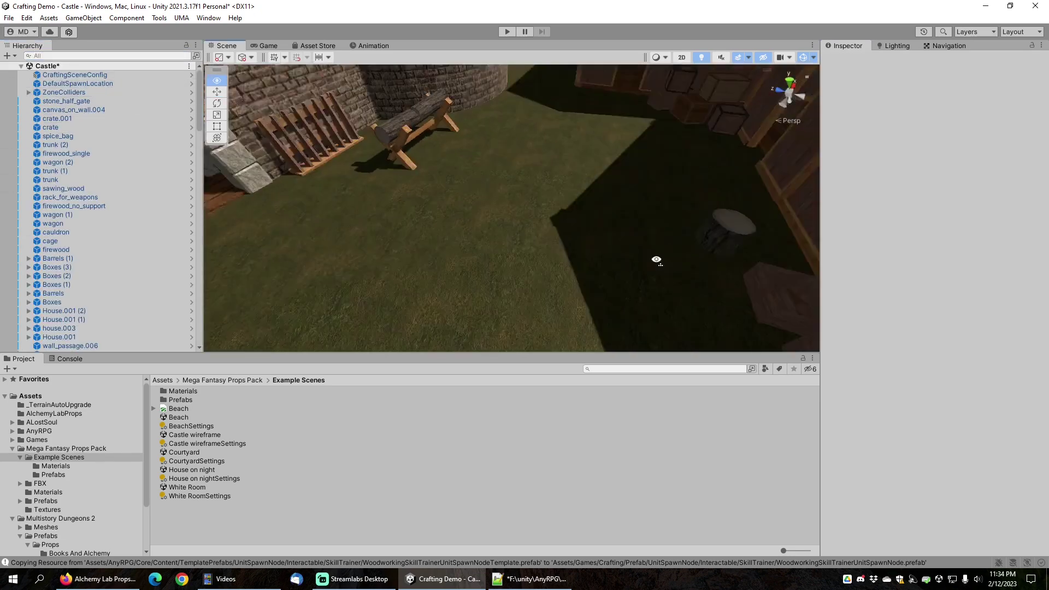
{"action": "middle_click_drag", "start_coordinate": [656, 262], "coordinate": [496, 223]}
{"action": "scroll", "coordinate": [493, 238], "scroll_direction": "down", "scroll_amount": 6}
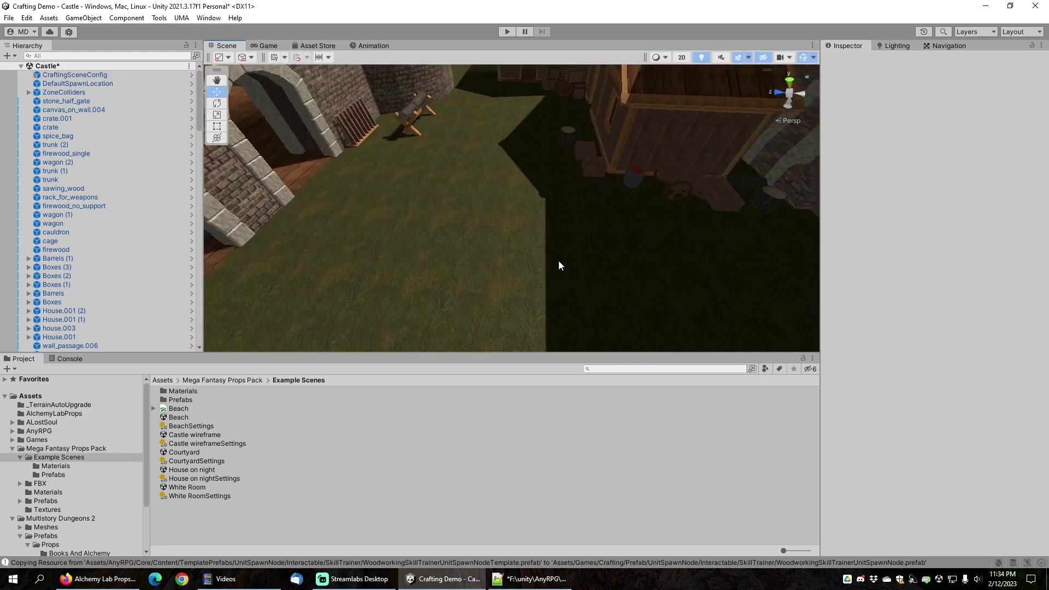
{"action": "right_click_drag", "start_coordinate": [559, 260], "coordinate": [504, 250]}
{"action": "left_click", "coordinate": [84, 84]}
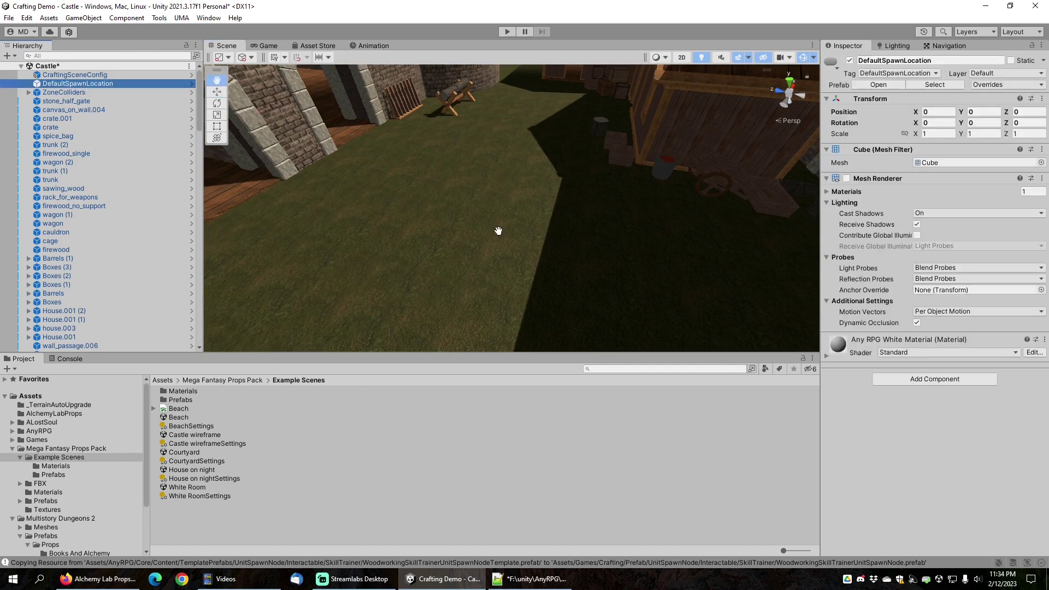
{"action": "key", "text": "ctrl+alt+f"}
{"action": "scroll", "coordinate": [448, 159], "scroll_direction": "up", "scroll_amount": 2}
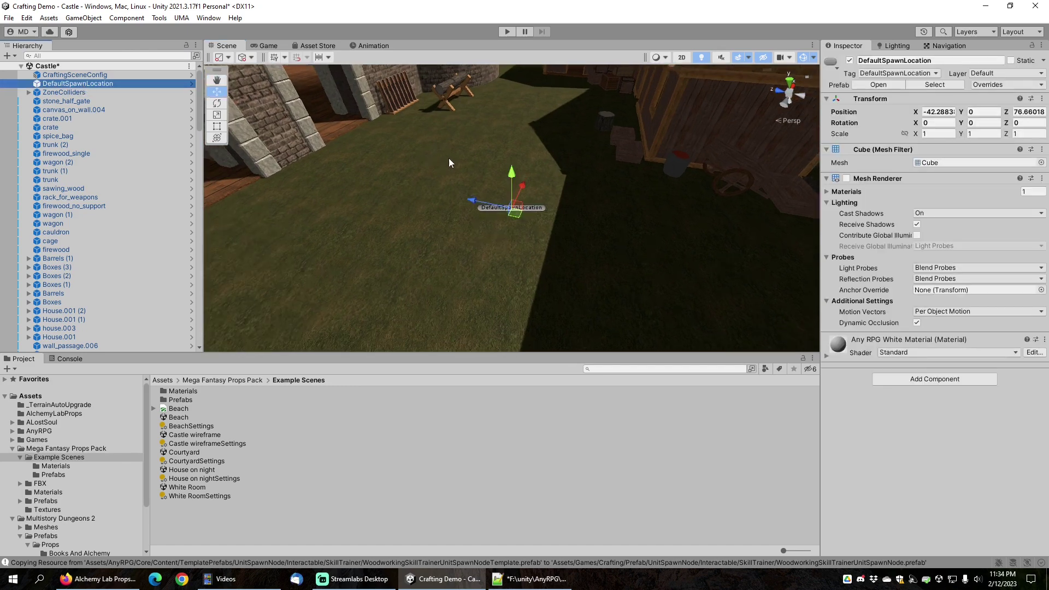
Place the AlchemySkillTrainerUnitSpawnNode prefab from the Crafting game's SkillTrainer folder on the courtyard grass near the closest archway, at about X -42.22, Z 86.38.
{"action": "middle_click_drag", "start_coordinate": [460, 141], "coordinate": [493, 232]}
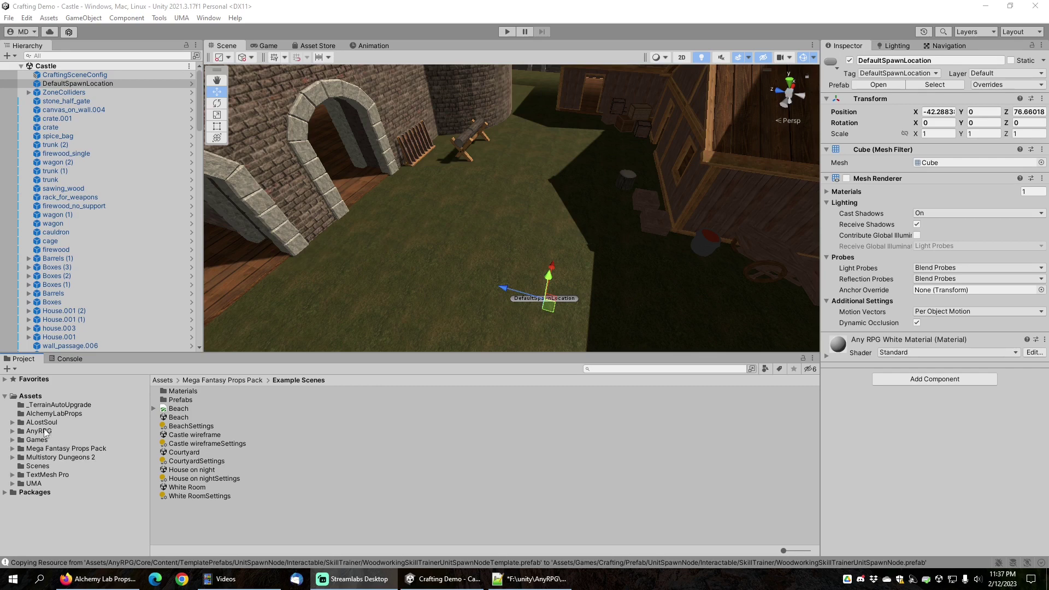
{"action": "left_click", "coordinate": [12, 440]}
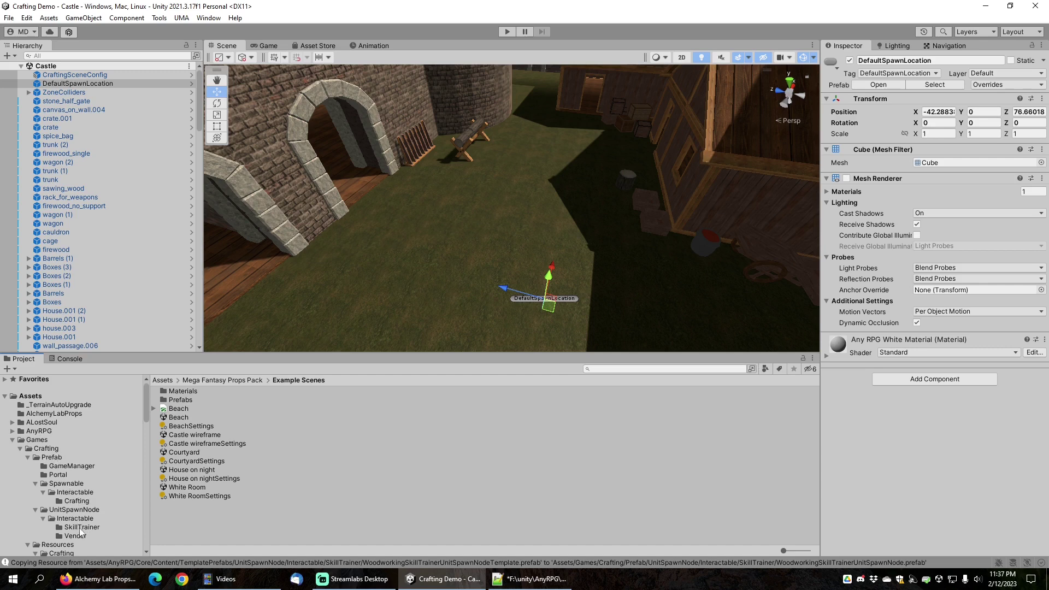
{"action": "left_click", "coordinate": [82, 528]}
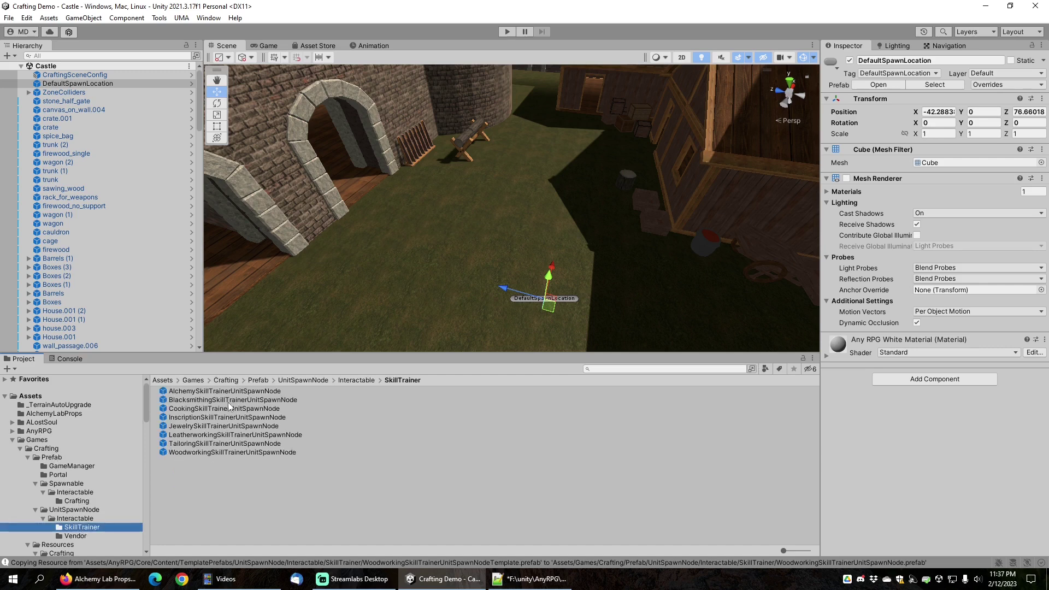
{"action": "left_click_drag", "start_coordinate": [239, 392], "coordinate": [676, 165]}
{"action": "key", "text": "e"}
{"action": "key", "text": "w"}
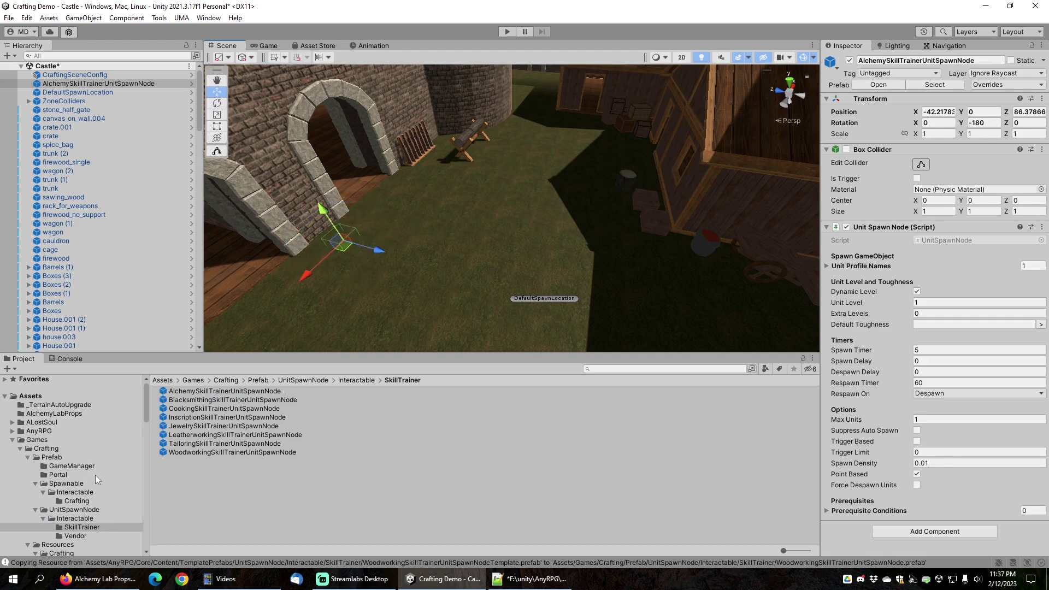
Place the WoodworkingSuppliesVendorUnitSpawnNode prefab from the Vendor folder on the grass near the weapon rack, at about X -35.26, Z 85.77.
{"action": "left_click", "coordinate": [81, 536]}
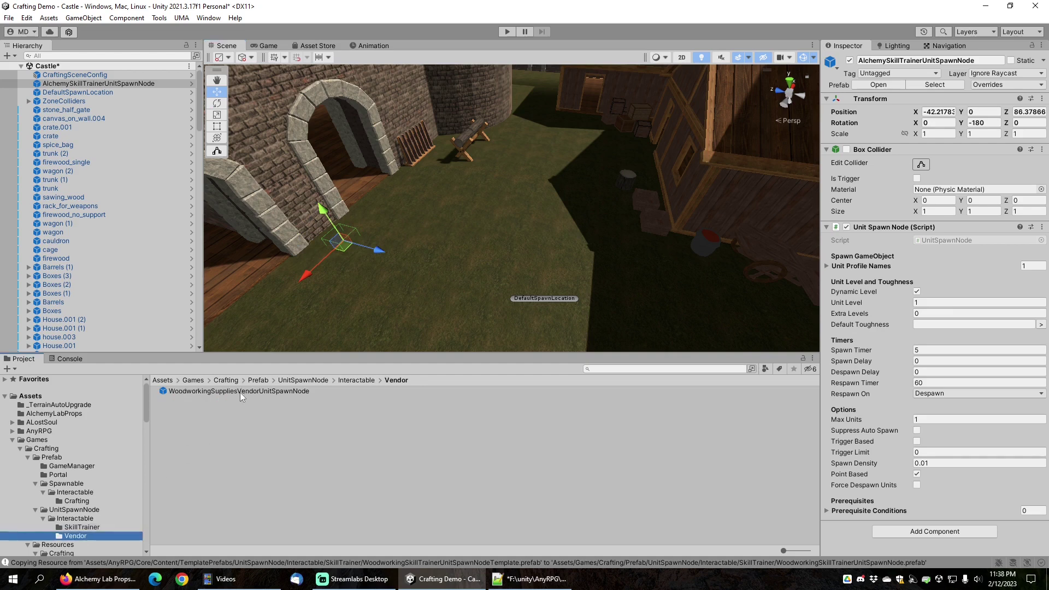
{"action": "left_click_drag", "start_coordinate": [239, 392], "coordinate": [728, 116]}
{"action": "key", "text": "e"}
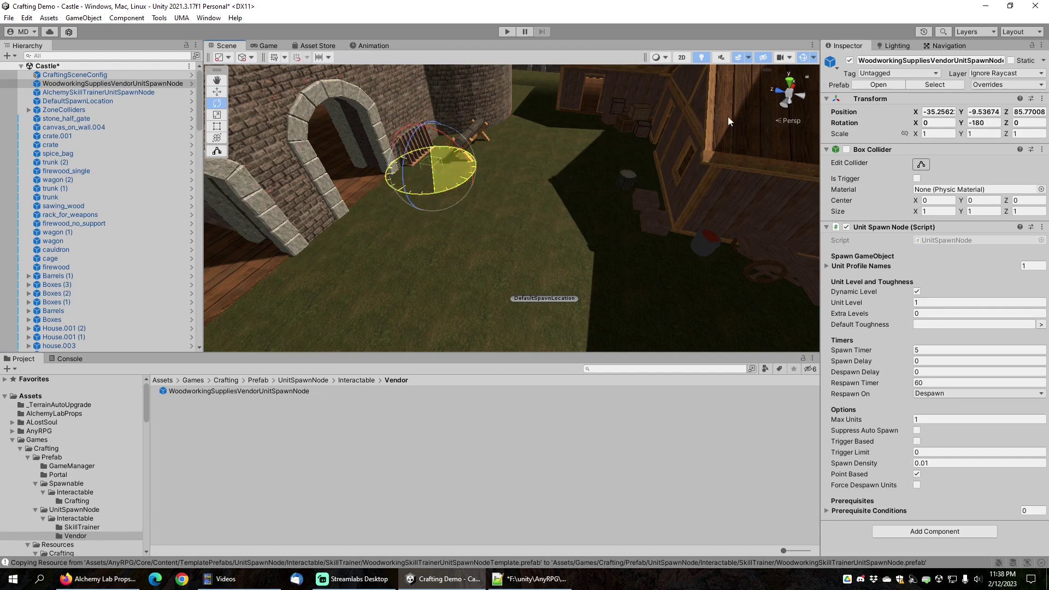
{"action": "key", "text": "w"}
{"action": "middle_click_drag", "start_coordinate": [453, 207], "coordinate": [468, 230]}
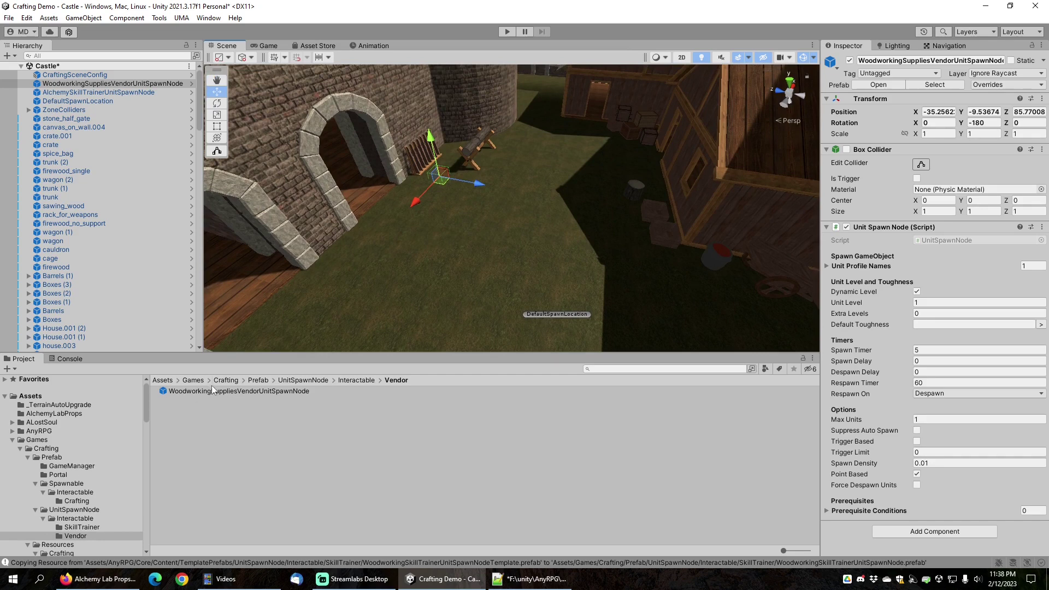
In the AlchemySkillTrainerUnit unit profile, set the number of Skill Names in its skill trainer interactable option to 7.
{"action": "scroll", "coordinate": [92, 481], "scroll_direction": "down", "scroll_amount": 3}
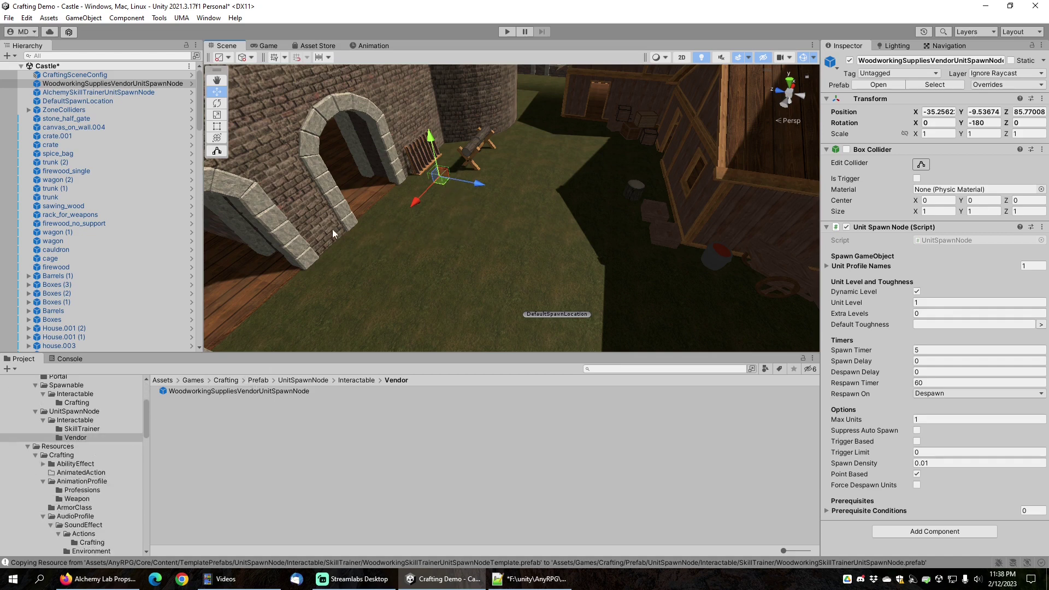
{"action": "scroll", "coordinate": [129, 464], "scroll_direction": "down", "scroll_amount": 10}
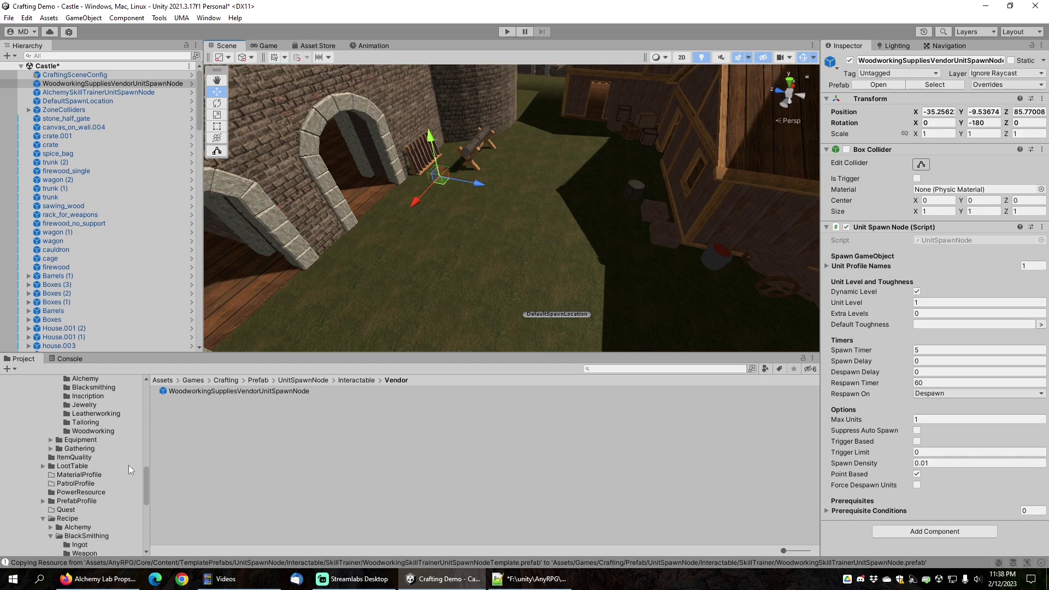
{"action": "scroll", "coordinate": [129, 464], "scroll_direction": "down", "scroll_amount": 7}
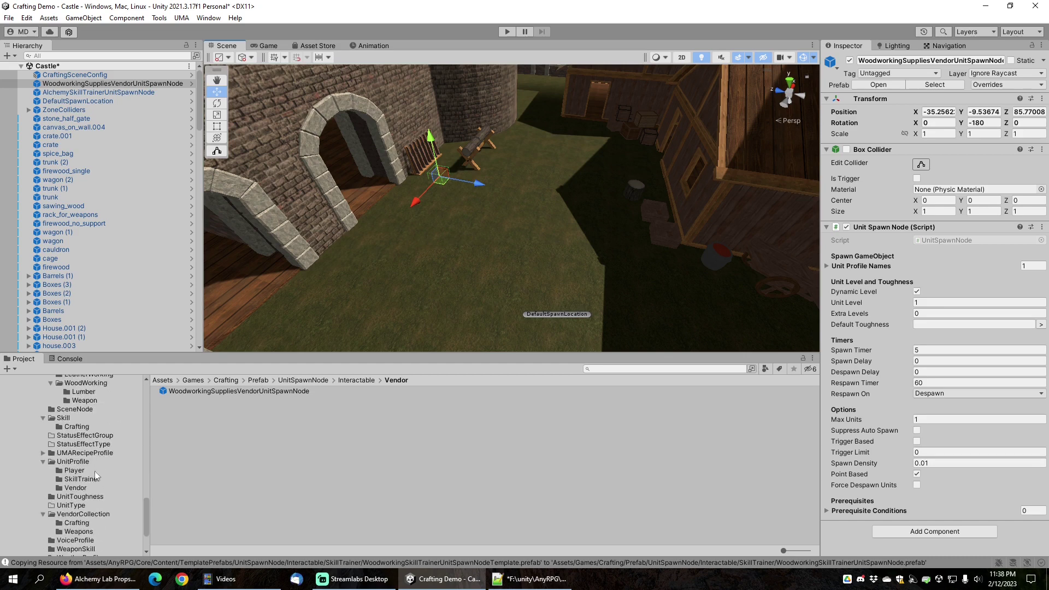
{"action": "left_click", "coordinate": [85, 488]}
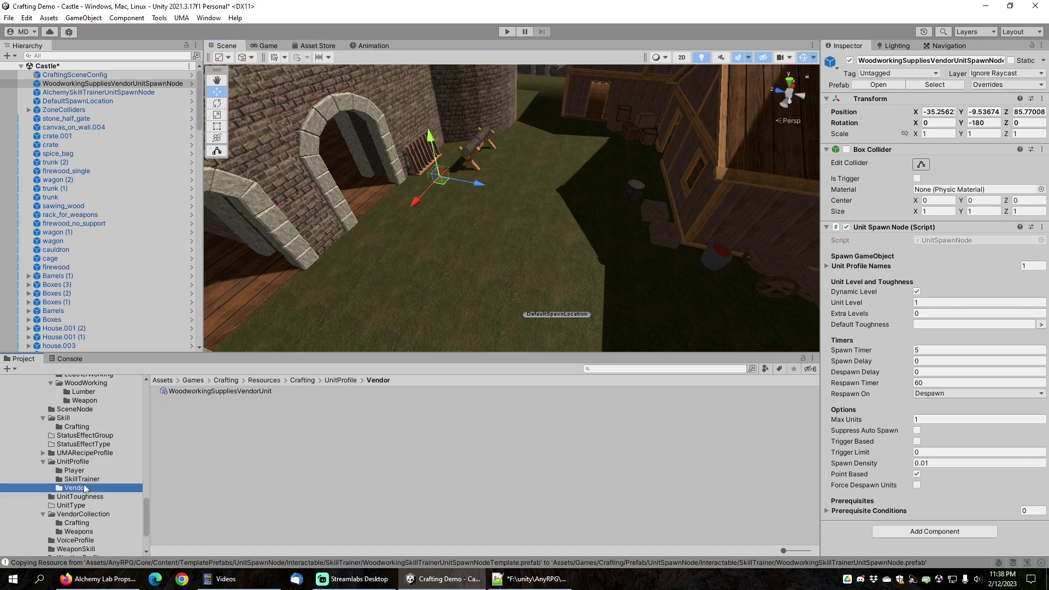
{"action": "left_click", "coordinate": [90, 481]}
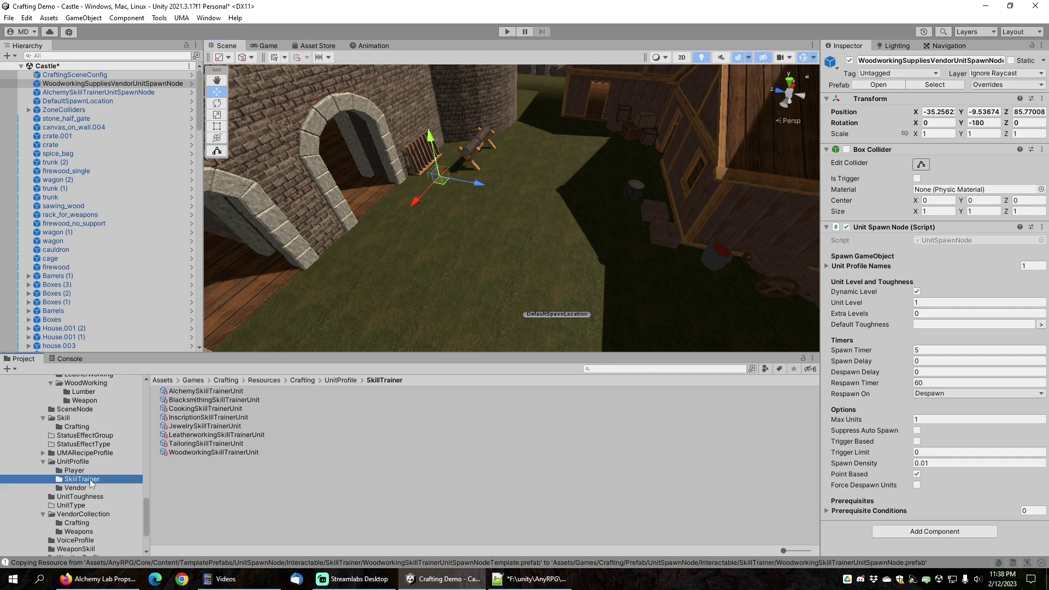
{"action": "left_click", "coordinate": [200, 392]}
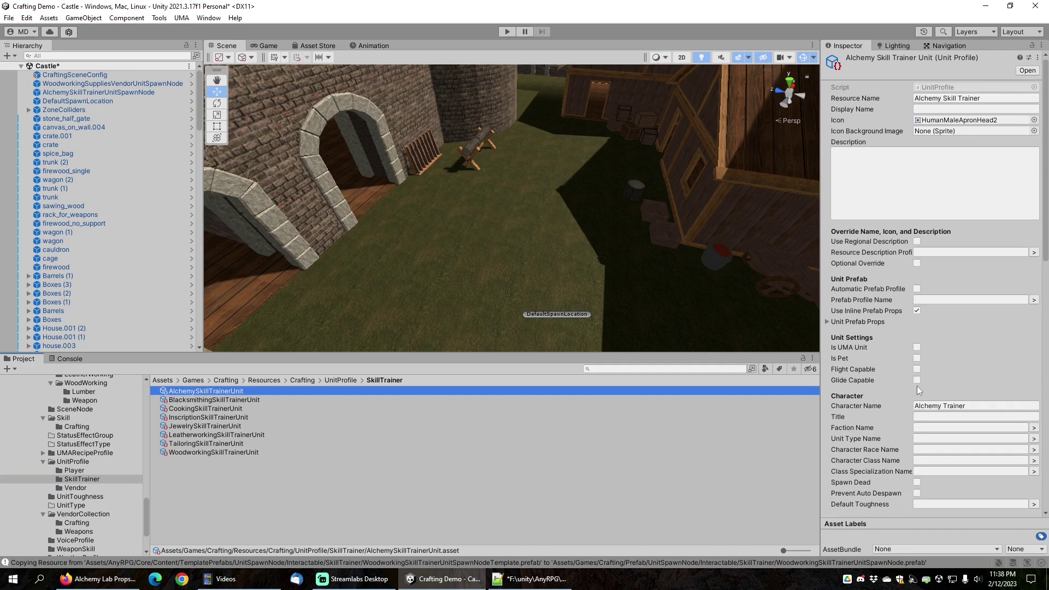
{"action": "scroll", "coordinate": [875, 384], "scroll_direction": "down", "scroll_amount": 15}
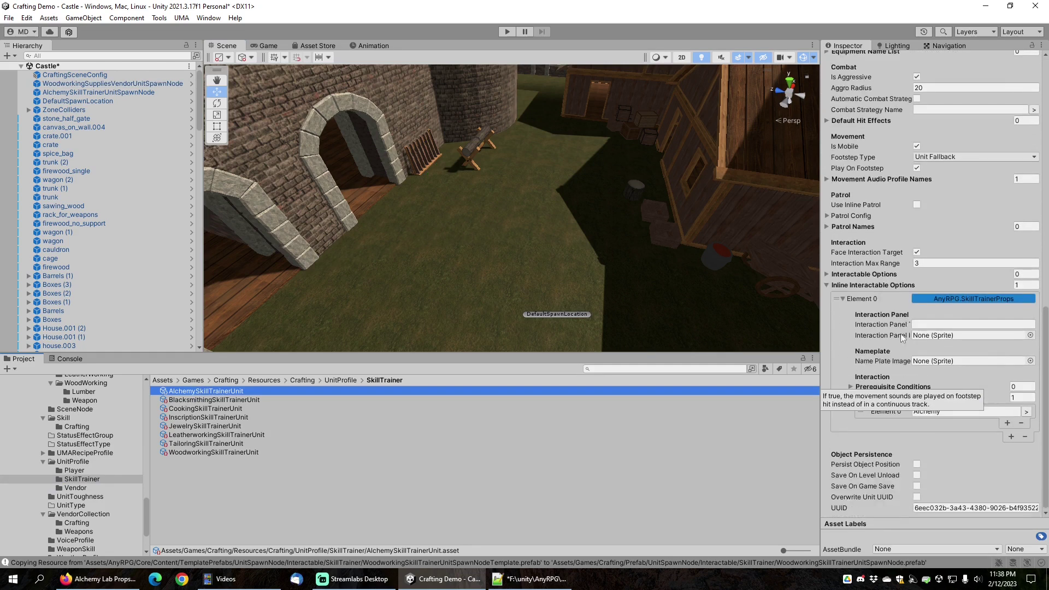
{"action": "left_click", "coordinate": [1027, 397]}
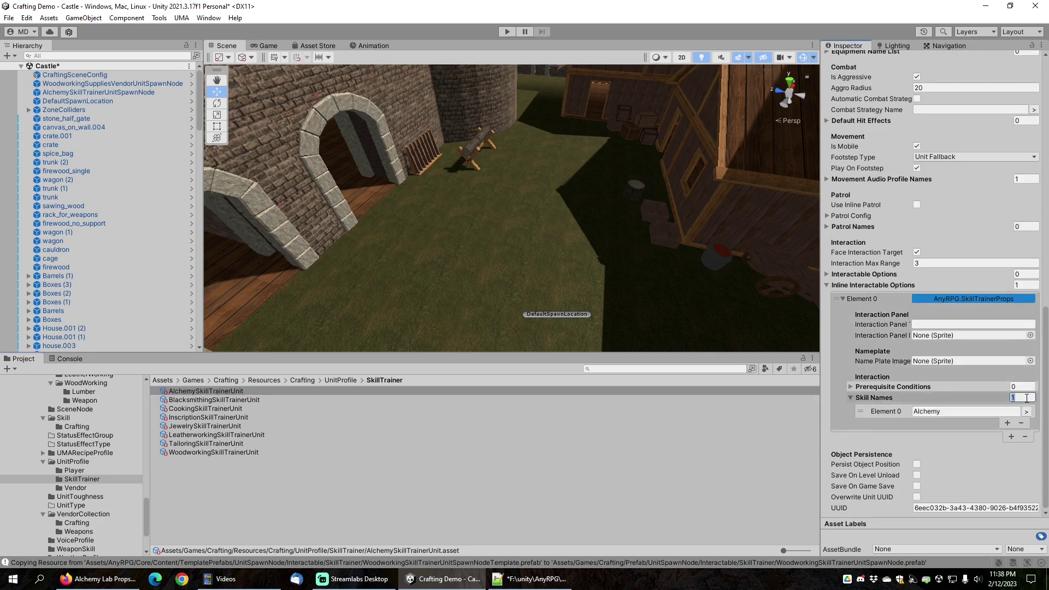
{"action": "type", "text": "7"}
{"action": "key", "text": "Return"}
Set the trainer's Skill Names elements 1 through 4 to Blacksmithing, Cooking, Inscription and Jewelry.
{"action": "left_click", "coordinate": [1027, 423]}
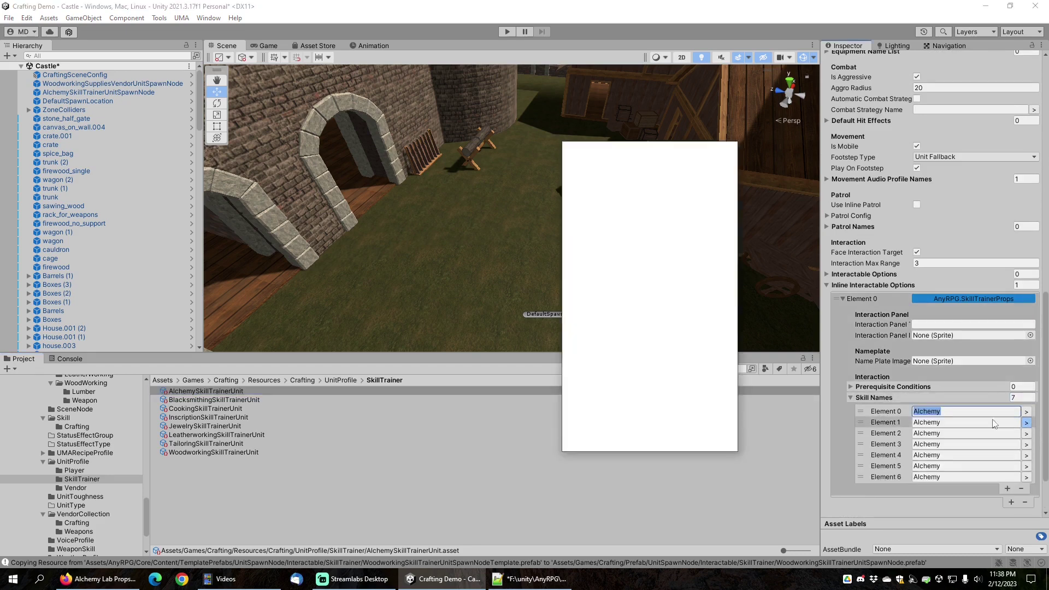
{"action": "left_click", "coordinate": [590, 201]}
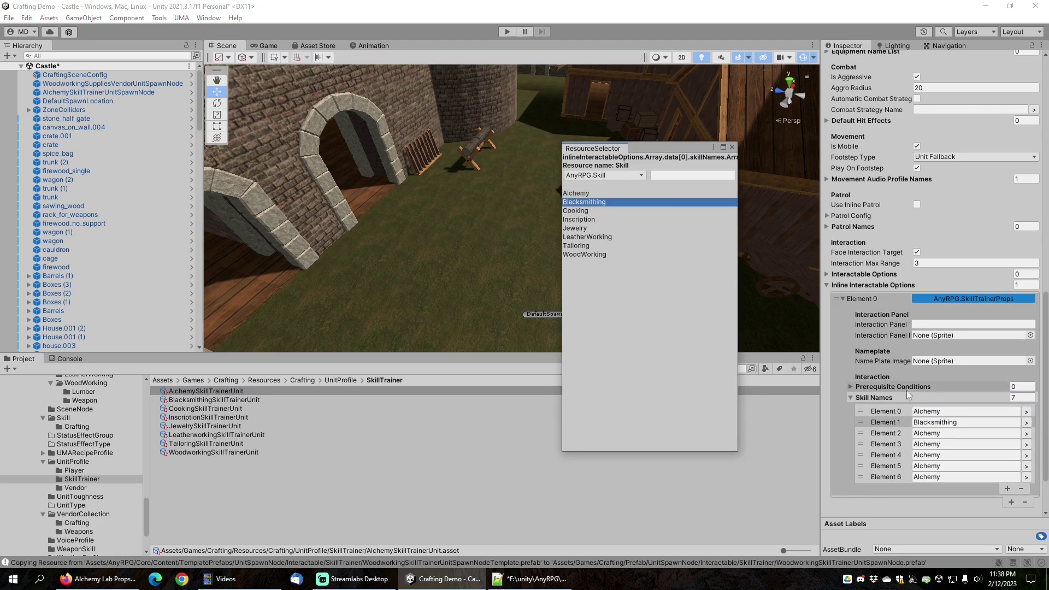
{"action": "left_click", "coordinate": [1027, 434]}
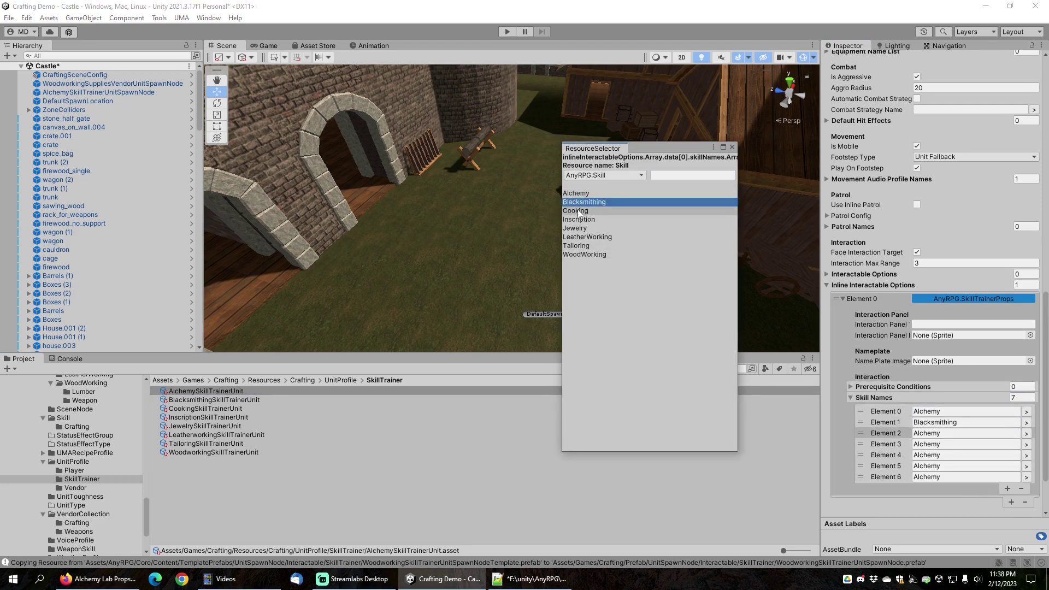
{"action": "left_click", "coordinate": [593, 211]}
{"action": "left_click", "coordinate": [1027, 445]}
{"action": "left_click", "coordinate": [595, 220]}
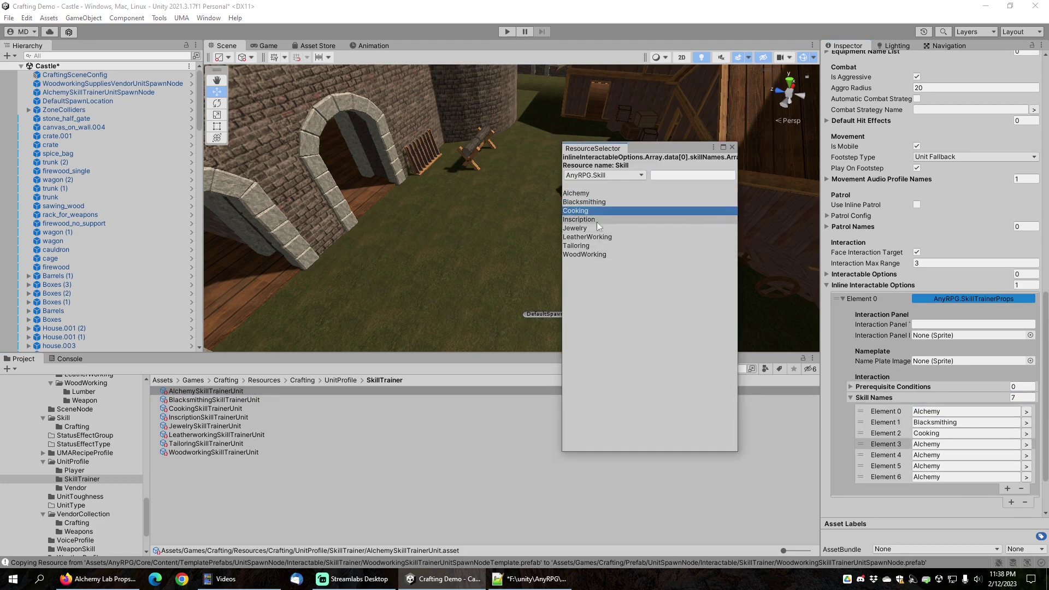
{"action": "left_click", "coordinate": [1027, 455]}
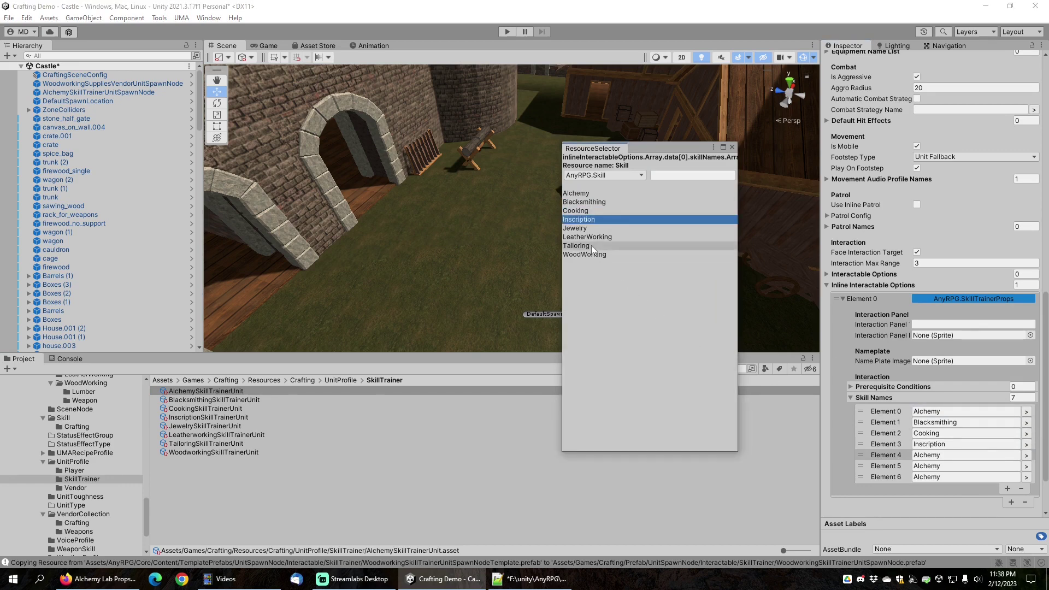
{"action": "left_click", "coordinate": [581, 229]}
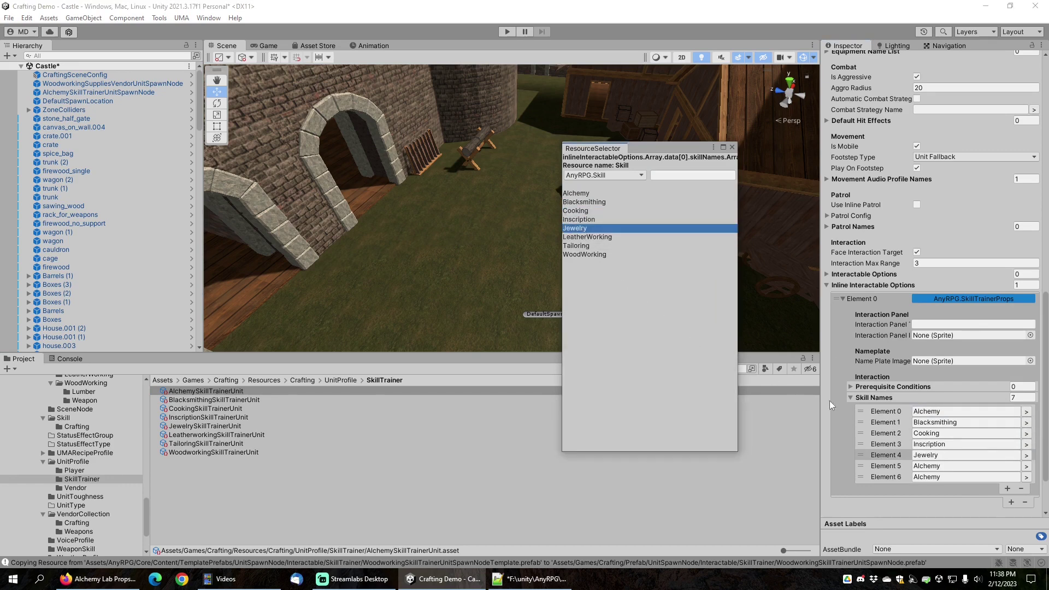
Set the trainer's skill elements 5 and 6 to LeatherWorking and Tailoring, and add an eighth entry set to WoodWorking.
{"action": "left_click", "coordinate": [1027, 466]}
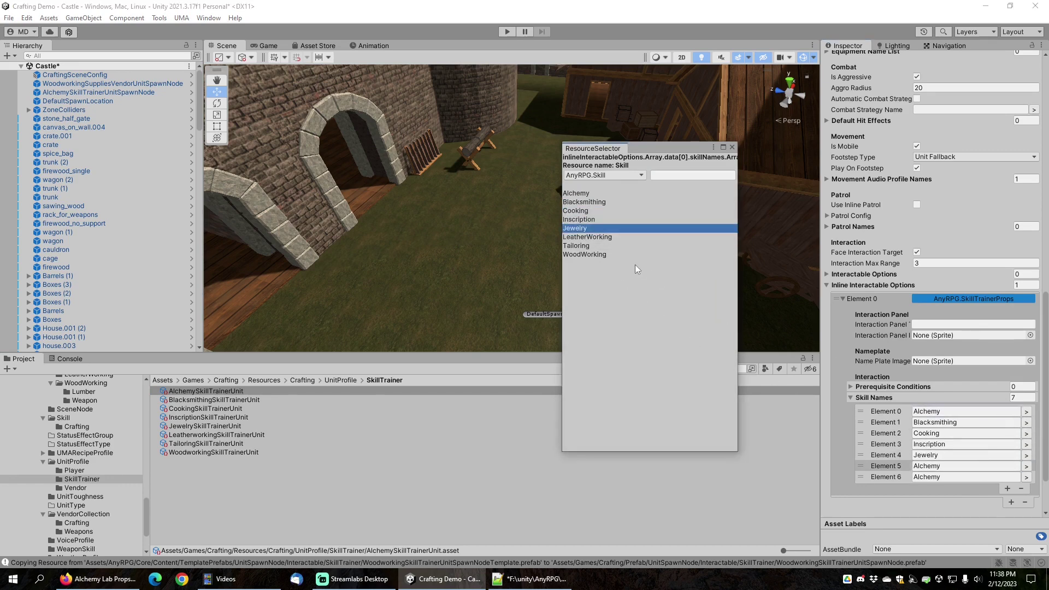
{"action": "left_click", "coordinate": [599, 237]}
{"action": "left_click", "coordinate": [1027, 478]}
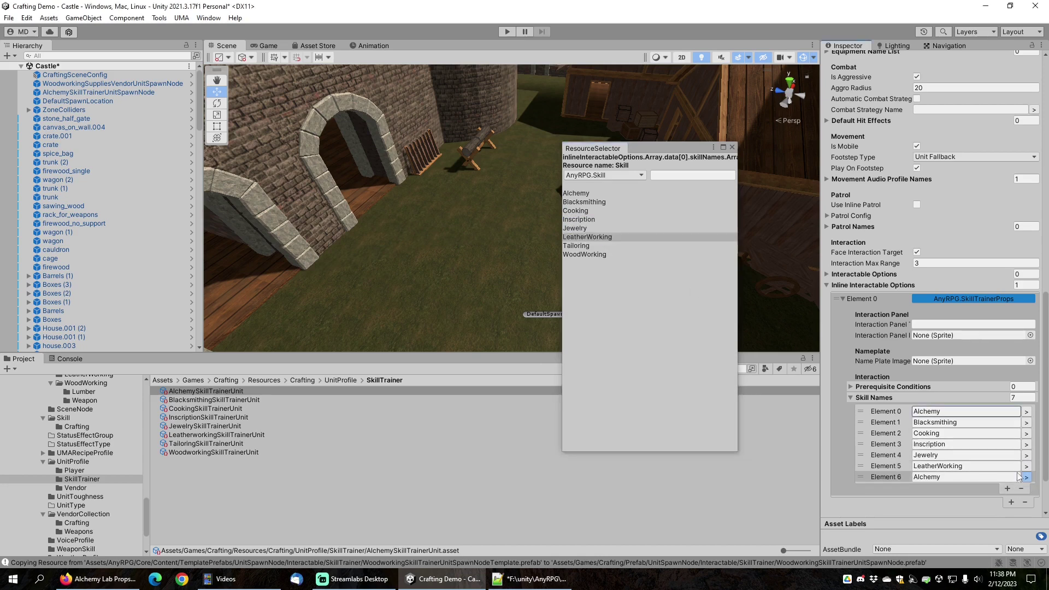
{"action": "left_click", "coordinate": [576, 246]}
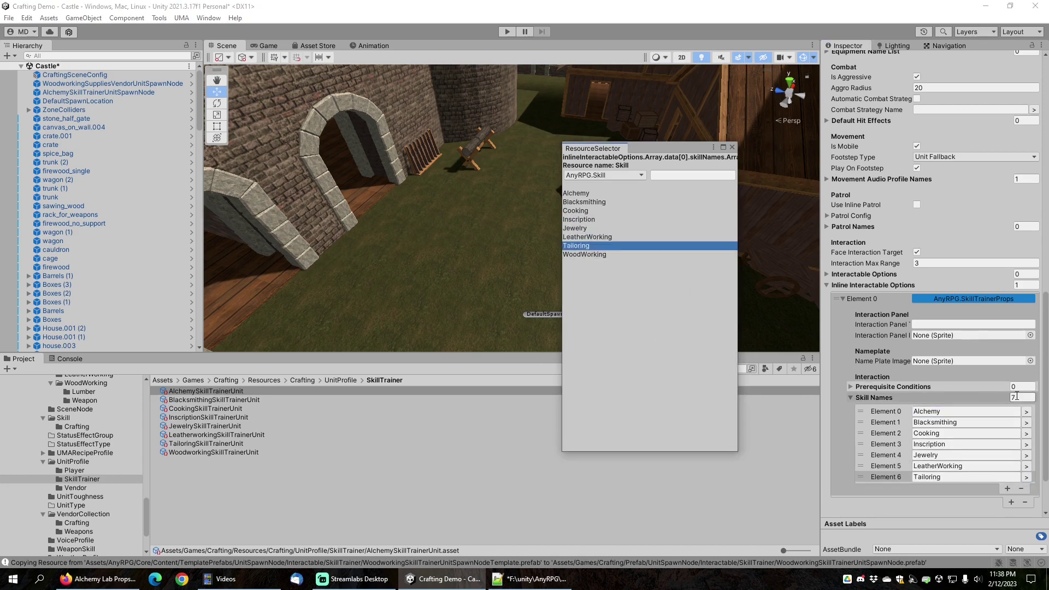
{"action": "left_click", "coordinate": [1007, 488]}
{"action": "left_click", "coordinate": [1027, 488]}
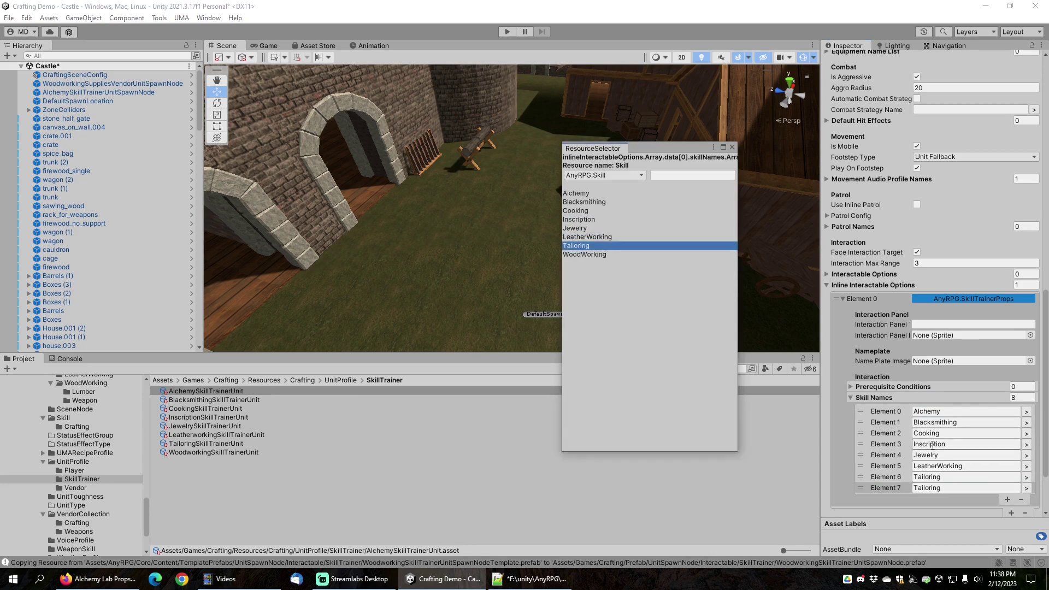
{"action": "left_click", "coordinate": [595, 255]}
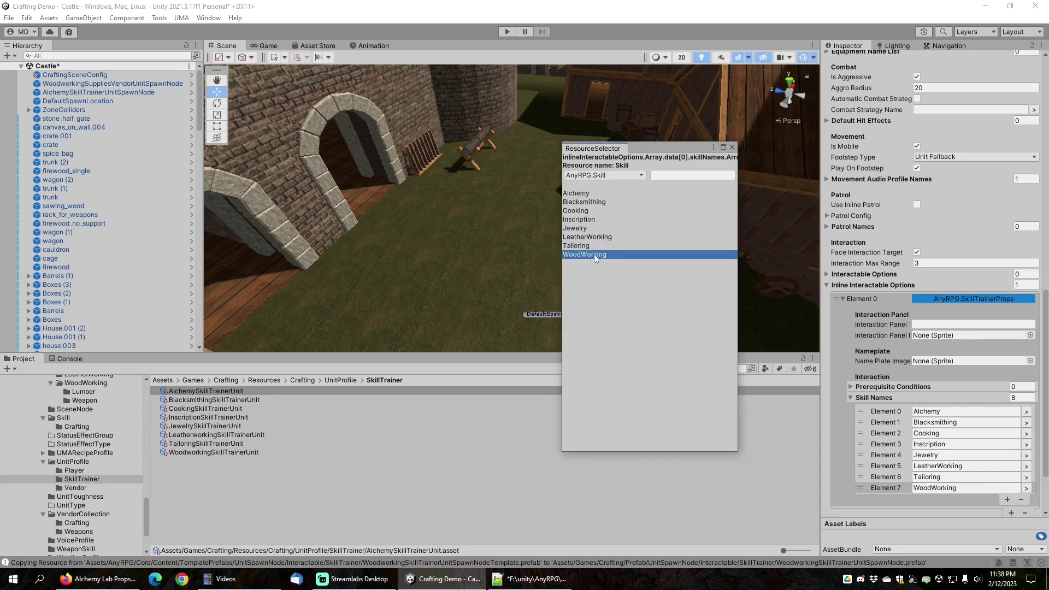
{"action": "left_click", "coordinate": [732, 147]}
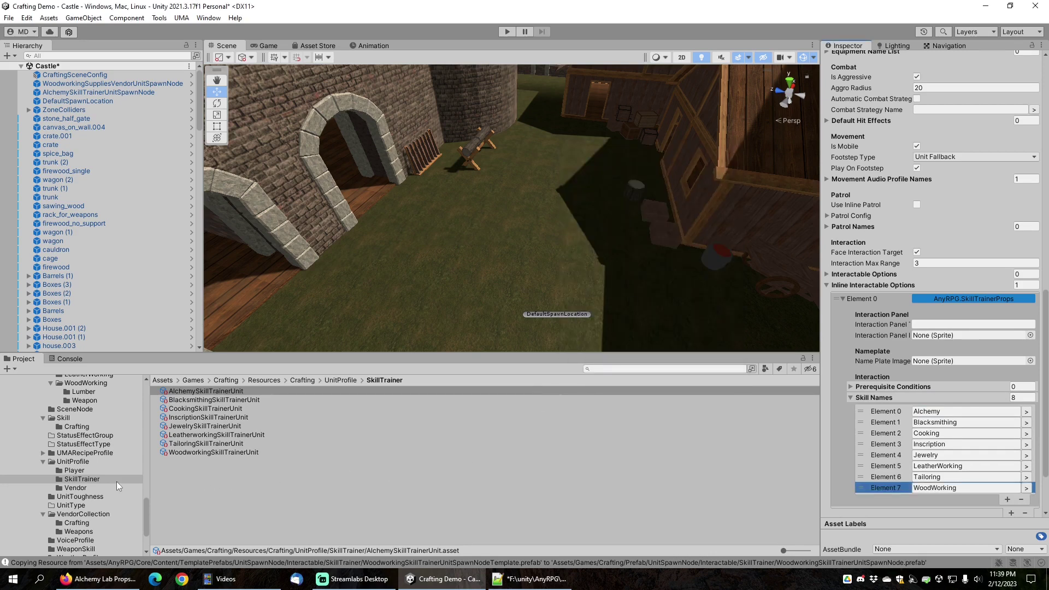
In the WoodworkingSuppliesVendorUnit unit profile, set the number of Vendor Collection Names to 3.
{"action": "left_click", "coordinate": [75, 488]}
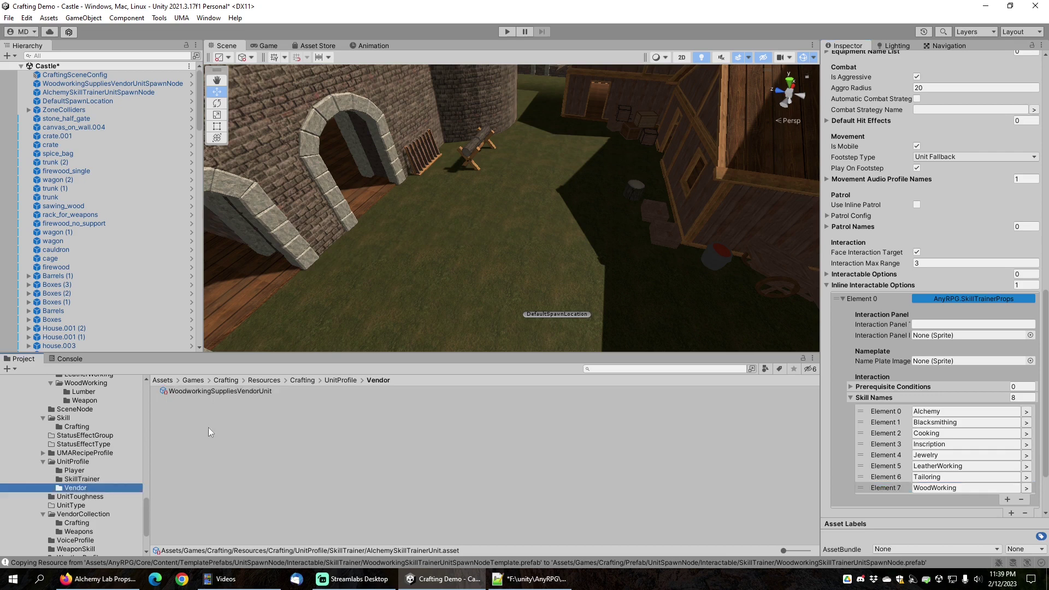
{"action": "left_click", "coordinate": [217, 392]}
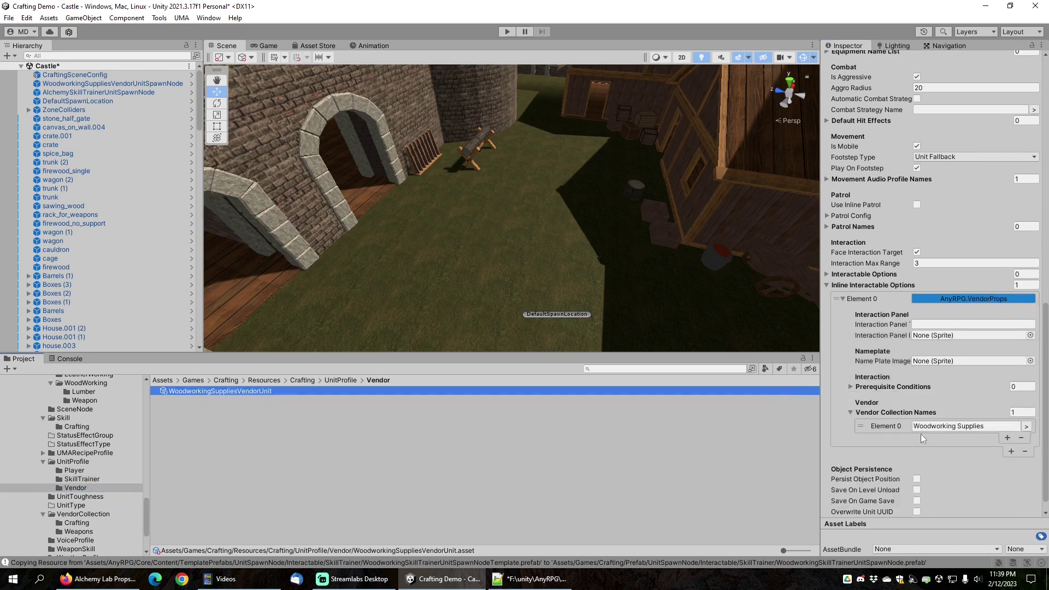
{"action": "left_click", "coordinate": [1020, 412]}
{"action": "type", "text": "3"}
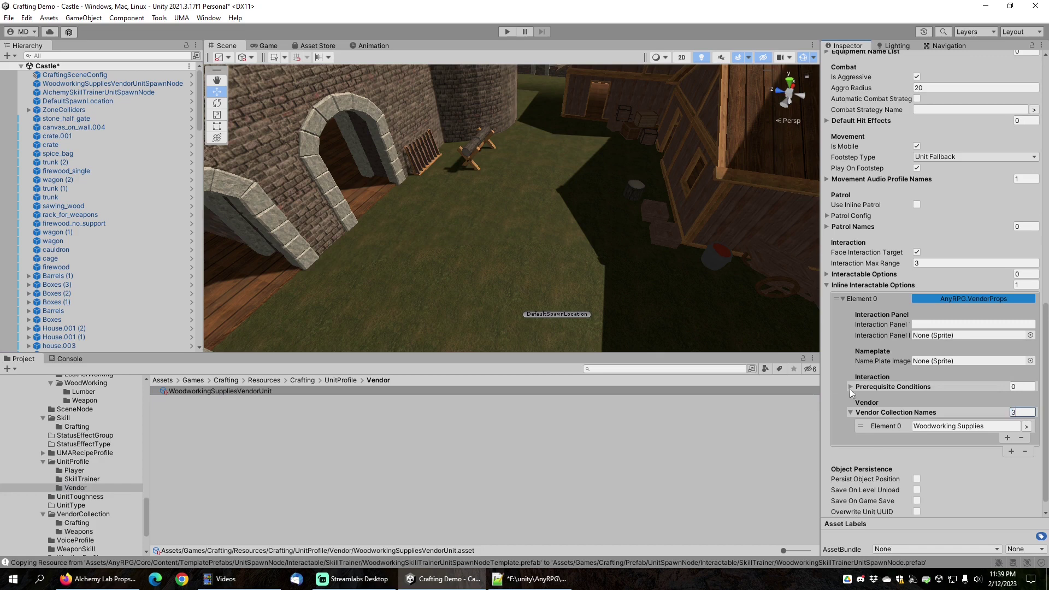
{"action": "key", "text": "Tab"}
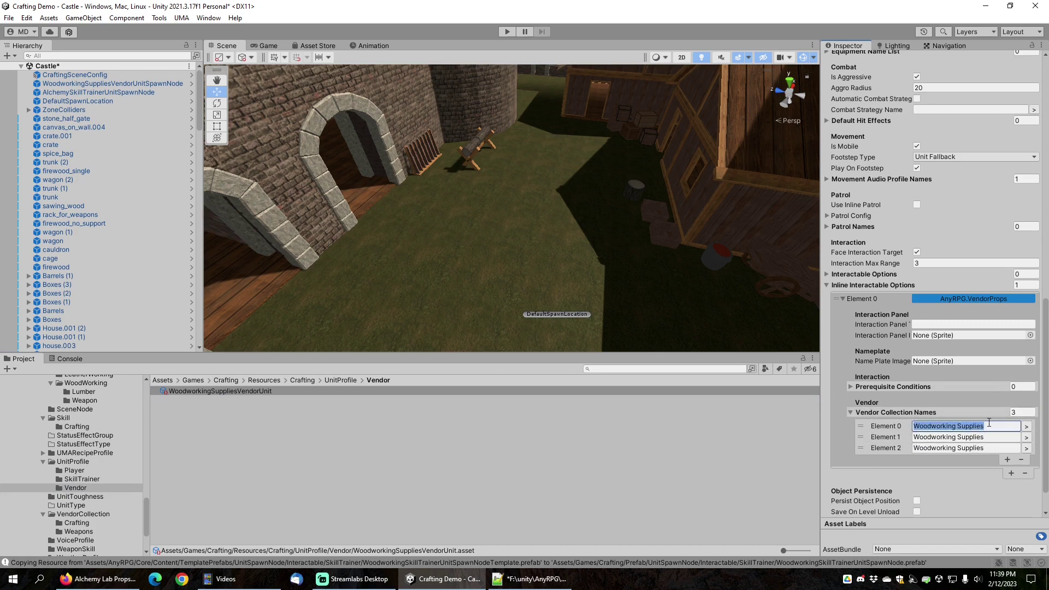
Set the vendor's collection element 1 to Blacksmithing Supplies and element 2 to Epic Medieval Weapons.
{"action": "left_click", "coordinate": [1027, 437]}
{"action": "left_click", "coordinate": [604, 193]}
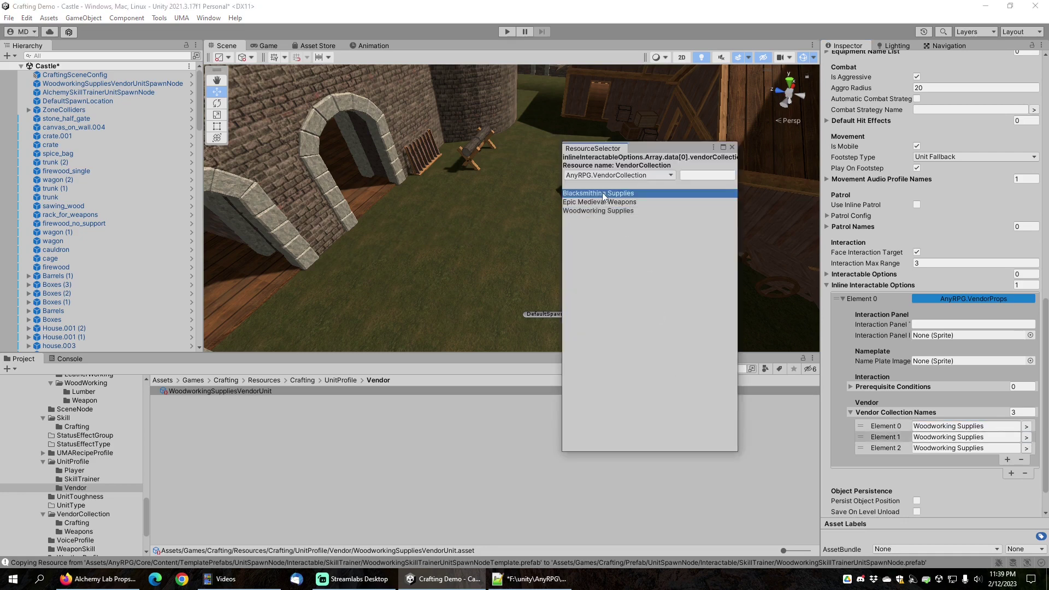
{"action": "left_click", "coordinate": [732, 147]}
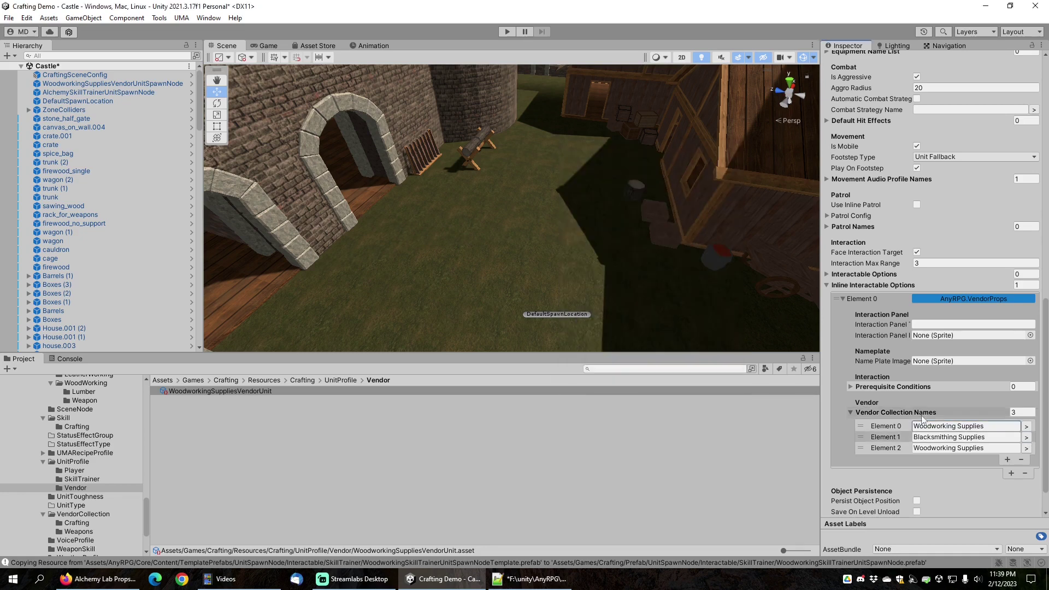
{"action": "left_click", "coordinate": [1027, 448]}
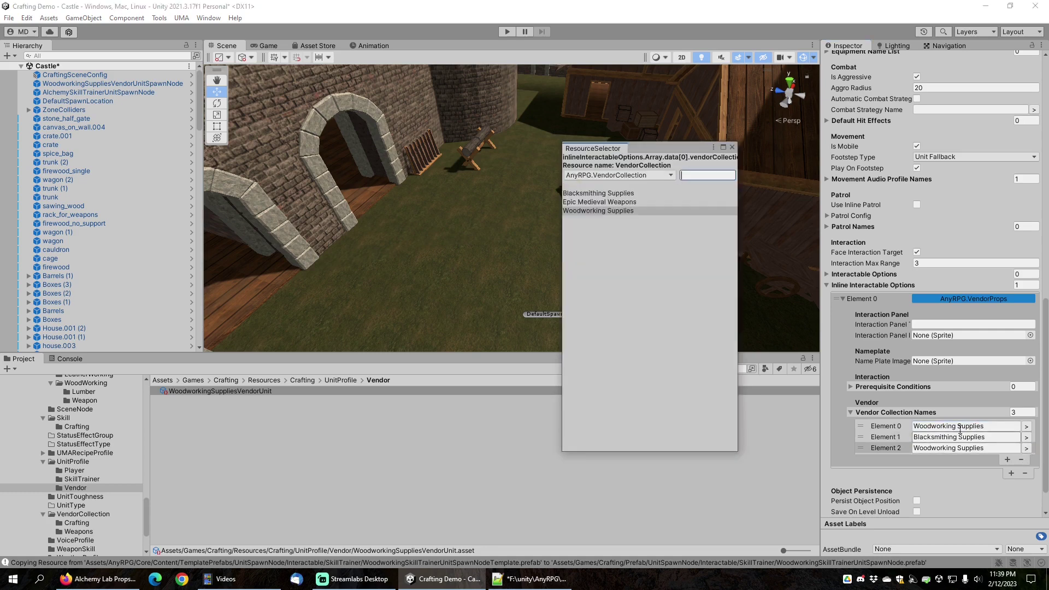
{"action": "left_click", "coordinate": [594, 202]}
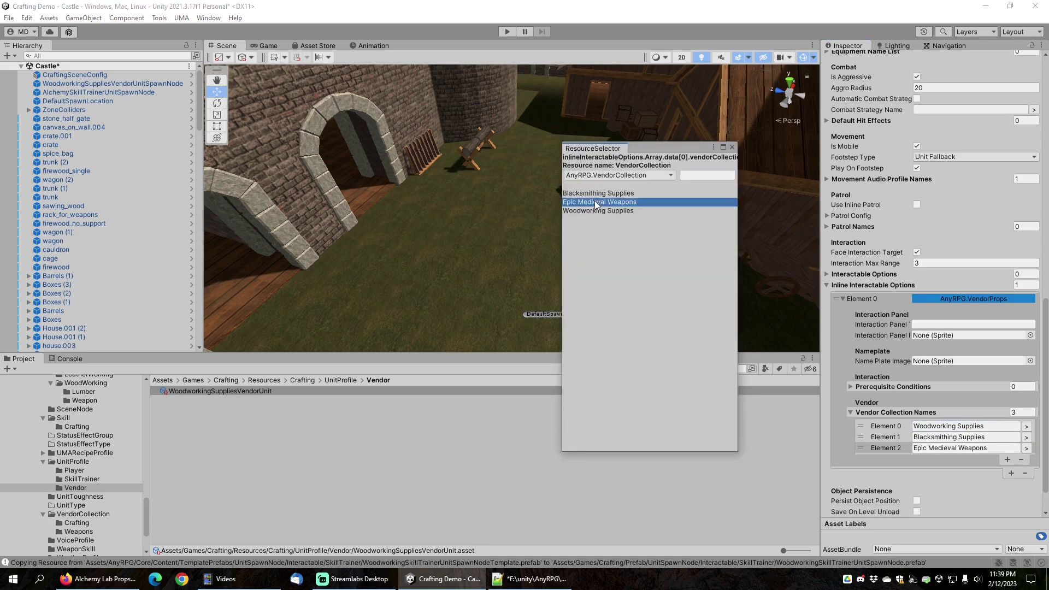
Close the resource selector window used to pick the vendor's collections.
{"action": "left_click", "coordinate": [732, 147]}
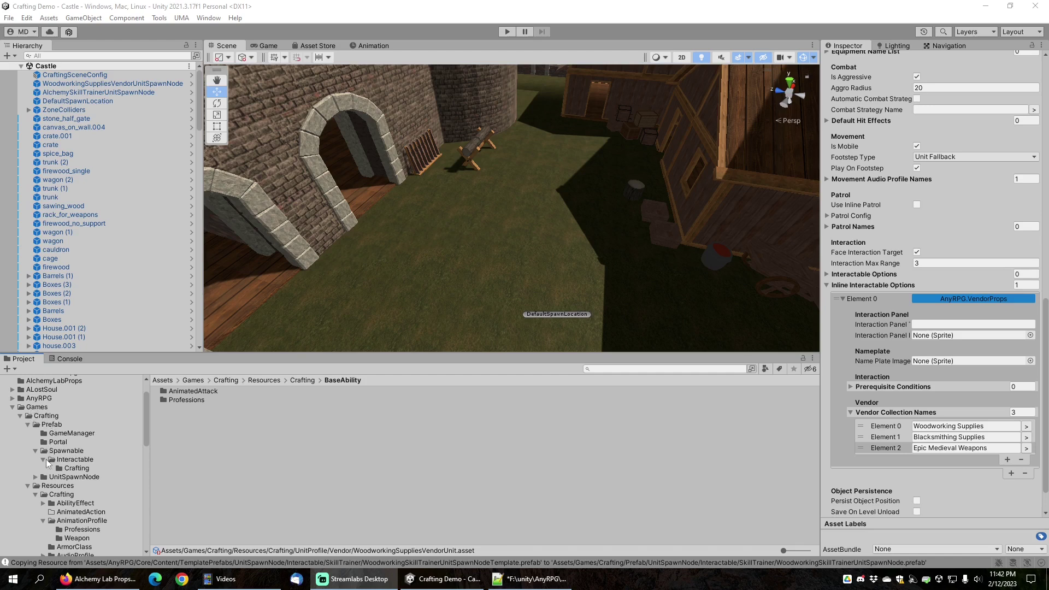
View the AlchemySkill asset in the game's Skill/Crafting resources folder.
{"action": "scroll", "coordinate": [51, 486], "scroll_direction": "down", "scroll_amount": 9}
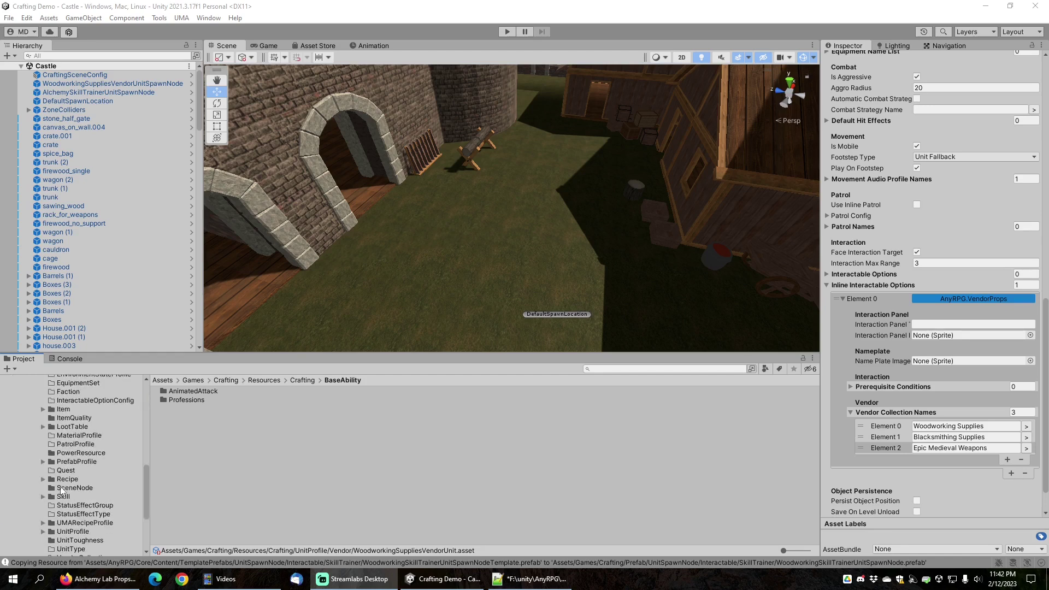
{"action": "left_click", "coordinate": [64, 463]}
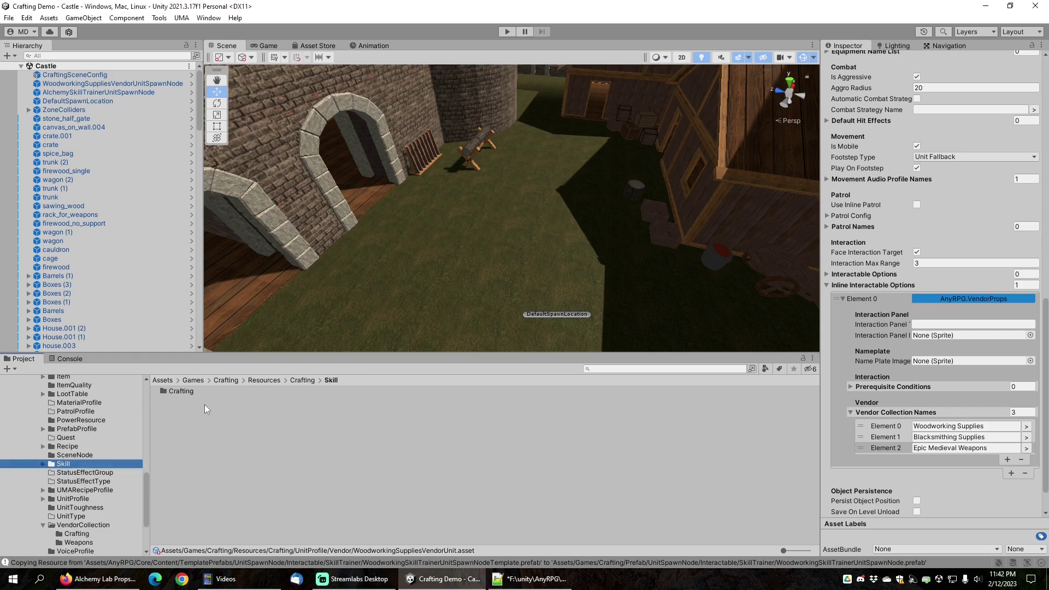
{"action": "double_click", "coordinate": [185, 392]}
{"action": "left_click", "coordinate": [189, 392]}
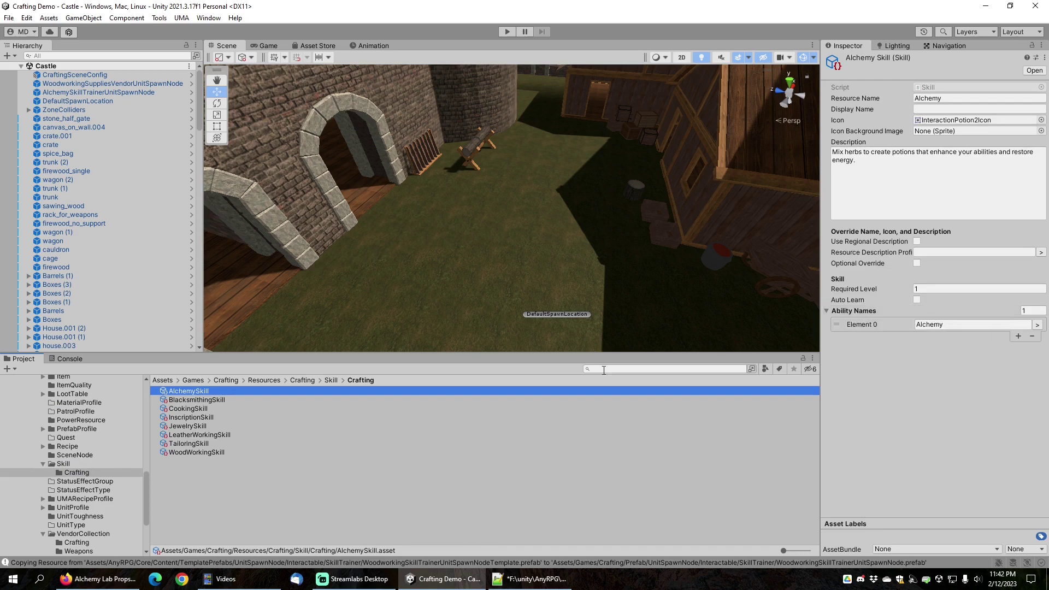
Review the remaining crafting skill assets from BlacksmithingSkill through WoodWorkingSkill, then return to BlacksmithingSkill.
{"action": "left_click", "coordinate": [191, 401]}
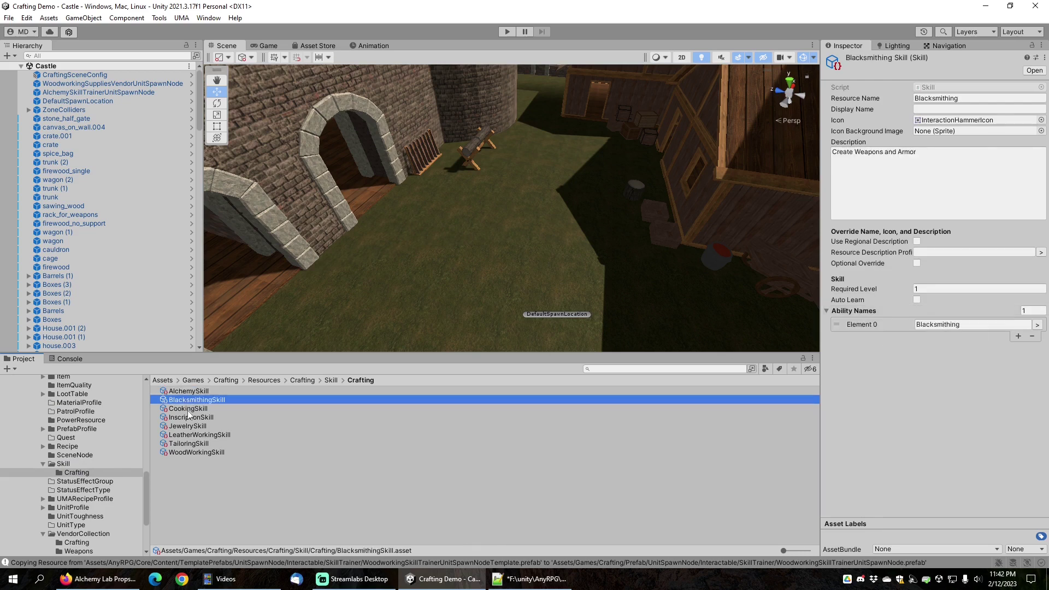
{"action": "left_click", "coordinate": [188, 410]}
{"action": "key", "text": "Down"}
{"action": "key", "text": "Down"}
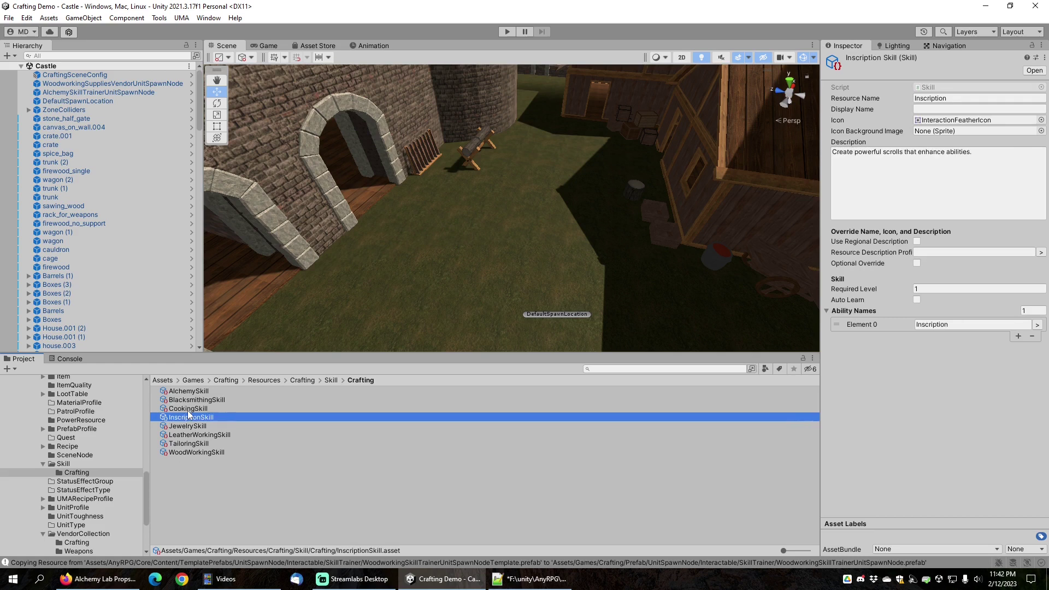
{"action": "key", "text": "Down"}
{"action": "key", "text": "Down"}
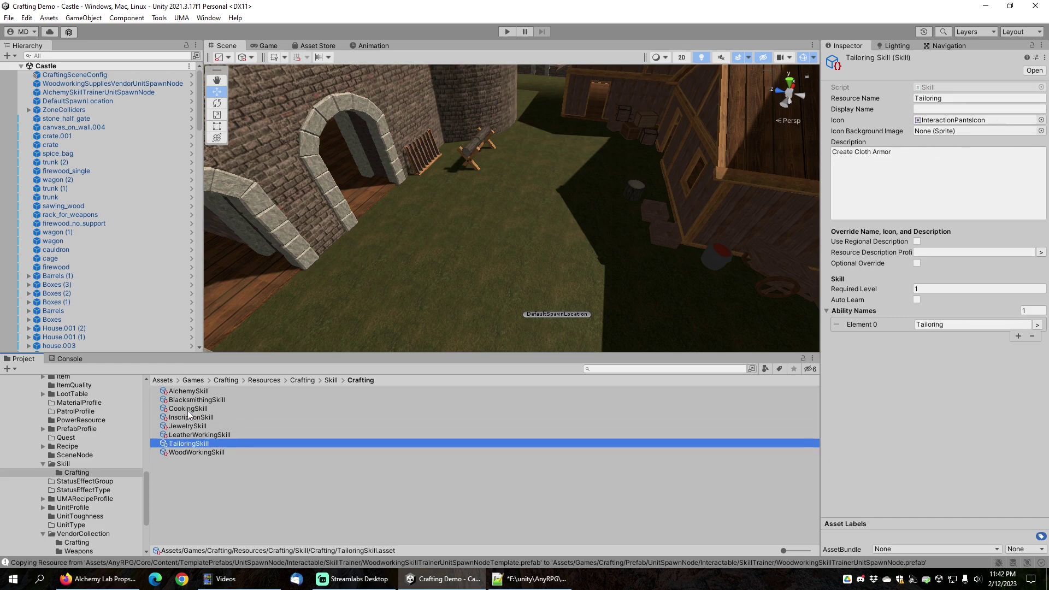
{"action": "key", "text": "Down"}
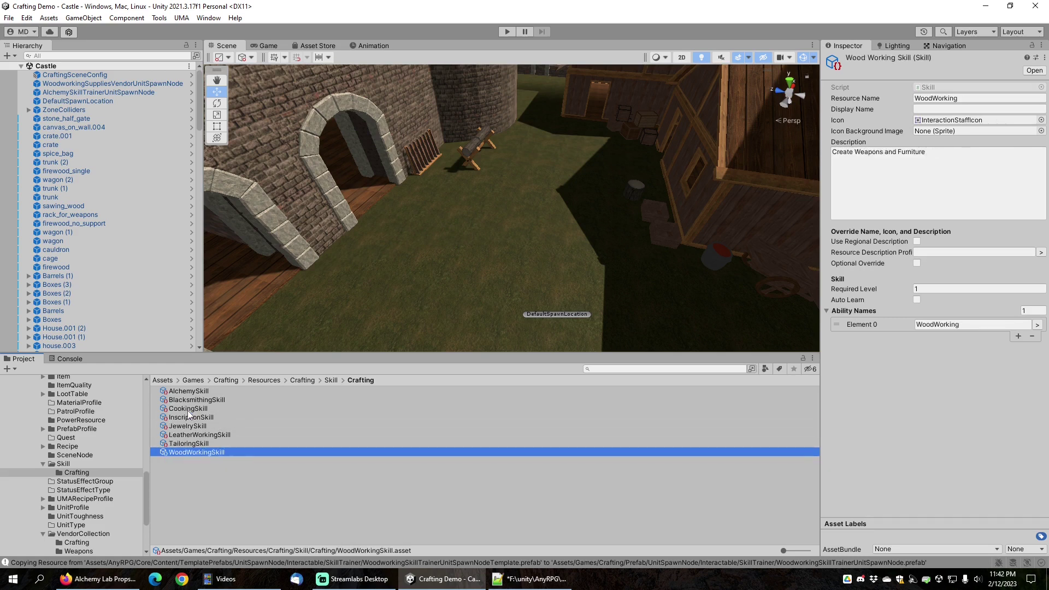
{"action": "left_click", "coordinate": [204, 403]}
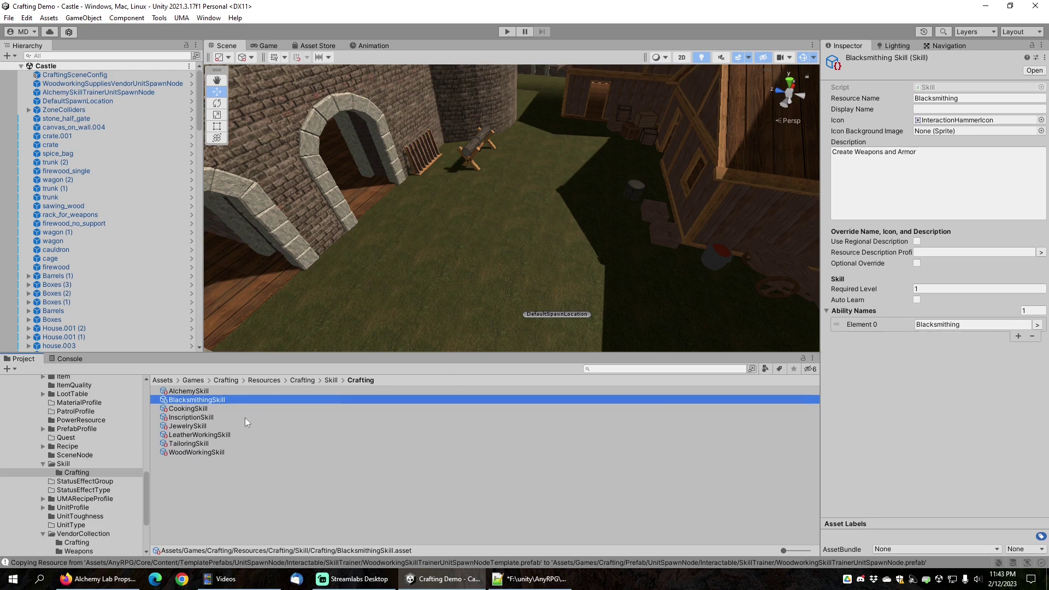
View the AlchemyAbility craft ability in the game's BaseAbility/Professions/Crafting resources folder.
{"action": "scroll", "coordinate": [96, 442], "scroll_direction": "up", "scroll_amount": 10}
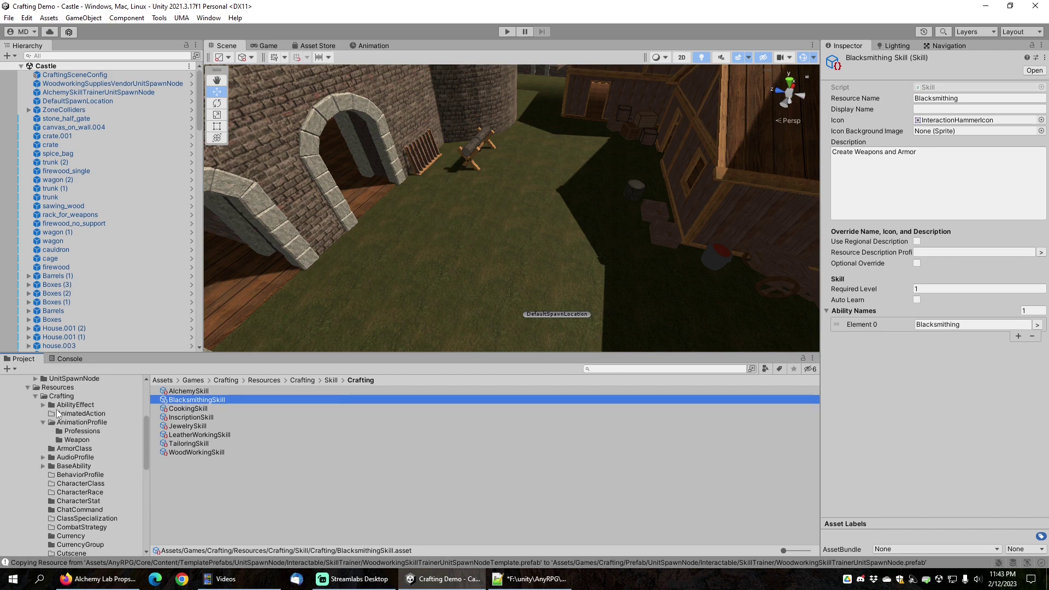
{"action": "left_click", "coordinate": [43, 466]}
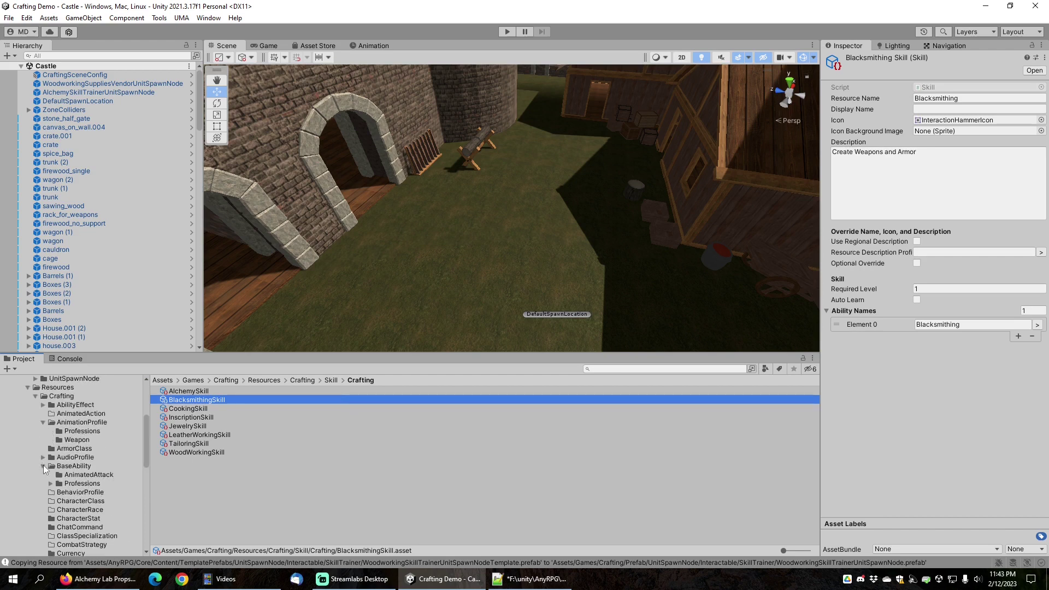
{"action": "left_click", "coordinate": [51, 483]}
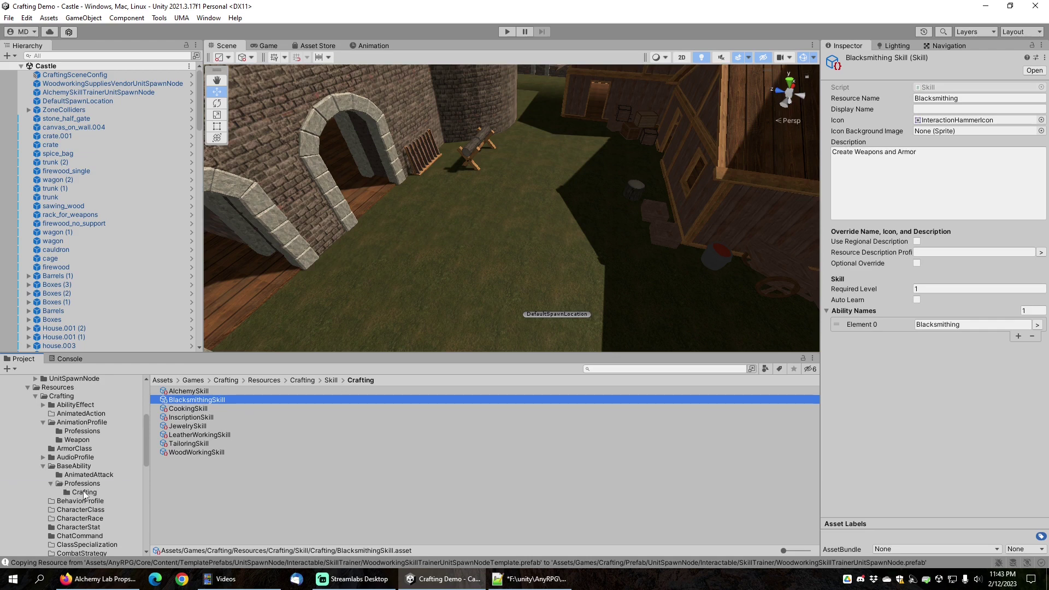
{"action": "left_click", "coordinate": [83, 493]}
{"action": "left_click", "coordinate": [192, 391]}
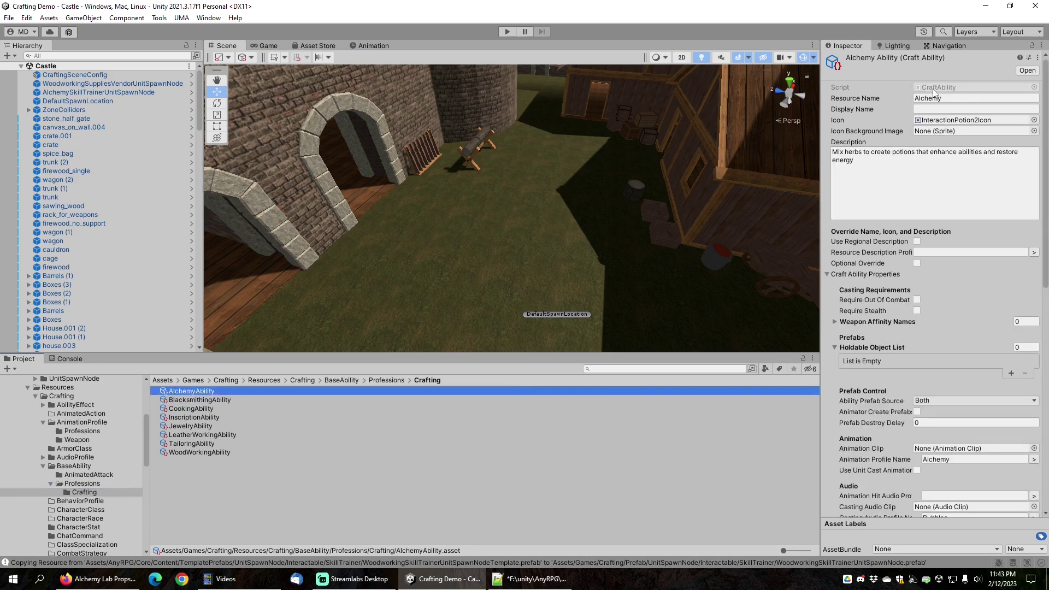
Look through the AnyRPG ability types available for creating a new asset in the crafting abilities folder.
{"action": "right_click", "coordinate": [185, 494]}
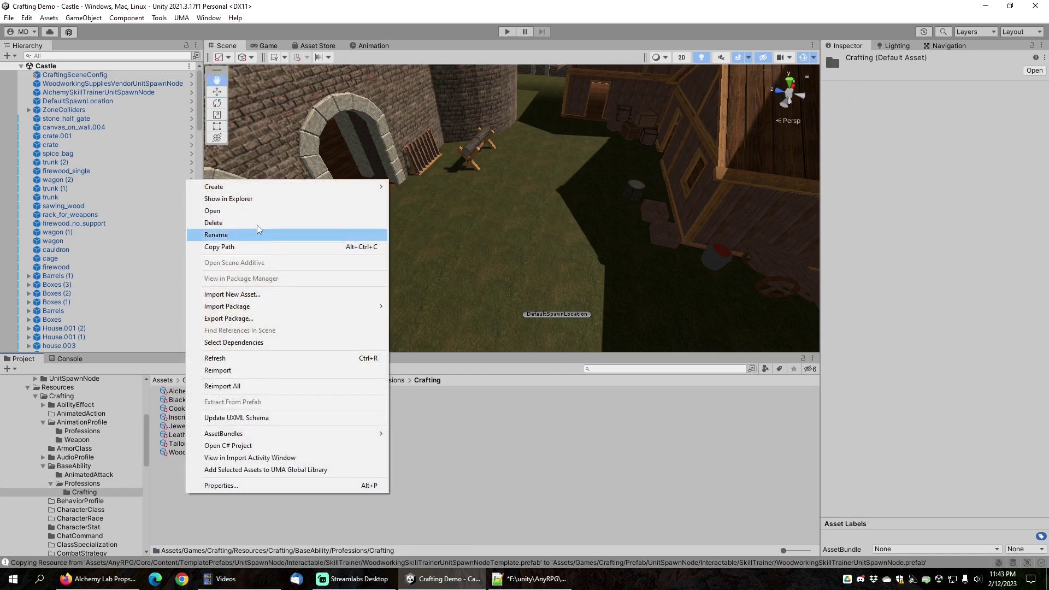
{"action": "mouse_move", "coordinate": [265, 188]}
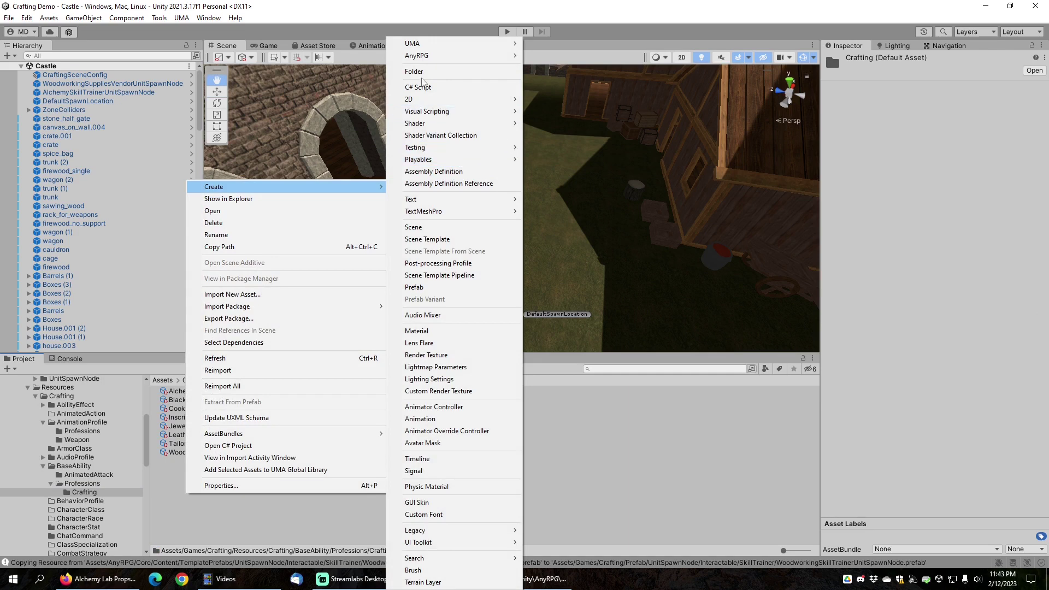
{"action": "mouse_move", "coordinate": [434, 59]}
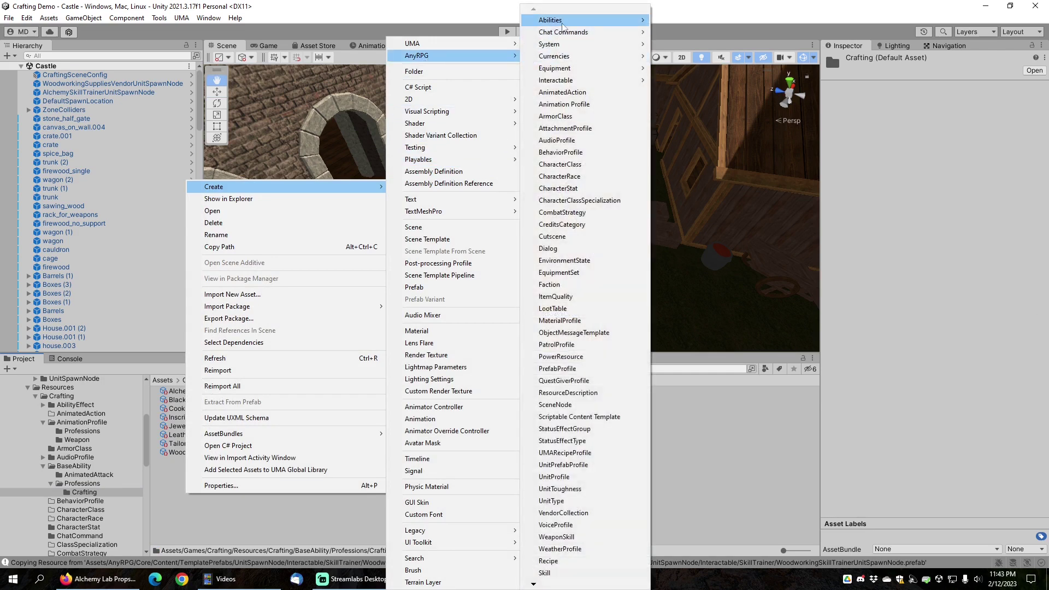
{"action": "mouse_move", "coordinate": [629, 20]}
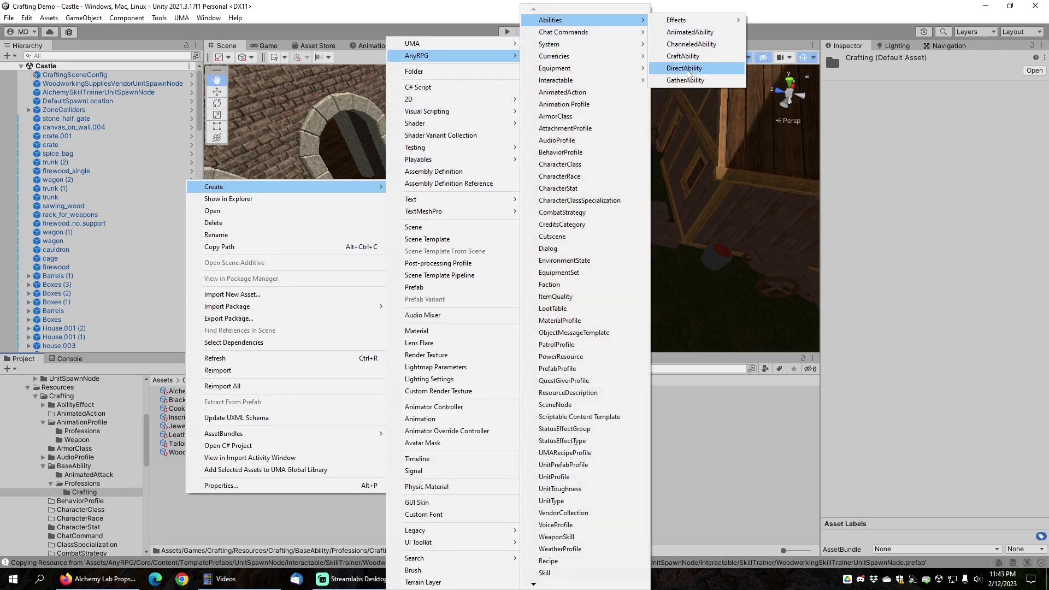
Examine the held objects of TailoringAbility and BlacksmithingAbility, plus the animation and audio settings of BlacksmithingAbility.
{"action": "left_click", "coordinate": [174, 443]}
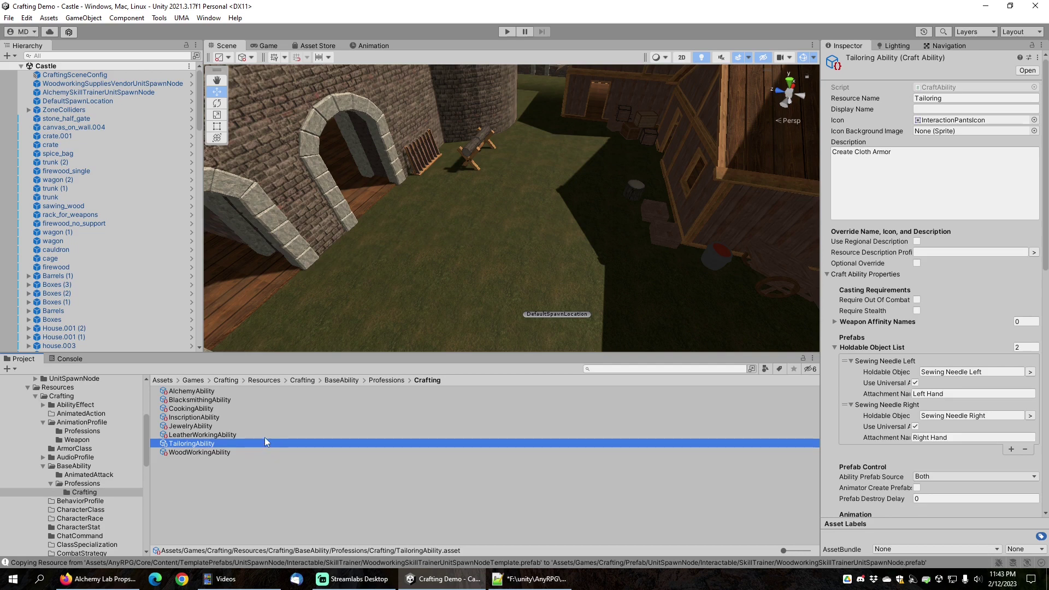
{"action": "left_click", "coordinate": [199, 402]}
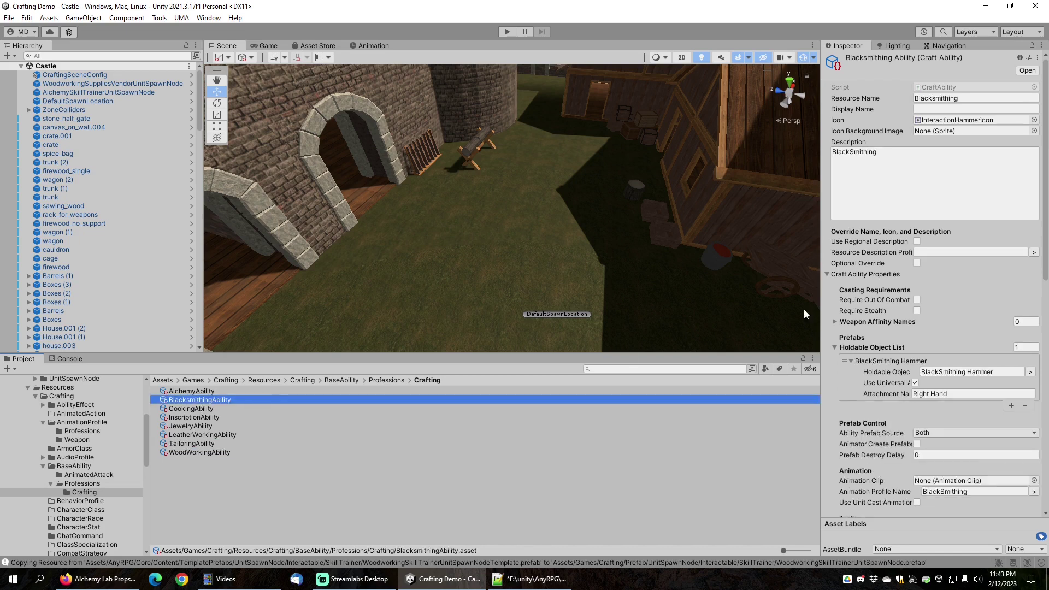
{"action": "scroll", "coordinate": [885, 392], "scroll_direction": "down", "scroll_amount": 3}
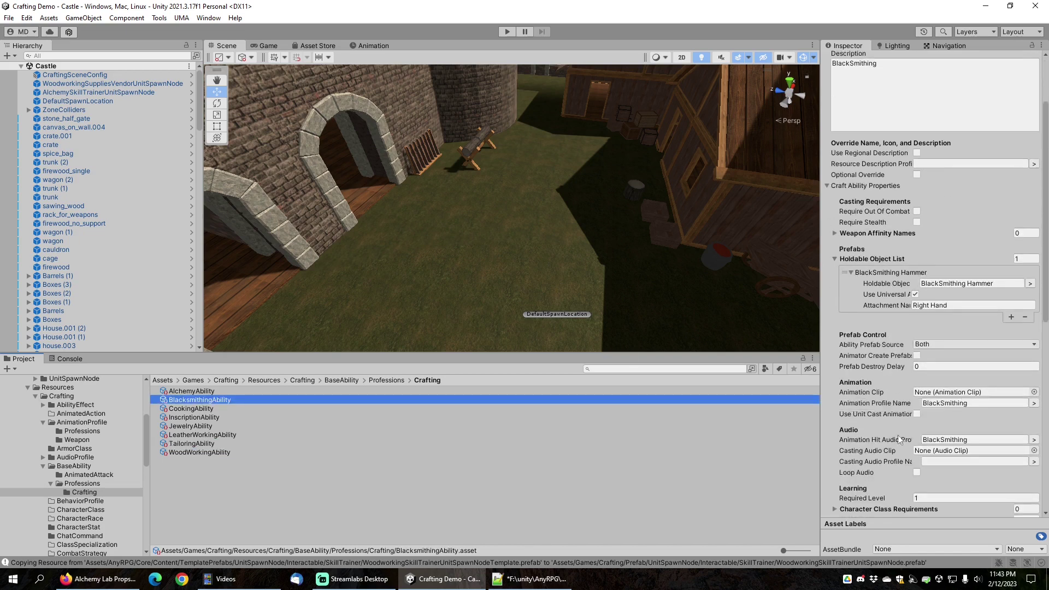
{"action": "mouse_move", "coordinate": [885, 445]}
Find the BlacksmithingAudio profile under AudioProfile/SoundEffect and view its audio clips.
{"action": "left_click", "coordinate": [44, 457]}
{"action": "scroll", "coordinate": [60, 448], "scroll_direction": "down", "scroll_amount": 3}
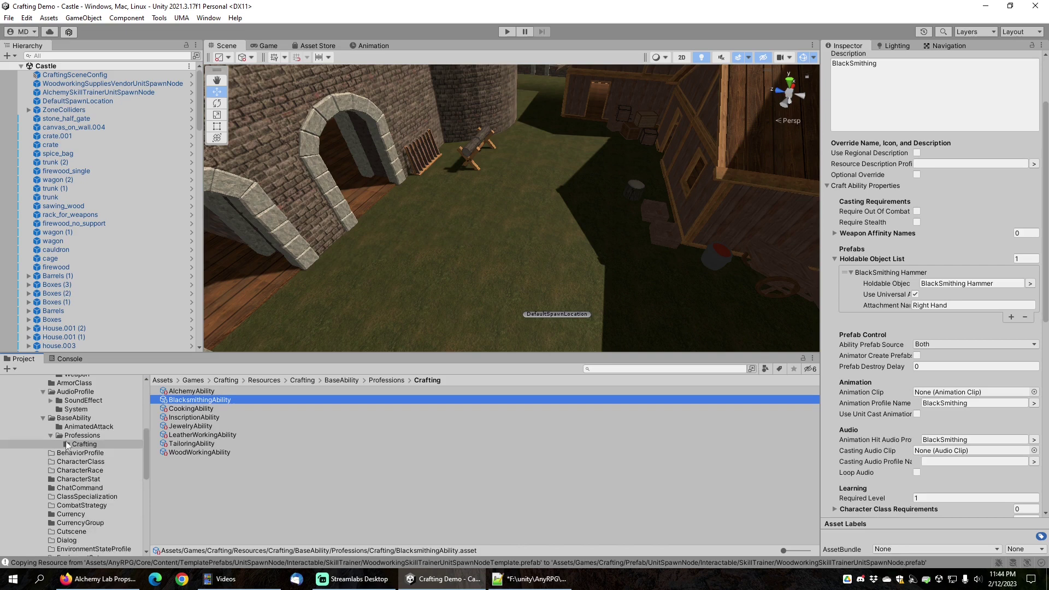
{"action": "left_click", "coordinate": [51, 401]}
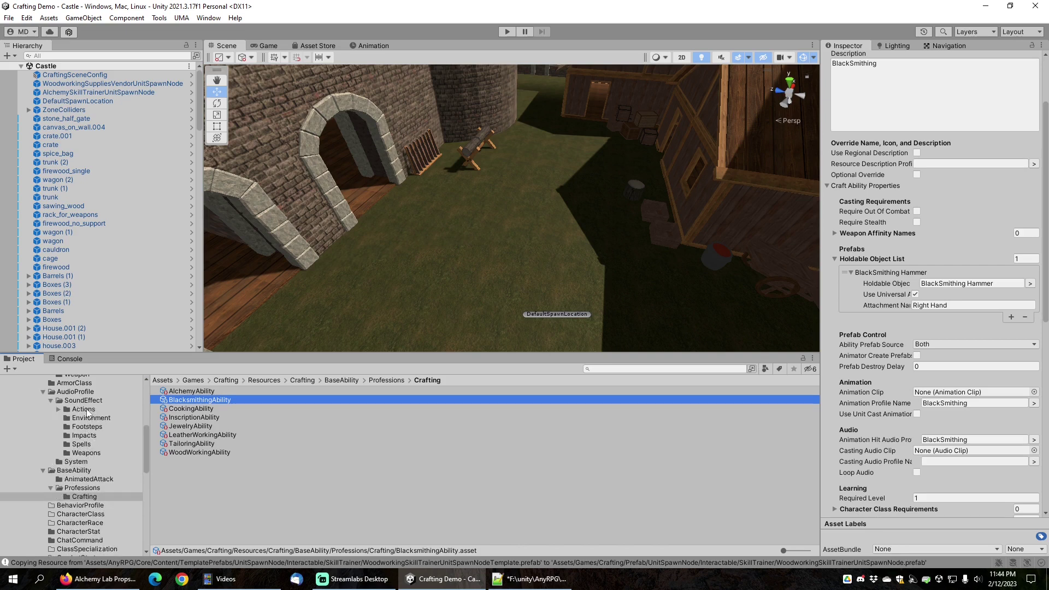
{"action": "left_click", "coordinate": [58, 410]}
{"action": "left_click", "coordinate": [91, 418]}
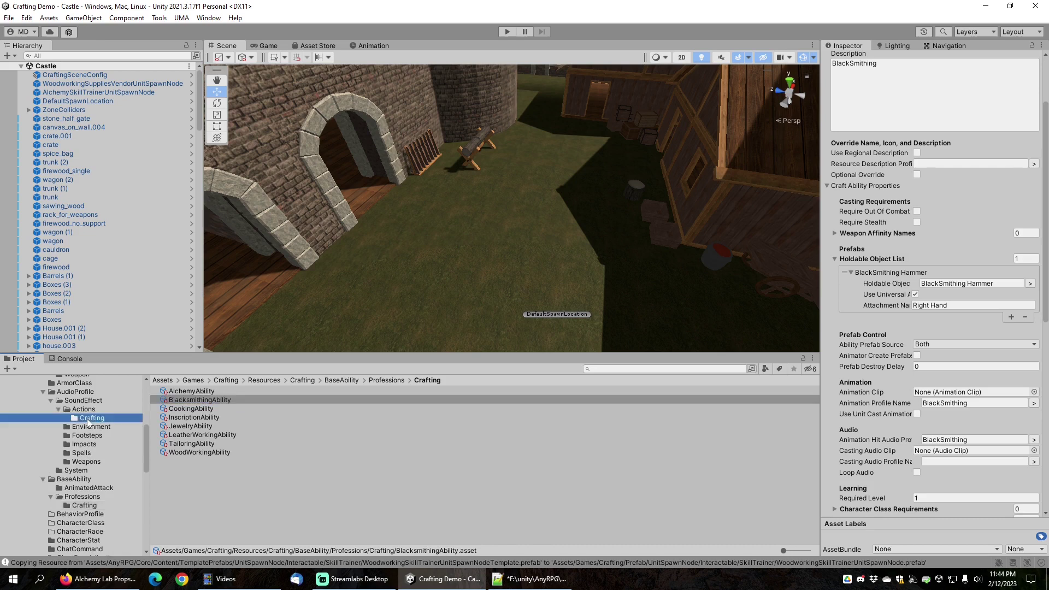
{"action": "left_click", "coordinate": [92, 462]}
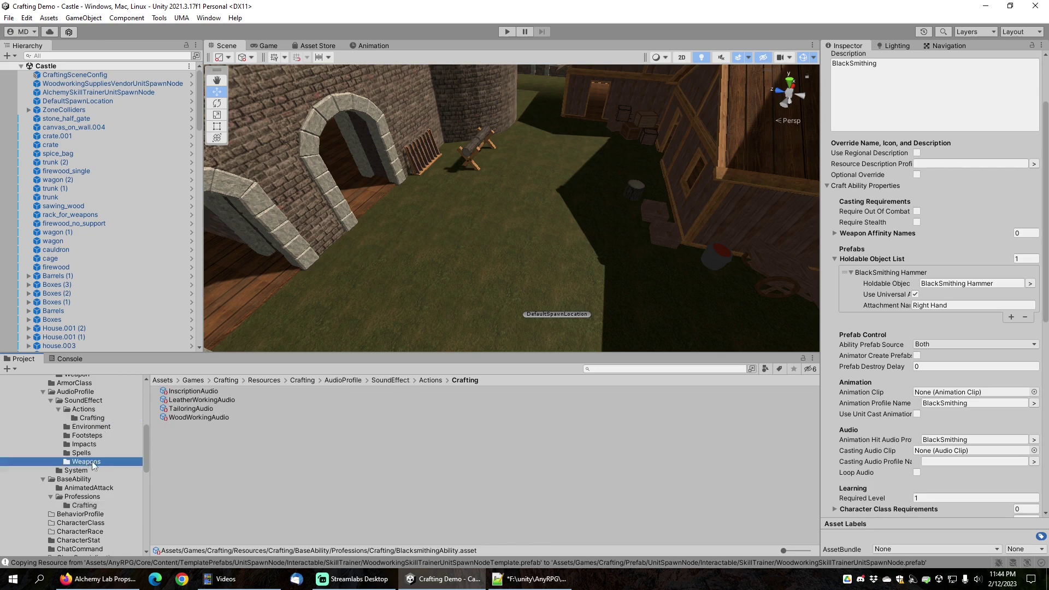
{"action": "left_click", "coordinate": [195, 418]}
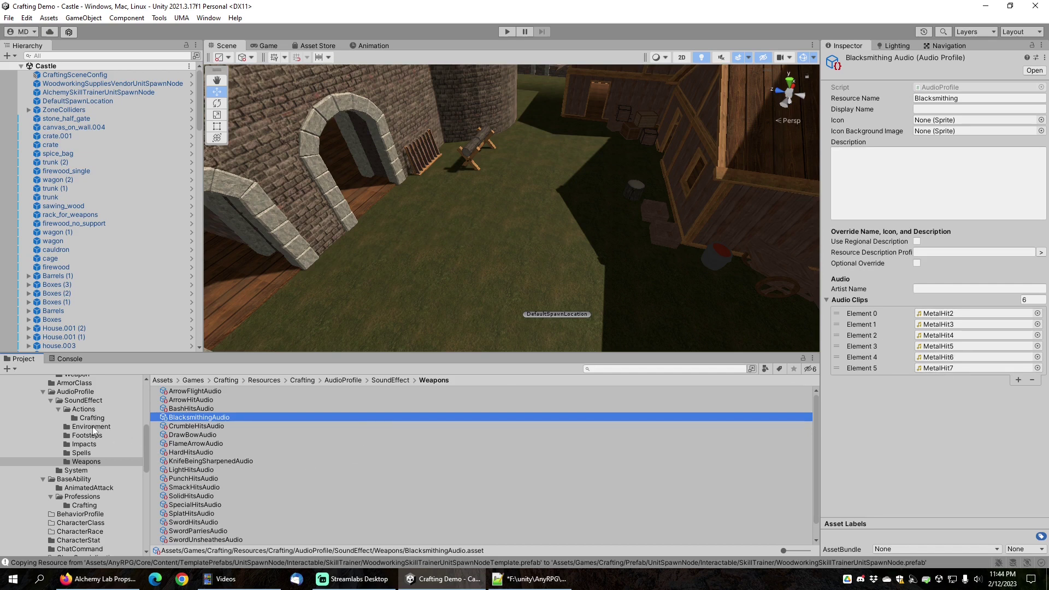
View the BlackSmithingAnimation profile in the AnimationProfile/Professions folder and check its cast clip.
{"action": "scroll", "coordinate": [92, 447], "scroll_direction": "up", "scroll_amount": 3}
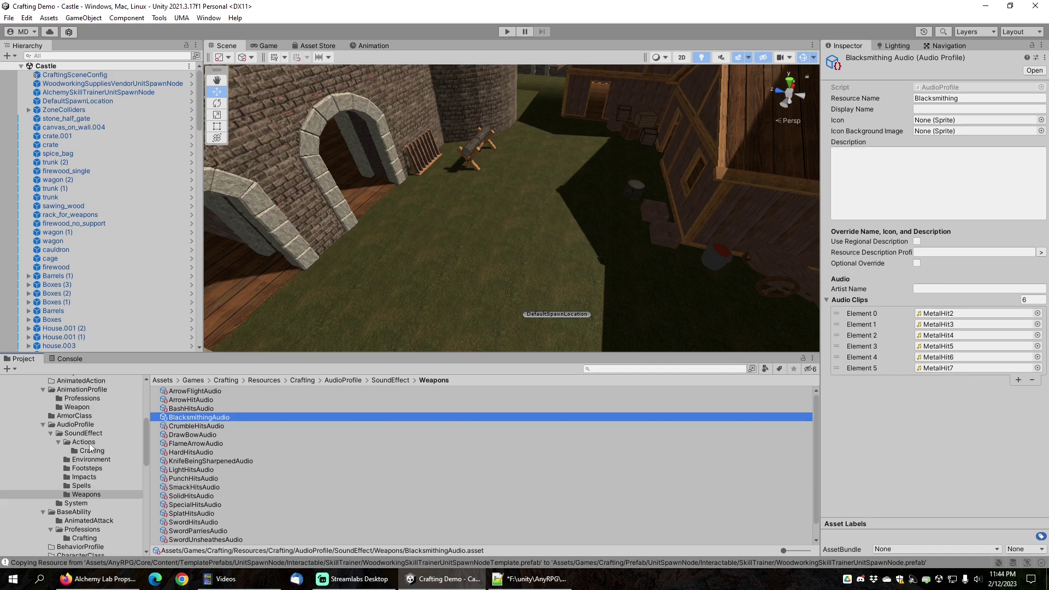
{"action": "scroll", "coordinate": [92, 447], "scroll_direction": "down", "scroll_amount": 6}
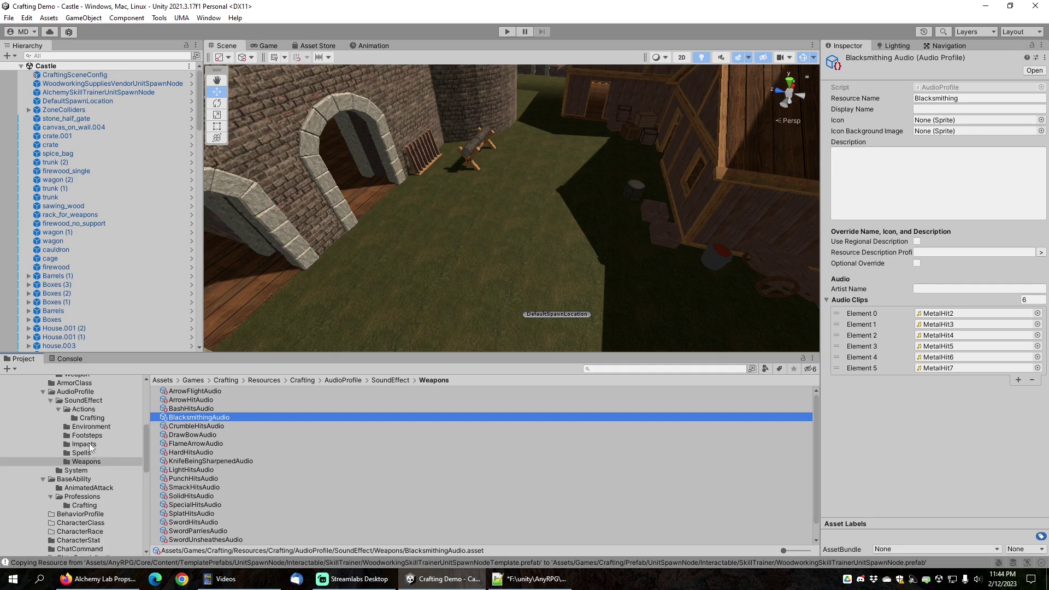
{"action": "scroll", "coordinate": [90, 443], "scroll_direction": "up", "scroll_amount": 8}
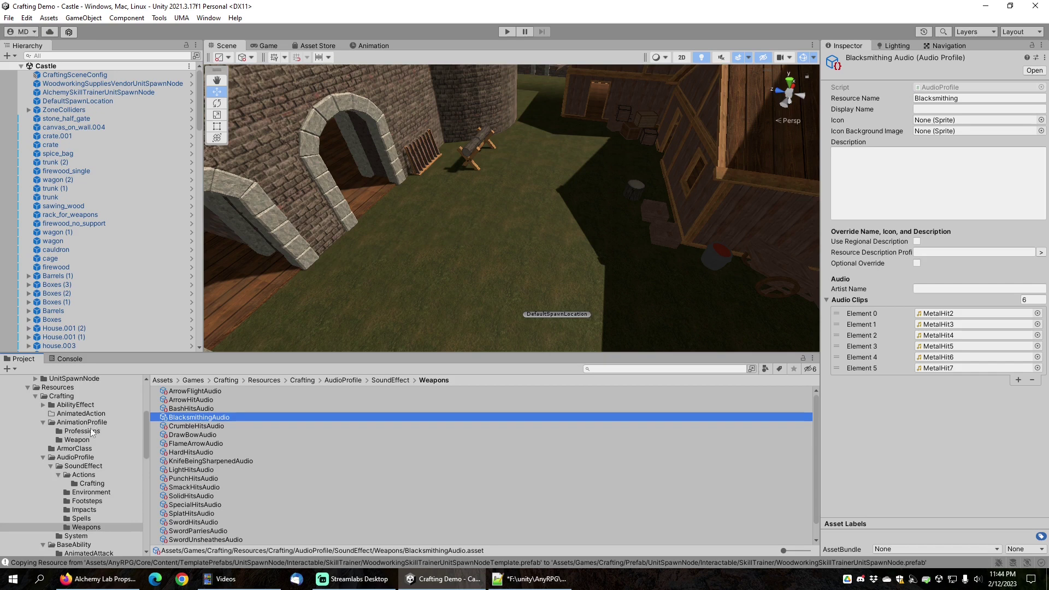
{"action": "left_click", "coordinate": [87, 430]}
{"action": "left_click", "coordinate": [208, 401]}
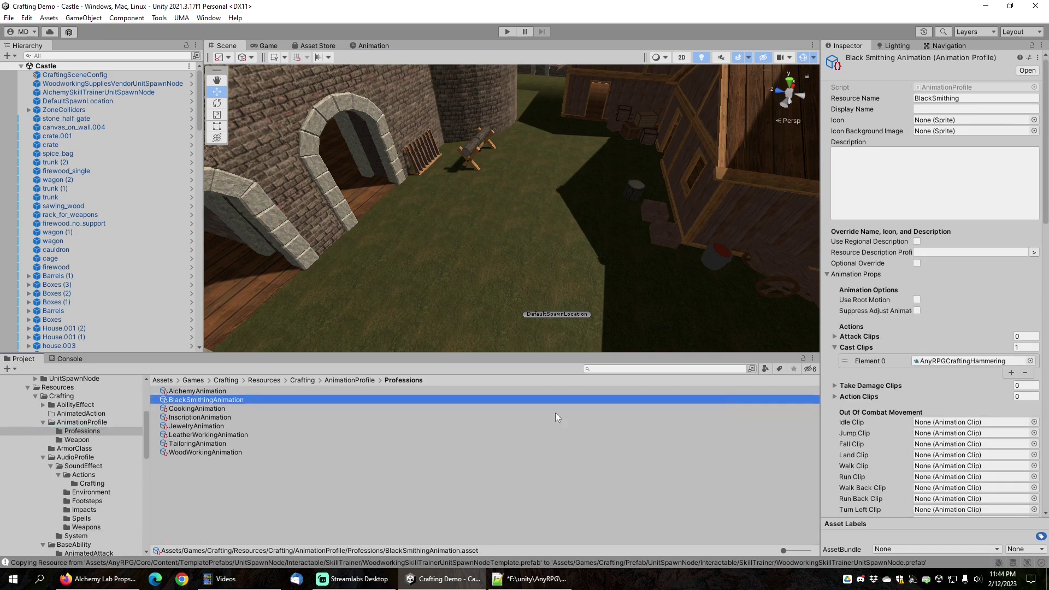
Locate the AnyRPGCraftingHammering clip used by the blacksmithing animation profile and scrub through its preview.
{"action": "left_click", "coordinate": [946, 361]}
{"action": "left_click", "coordinate": [208, 435]}
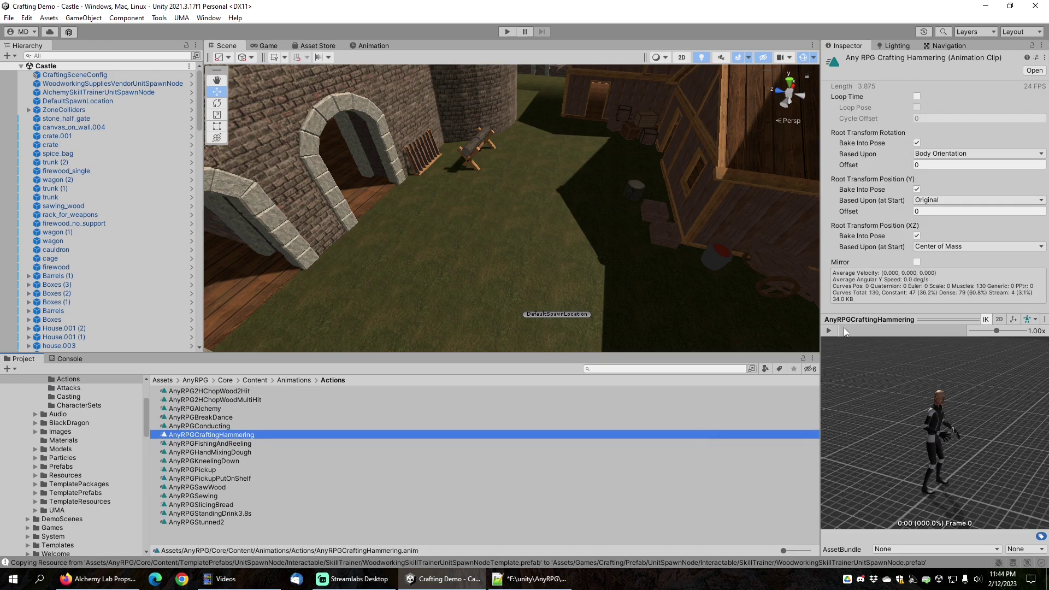
{"action": "left_click_drag", "start_coordinate": [844, 328], "coordinate": [924, 330]}
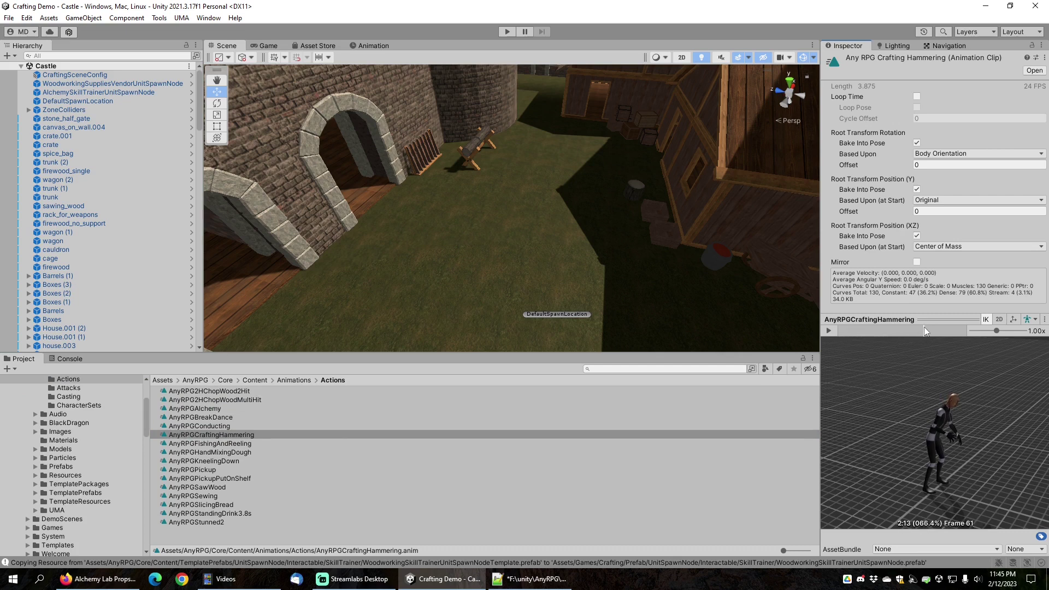
Open the AnyRPGCraftingHammering clip for animation editing and inspect its first three AnimationHit events.
{"action": "double_click", "coordinate": [217, 434]}
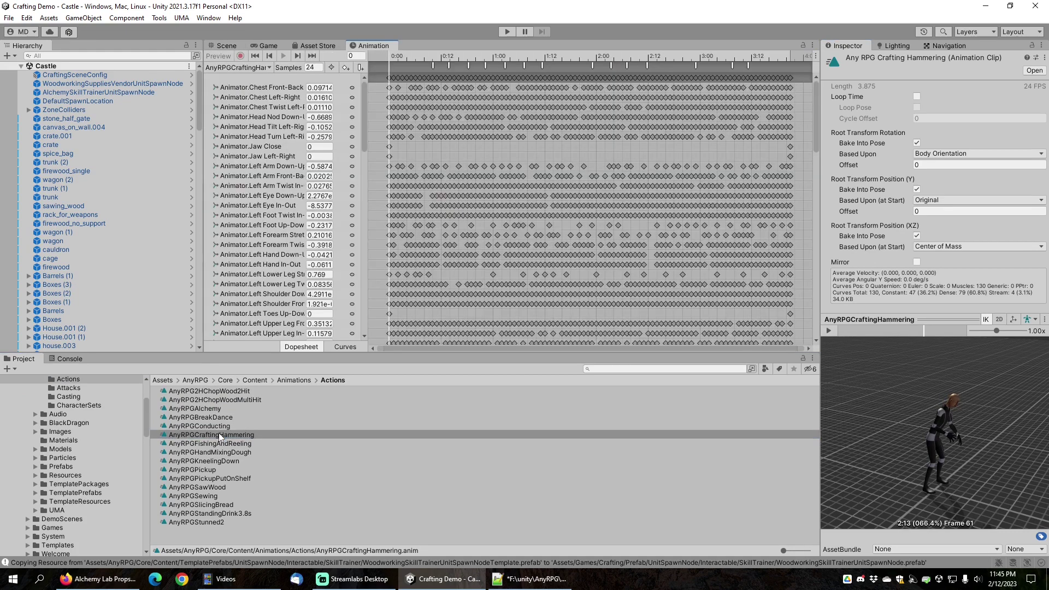
{"action": "left_click", "coordinate": [433, 67]}
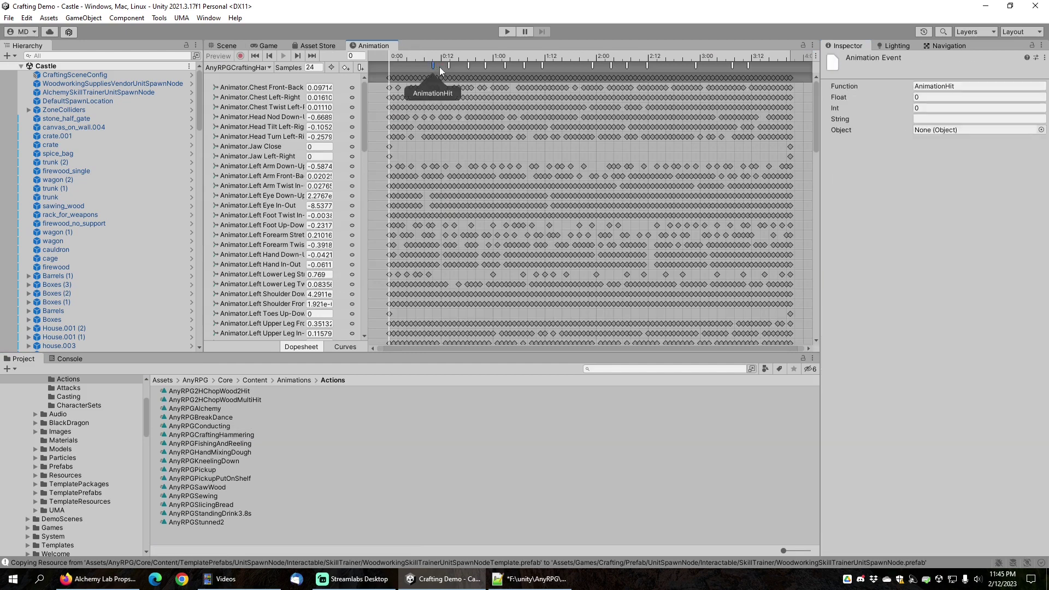
{"action": "left_click", "coordinate": [450, 66]}
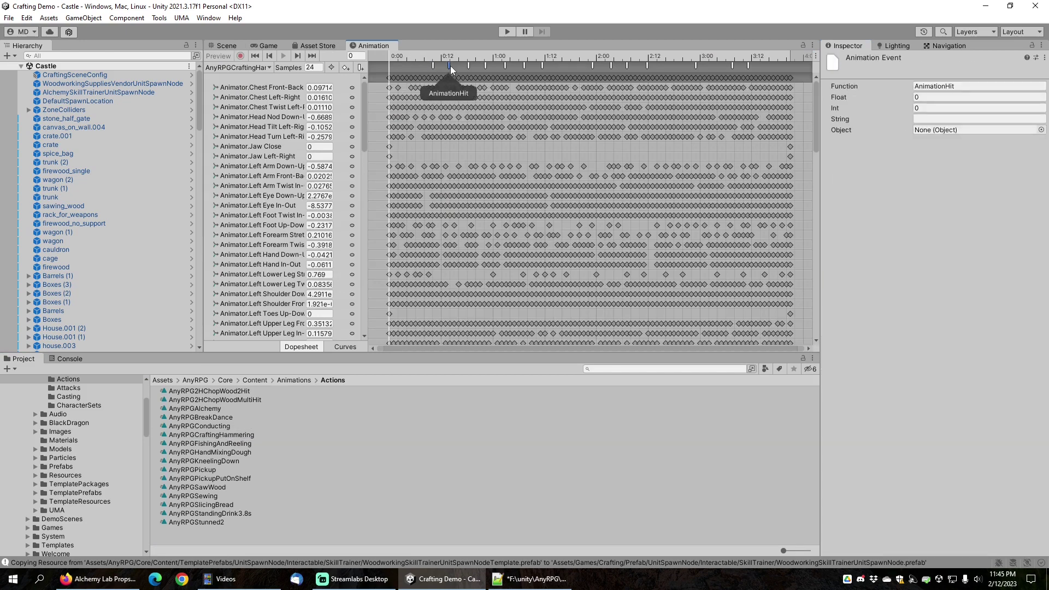
{"action": "left_click", "coordinate": [469, 66]}
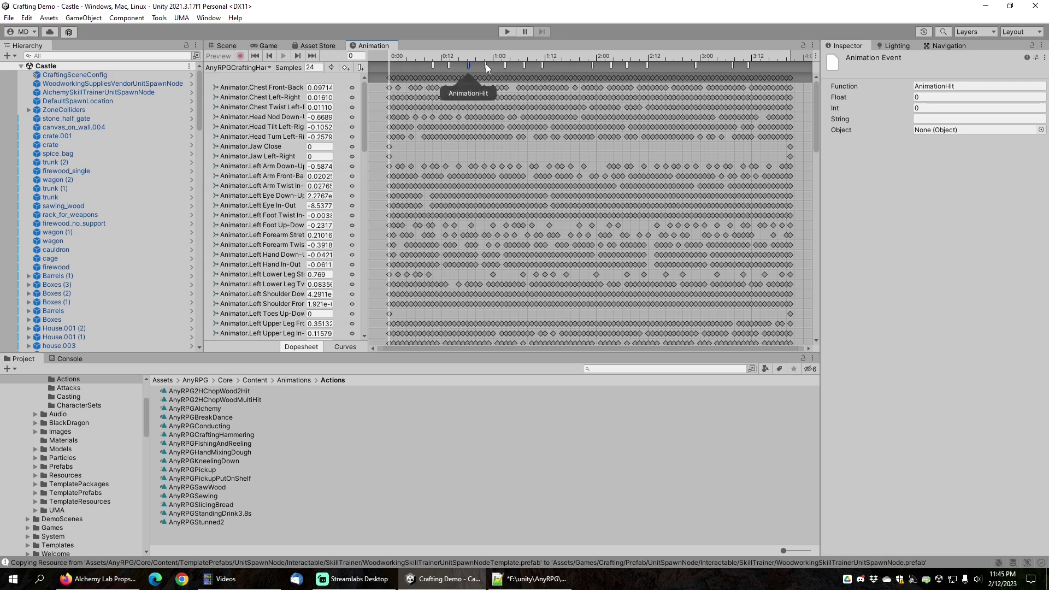
Check the fourth AnimationHit event, and review the prefab, animation and audio settings of WoodWorkingAbility in BaseAbility/Professions/Crafting.
{"action": "left_click", "coordinate": [486, 66]}
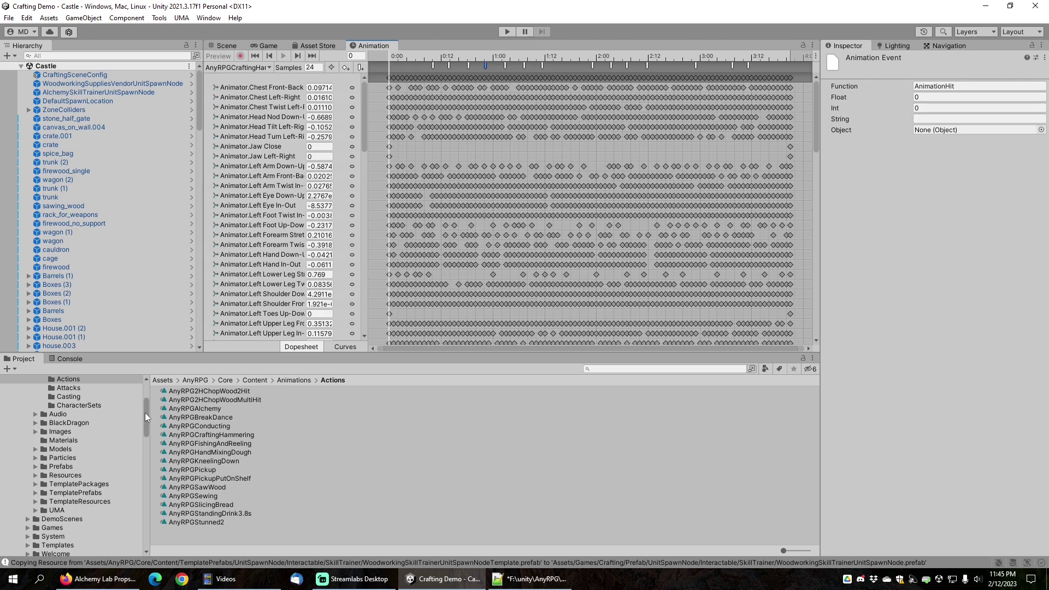
{"action": "scroll", "coordinate": [145, 412], "scroll_direction": "up", "scroll_amount": 1}
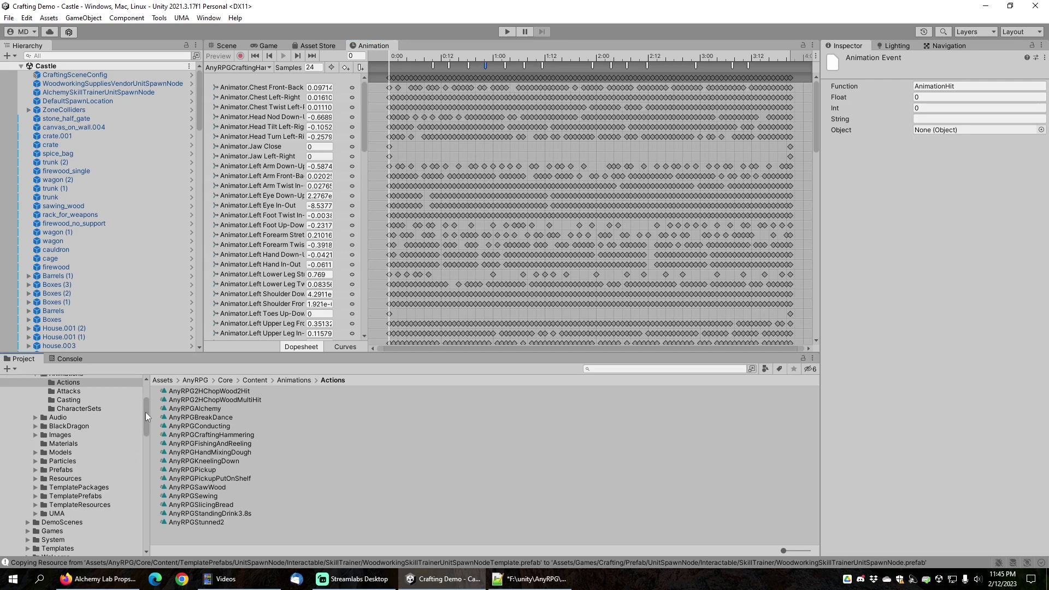
{"action": "scroll", "coordinate": [146, 412], "scroll_direction": "down", "scroll_amount": 8}
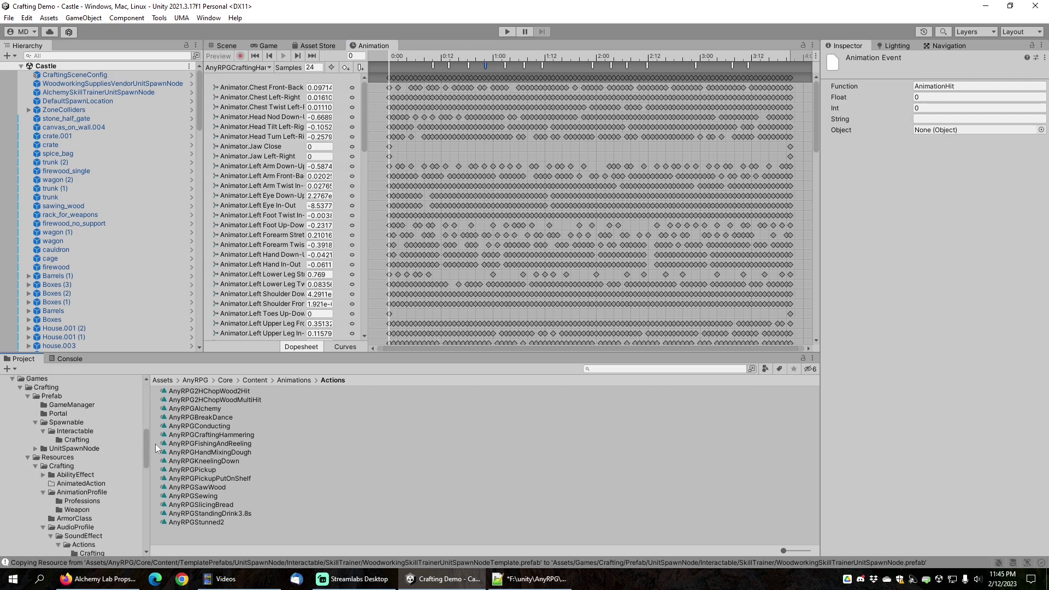
{"action": "left_click_drag", "start_coordinate": [155, 443], "coordinate": [158, 501]}
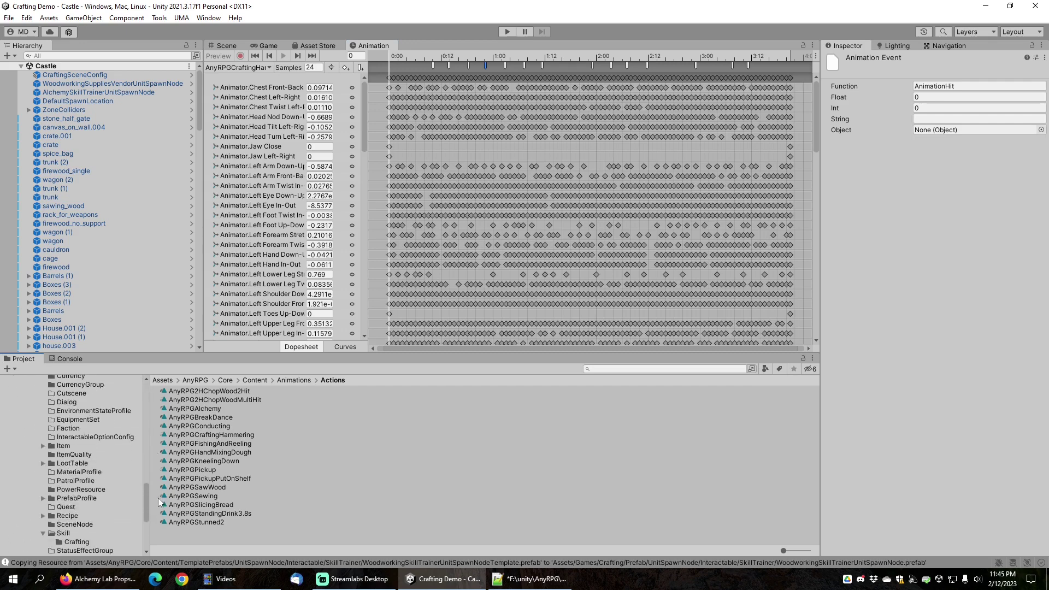
{"action": "scroll", "coordinate": [88, 492], "scroll_direction": "up", "scroll_amount": 10}
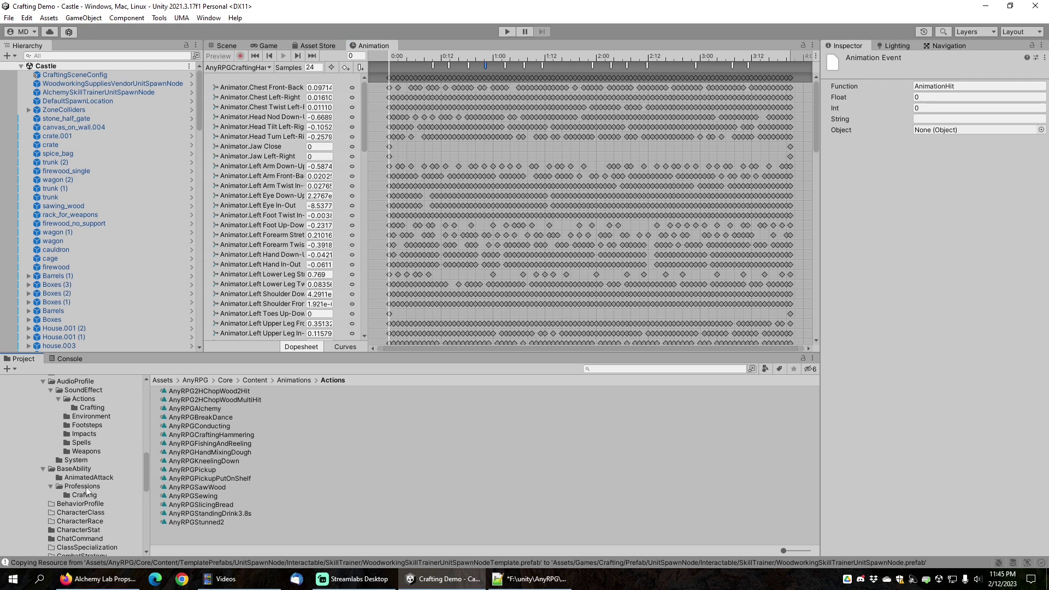
{"action": "left_click", "coordinate": [85, 494]}
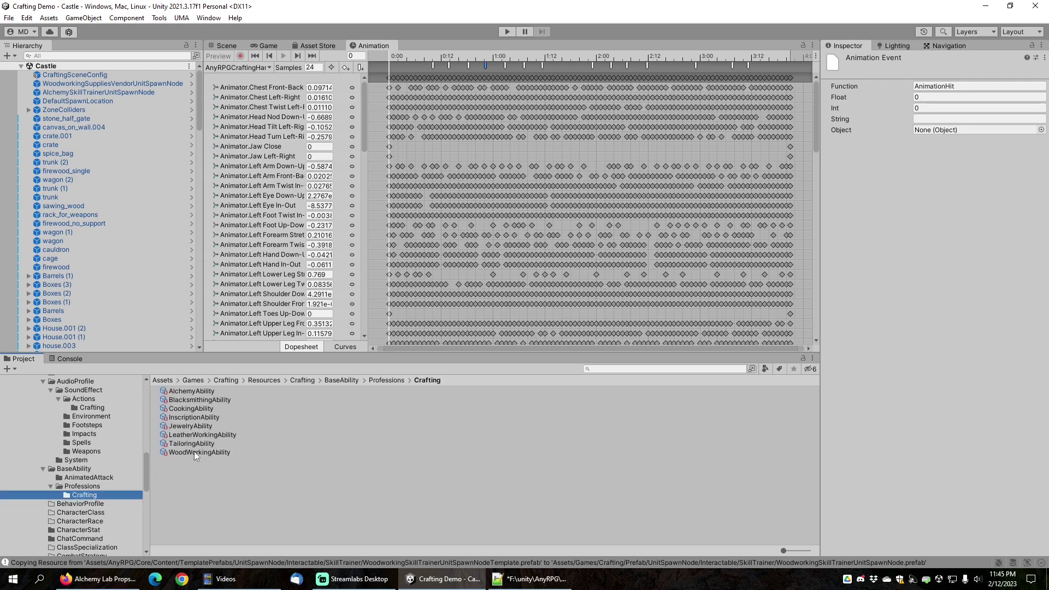
{"action": "left_click", "coordinate": [195, 452]}
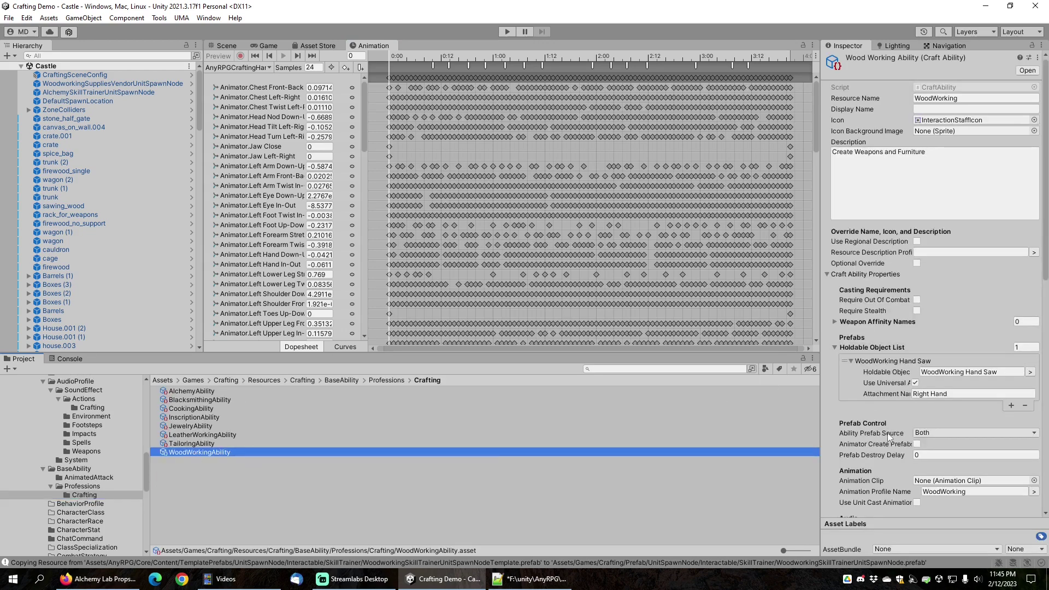
{"action": "scroll", "coordinate": [888, 433], "scroll_direction": "down", "scroll_amount": 5}
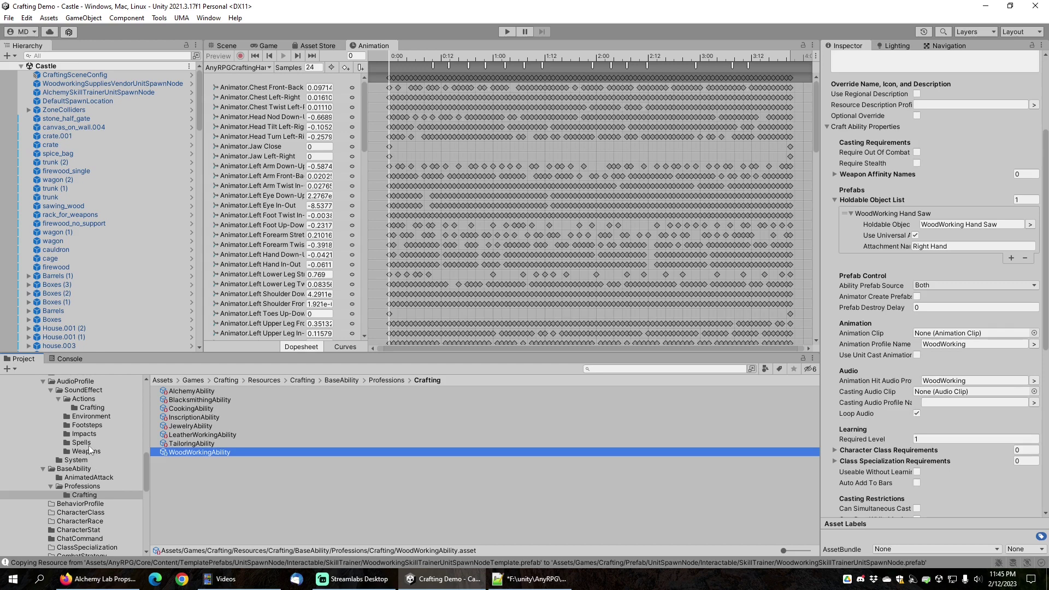
Open the WoodWorkingAnimation profile in the AnimationProfile/Professions folder and view its cast clips.
{"action": "scroll", "coordinate": [89, 445], "scroll_direction": "up", "scroll_amount": 3}
{"action": "scroll", "coordinate": [79, 432], "scroll_direction": "up", "scroll_amount": 6}
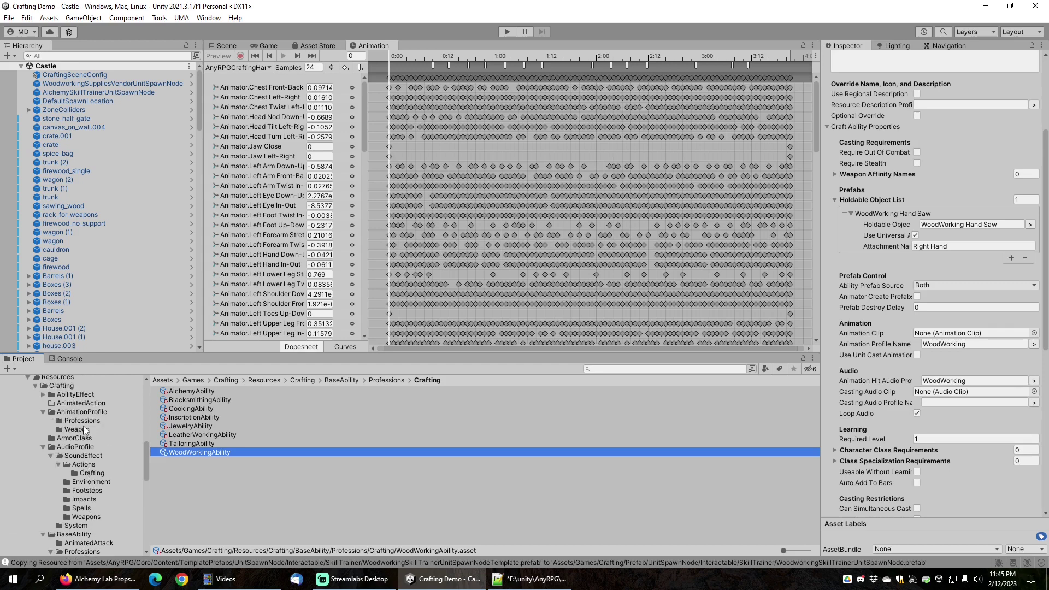
{"action": "left_click", "coordinate": [83, 445]}
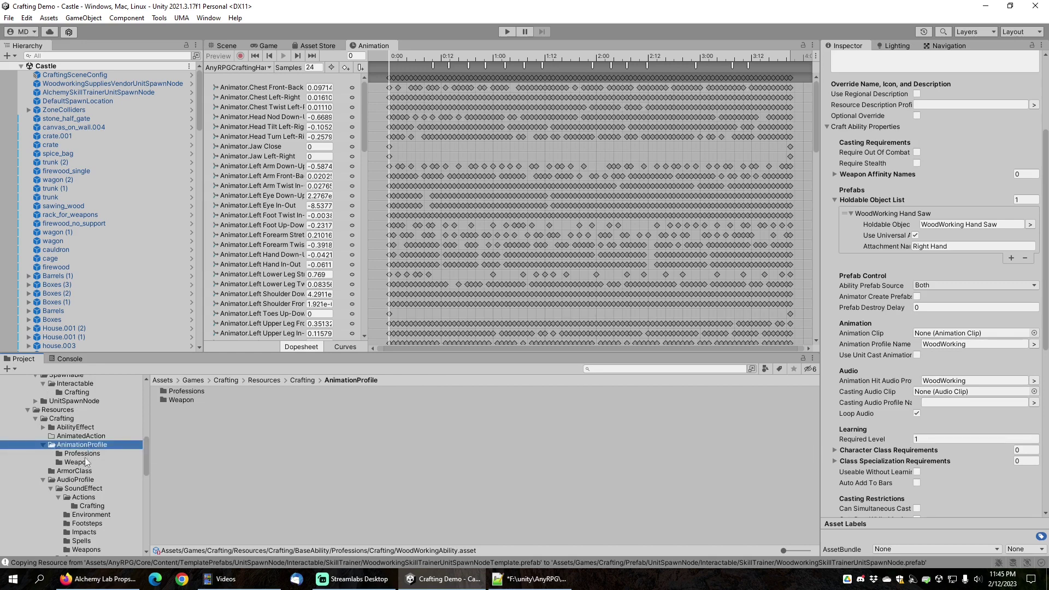
{"action": "left_click", "coordinate": [83, 454]}
{"action": "left_click", "coordinate": [202, 453]}
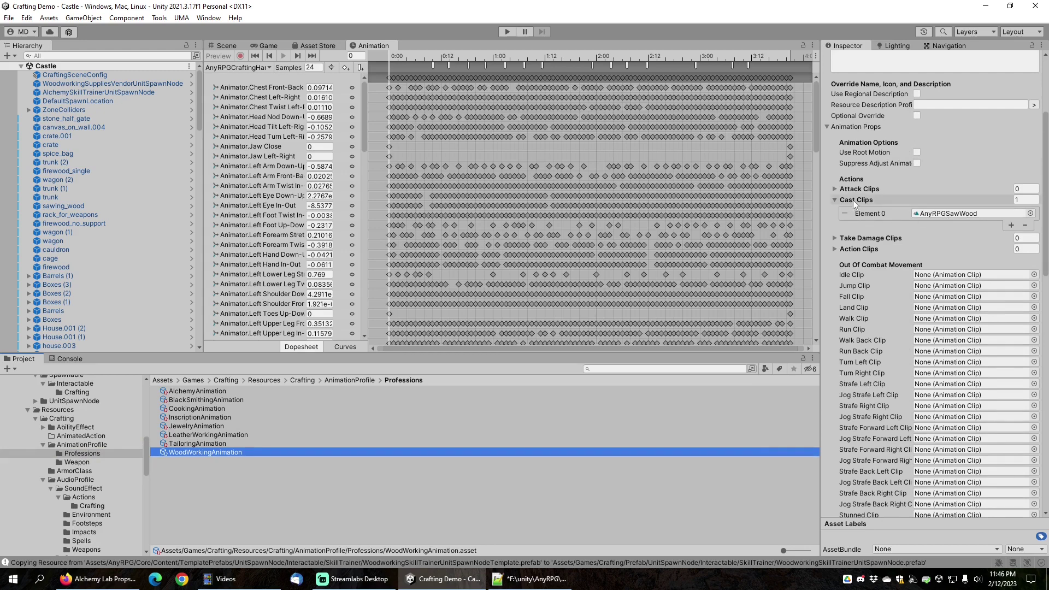
Locate the AnyRPGSawWood clip used by the woodworking animation profile and scrub through its preview.
{"action": "left_click", "coordinate": [944, 217]}
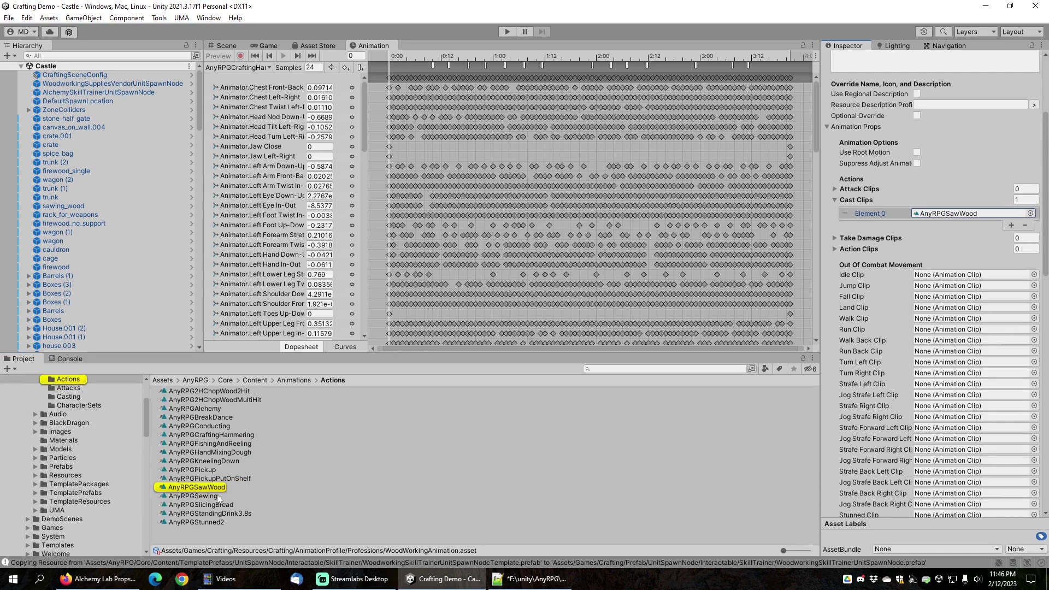
{"action": "left_click", "coordinate": [214, 488]}
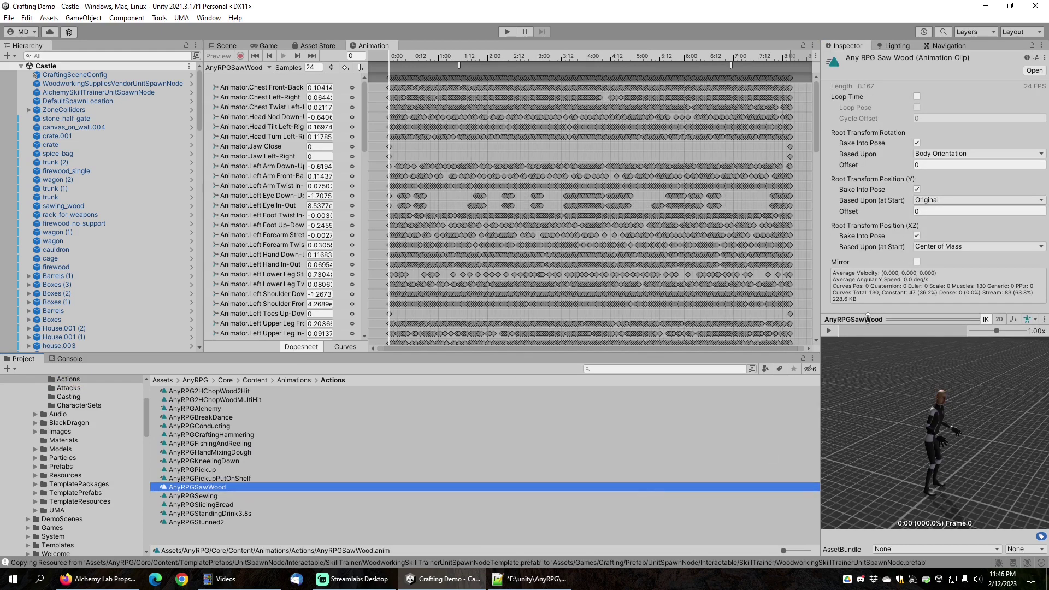
{"action": "left_click", "coordinate": [843, 334]}
{"action": "left_click_drag", "start_coordinate": [844, 328], "coordinate": [892, 332]}
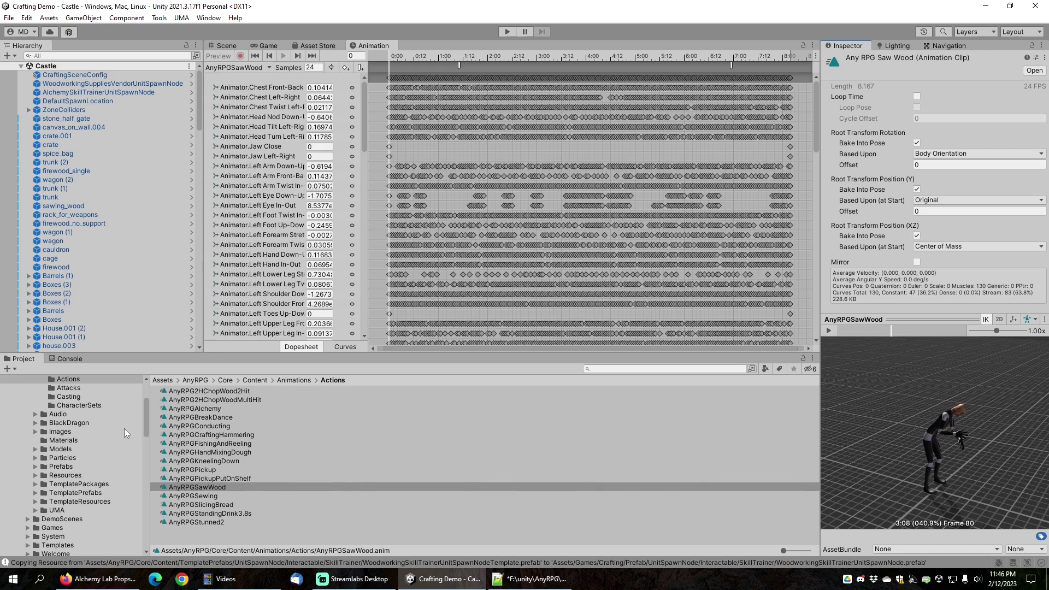
Inspect the StartAudio and StopAudio events on the AnyRPGSawWood animation timeline.
{"action": "scroll", "coordinate": [100, 443], "scroll_direction": "up", "scroll_amount": 2}
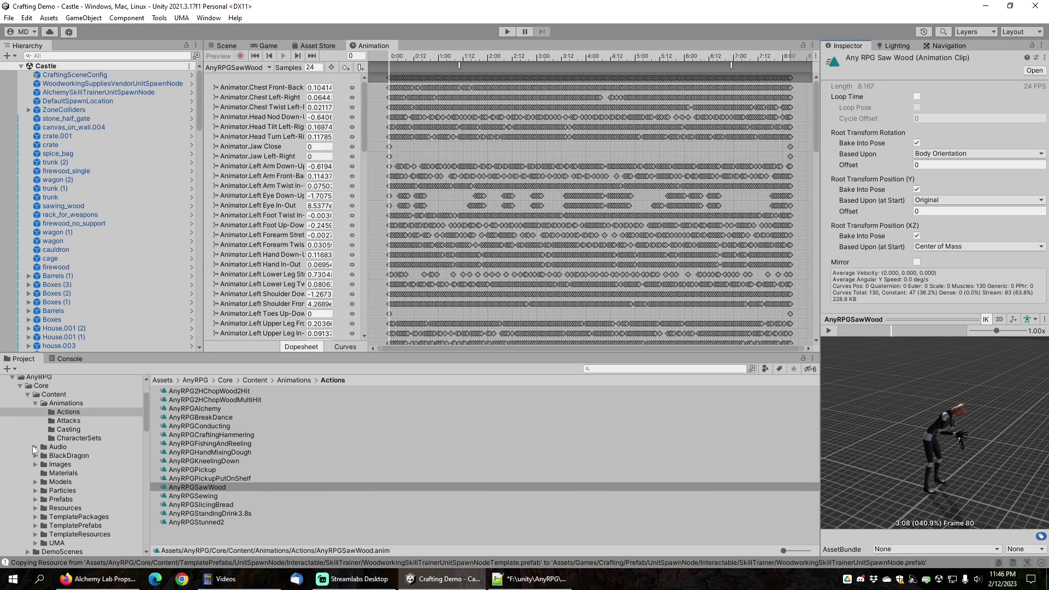
{"action": "scroll", "coordinate": [61, 477], "scroll_direction": "down", "scroll_amount": 10}
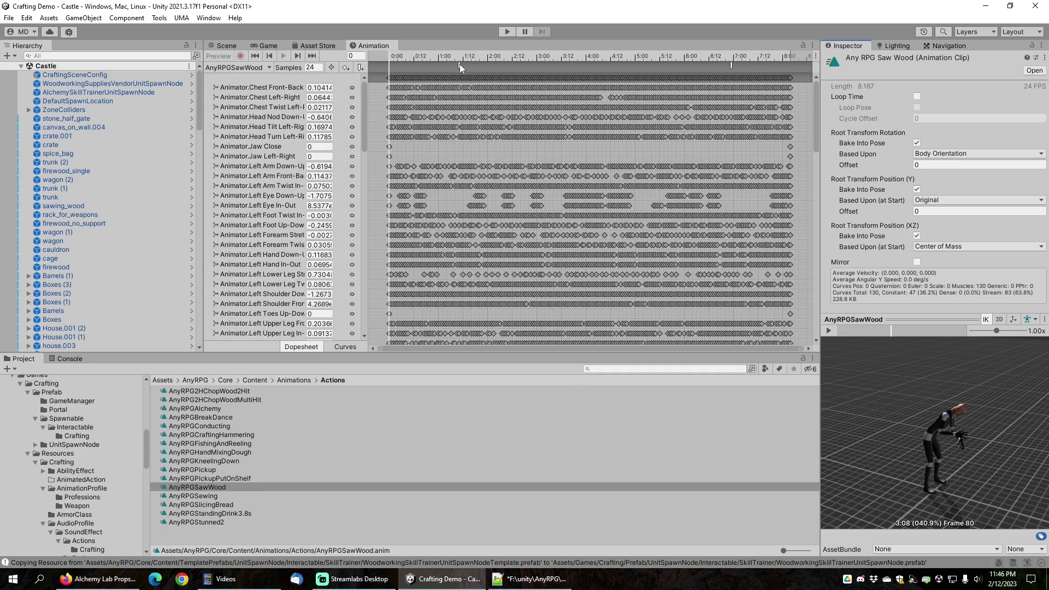
{"action": "mouse_move", "coordinate": [460, 64]}
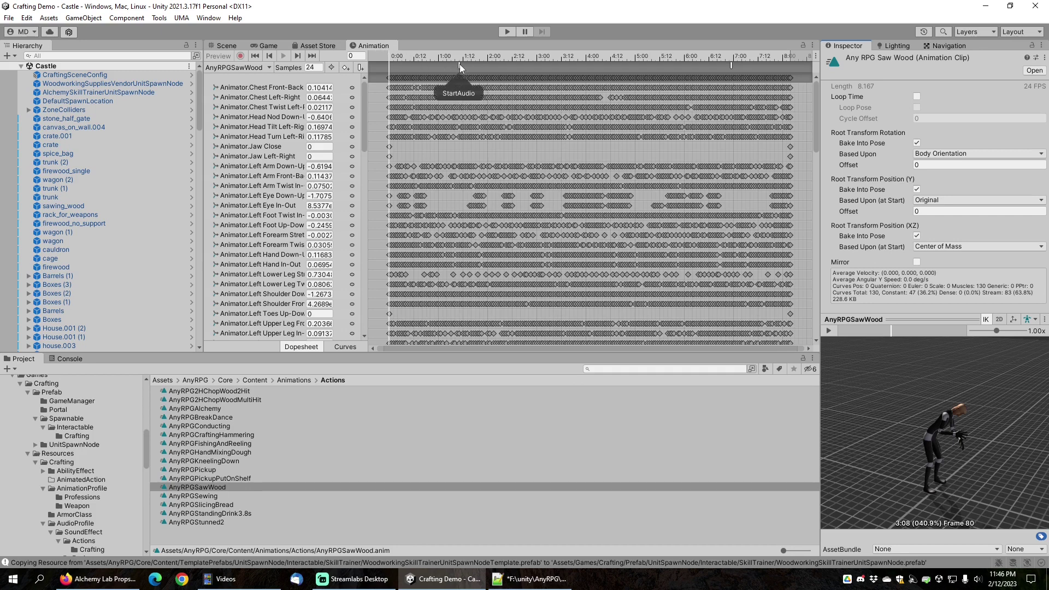
{"action": "left_click", "coordinate": [460, 64]}
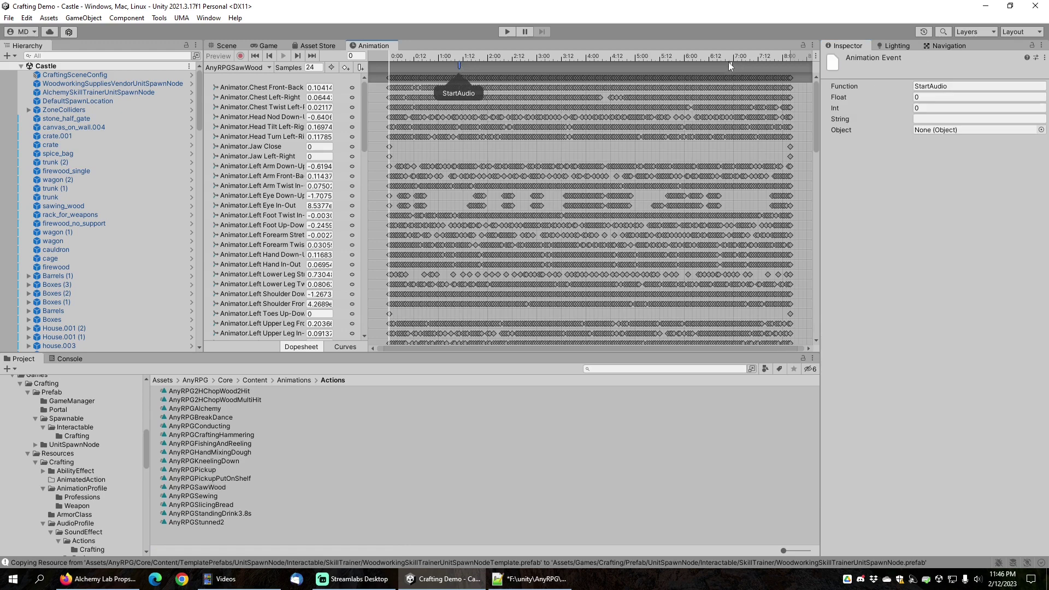
{"action": "left_click", "coordinate": [730, 64]}
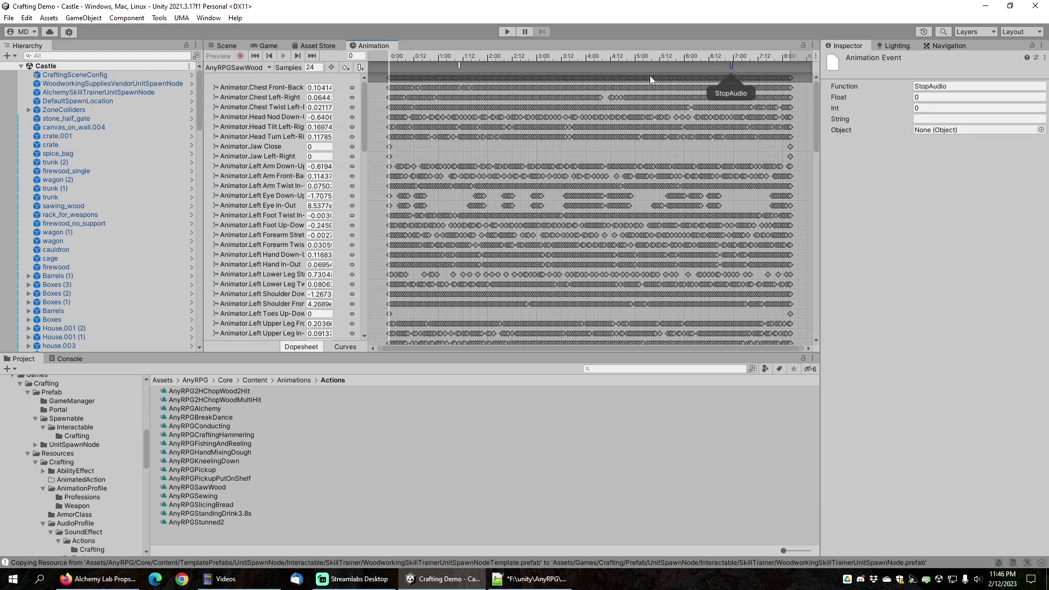
{"action": "left_click", "coordinate": [458, 64]}
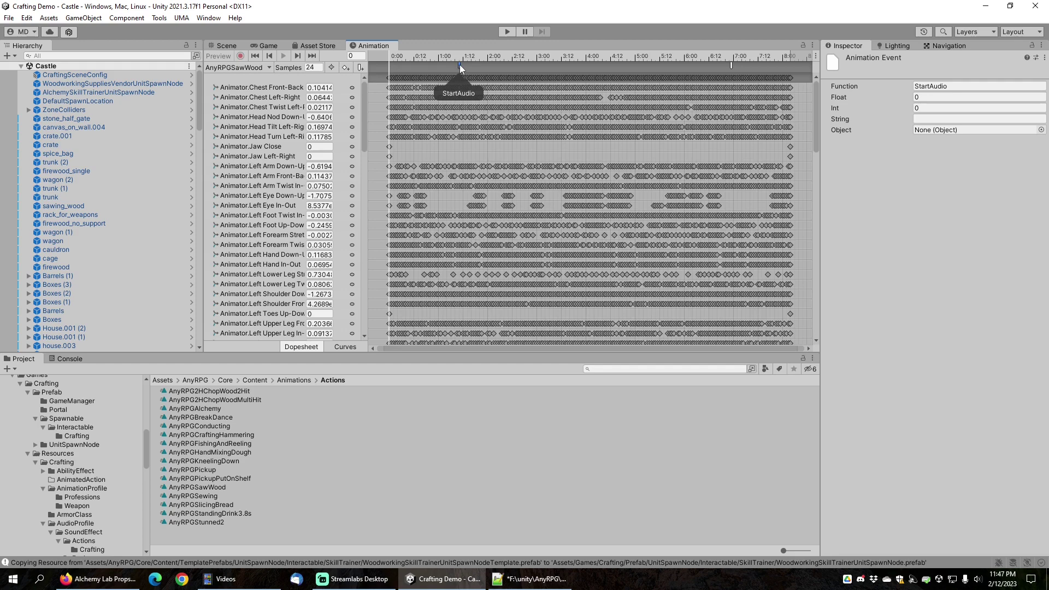
{"action": "left_click", "coordinate": [733, 65]}
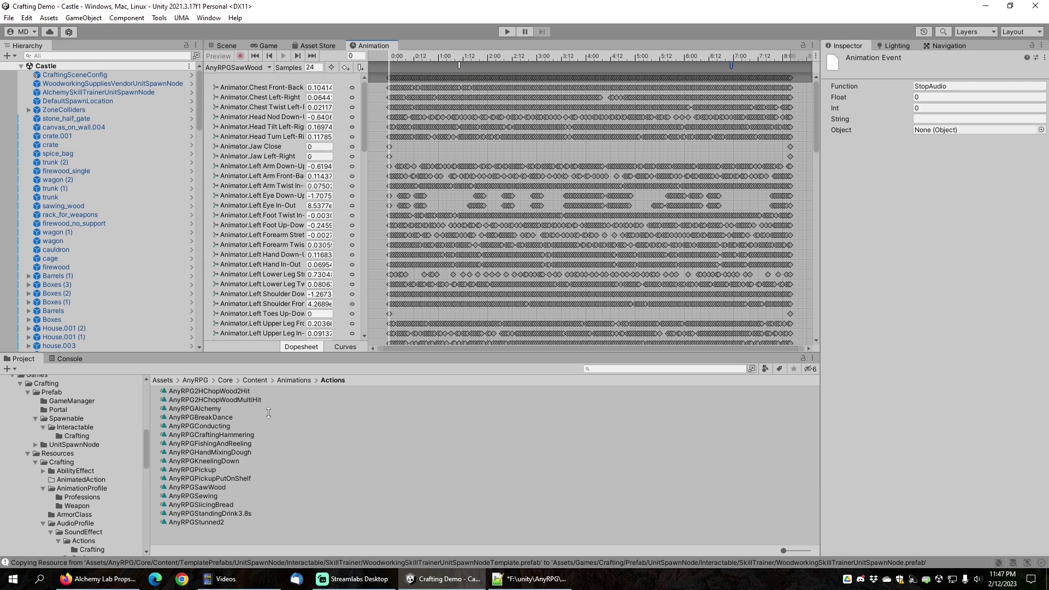
Open InscriptionAbility in BaseAbility/Professions/Crafting and review its holdable objects, animation profile and casting audio profile.
{"action": "scroll", "coordinate": [104, 481], "scroll_direction": "down", "scroll_amount": 6}
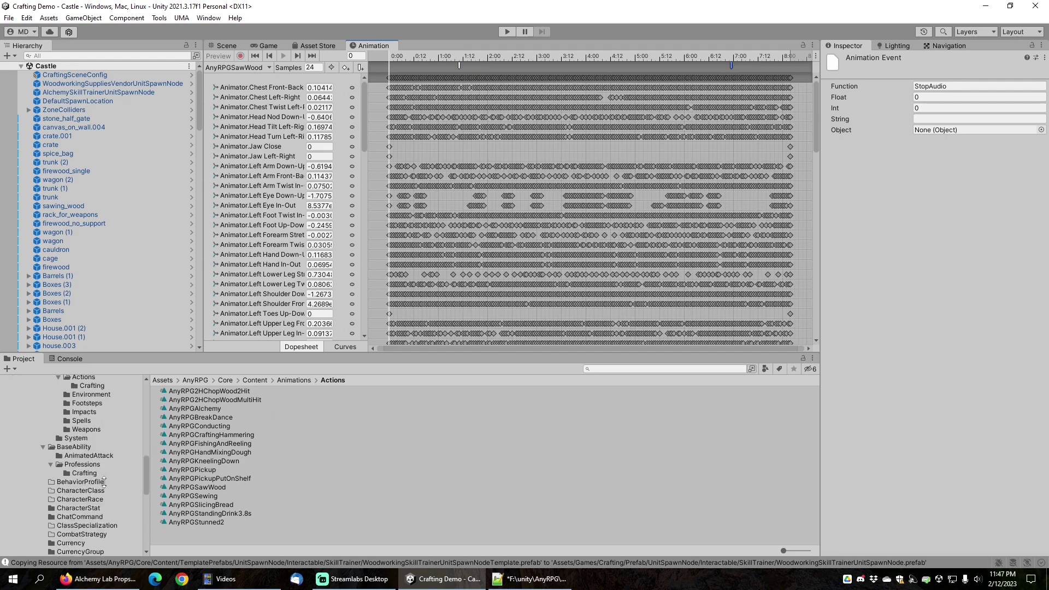
{"action": "scroll", "coordinate": [103, 481], "scroll_direction": "up", "scroll_amount": 1}
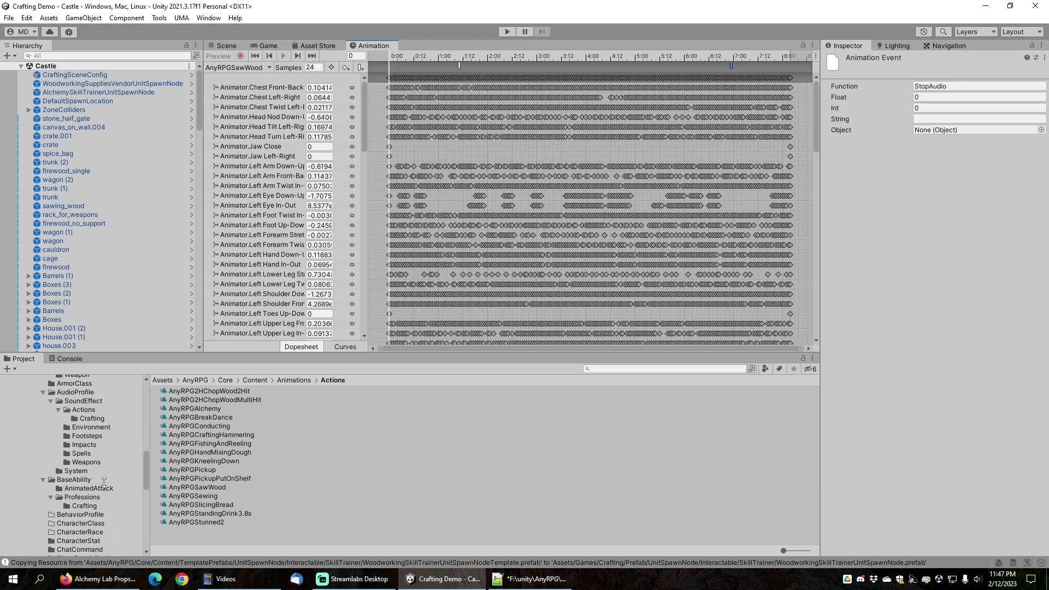
{"action": "left_click", "coordinate": [85, 506]}
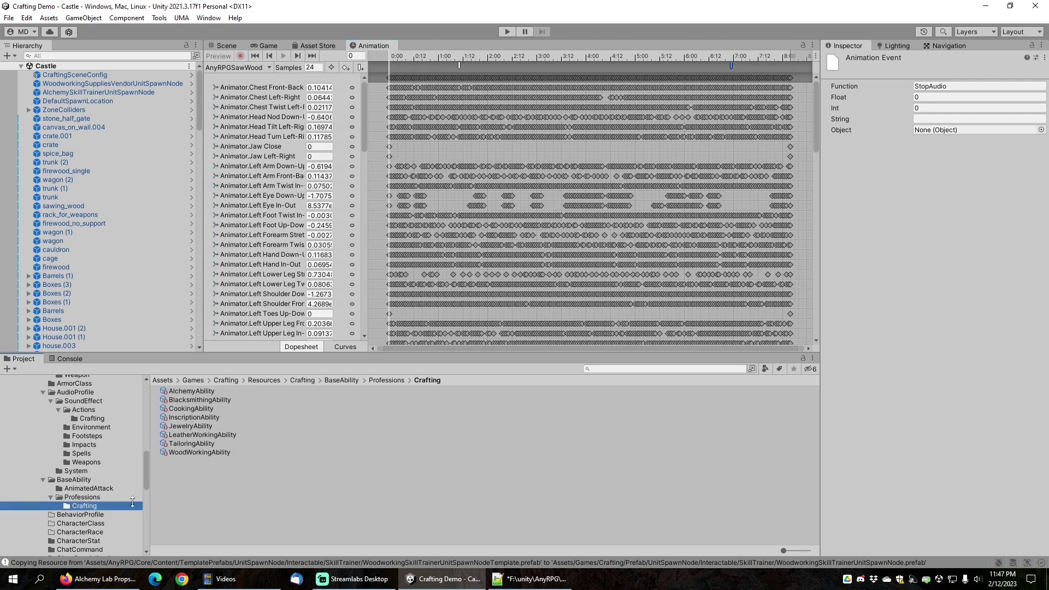
{"action": "left_click", "coordinate": [197, 417]}
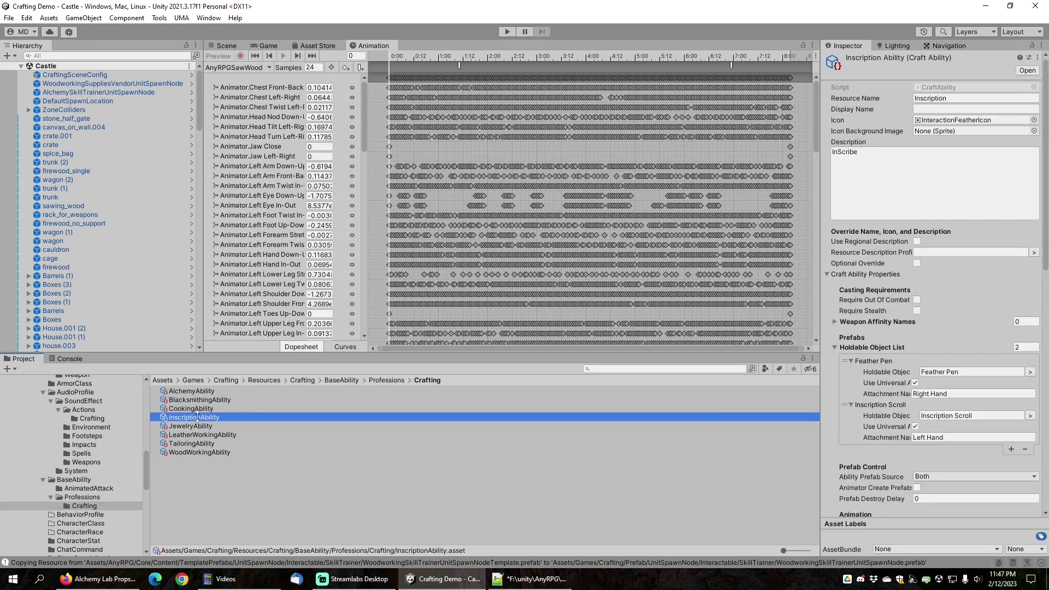
{"action": "scroll", "coordinate": [886, 423], "scroll_direction": "down", "scroll_amount": 4}
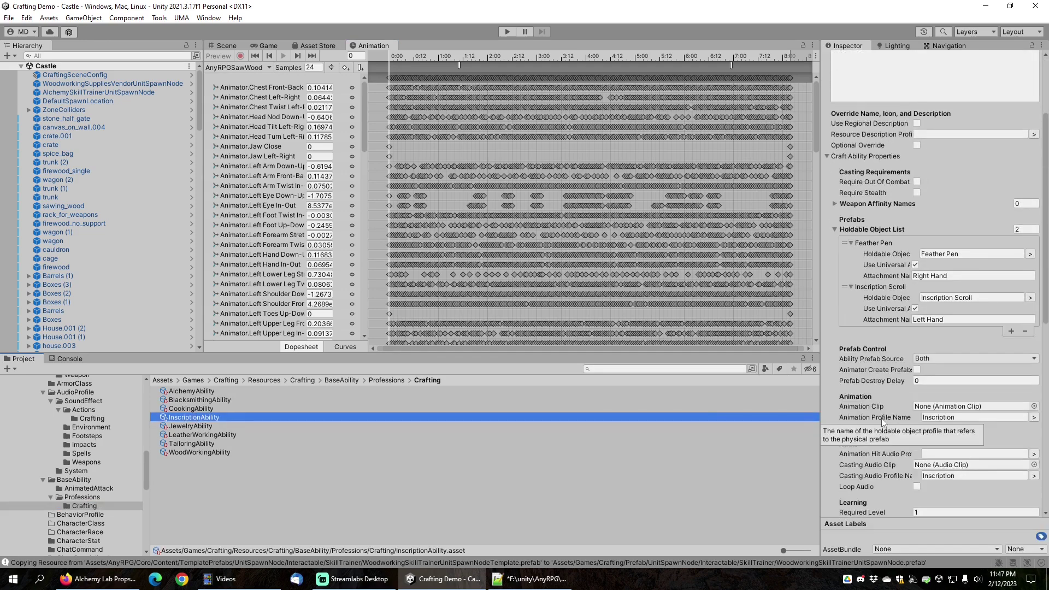
{"action": "scroll", "coordinate": [879, 415], "scroll_direction": "down", "scroll_amount": 3}
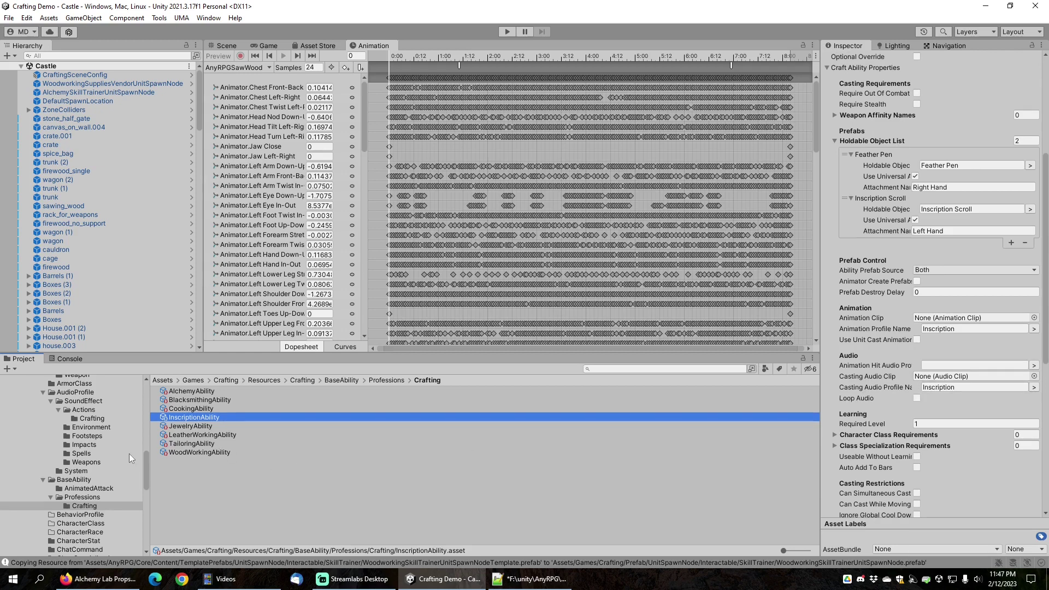
View the InscriptionAudio profile under AudioProfile/SoundEffect/Actions/Crafting and locate and inspect its Writing audio clip.
{"action": "scroll", "coordinate": [94, 447], "scroll_direction": "up", "scroll_amount": 2}
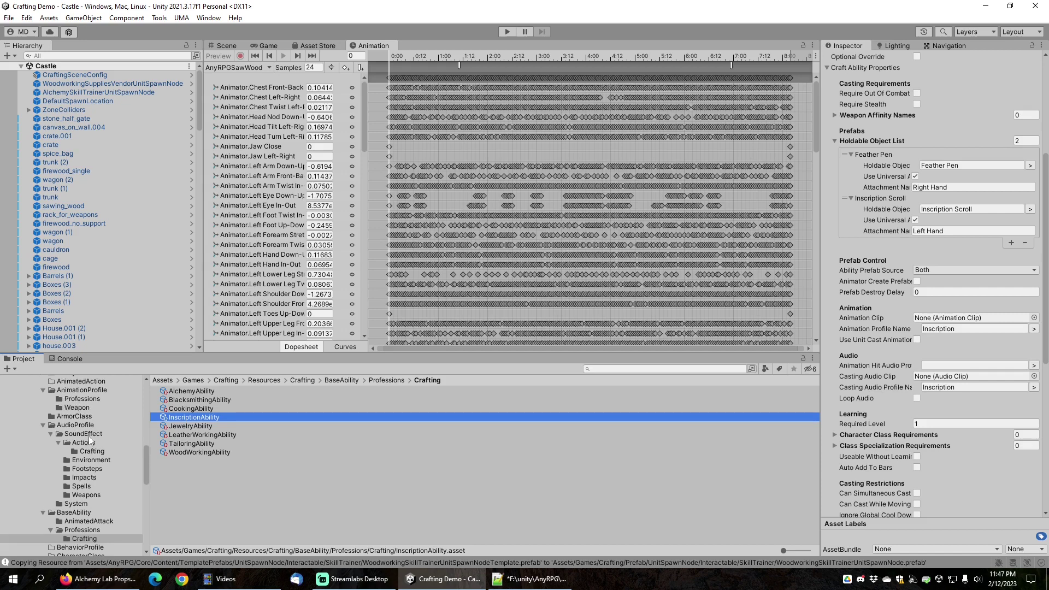
{"action": "left_click", "coordinate": [109, 451]}
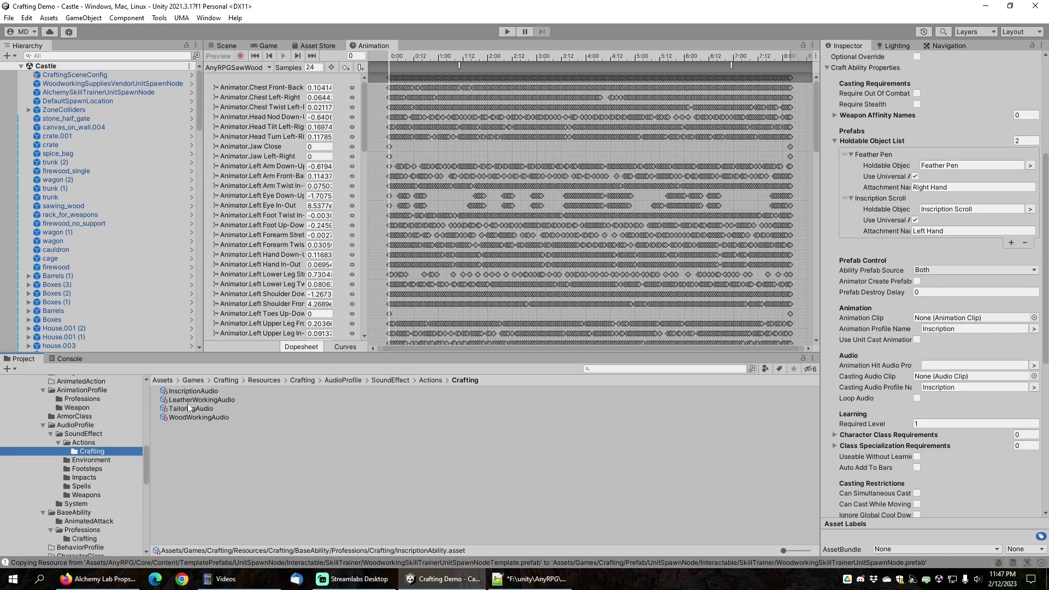
{"action": "left_click", "coordinate": [193, 391]}
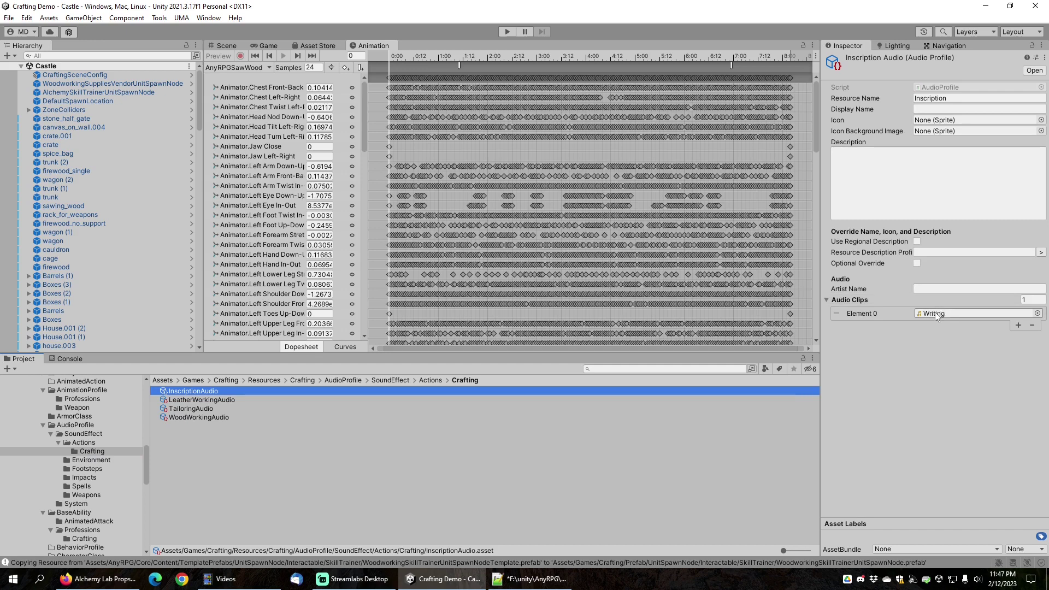
{"action": "left_click", "coordinate": [936, 316]}
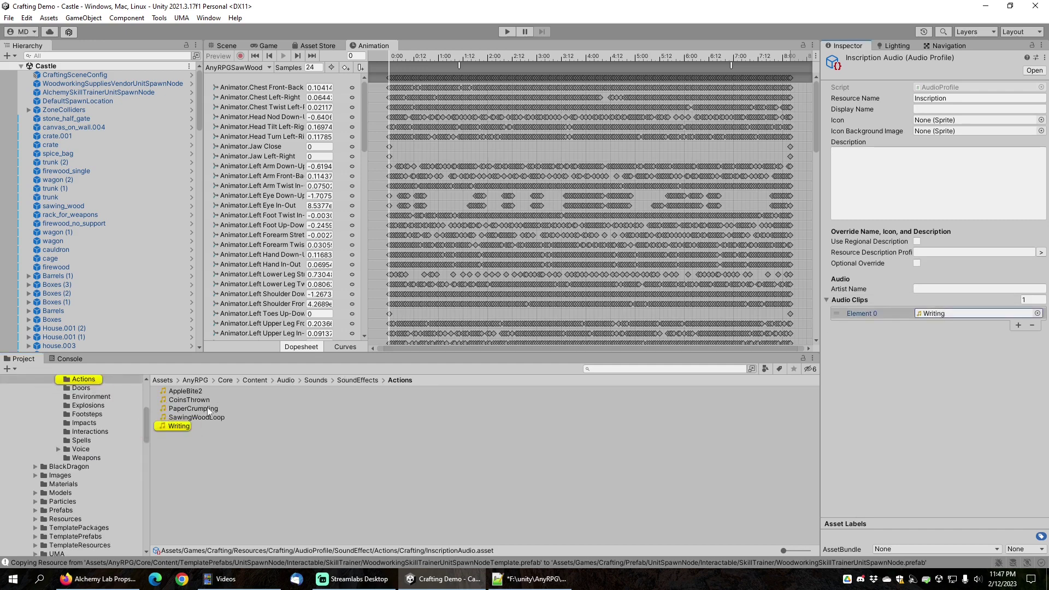
{"action": "left_click", "coordinate": [177, 427]}
{"action": "left_click", "coordinate": [178, 426]}
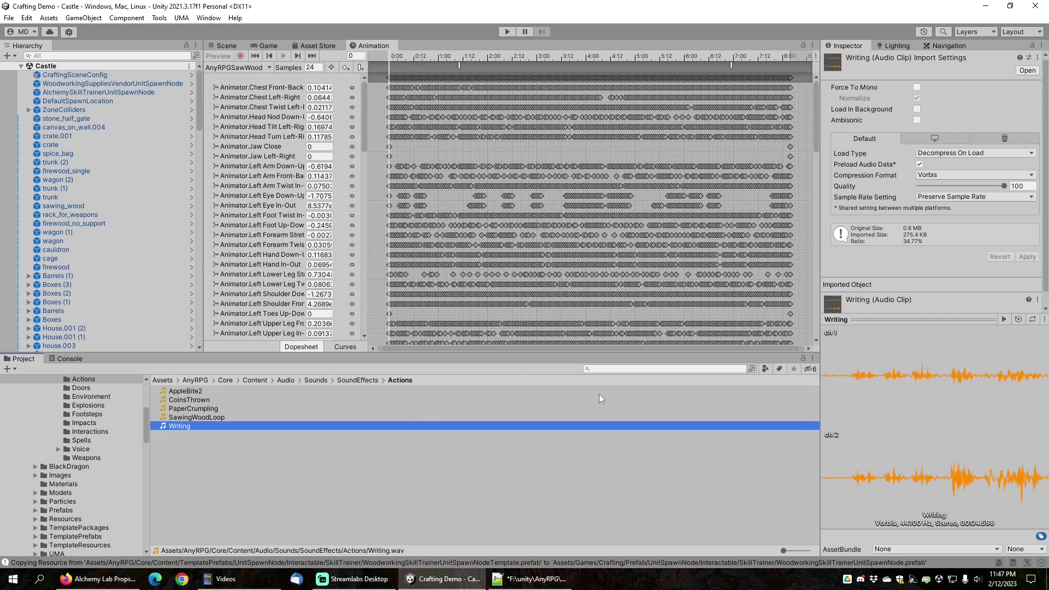
Open InscriptionAnimation in the Crafting game's AnimationProfile/Professions folder and locate its AnyRPGSlicingBread cast clip.
{"action": "scroll", "coordinate": [109, 446], "scroll_direction": "up", "scroll_amount": 8}
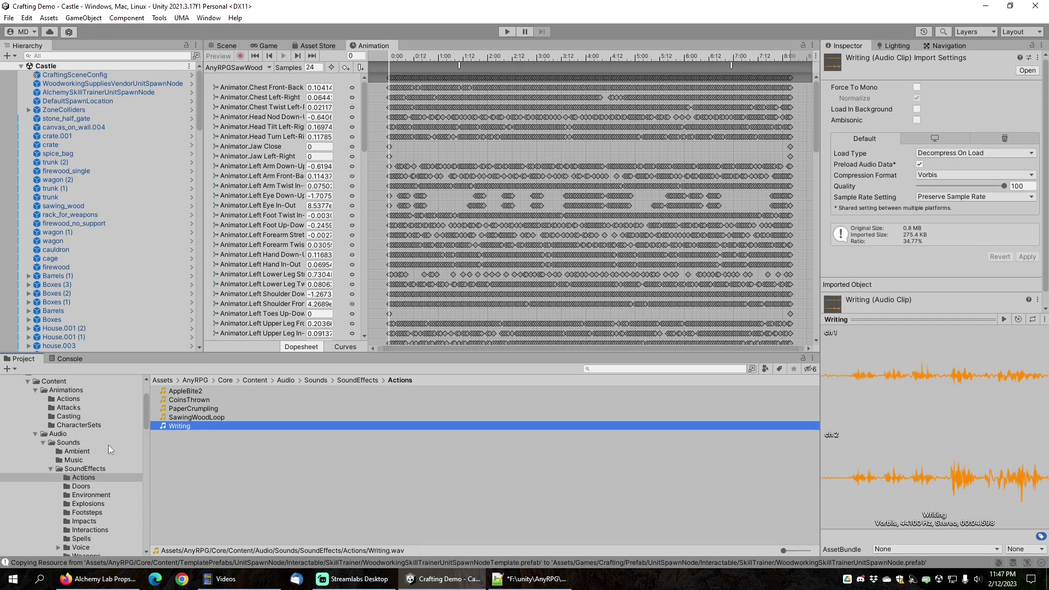
{"action": "scroll", "coordinate": [83, 436], "scroll_direction": "down", "scroll_amount": 20}
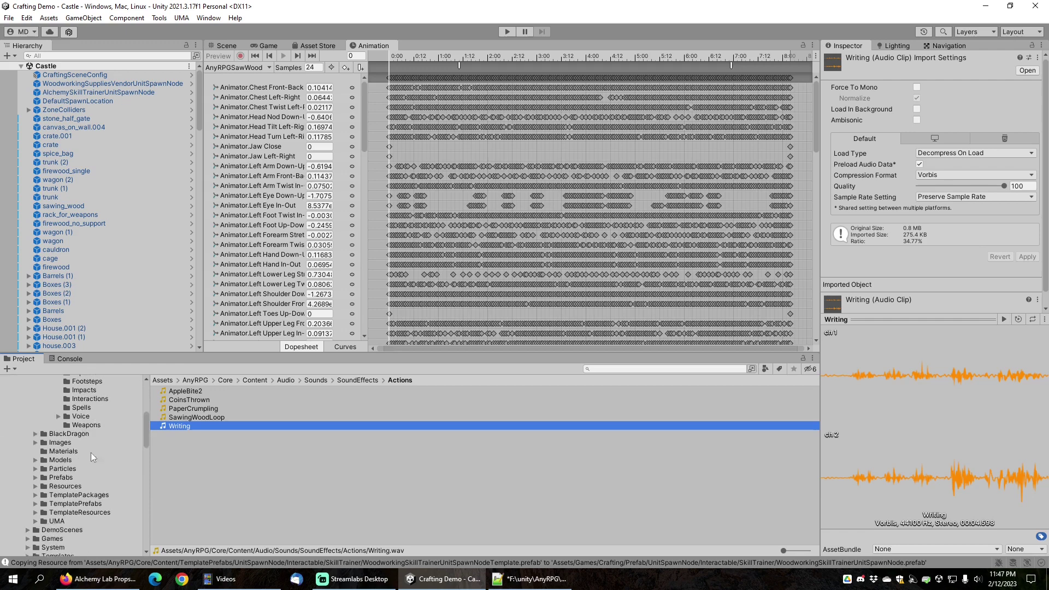
{"action": "scroll", "coordinate": [90, 451], "scroll_direction": "down", "scroll_amount": 4}
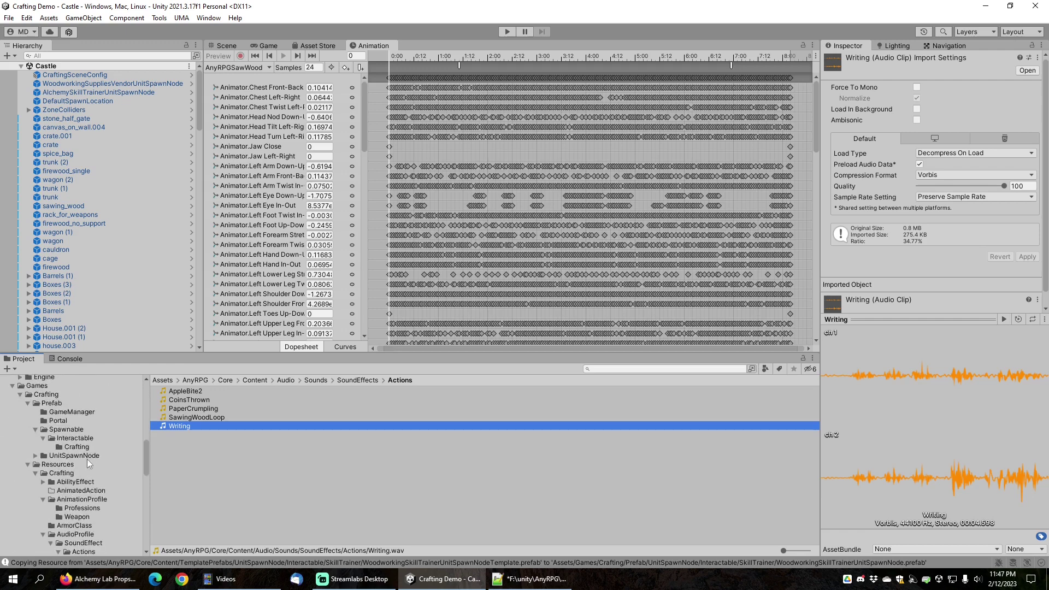
{"action": "scroll", "coordinate": [87, 460], "scroll_direction": "down", "scroll_amount": 2}
{"action": "left_click", "coordinate": [82, 475]}
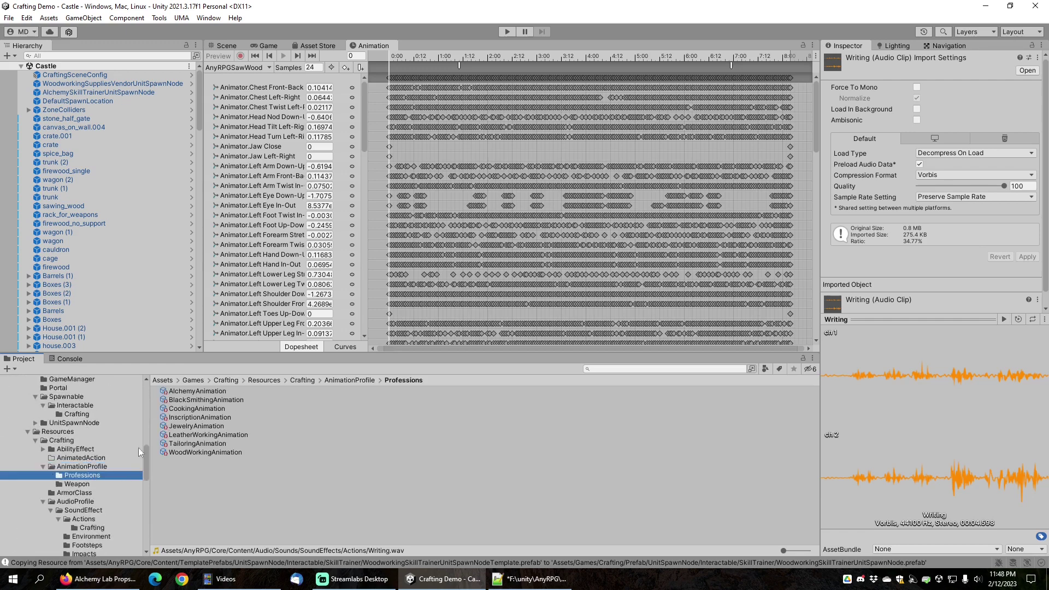
{"action": "left_click", "coordinate": [201, 416]}
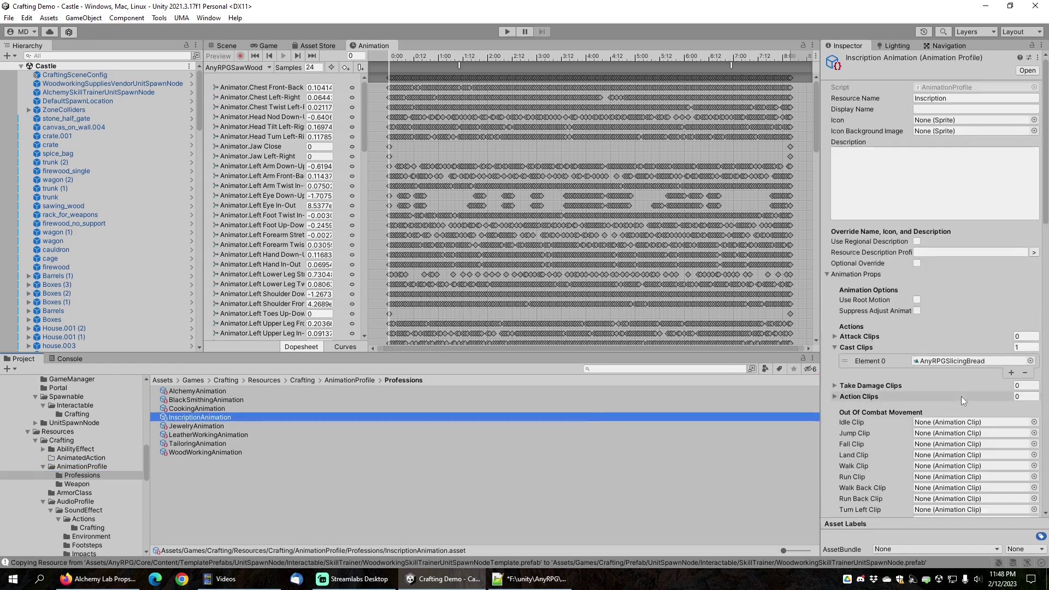
{"action": "left_click", "coordinate": [949, 361]}
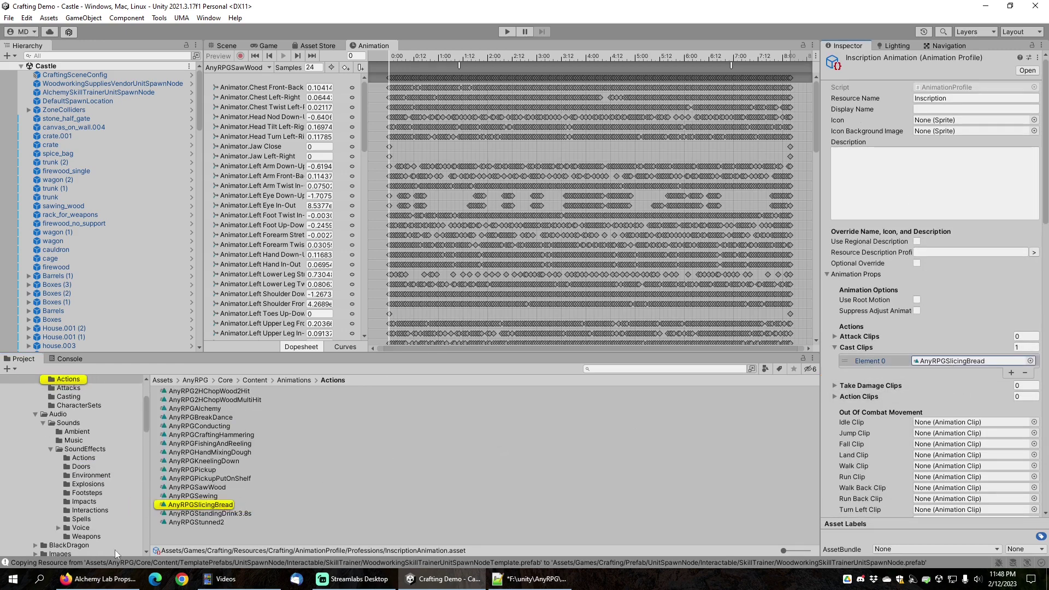
Inspect the AnyRPGSlicingBread animation clip and scrub through its preview from start to end.
{"action": "left_click", "coordinate": [195, 506]}
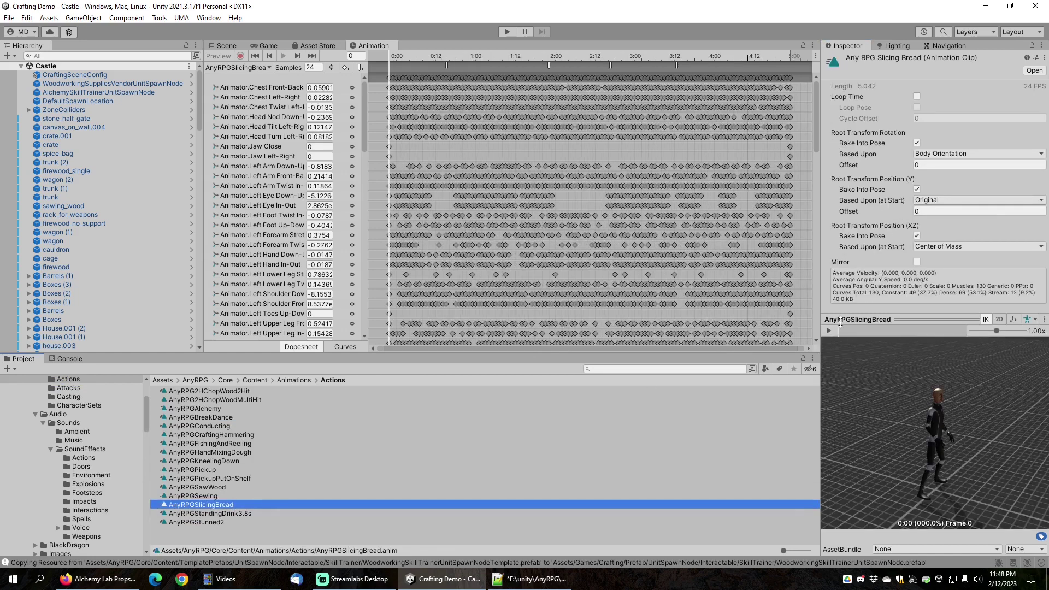
{"action": "left_click_drag", "start_coordinate": [844, 332], "coordinate": [965, 325]}
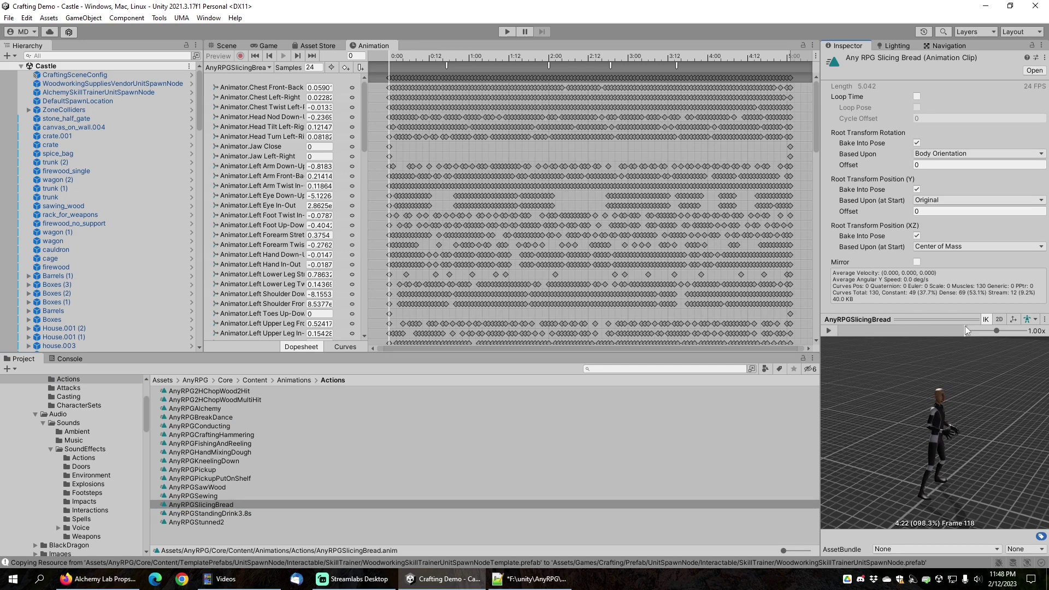
{"action": "left_click_drag", "start_coordinate": [965, 326], "coordinate": [839, 331]}
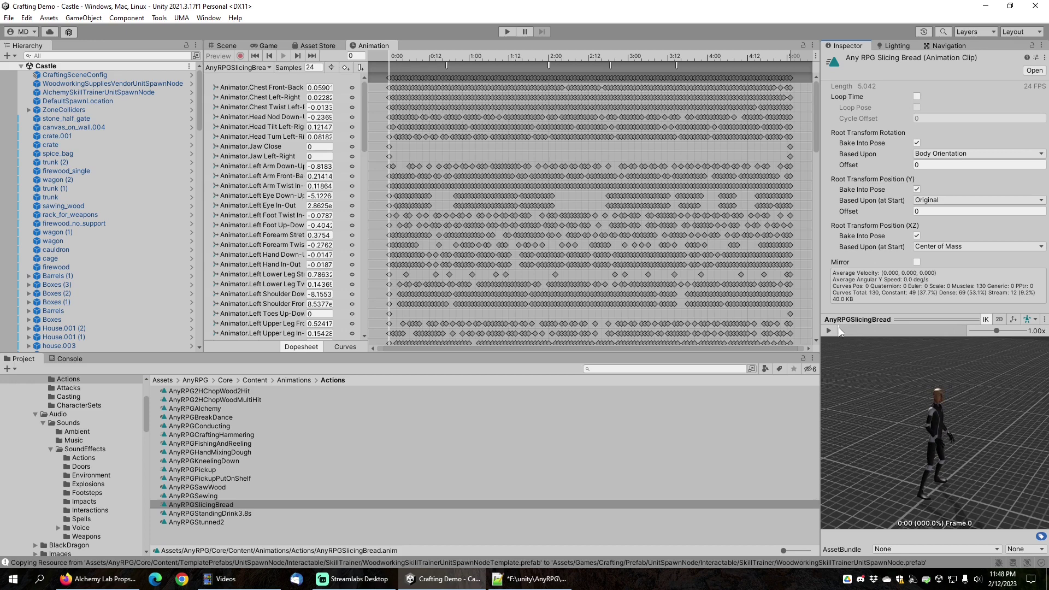
{"action": "left_click_drag", "start_coordinate": [840, 332], "coordinate": [965, 331]}
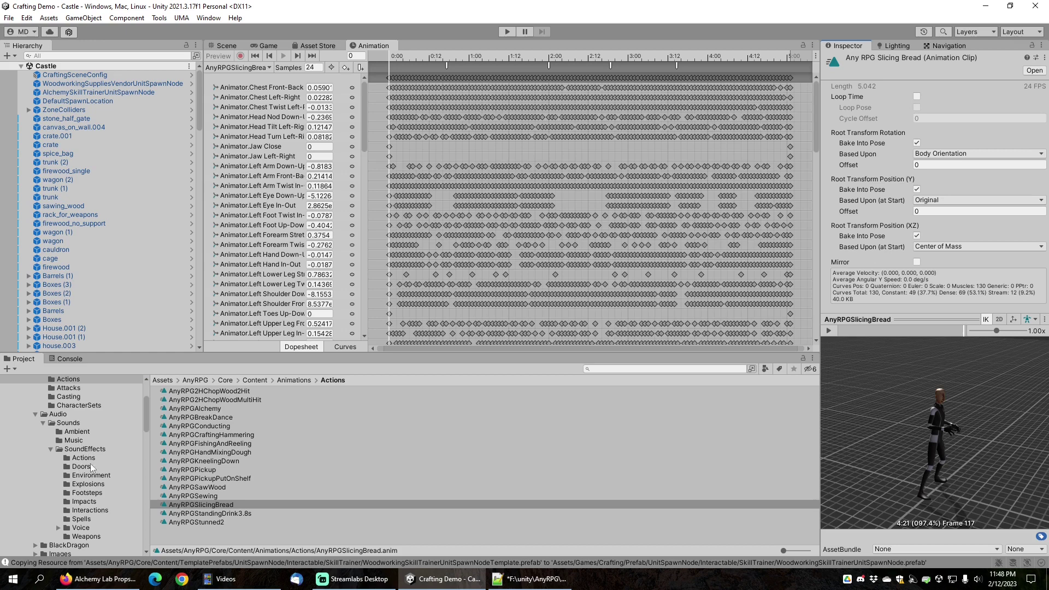
Review the holdable objects and attachment names of InscriptionAbility and BlacksmithingAbility in BaseAbility/Professions/Crafting.
{"action": "scroll", "coordinate": [90, 477], "scroll_direction": "down", "scroll_amount": 2}
{"action": "scroll", "coordinate": [90, 476], "scroll_direction": "down", "scroll_amount": 6}
{"action": "scroll", "coordinate": [94, 473], "scroll_direction": "down", "scroll_amount": 10}
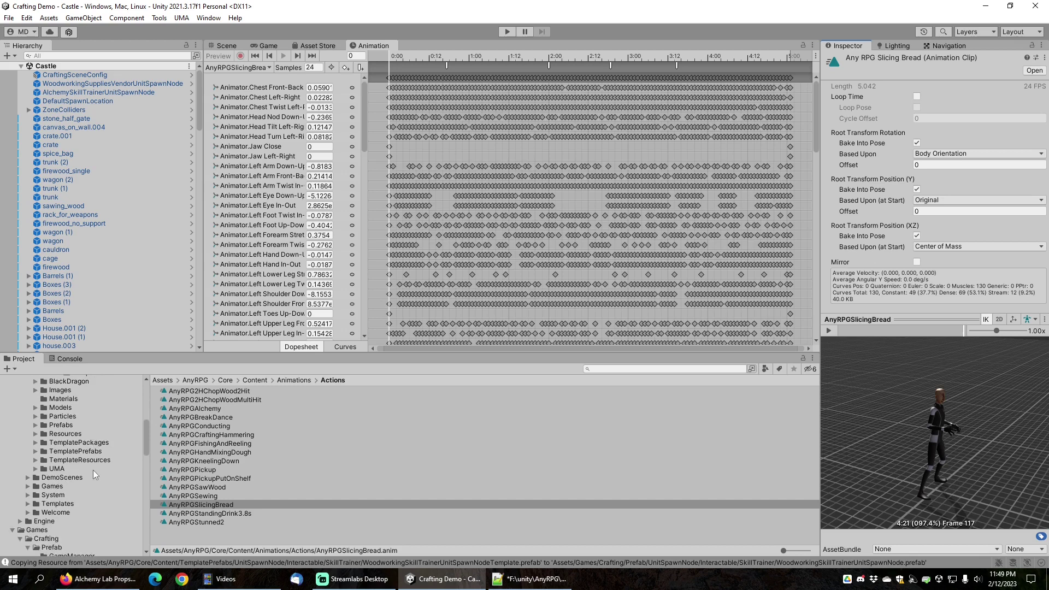
{"action": "scroll", "coordinate": [93, 470], "scroll_direction": "down", "scroll_amount": 2}
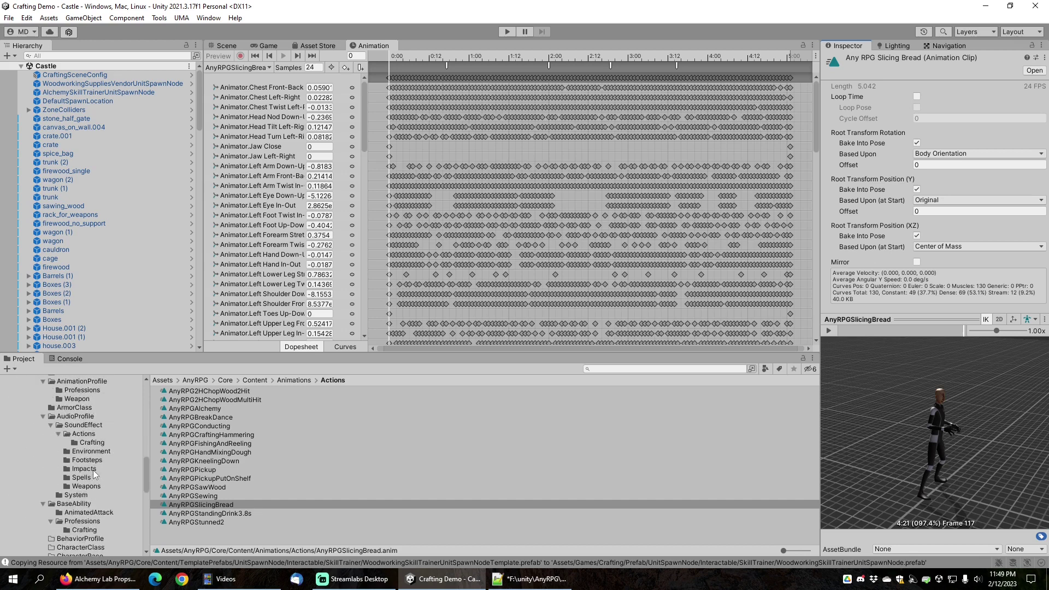
{"action": "scroll", "coordinate": [92, 477], "scroll_direction": "down", "scroll_amount": 4}
{"action": "scroll", "coordinate": [91, 477], "scroll_direction": "down", "scroll_amount": 2}
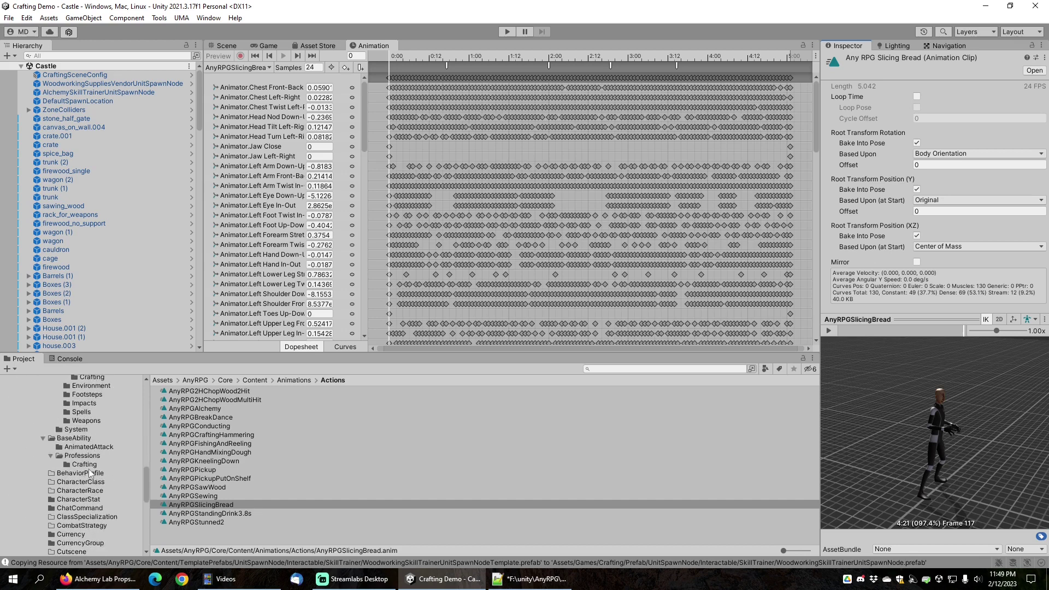
{"action": "left_click", "coordinate": [85, 464]}
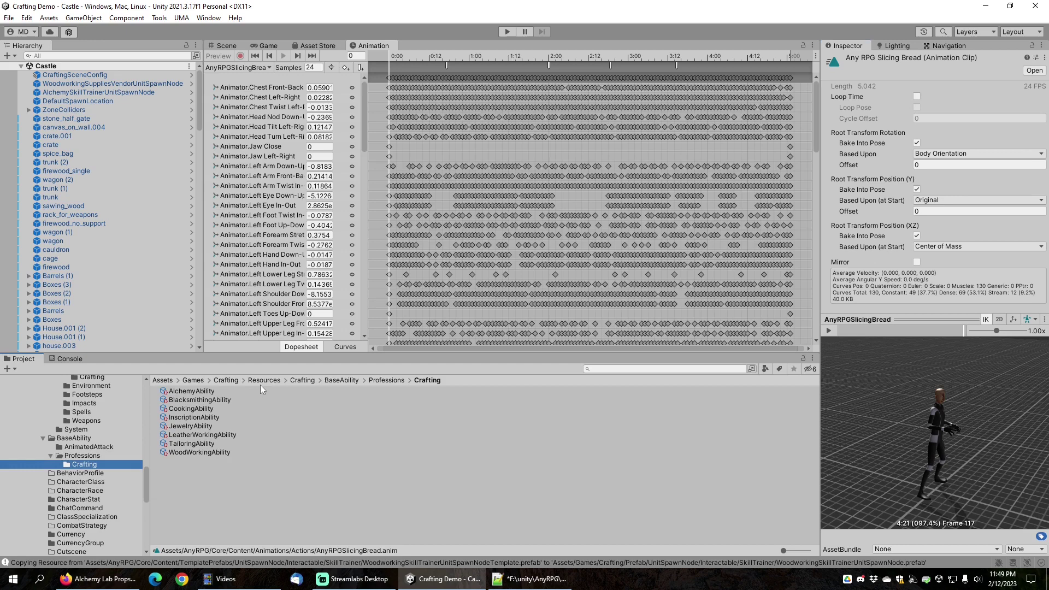
{"action": "left_click", "coordinate": [189, 418]}
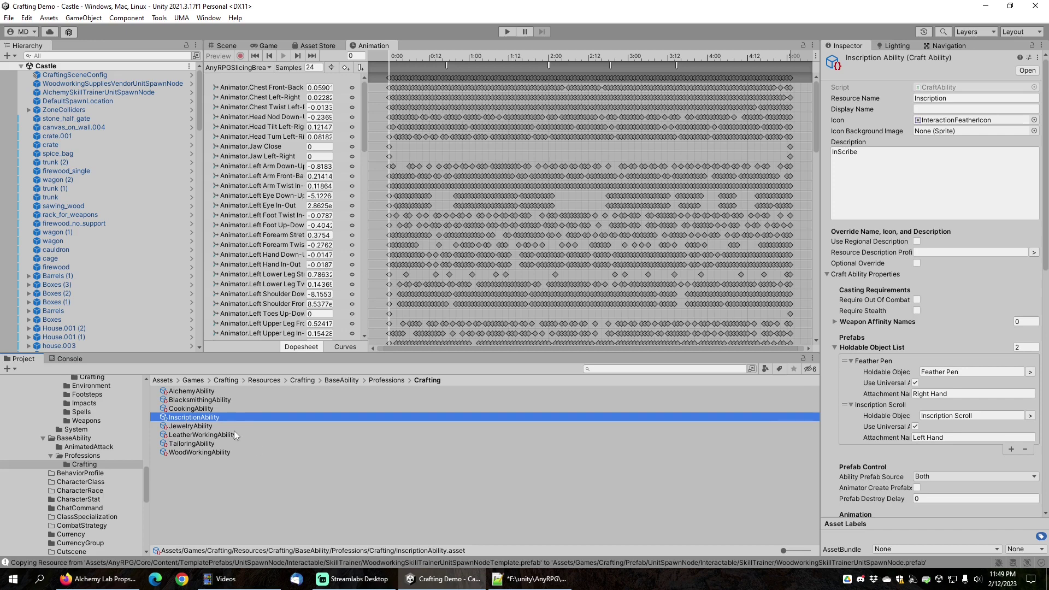
{"action": "left_click", "coordinate": [203, 403]}
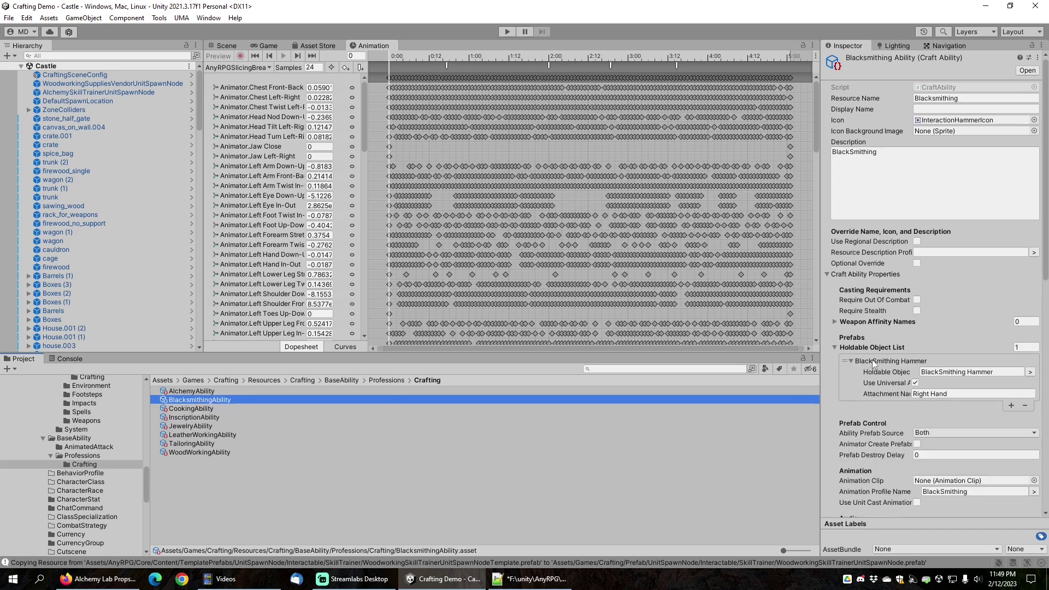
{"action": "left_click", "coordinate": [940, 394]}
{"action": "left_click", "coordinate": [942, 376]}
Open BlacksmithingHammerPrefab in PrefabProfile/Tool and review its prefab, held position and target bone.
{"action": "scroll", "coordinate": [99, 493], "scroll_direction": "down", "scroll_amount": 5}
{"action": "scroll", "coordinate": [99, 493], "scroll_direction": "down", "scroll_amount": 5}
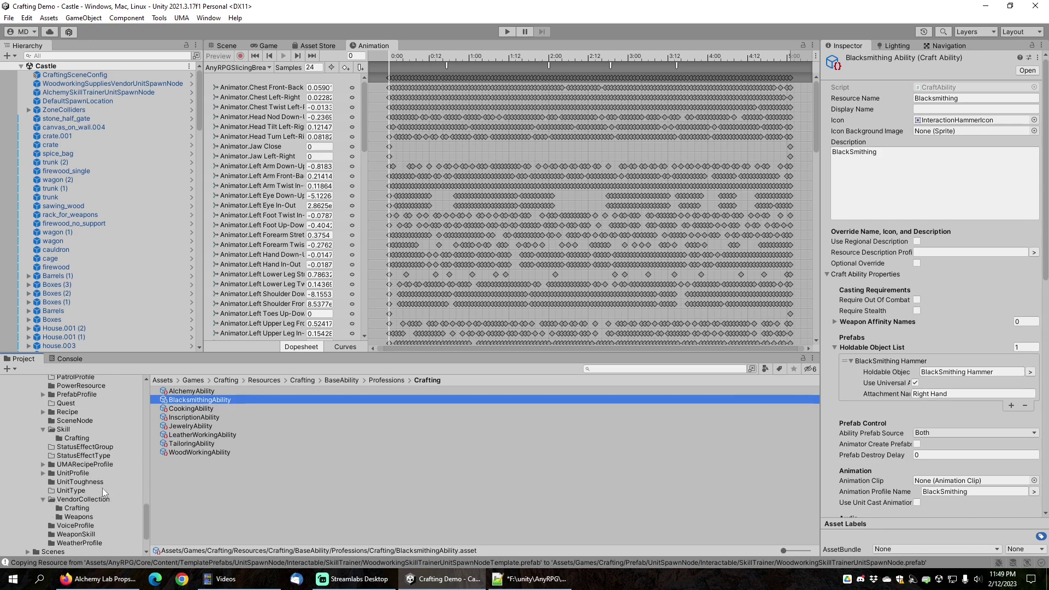
{"action": "scroll", "coordinate": [103, 488], "scroll_direction": "up", "scroll_amount": 1}
{"action": "left_click", "coordinate": [77, 427]}
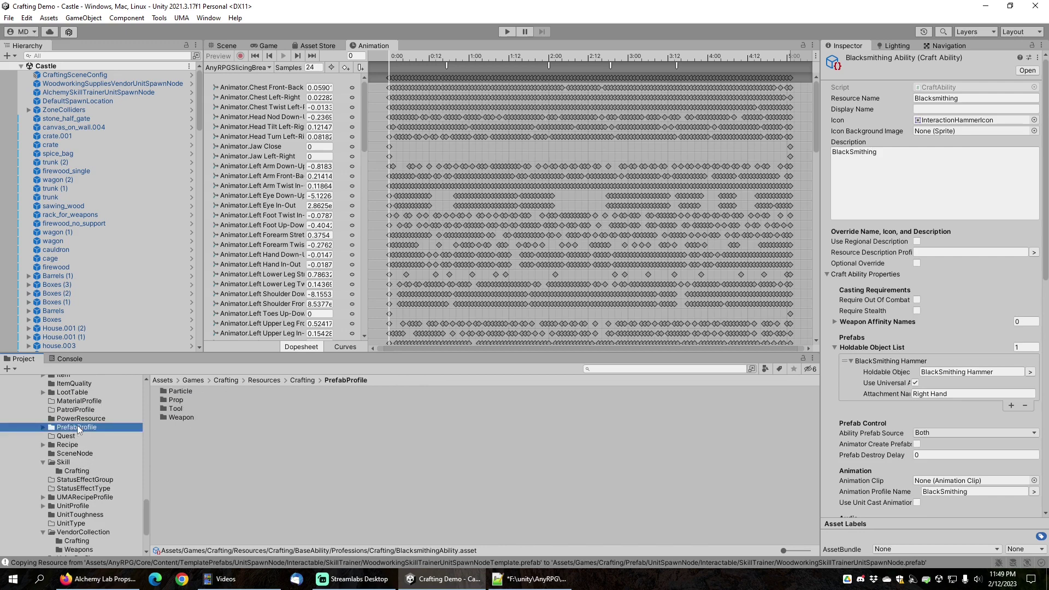
{"action": "left_click", "coordinate": [45, 428]}
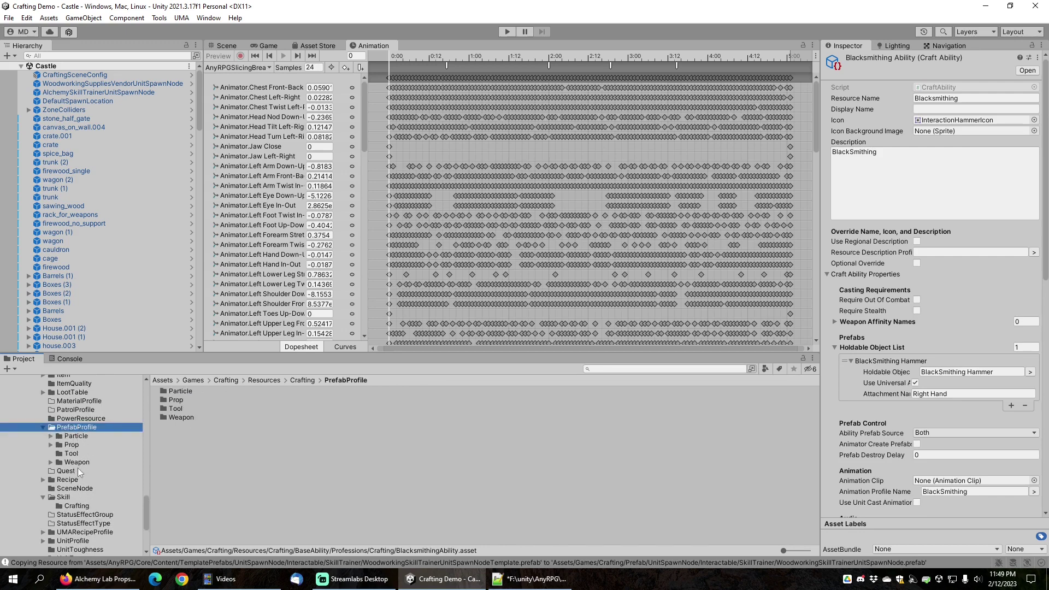
{"action": "left_click", "coordinate": [70, 454]}
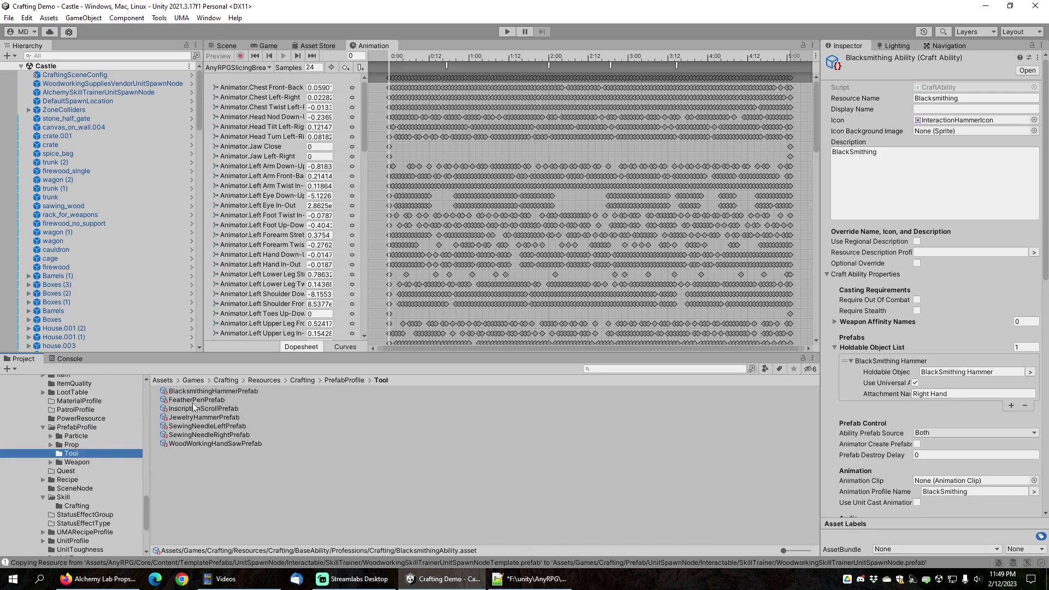
{"action": "left_click", "coordinate": [201, 391]}
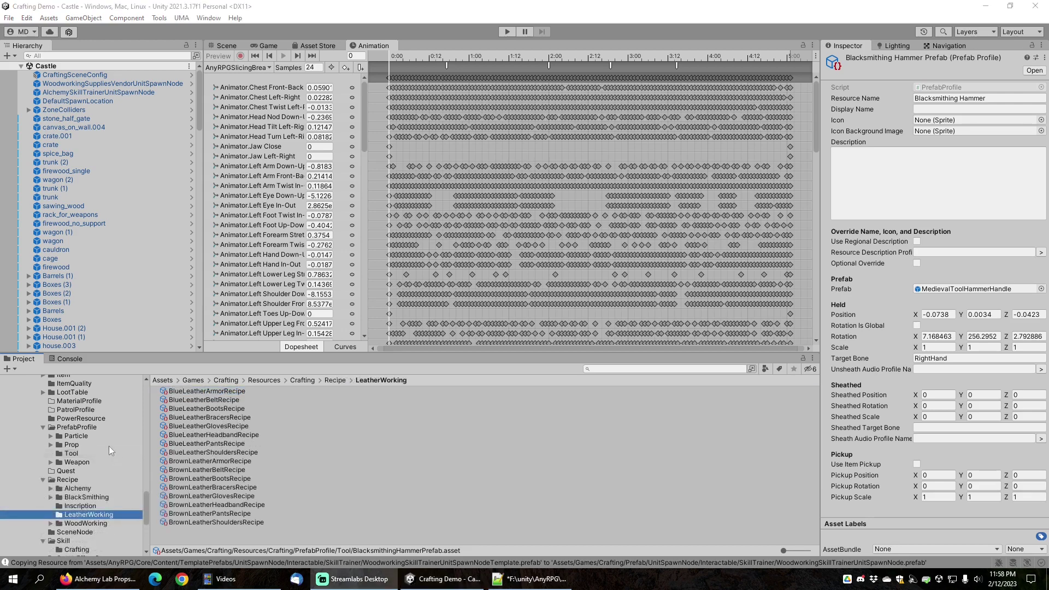
Review the materials, output and craft ability of BlueLeatherArmorRecipe in Recipe/LeatherWorking, and compare BlueLeatherBeltRecipe and BrownLeatherShouldersRecipe.
{"action": "scroll", "coordinate": [78, 434], "scroll_direction": "up", "scroll_amount": 8}
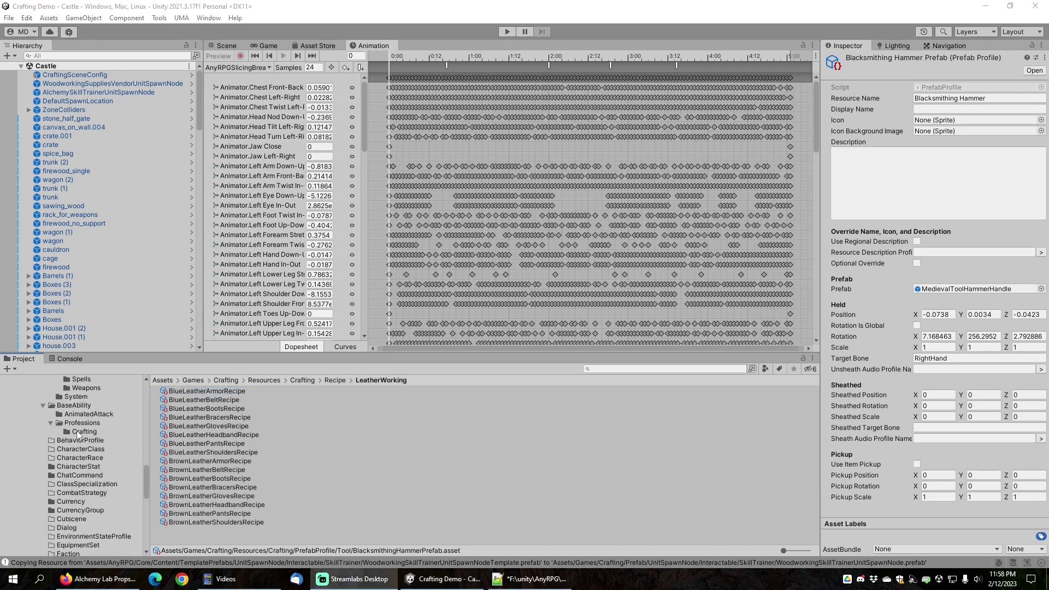
{"action": "scroll", "coordinate": [78, 434], "scroll_direction": "down", "scroll_amount": 5}
{"action": "scroll", "coordinate": [71, 464], "scroll_direction": "down", "scroll_amount": 5}
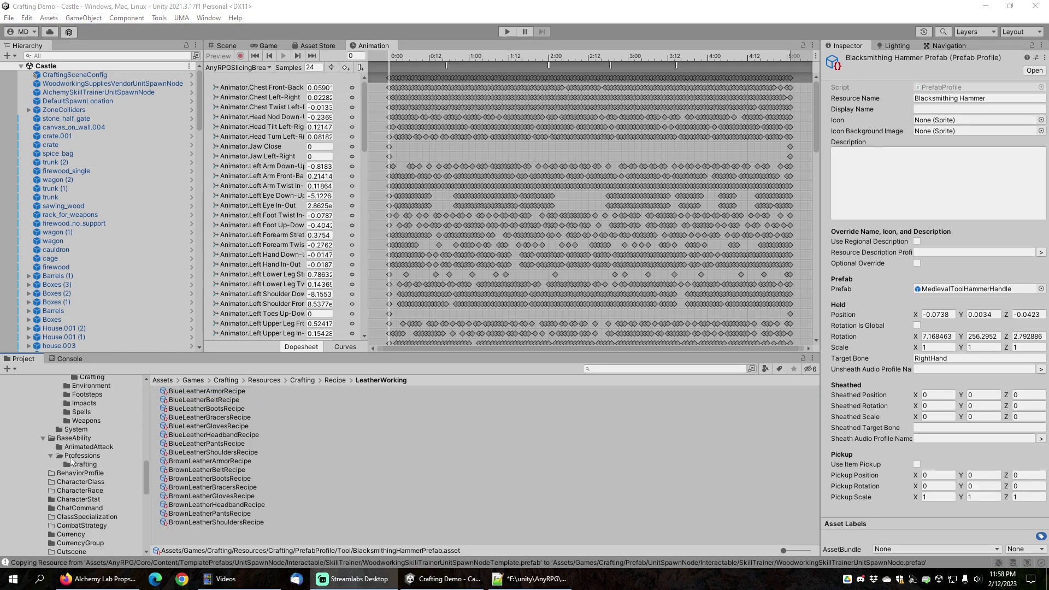
{"action": "scroll", "coordinate": [71, 467], "scroll_direction": "down", "scroll_amount": 4}
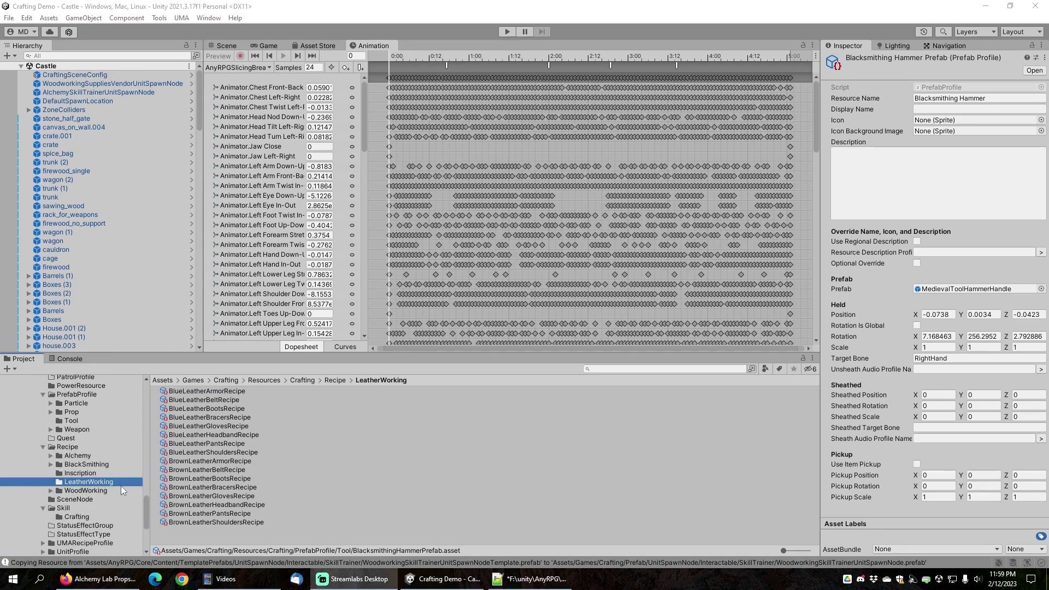
{"action": "left_click", "coordinate": [215, 391]}
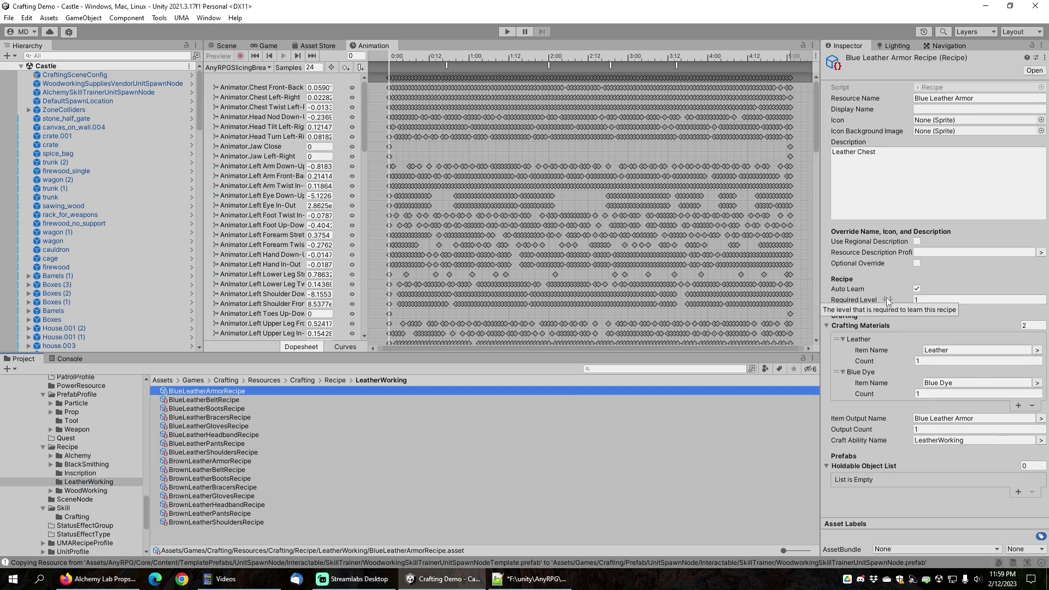
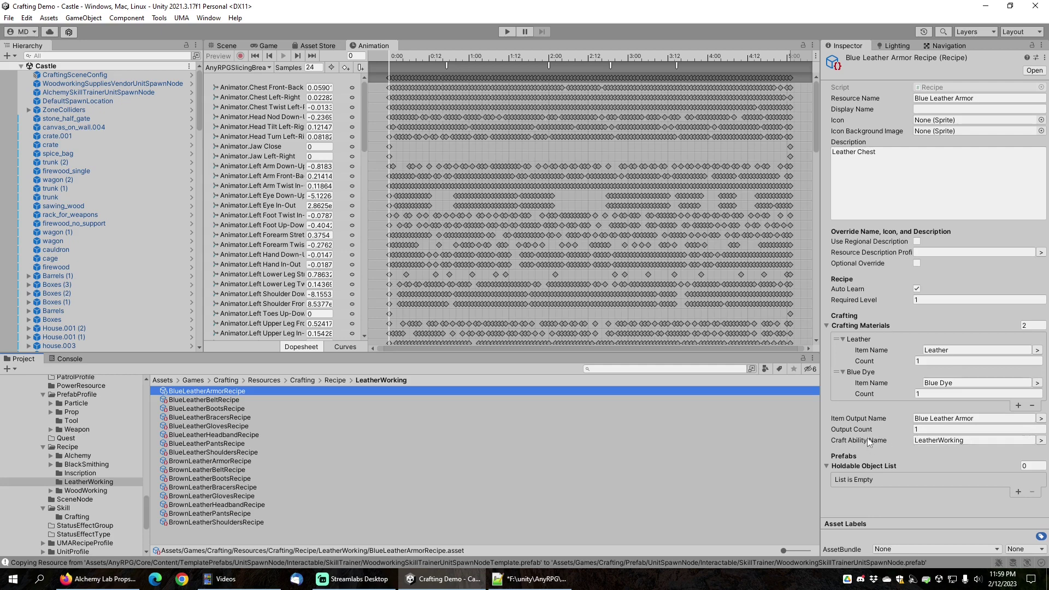
{"action": "left_click", "coordinate": [1041, 440]}
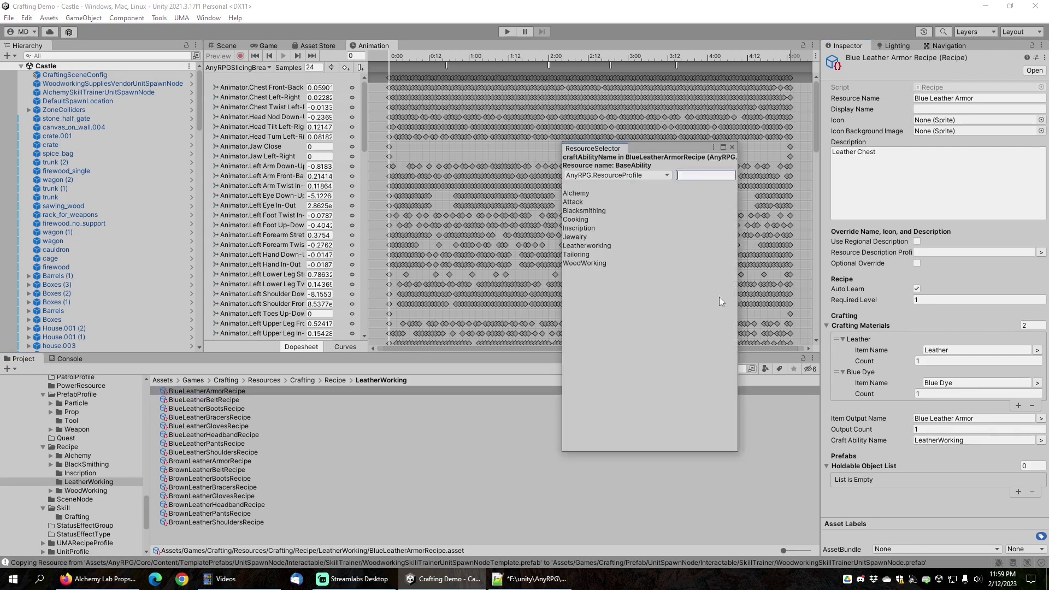
{"action": "left_click", "coordinate": [733, 147]}
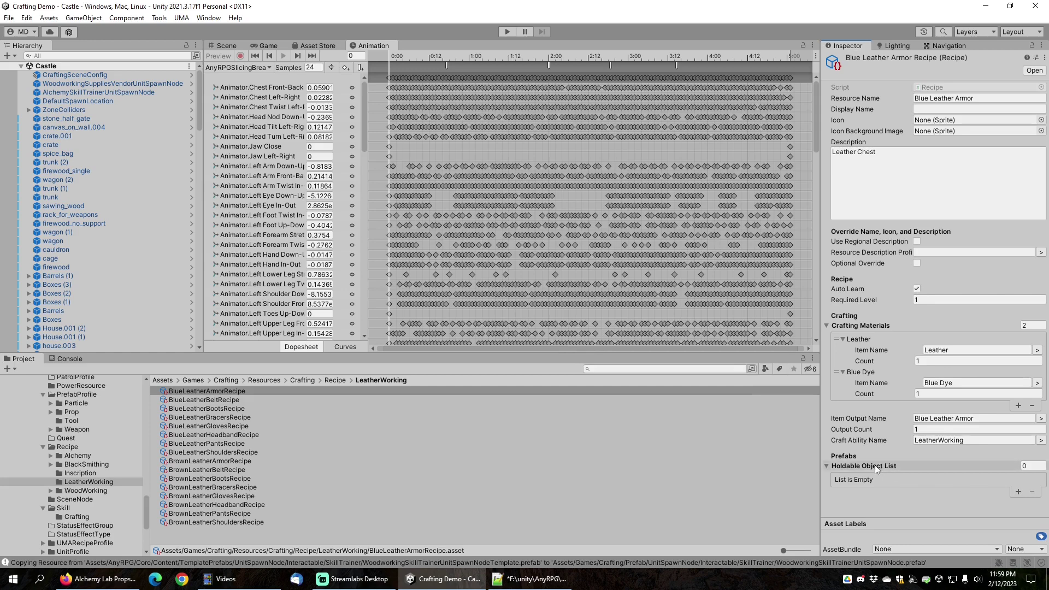
{"action": "left_click", "coordinate": [224, 400]}
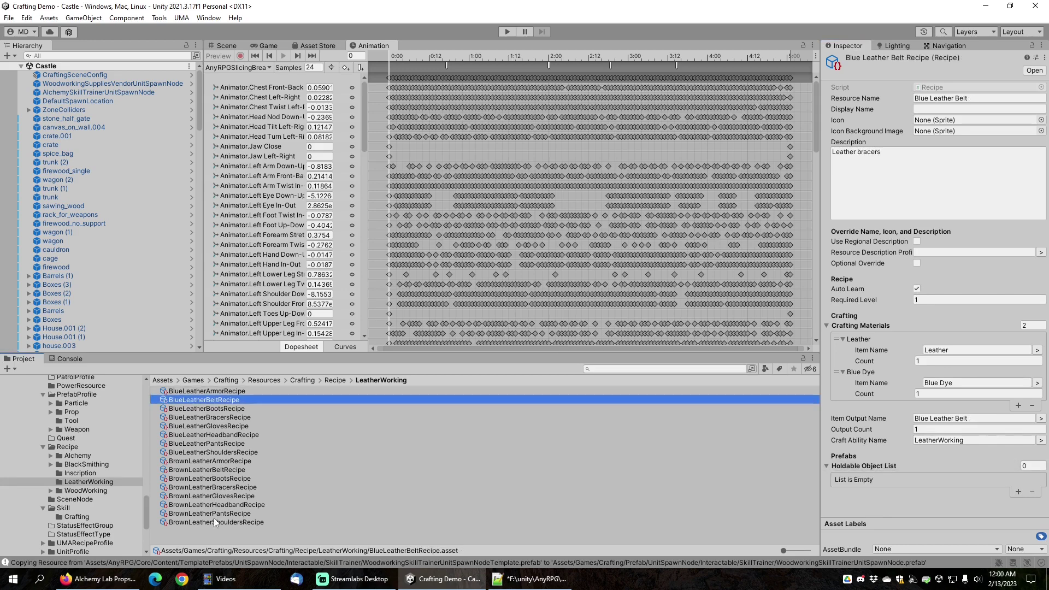
{"action": "left_click", "coordinate": [207, 521]}
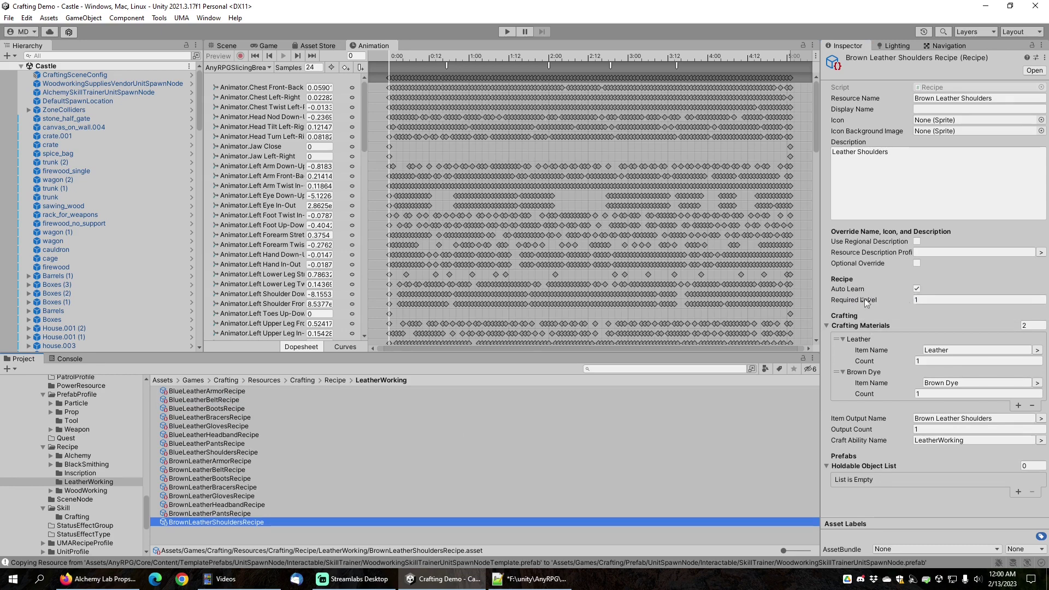
Set the required level of all eight blue leather recipes, BlueLeatherArmorRecipe through BlueLeatherShouldersRecipe, to 2.
{"action": "left_click", "coordinate": [200, 452]}
{"action": "left_click", "coordinate": [215, 392], "text": "shift"}
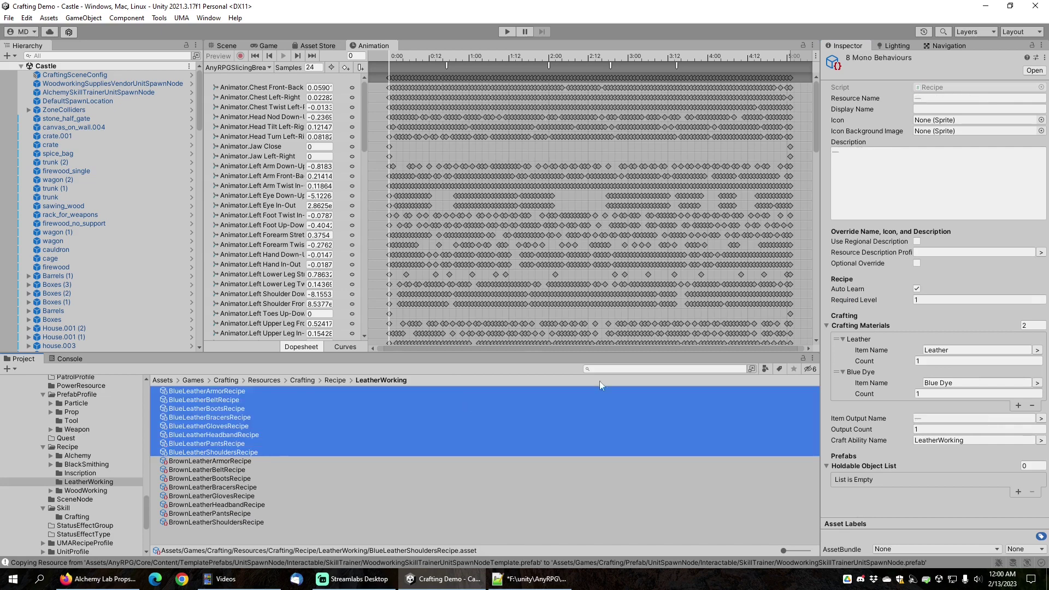
{"action": "left_click", "coordinate": [919, 301]}
{"action": "type", "text": "2"}
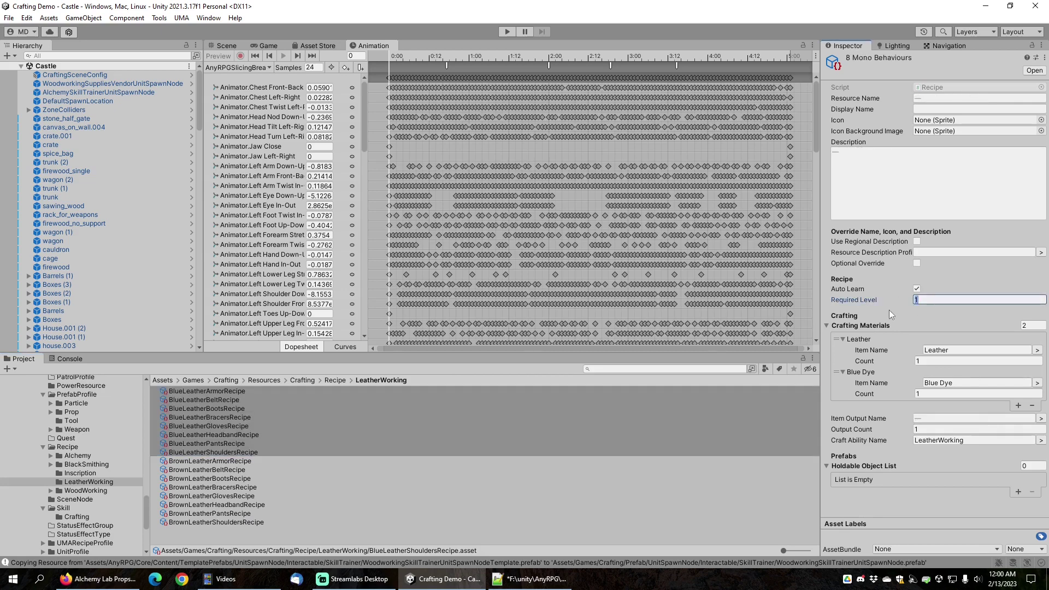
{"action": "key", "text": "Tab"}
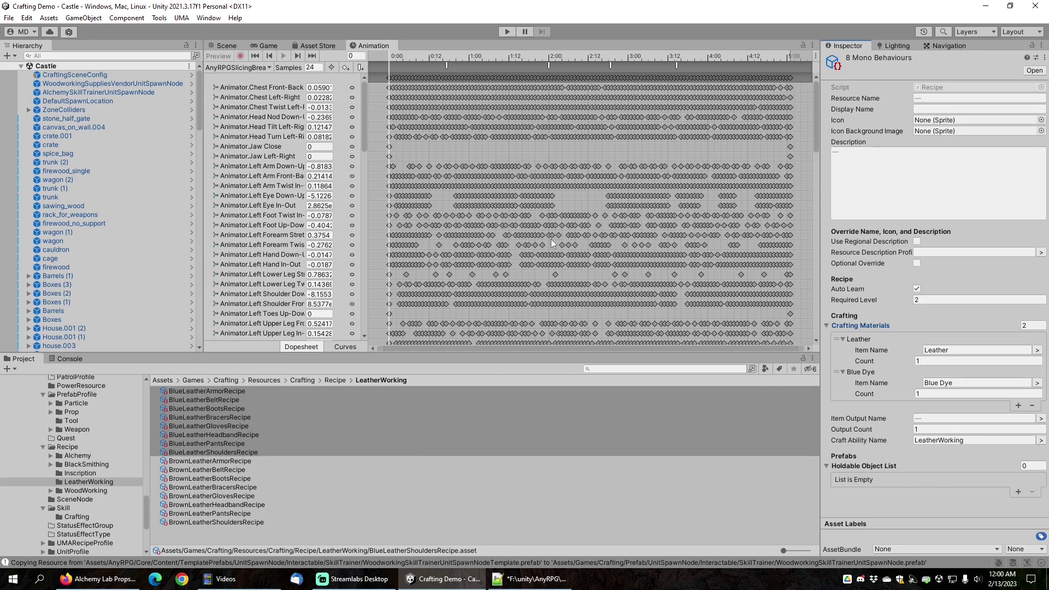
Place the LeatherworkingTable prefab from Prefab/Spawnable/Interactable/Crafting on the castle grass beside the sawhorse, and frame it in the scene.
{"action": "left_click", "coordinate": [226, 45]}
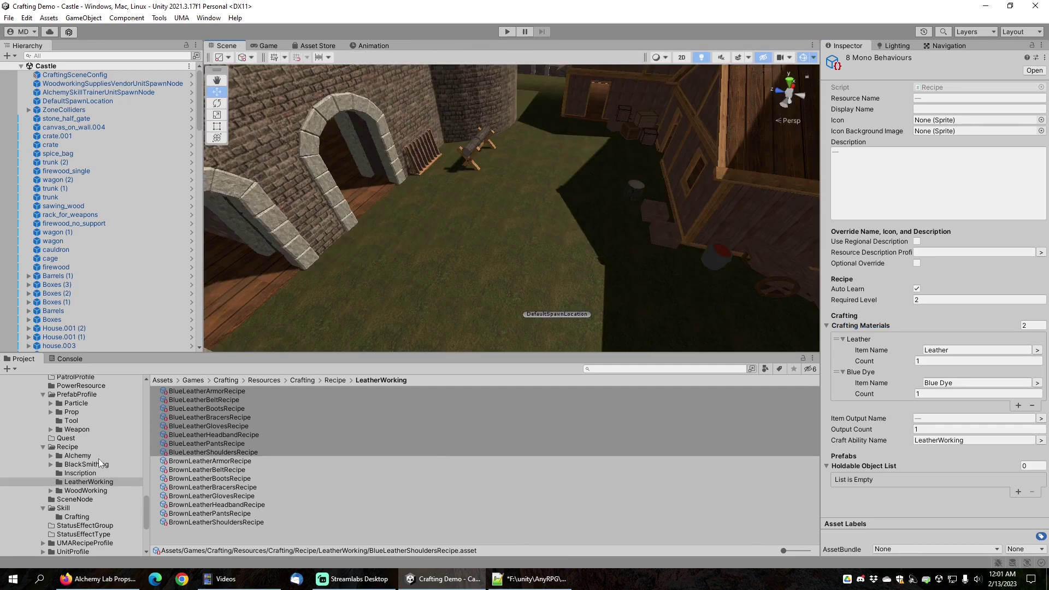
{"action": "scroll", "coordinate": [100, 460], "scroll_direction": "up", "scroll_amount": 3}
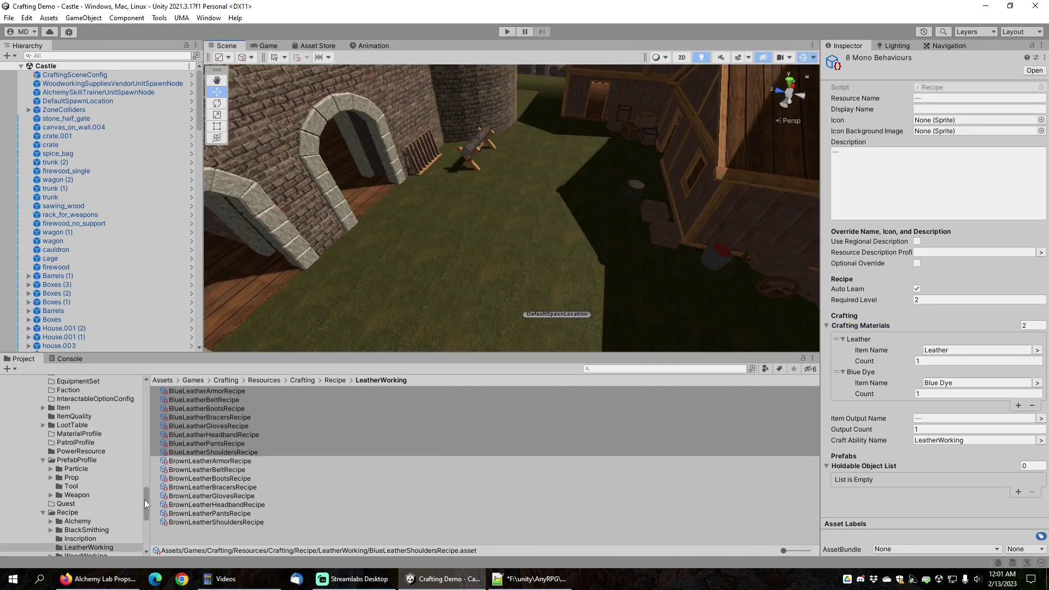
{"action": "left_click_drag", "start_coordinate": [144, 500], "coordinate": [151, 442]}
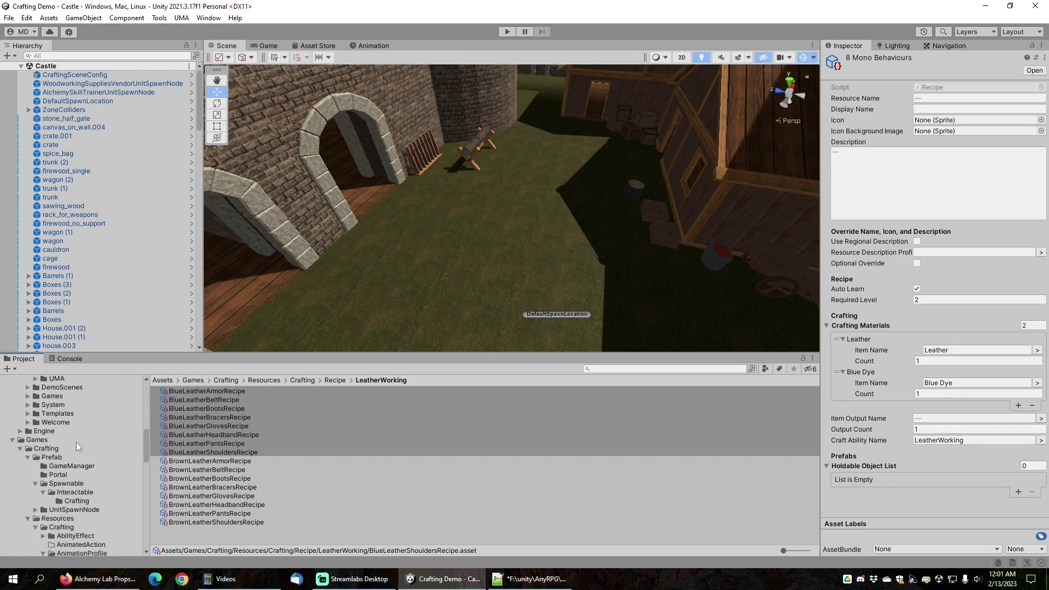
{"action": "left_click", "coordinate": [46, 501]}
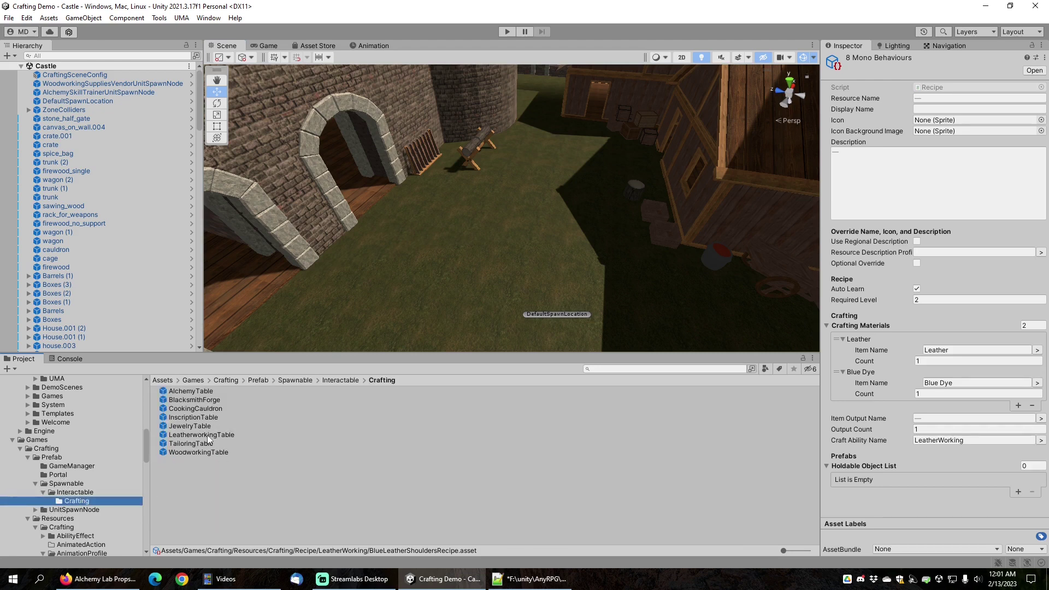
{"action": "left_click_drag", "start_coordinate": [208, 435], "coordinate": [521, 143]}
{"action": "key", "text": "f"}
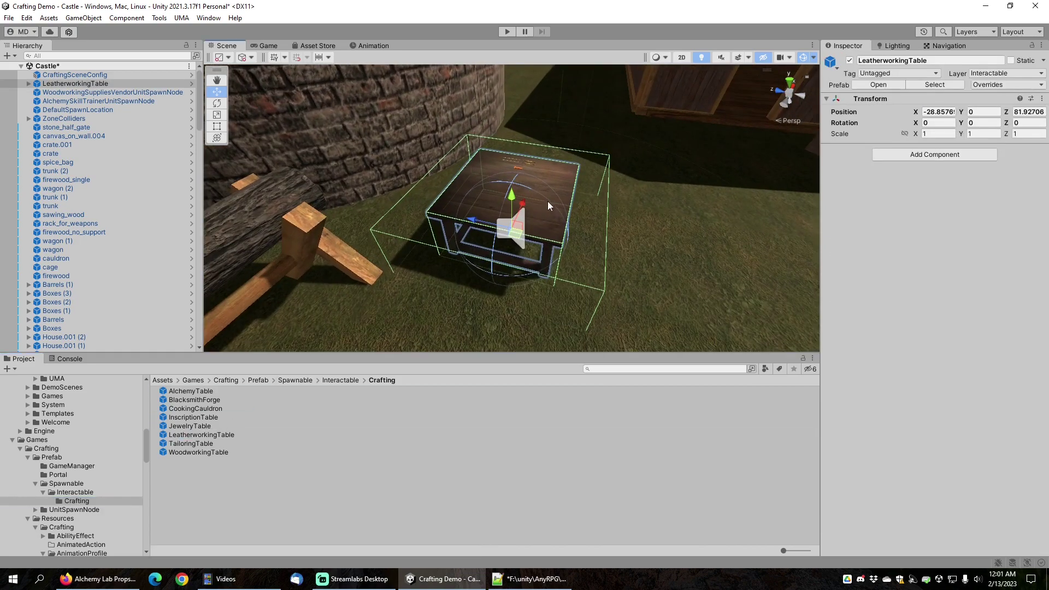
{"action": "scroll", "coordinate": [546, 228], "scroll_direction": "down", "scroll_amount": 1}
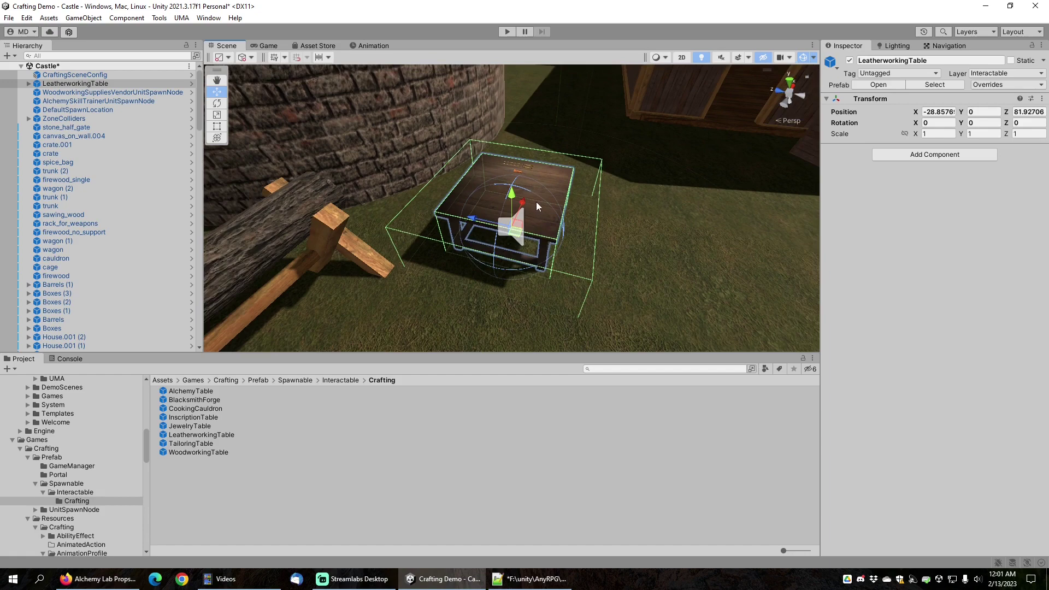
Run the Castle scene in play mode and learn the LeatherWorking skill from the Alchemy Trainer.
{"action": "scroll", "coordinate": [537, 203], "scroll_direction": "down", "scroll_amount": 2}
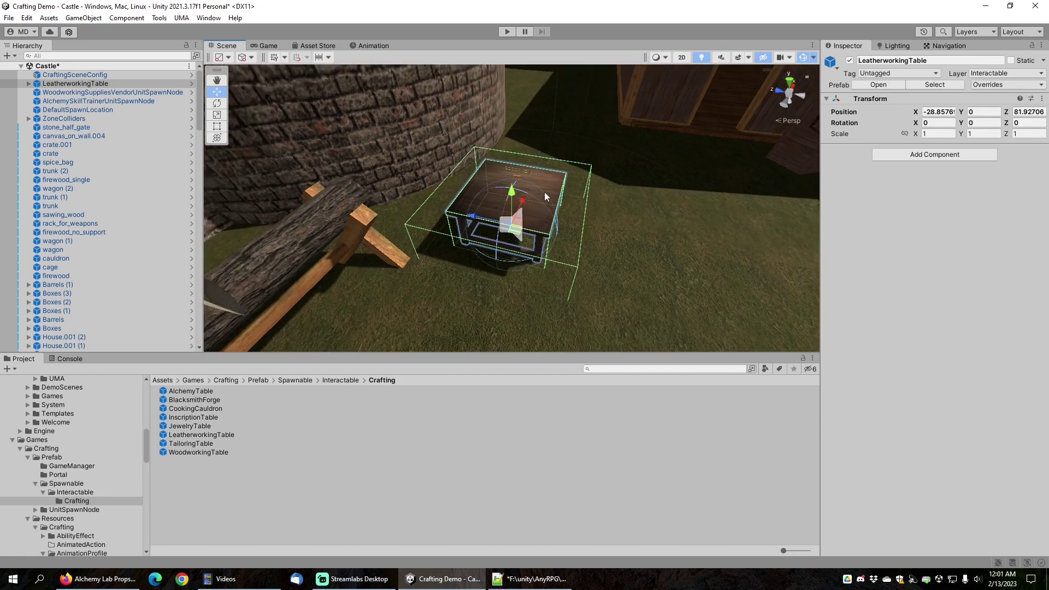
{"action": "left_click", "coordinate": [508, 32]}
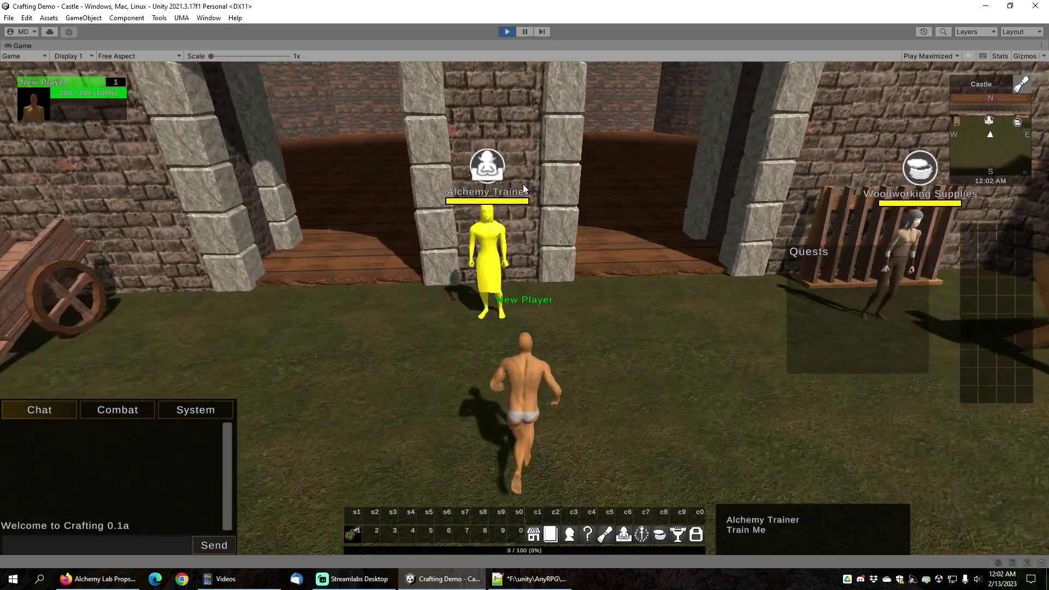
{"action": "right_click", "coordinate": [487, 208]}
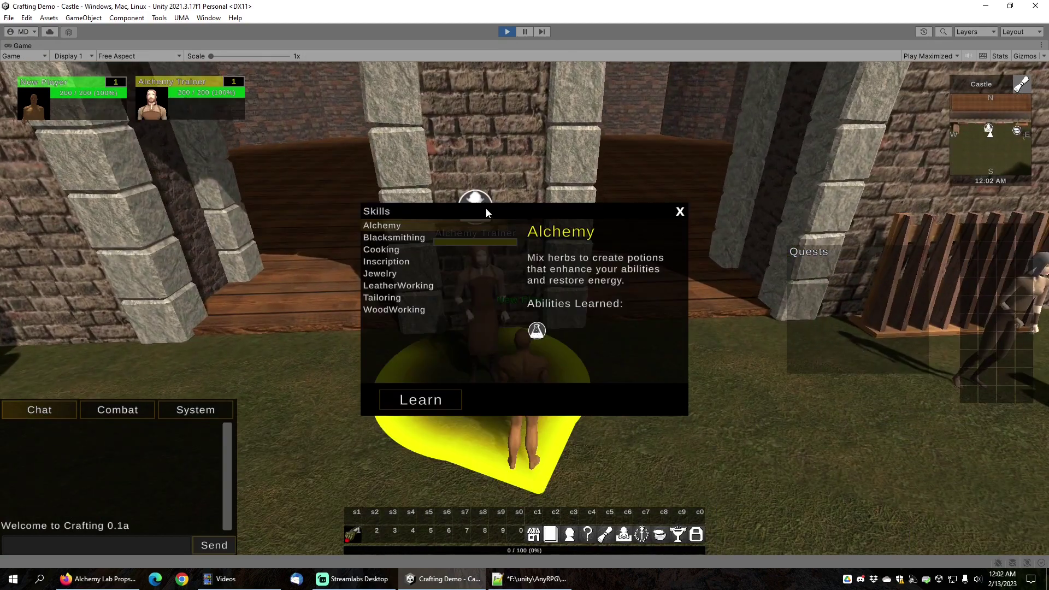
{"action": "left_click", "coordinate": [398, 285]}
{"action": "left_click", "coordinate": [420, 400]}
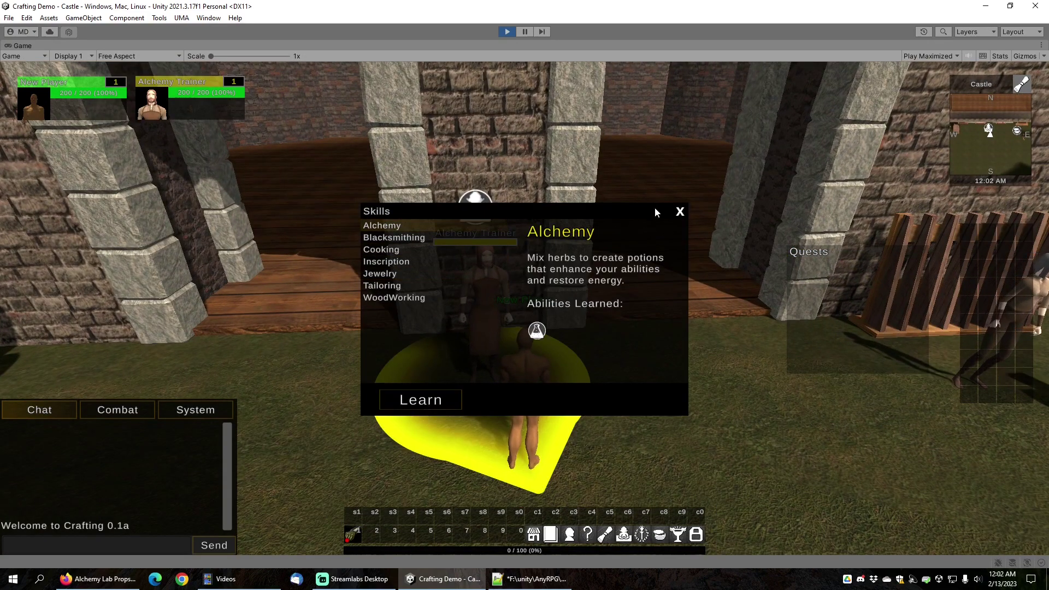
{"action": "left_click", "coordinate": [680, 212]}
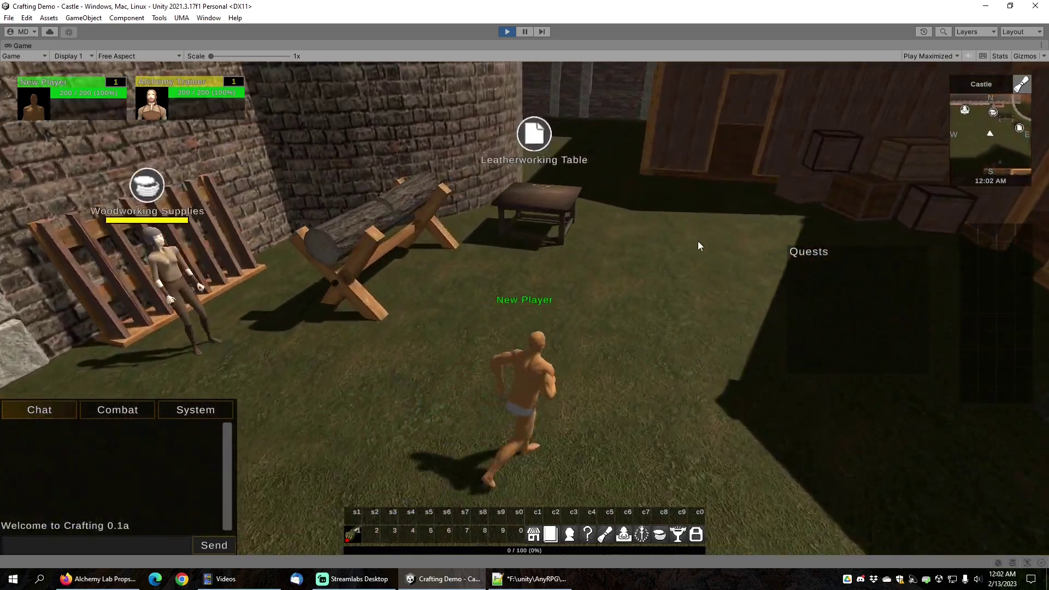
View the recipes at the Leatherworking Table, and raise the character to level 2 with the chat command /setlevel 2.
{"action": "right_click", "coordinate": [560, 229]}
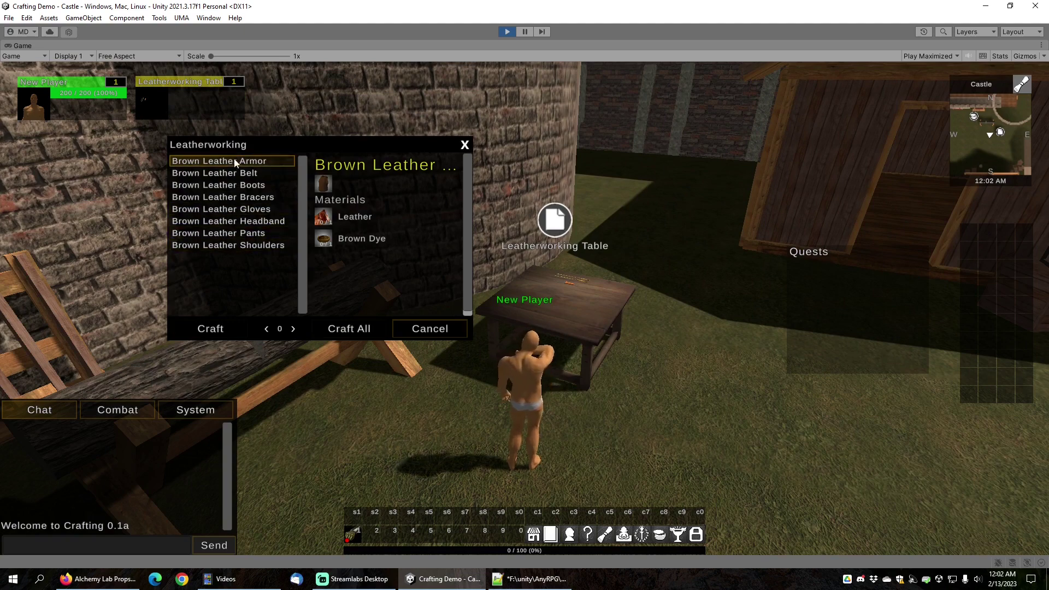
{"action": "left_click", "coordinate": [464, 144]}
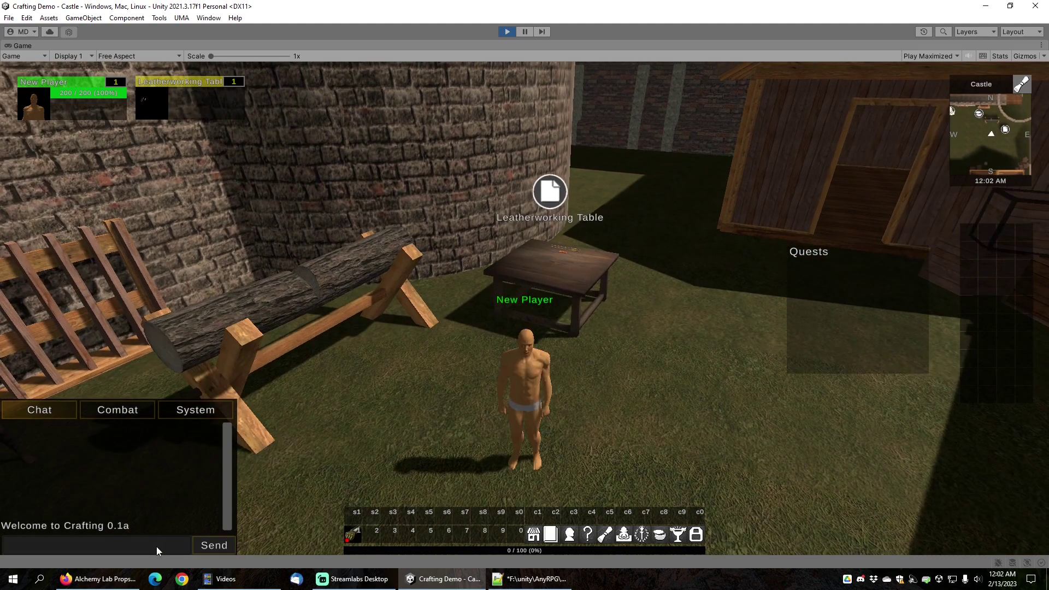
{"action": "left_click", "coordinate": [156, 546]}
{"action": "type", "text": "/setl"}
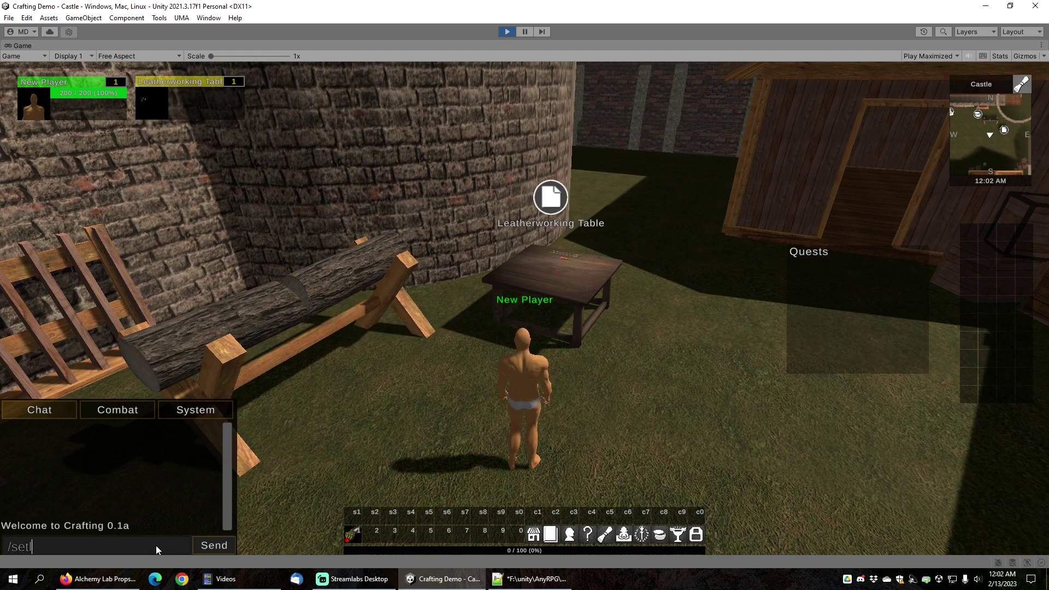
{"action": "type", "text": "evel 2"}
{"action": "key", "text": "Return"}
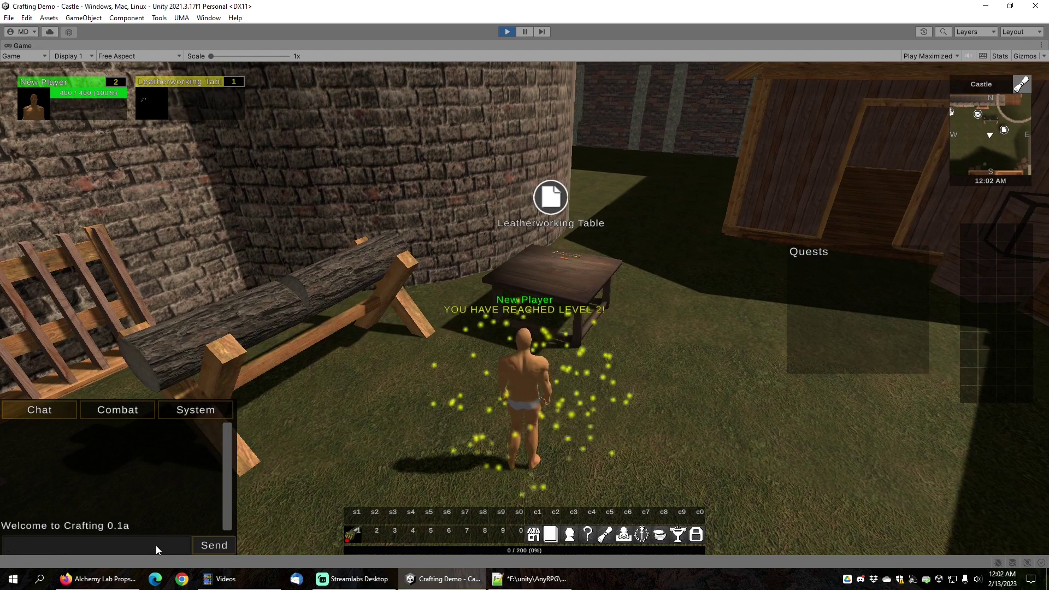
Check the Leatherworking Table's recipe list again at level 2, down to the blue leather items.
{"action": "left_click", "coordinate": [547, 229]}
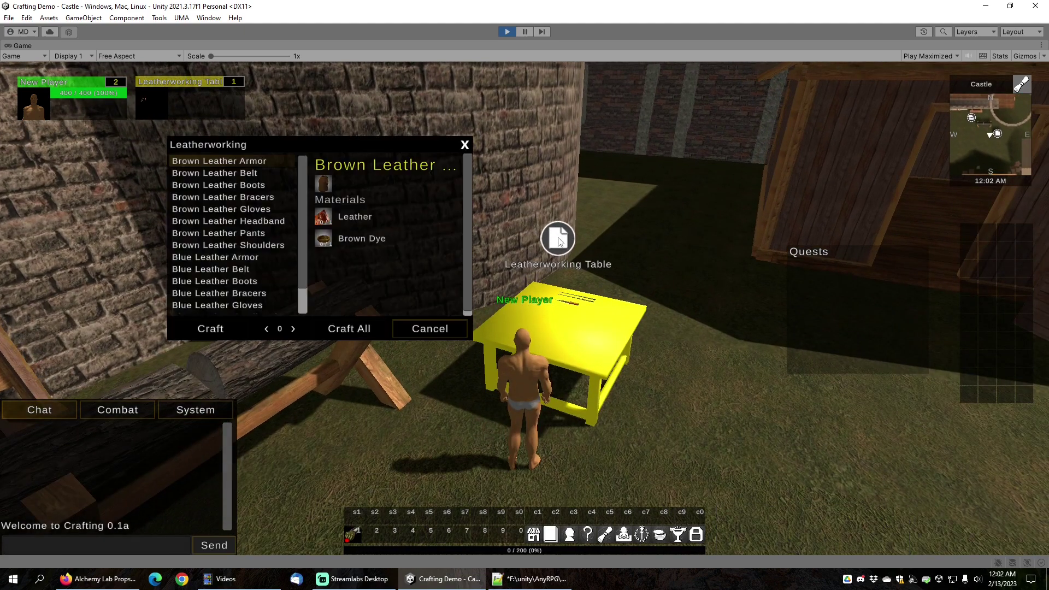
{"action": "scroll", "coordinate": [216, 266], "scroll_direction": "down", "scroll_amount": 2}
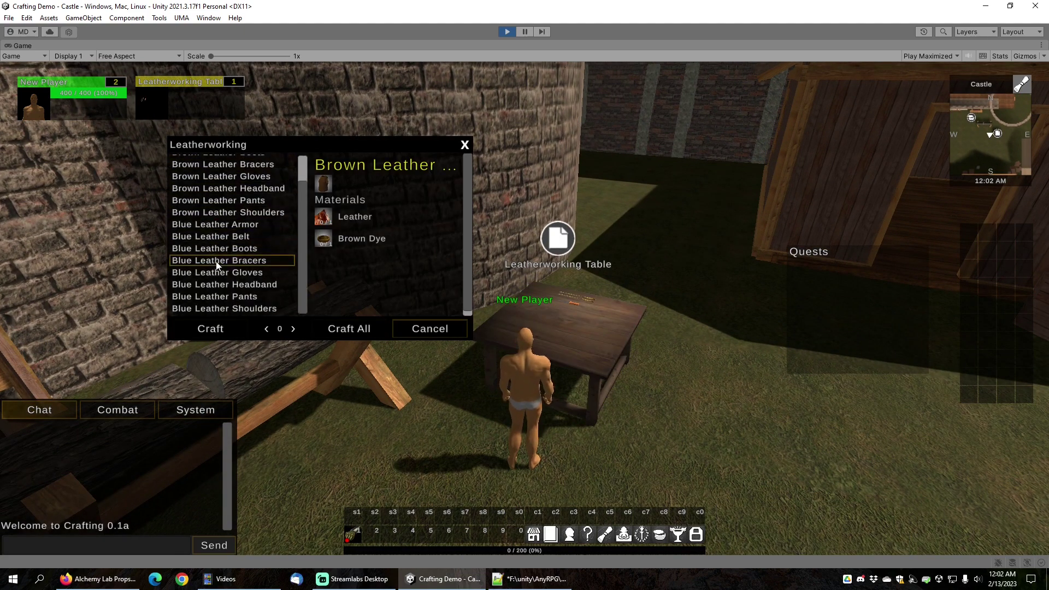
{"action": "left_click", "coordinate": [464, 145]}
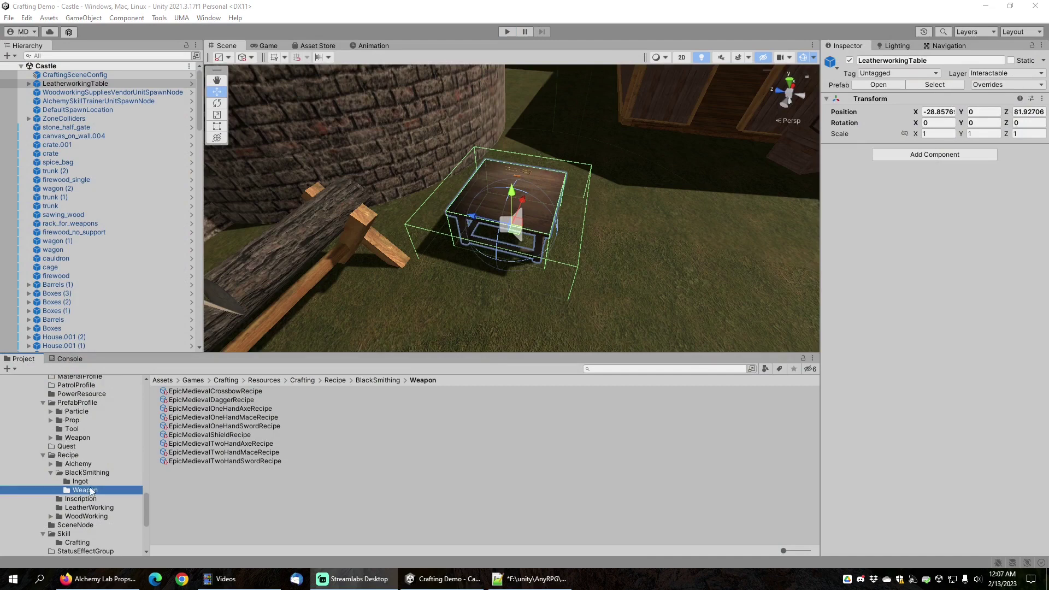
Examine EpicMedievalCrossbowRecipe, and EpicMedievalBowRecipeItem in the Item > Consumable > Recipe folder.
{"action": "left_click", "coordinate": [202, 391]}
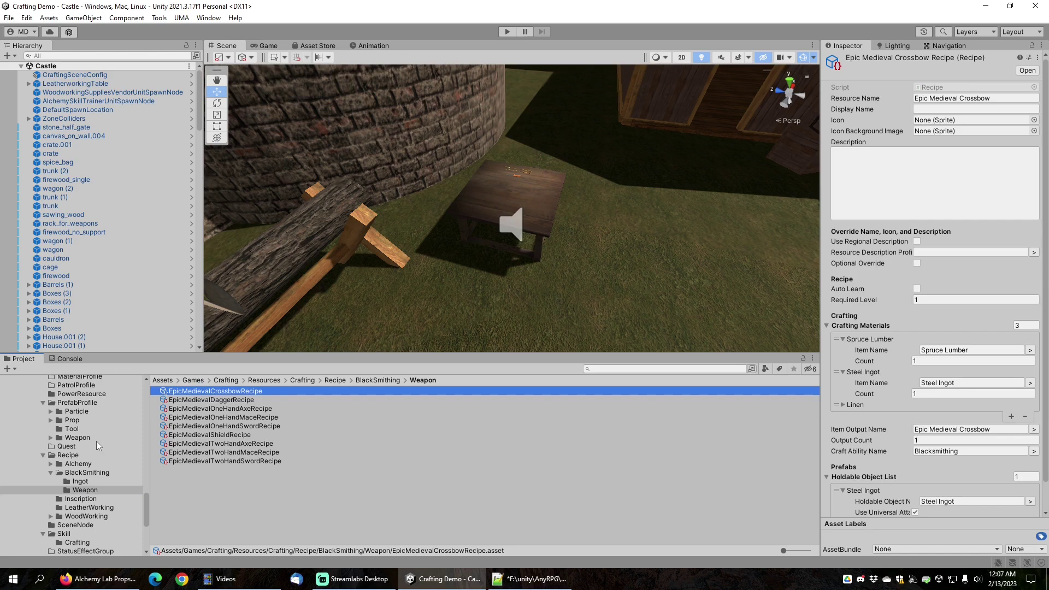
{"action": "scroll", "coordinate": [99, 441], "scroll_direction": "up", "scroll_amount": 3}
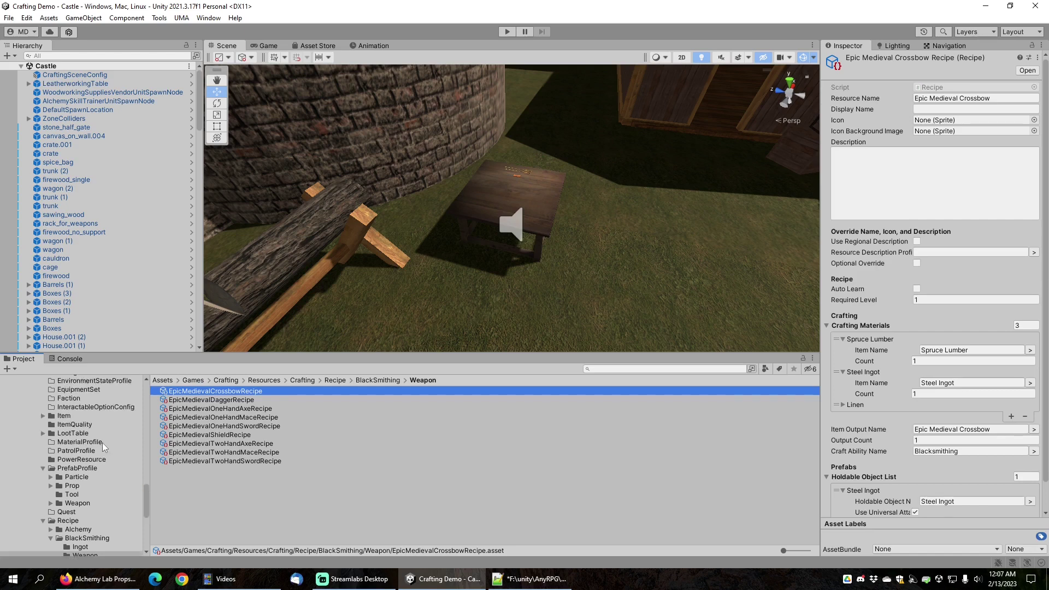
{"action": "scroll", "coordinate": [103, 442], "scroll_direction": "up", "scroll_amount": 2}
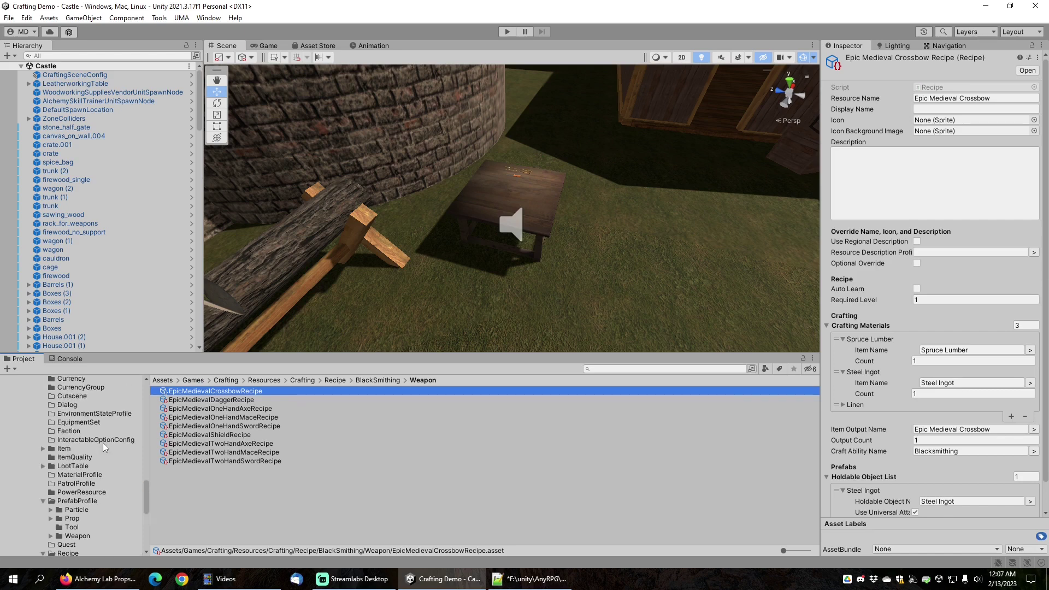
{"action": "left_click", "coordinate": [43, 449]}
{"action": "scroll", "coordinate": [50, 453], "scroll_direction": "down", "scroll_amount": 2}
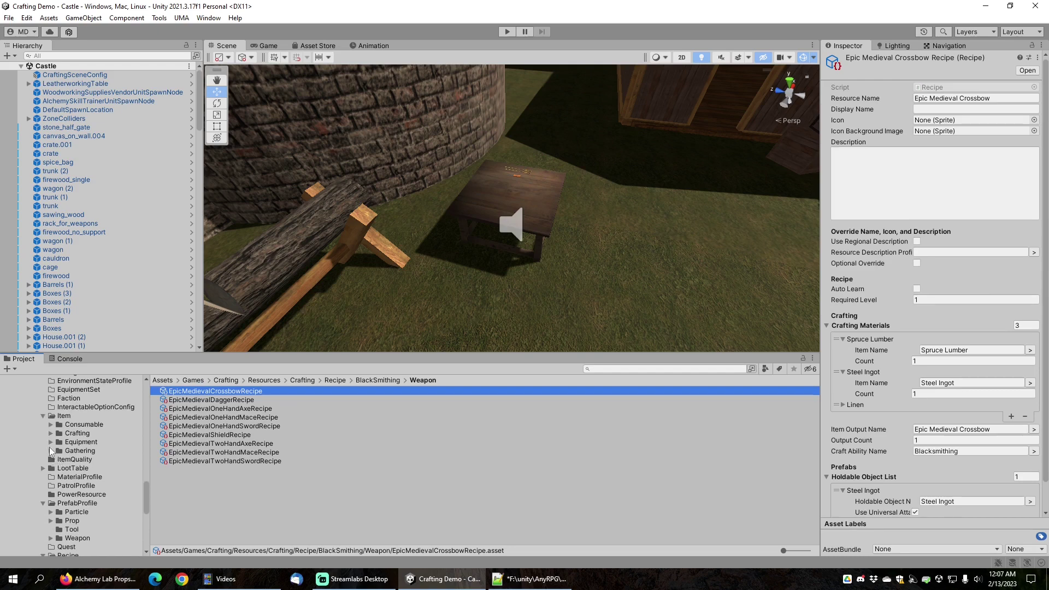
{"action": "left_click", "coordinate": [51, 425]}
{"action": "left_click", "coordinate": [67, 435]}
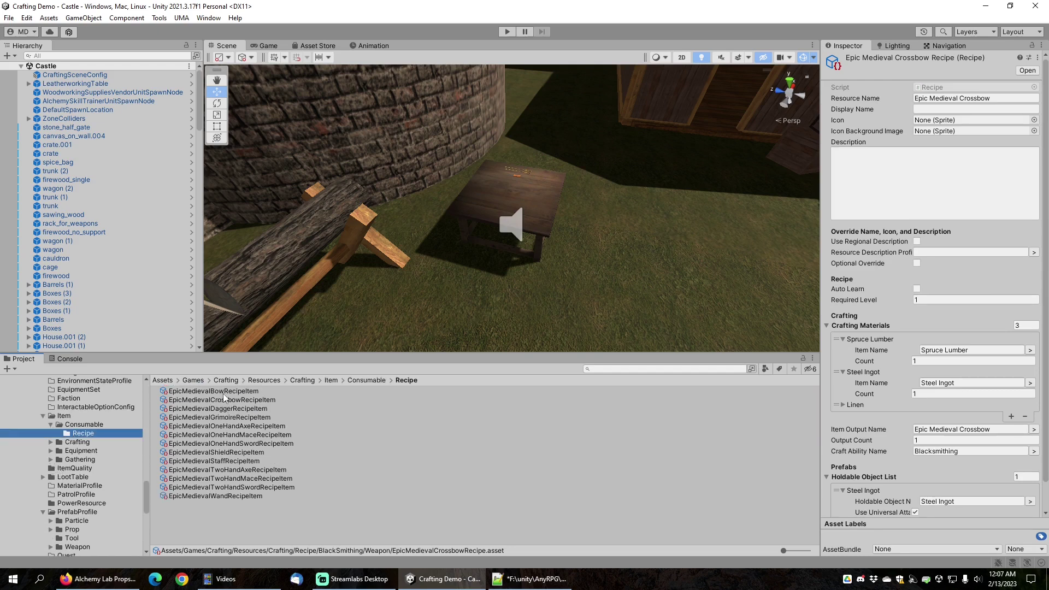
{"action": "left_click", "coordinate": [224, 391]}
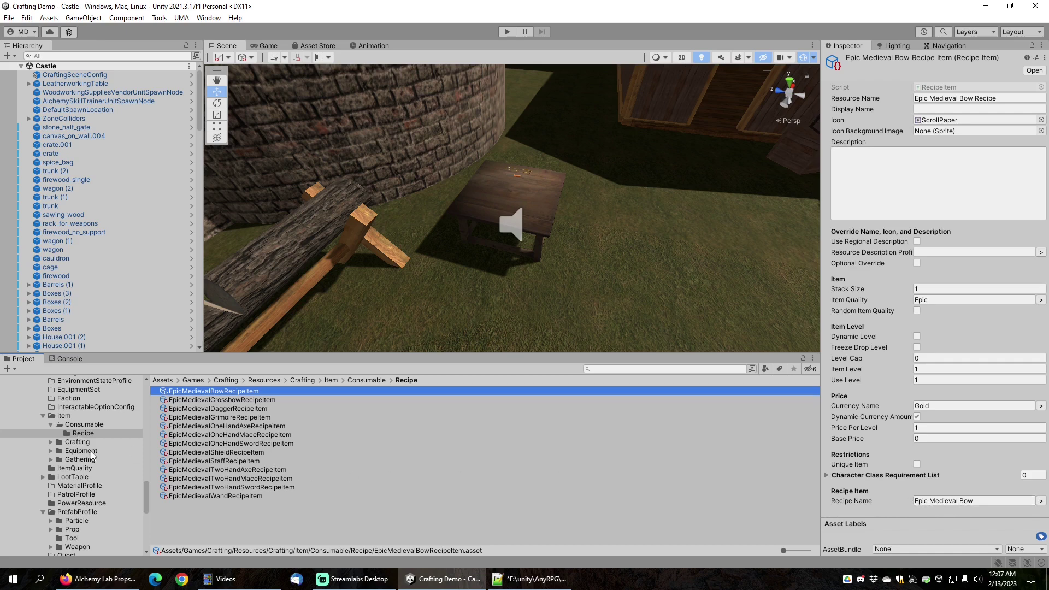
Duplicate EpicMedievalWeaponsVendorCollection in the VendorCollection > Weapons folder.
{"action": "scroll", "coordinate": [94, 458], "scroll_direction": "down", "scroll_amount": 5}
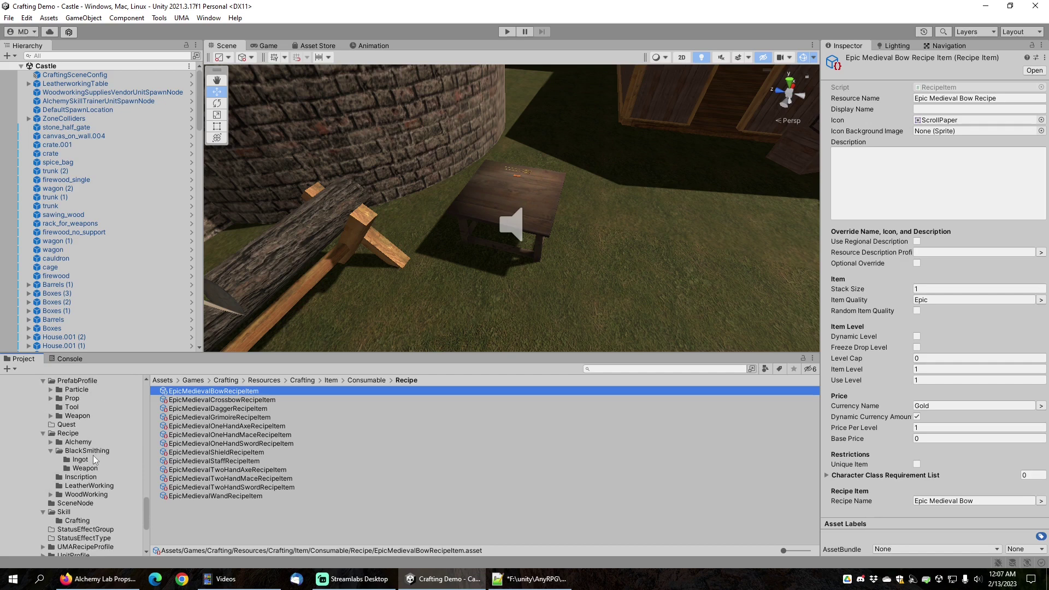
{"action": "scroll", "coordinate": [96, 460], "scroll_direction": "down", "scroll_amount": 5}
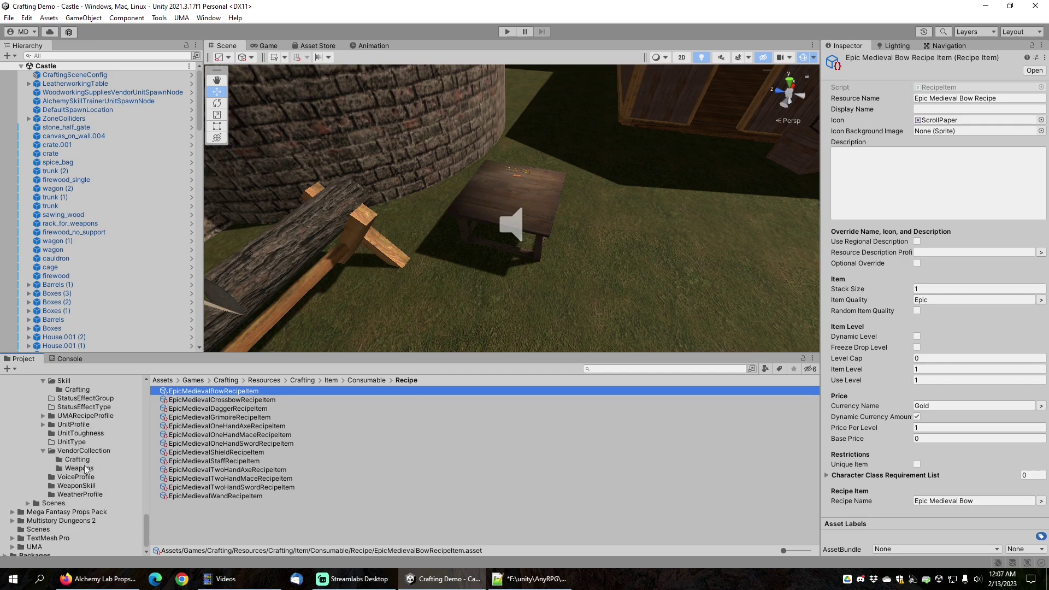
{"action": "left_click", "coordinate": [85, 468]}
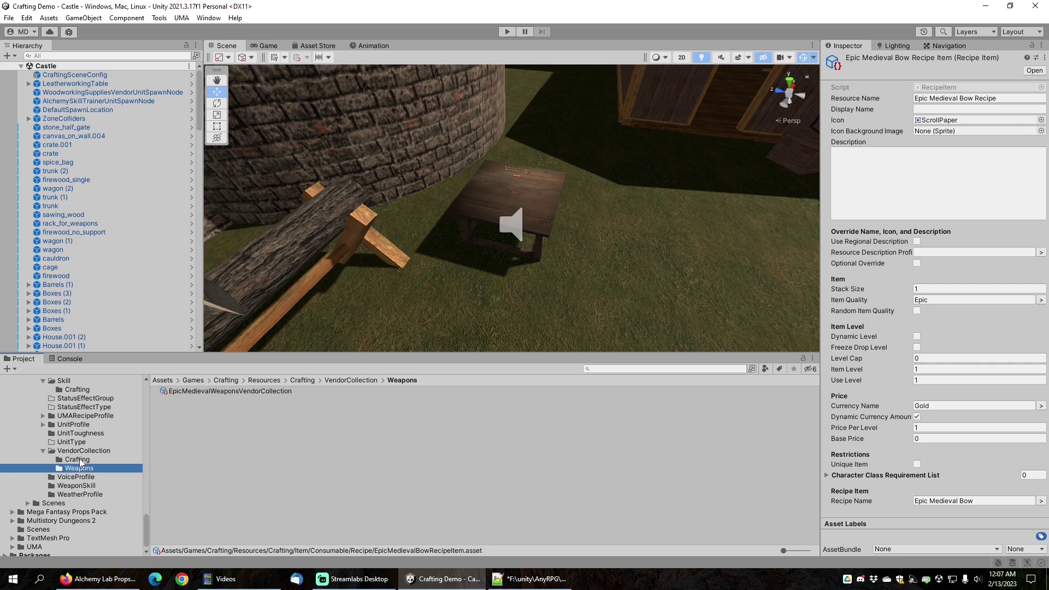
{"action": "left_click", "coordinate": [205, 391]}
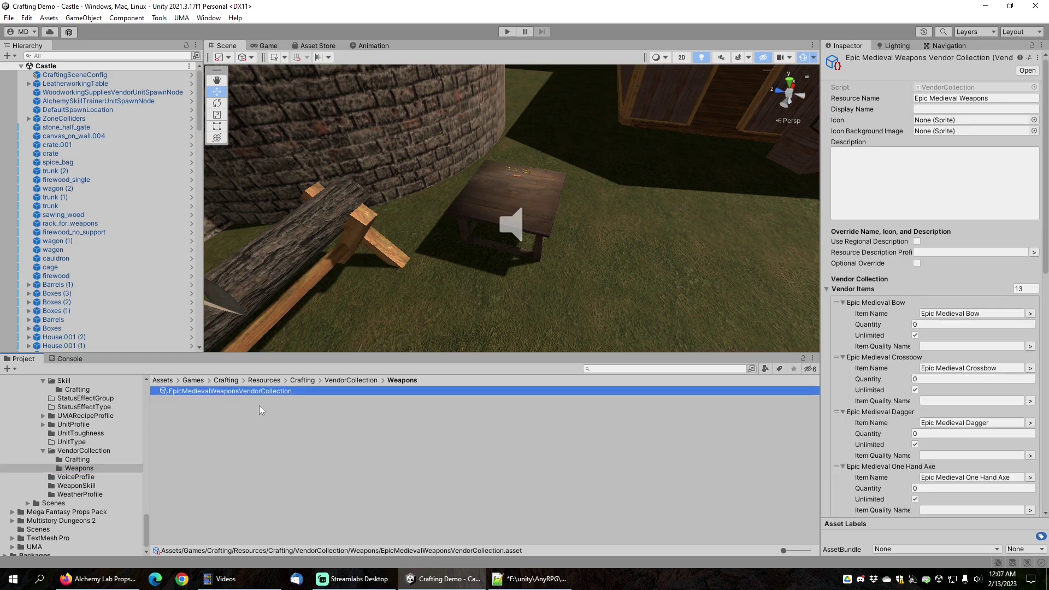
{"action": "key", "text": "ctrl+d"}
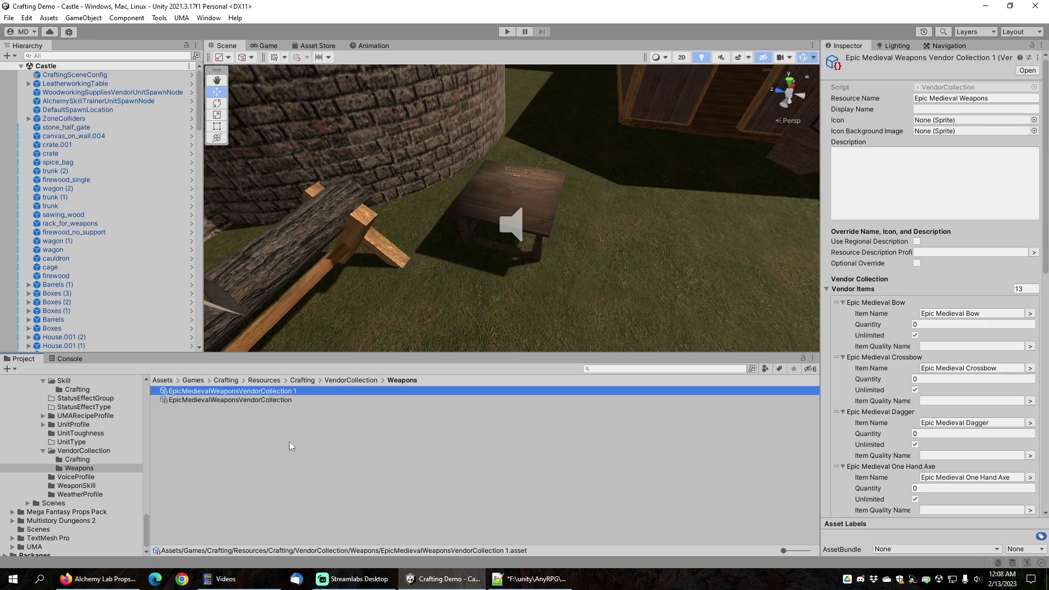
Rename the duplicated vendor collection asset as EpicMedievalWeaponRecipesVendorCollection.
{"action": "key", "text": "F2"}
{"action": "key", "text": "End"}
{"action": "key", "text": "BackSpace"}
{"action": "key", "text": "BackSpace"}
{"action": "key", "text": "Left"}
{"action": "key", "text": "Left"}
{"action": "key", "text": "Left"}
{"action": "key", "text": "Left"}
{"action": "key", "text": "Left"}
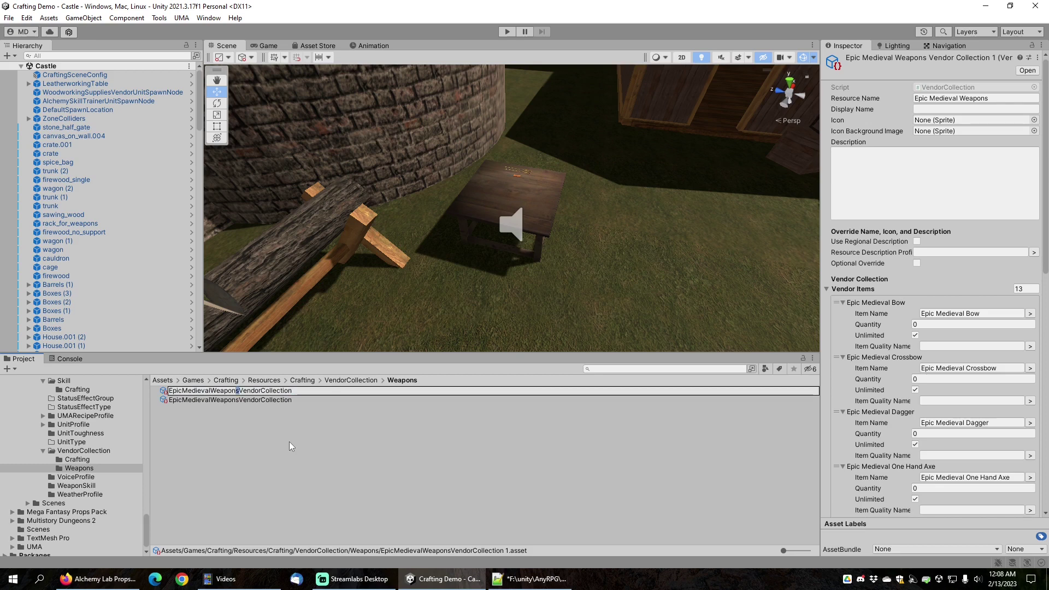
{"action": "key", "text": "BackSpace"}
{"action": "type", "text": "Recipes"}
{"action": "key", "text": "Return"}
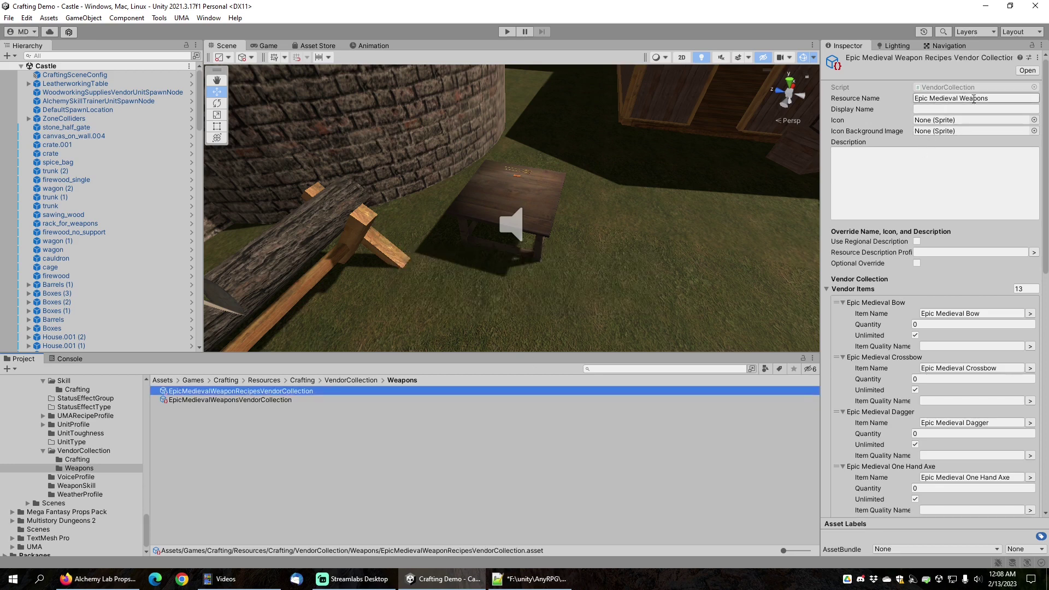
Set the new vendor collection's resource name to Epic Medieval Weapon Recipes.
{"action": "left_click", "coordinate": [1025, 98]}
{"action": "left_click", "coordinate": [1026, 99]}
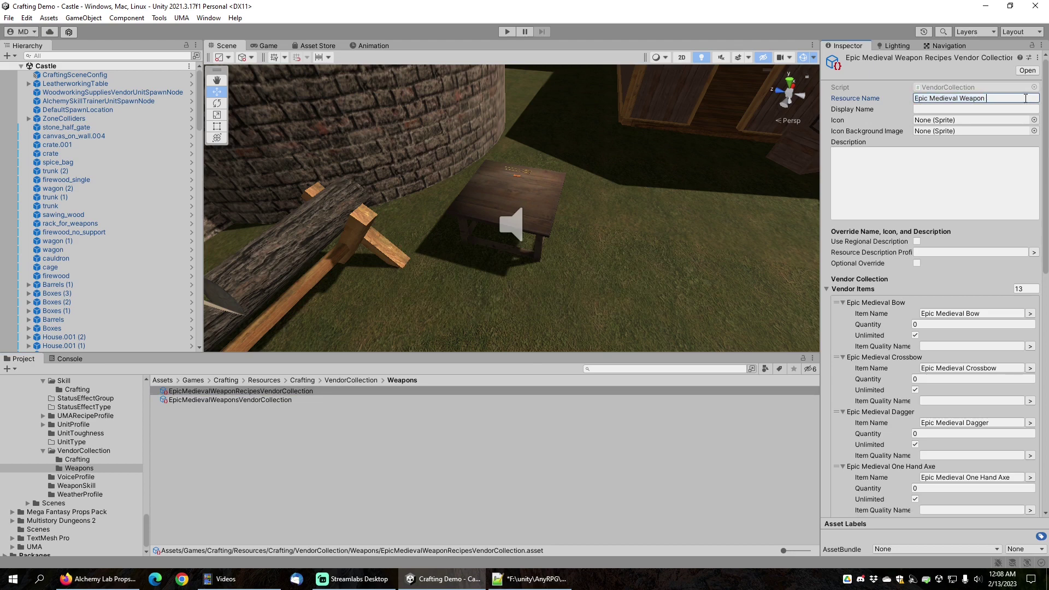
{"action": "key", "text": "BackSpace"}
{"action": "type", "text": "Recipes"}
Replace the first four vendor items with the Epic Medieval Bow Recipe, Crossbow Recipe, Dagger Recipe and One Hand Axe Recipe.
{"action": "left_click", "coordinate": [1030, 315]}
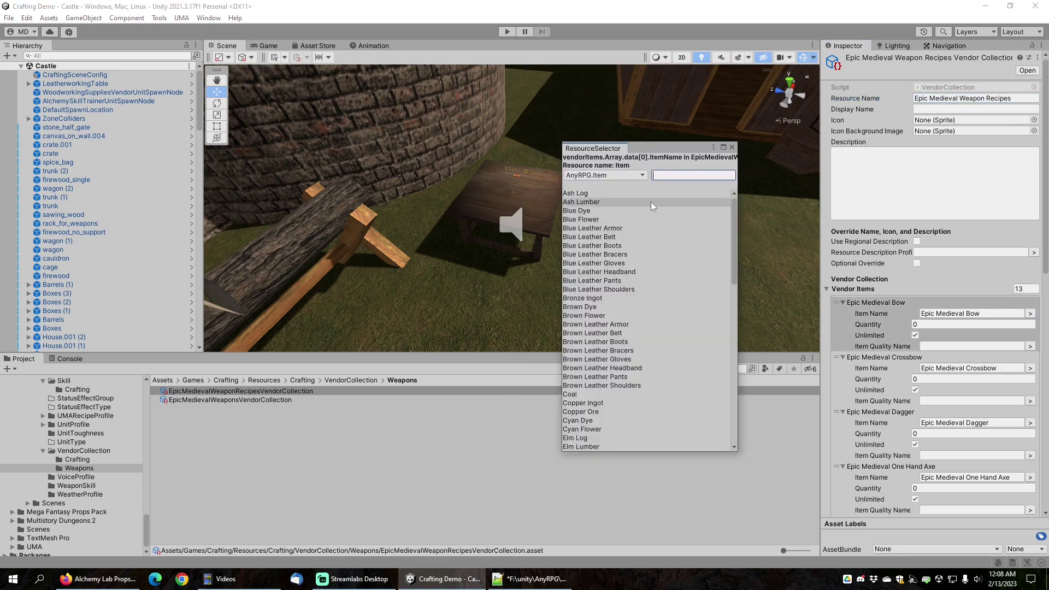
{"action": "type", "text": "epic"}
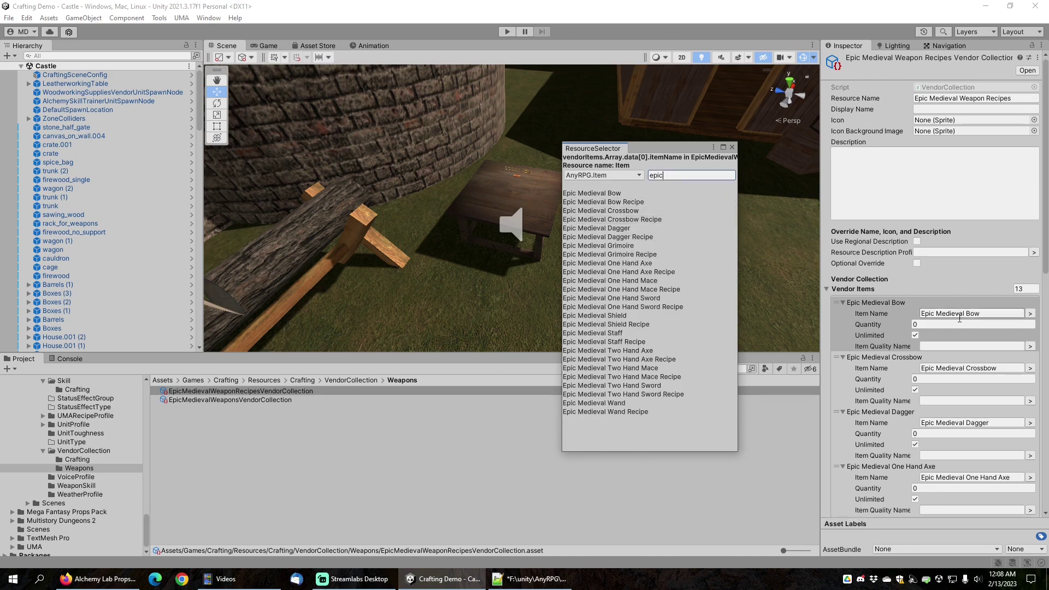
{"action": "left_click", "coordinate": [626, 203]}
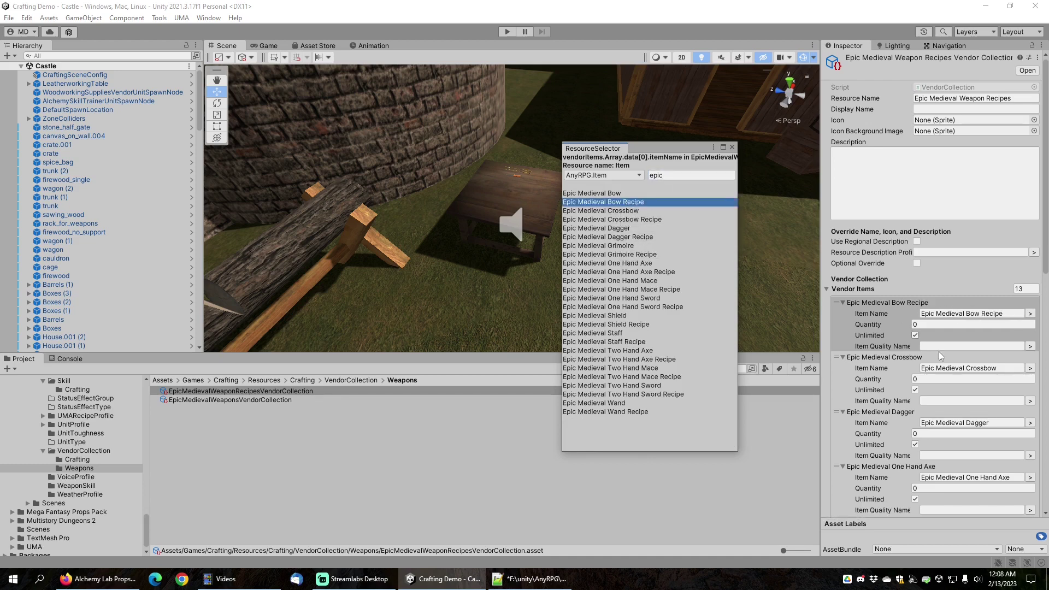
{"action": "left_click", "coordinate": [1030, 369]}
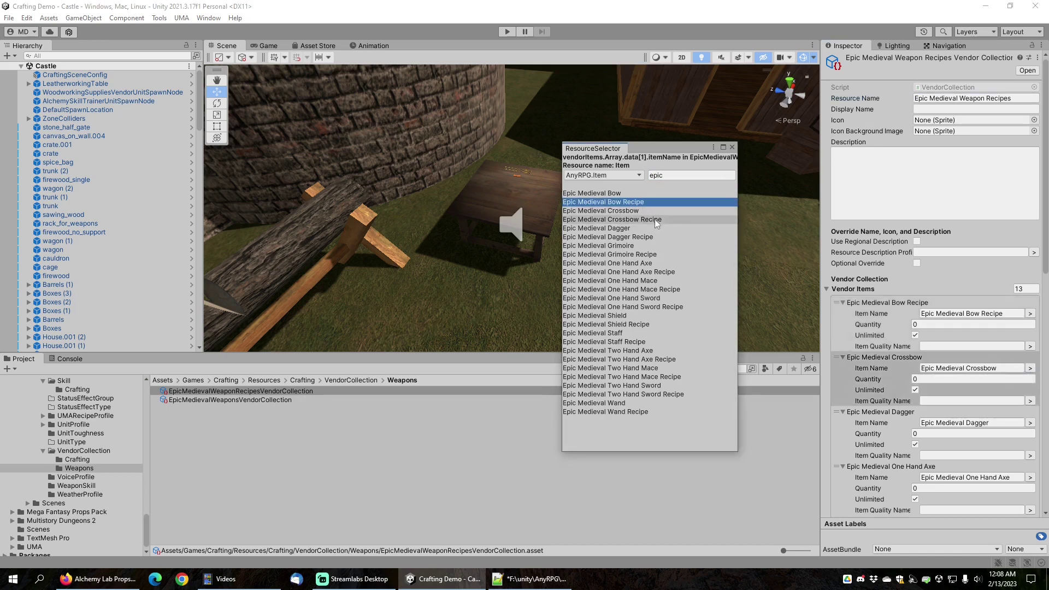
{"action": "left_click", "coordinate": [656, 219]}
{"action": "left_click", "coordinate": [1030, 423]}
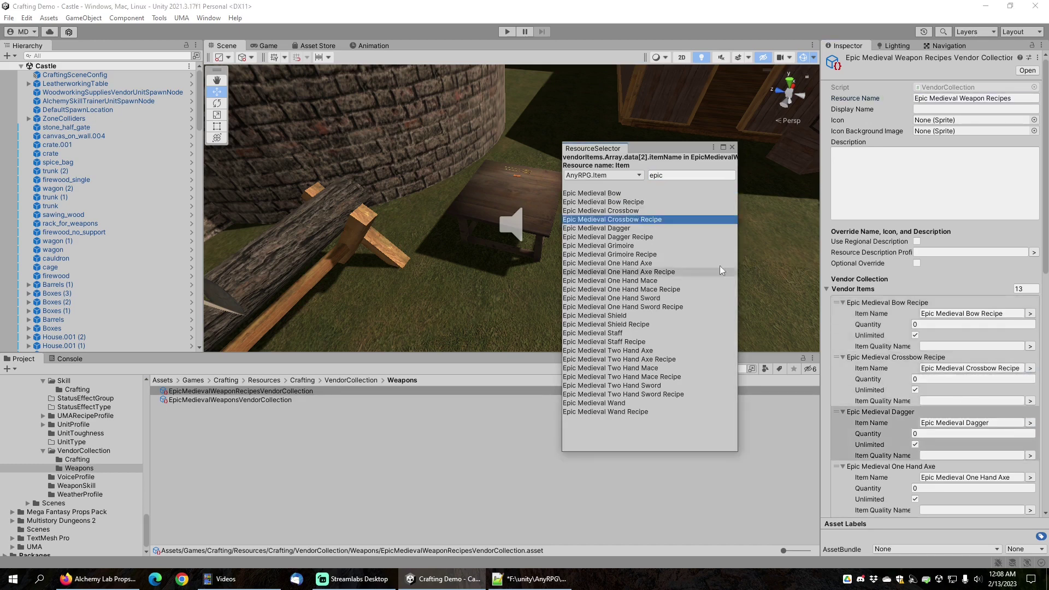
{"action": "left_click", "coordinate": [645, 237]}
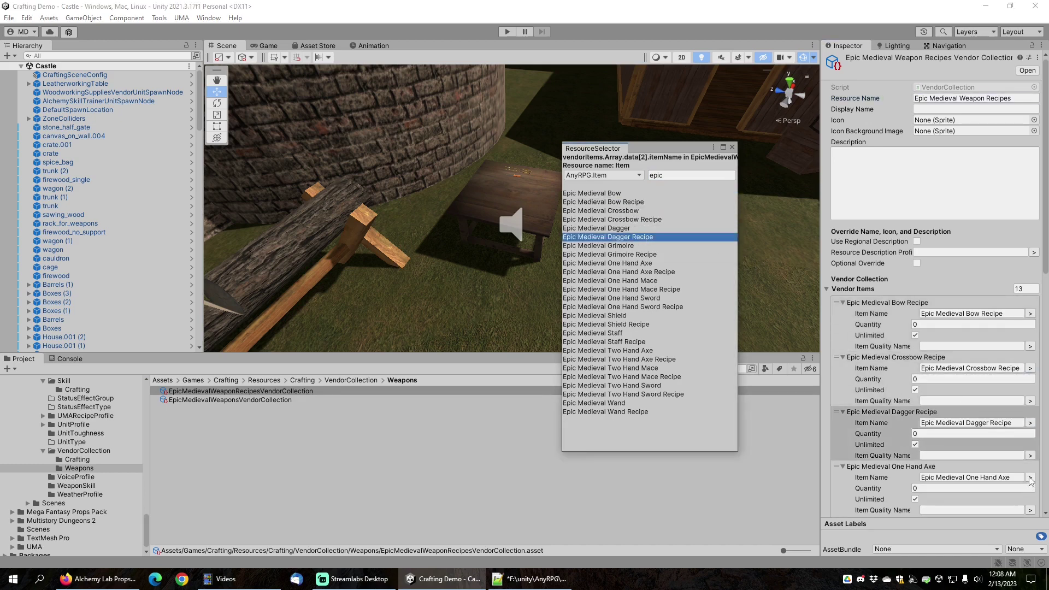
{"action": "left_click", "coordinate": [1030, 478]}
{"action": "left_click", "coordinate": [658, 271]}
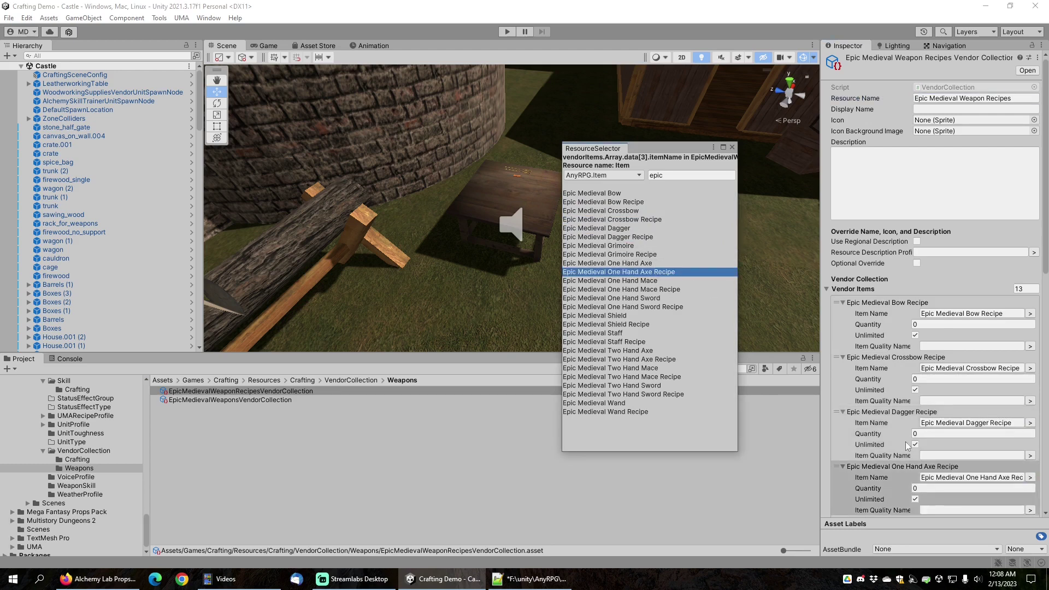
Reduce the recipe vendor collection's vendor items to 4 and close the resource selector.
{"action": "scroll", "coordinate": [946, 439], "scroll_direction": "down", "scroll_amount": 1}
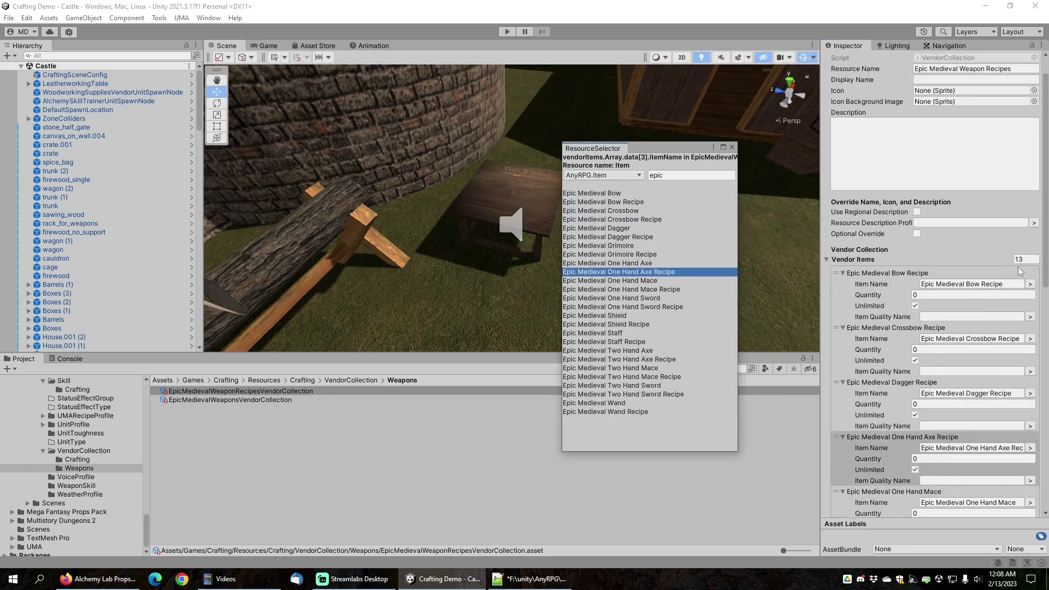
{"action": "left_click", "coordinate": [1022, 259]}
{"action": "type", "text": "4"}
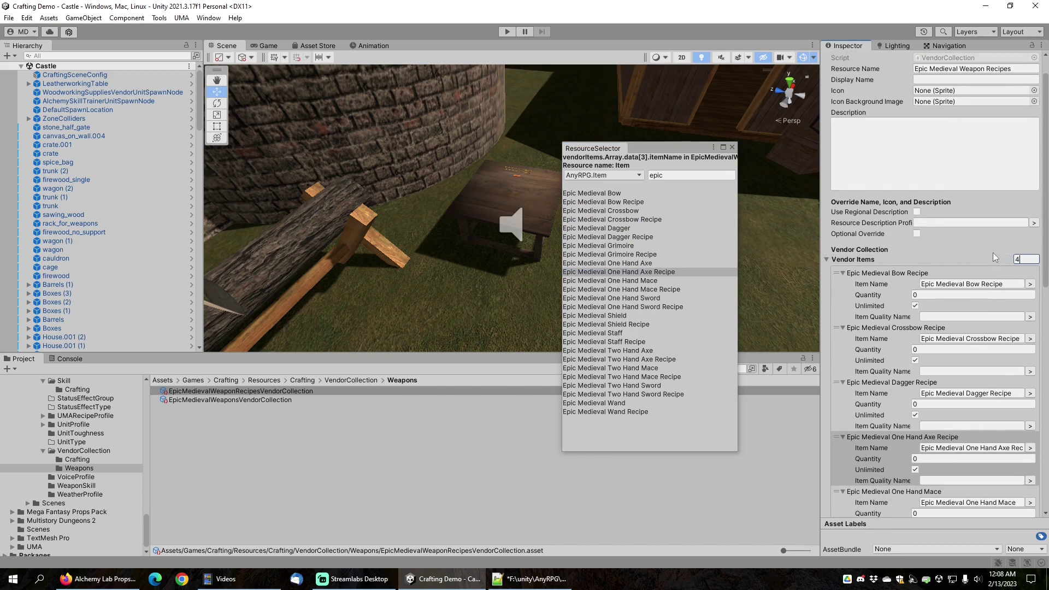
{"action": "key", "text": "Return"}
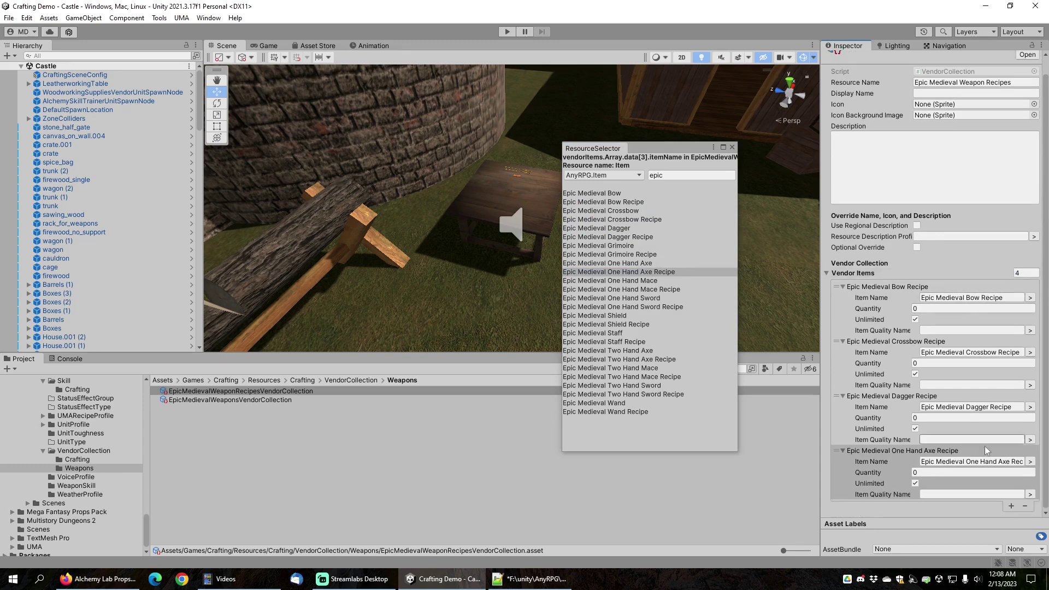
{"action": "left_click", "coordinate": [733, 147]}
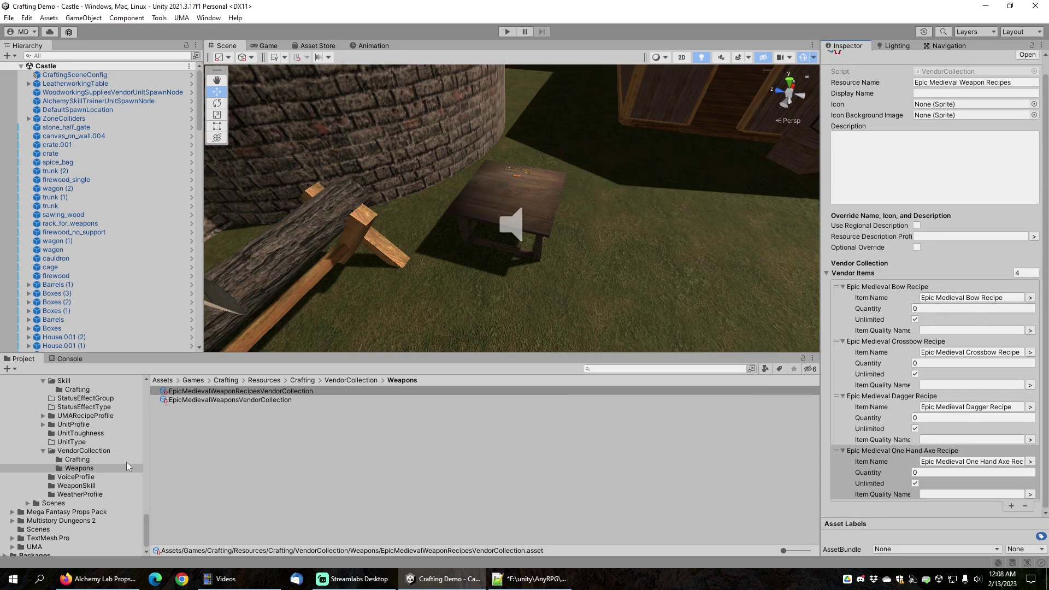
Add the Epic Medieval Weapon Recipes collection as a fourth vendor collection name on WoodworkingSuppliesVendorUnit in the UnitProfile > Vendor folder.
{"action": "left_click", "coordinate": [71, 425]}
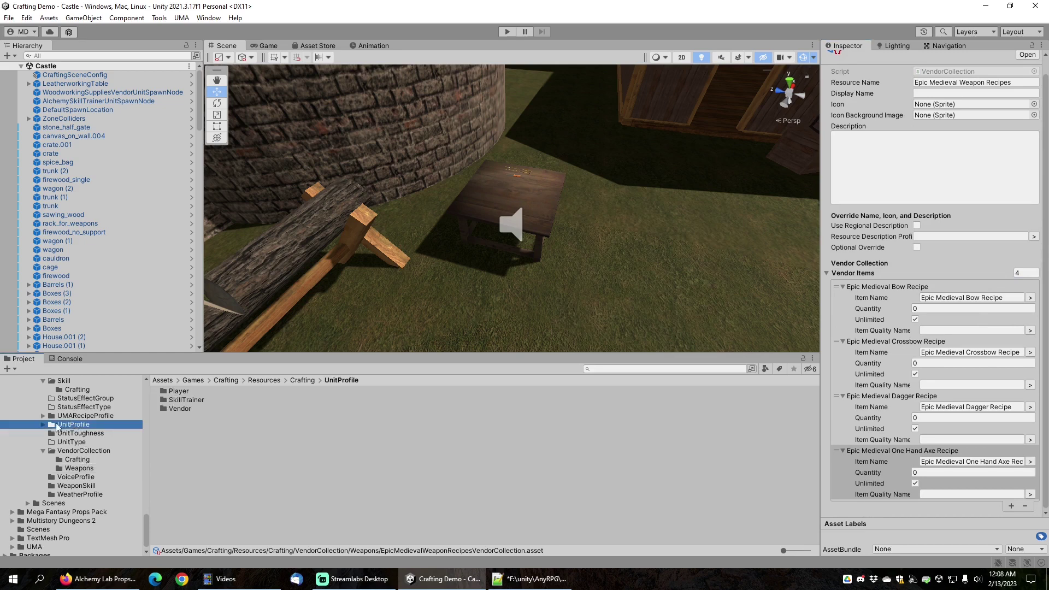
{"action": "left_click", "coordinate": [43, 425]}
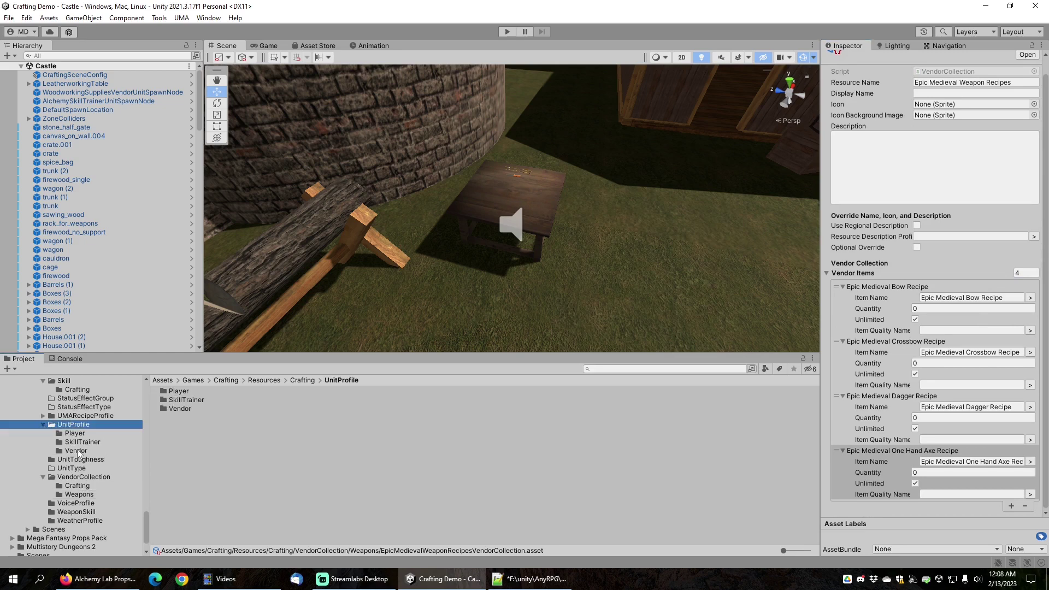
{"action": "left_click", "coordinate": [78, 453]}
{"action": "left_click", "coordinate": [207, 391]}
{"action": "scroll", "coordinate": [873, 376], "scroll_direction": "down", "scroll_amount": 4}
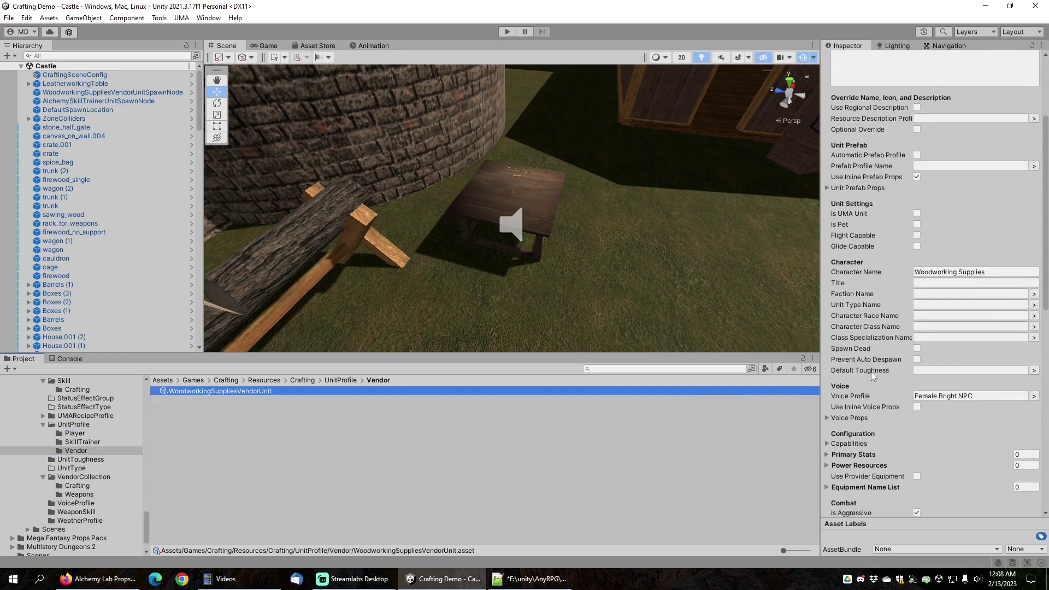
{"action": "scroll", "coordinate": [874, 376], "scroll_direction": "down", "scroll_amount": 10}
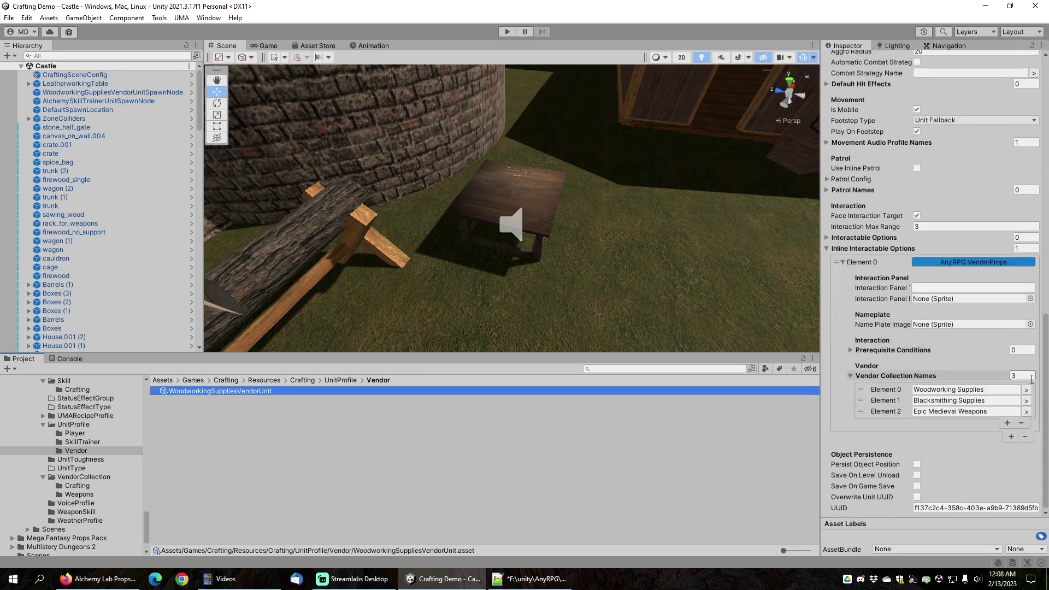
{"action": "left_click", "coordinate": [1008, 423]}
{"action": "left_click", "coordinate": [1027, 422]}
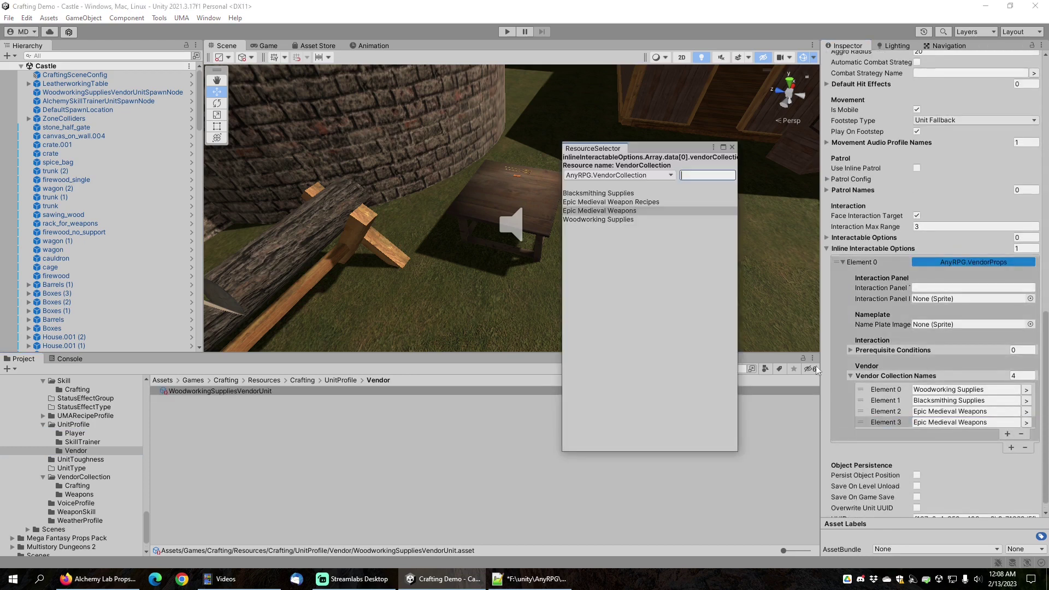
{"action": "left_click", "coordinate": [619, 202]}
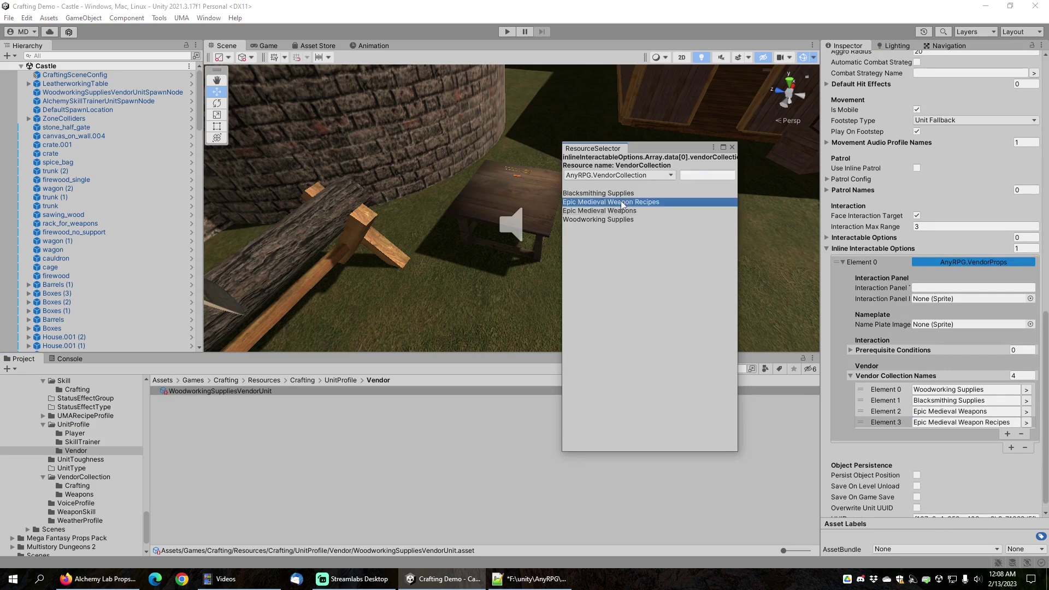
{"action": "left_click", "coordinate": [733, 147]}
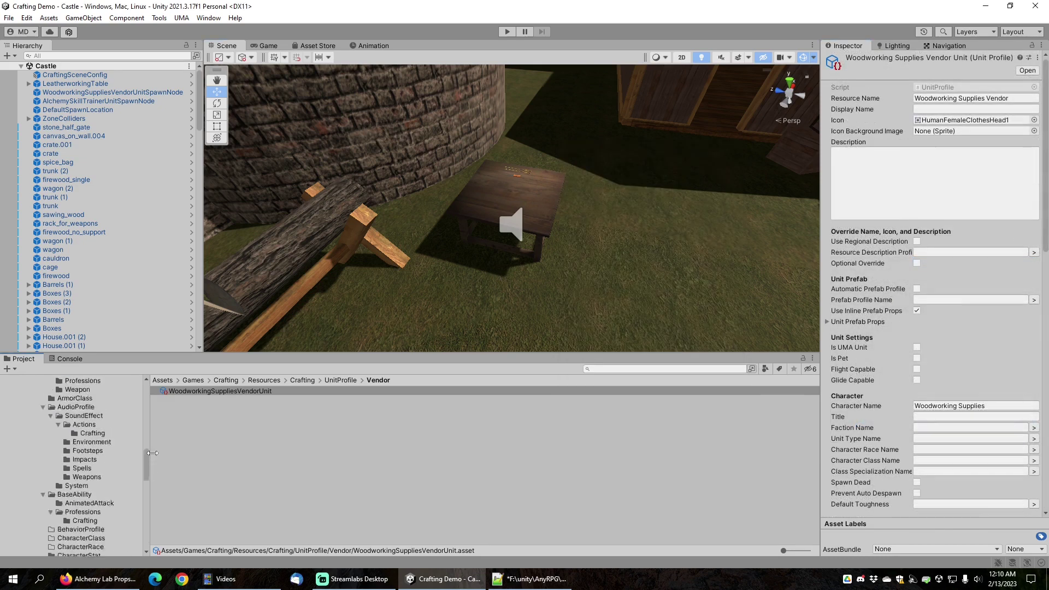
Replace the trunk in front of the wooden house with the BlacksmithForge prefab from the Spawnable > Interactable > Crafting folder.
{"action": "scroll", "coordinate": [152, 453], "scroll_direction": "up", "scroll_amount": 5}
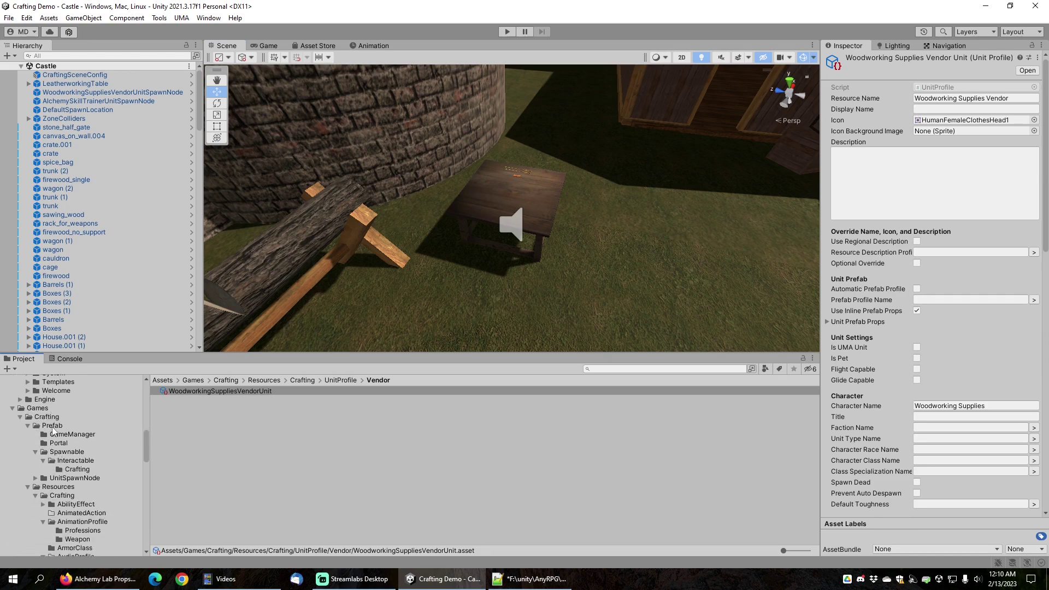
{"action": "left_click", "coordinate": [76, 469]}
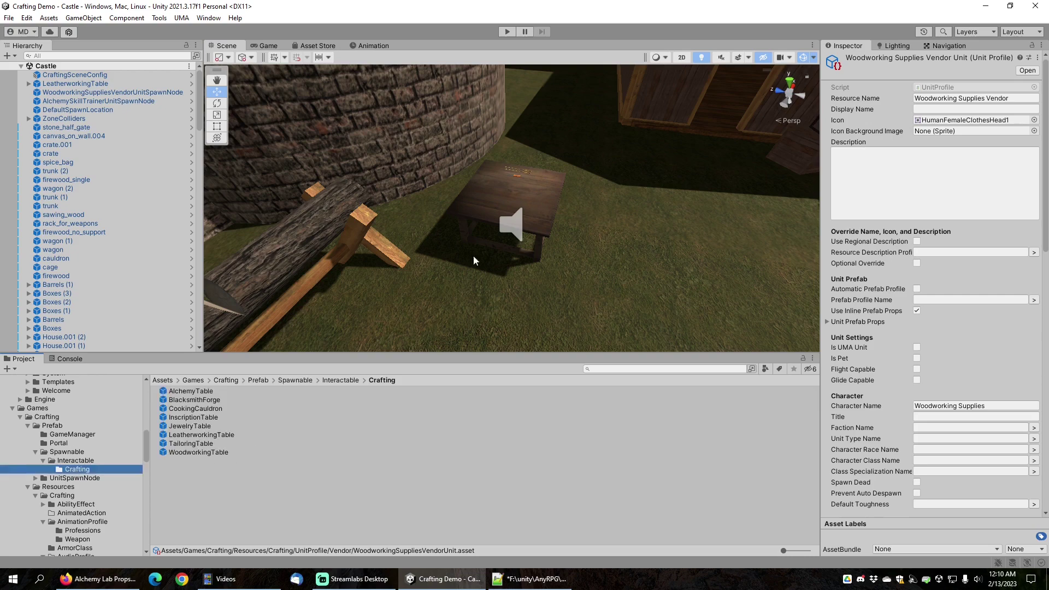
{"action": "right_click_drag", "start_coordinate": [473, 255], "coordinate": [552, 247]}
{"action": "left_click", "coordinate": [551, 248]}
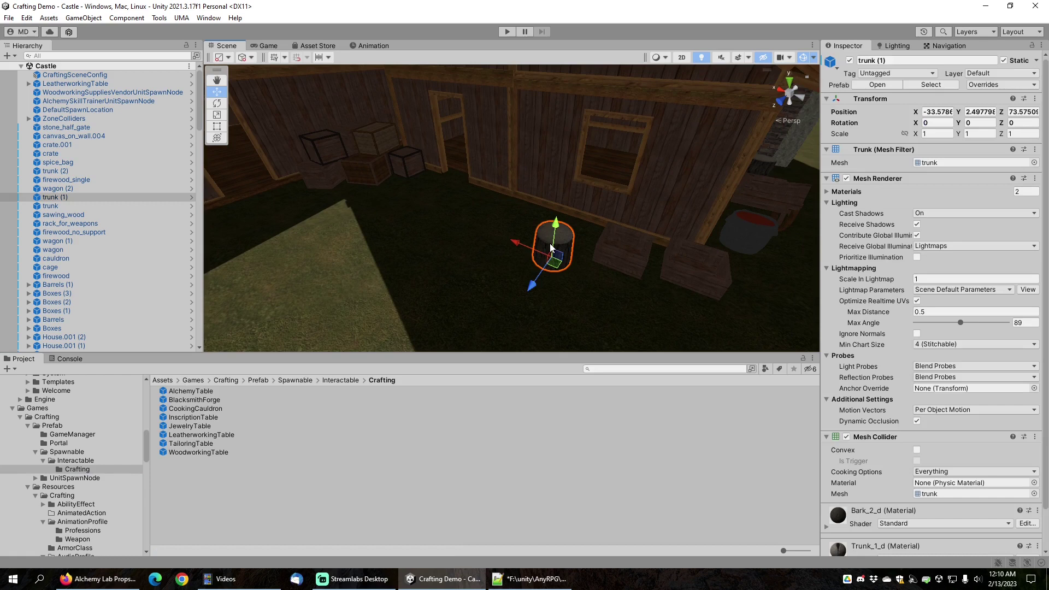
{"action": "key", "text": "Delete"}
{"action": "left_click_drag", "start_coordinate": [188, 401], "coordinate": [526, 251]}
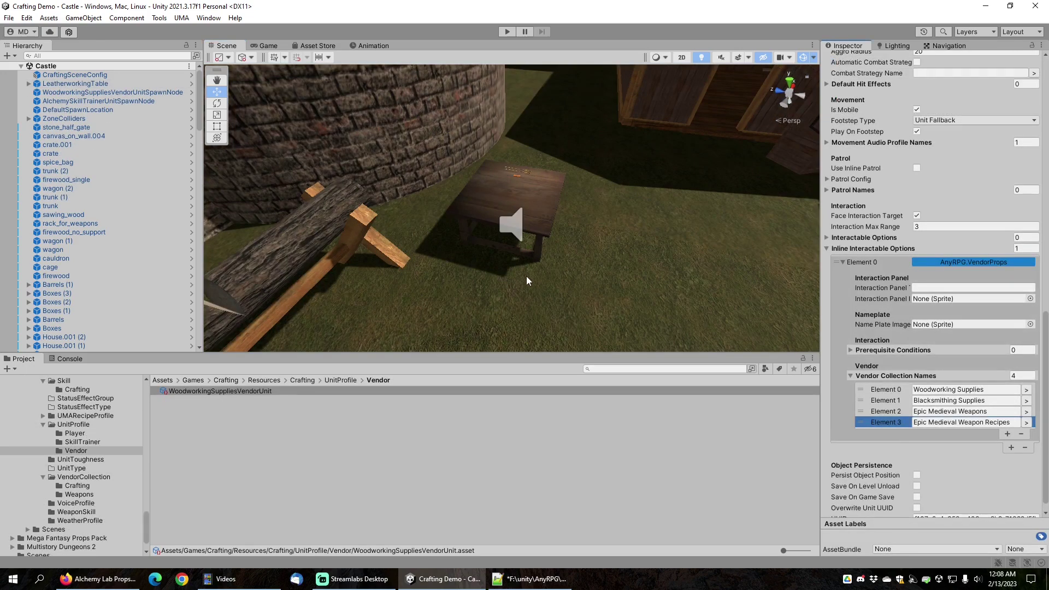
Run the game and learn the Blacksmithing skill from the Alchemy Trainer.
{"action": "left_click", "coordinate": [507, 32]}
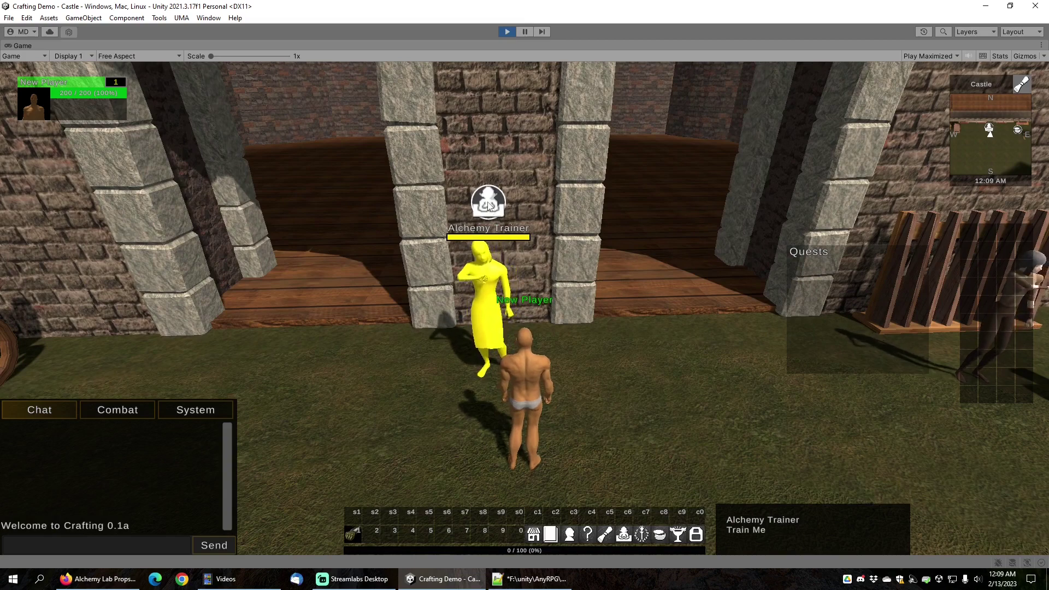
{"action": "left_click", "coordinate": [490, 203]}
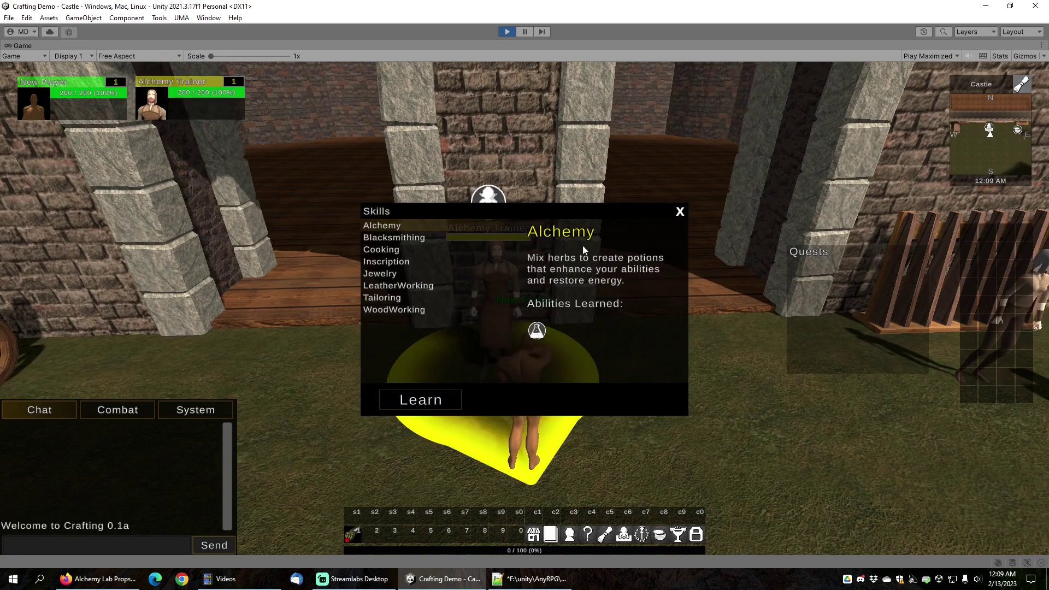
{"action": "left_click", "coordinate": [394, 237]}
{"action": "left_click", "coordinate": [428, 409]}
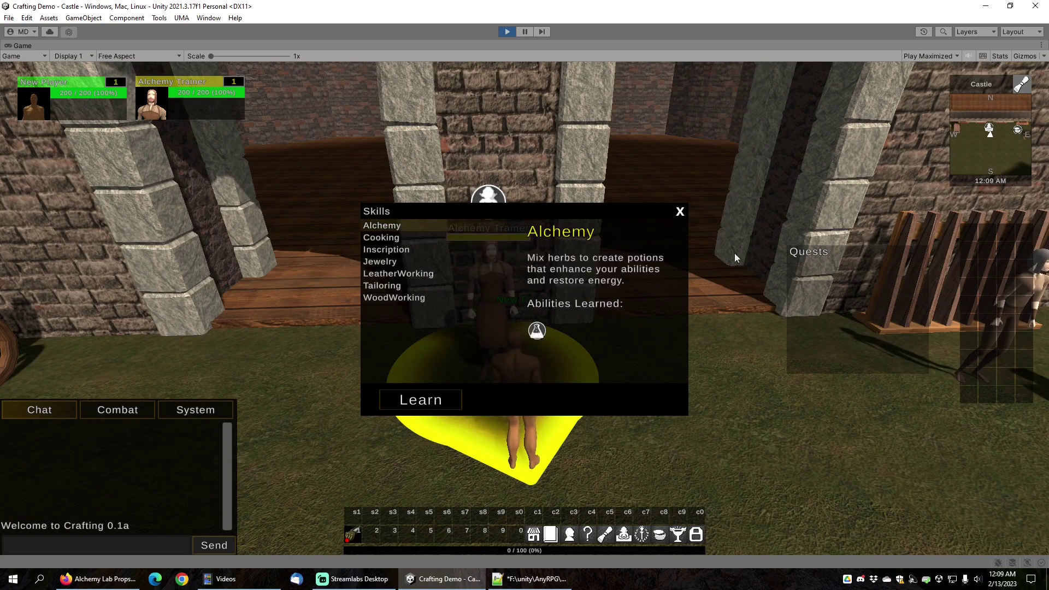
{"action": "left_click", "coordinate": [680, 211]}
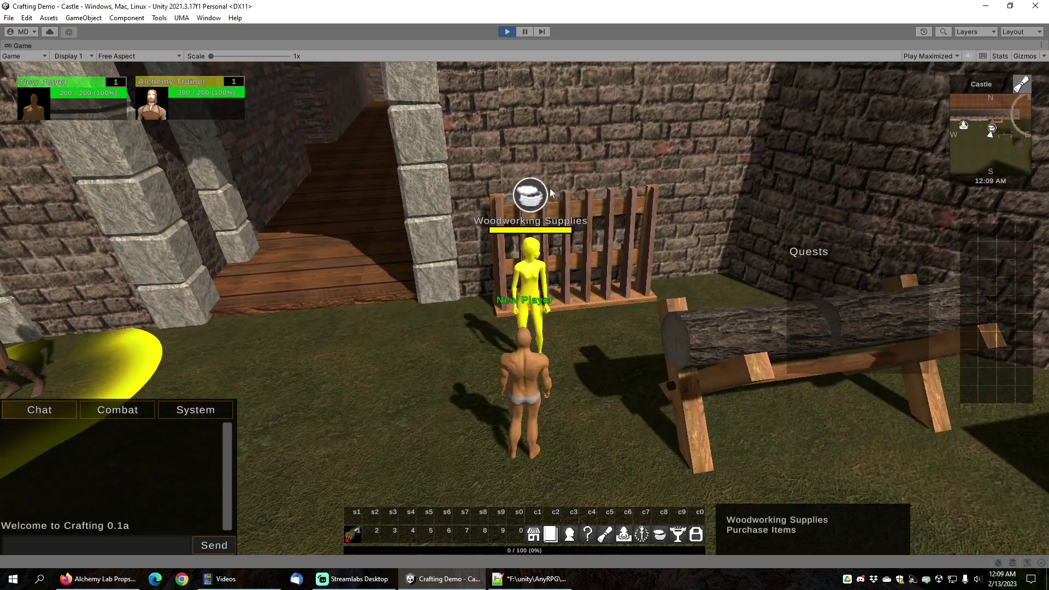
Talk to the Woodworking Supplies vendor and view the items in its Epic Medieval Weapon Recipes collection.
{"action": "left_click", "coordinate": [544, 190]}
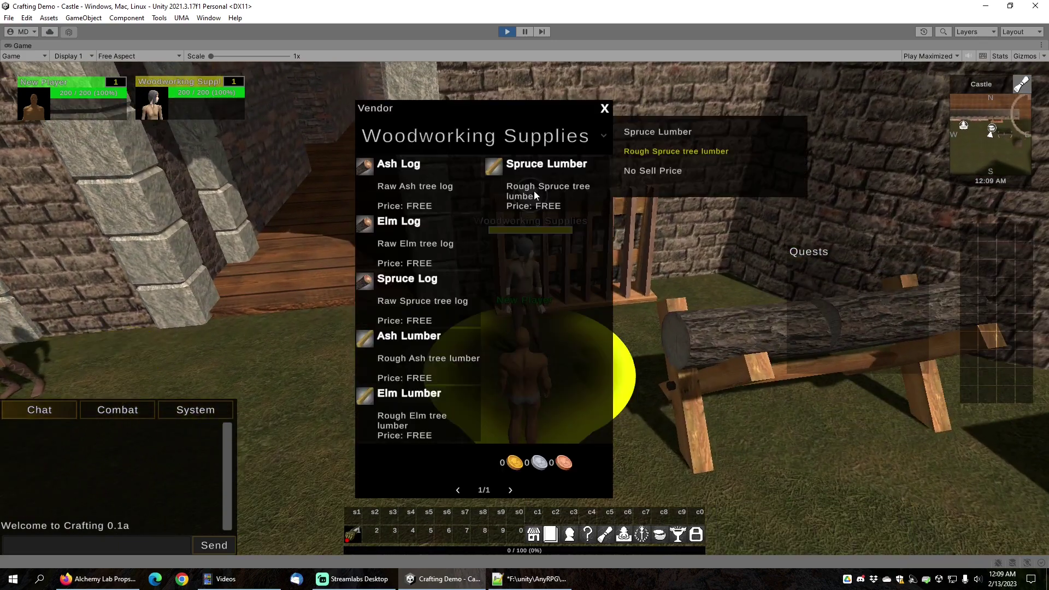
{"action": "left_click", "coordinate": [500, 131]}
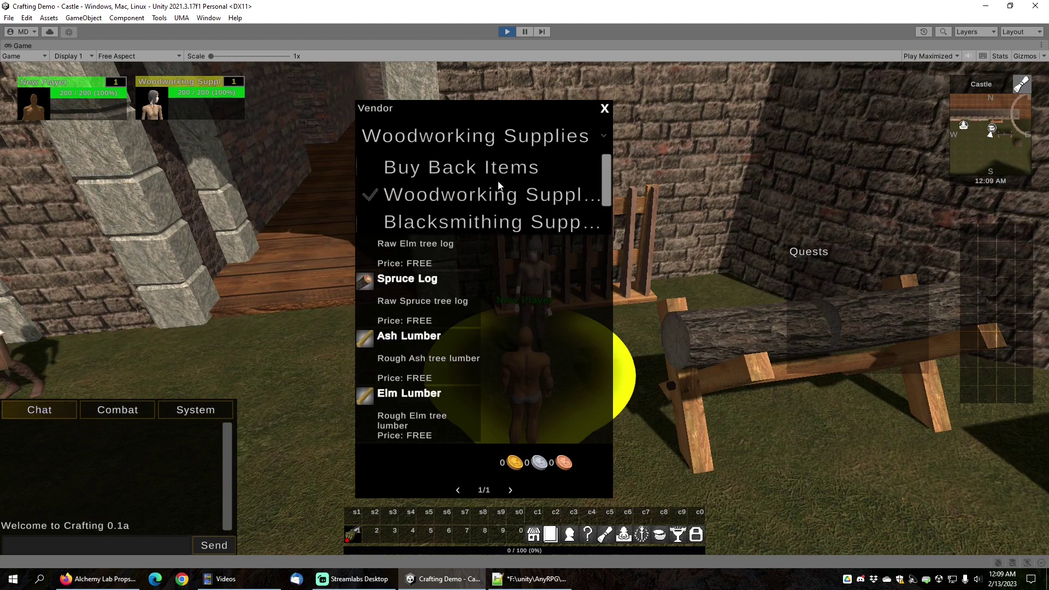
{"action": "scroll", "coordinate": [489, 197], "scroll_direction": "down", "scroll_amount": 3}
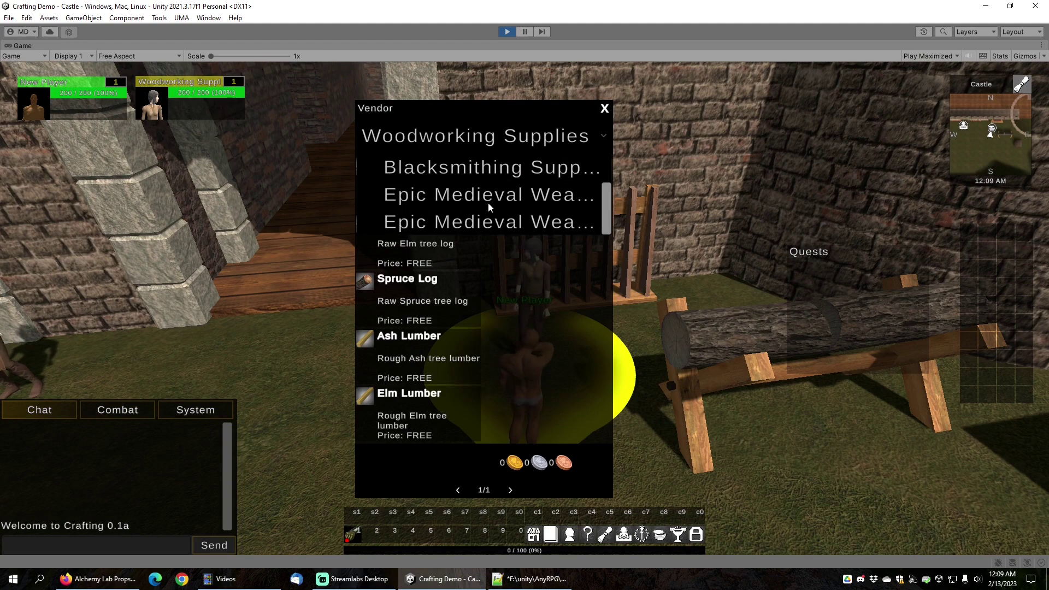
{"action": "left_click", "coordinate": [488, 203]}
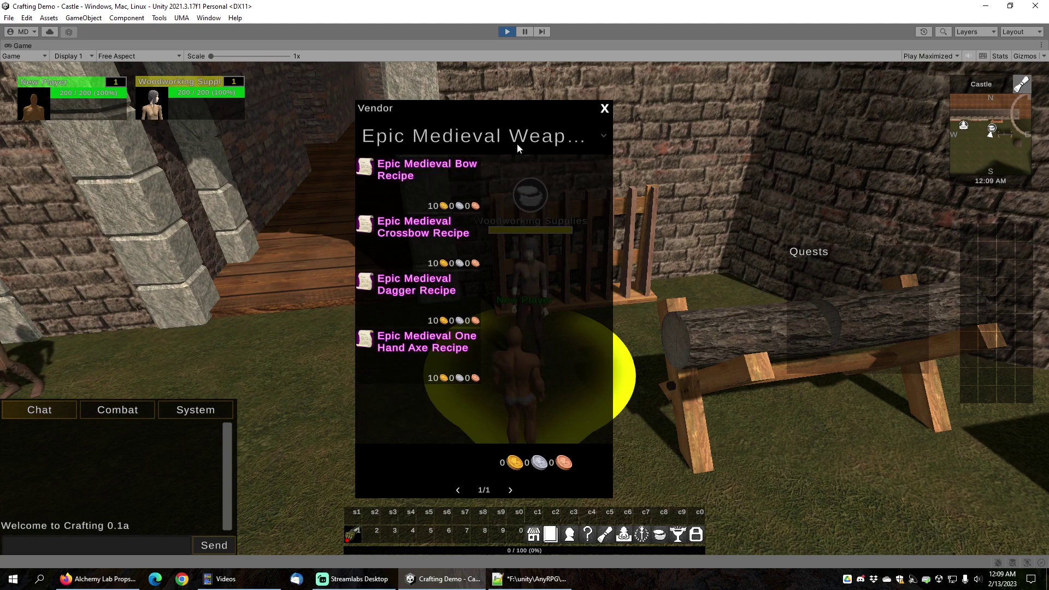
{"action": "mouse_move", "coordinate": [453, 320]}
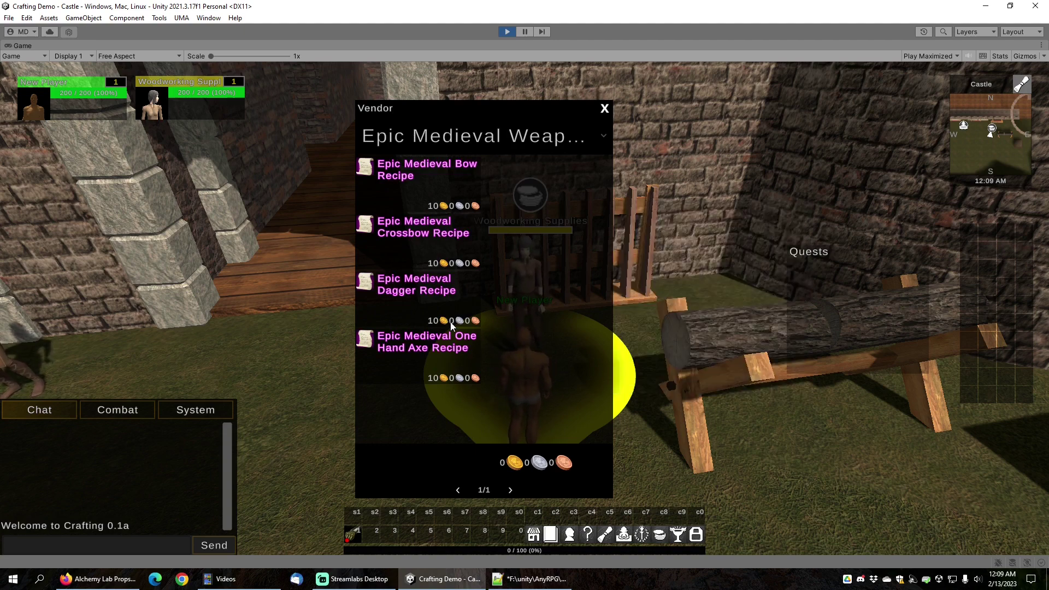
Give the player 1000 gold with the chat command /gaincurrency gold 1000.
{"action": "left_click", "coordinate": [141, 539]}
{"action": "type", "text": "/gaincurr"}
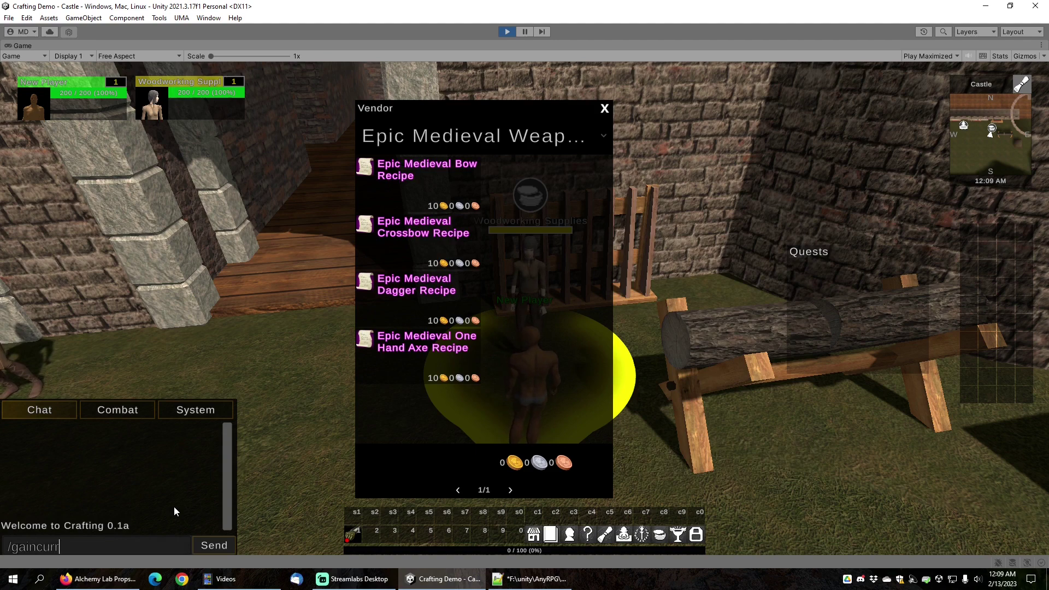
{"action": "type", "text": "ency gold 1000"}
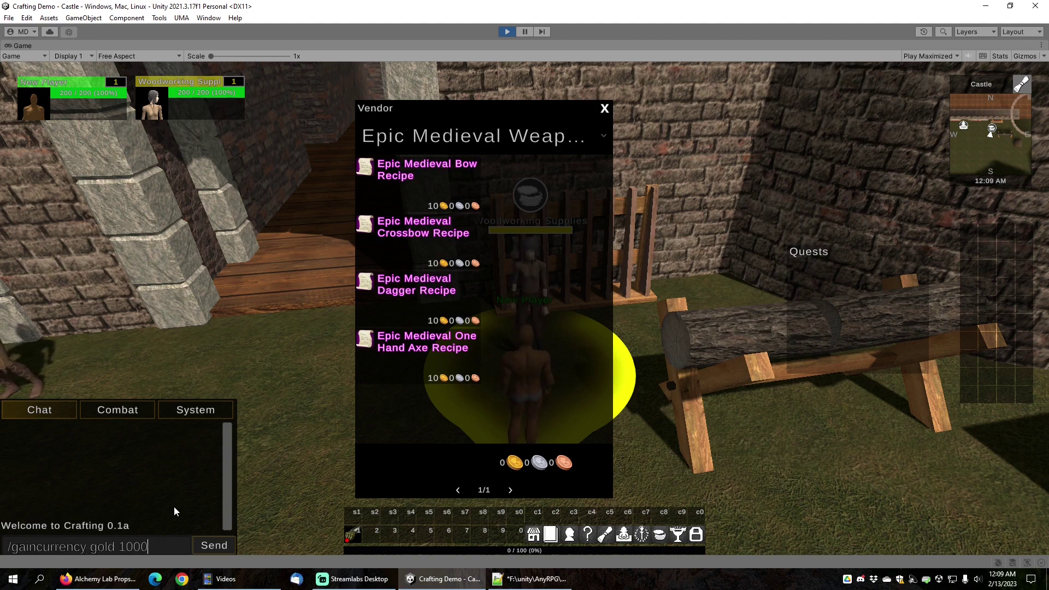
{"action": "key", "text": "Return"}
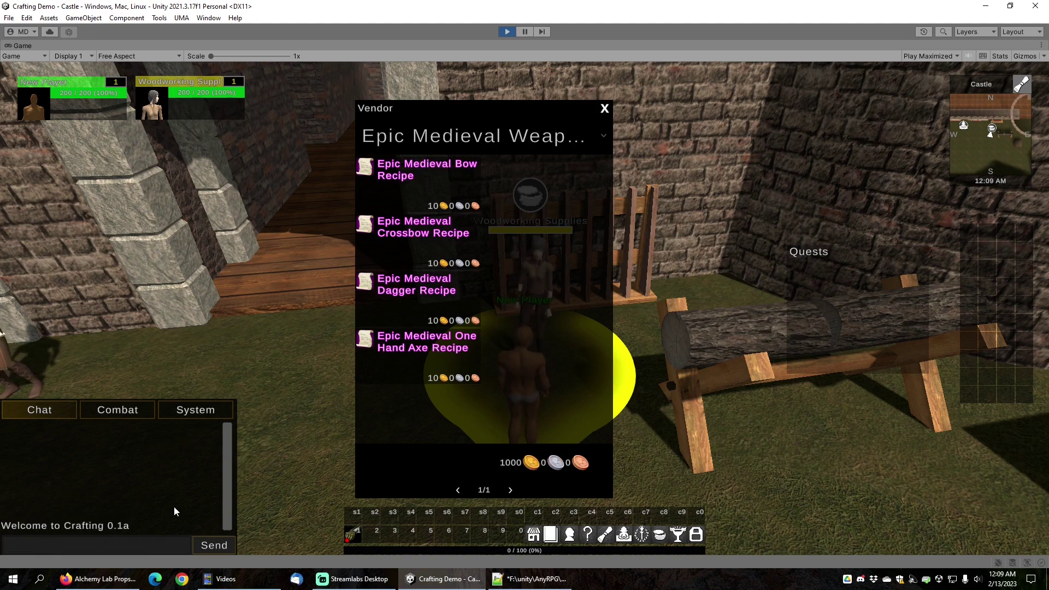
Buy the Epic Medieval Bow, Crossbow, Dagger and One Hand Axe recipes and close the vendor window.
{"action": "left_click", "coordinate": [415, 170]}
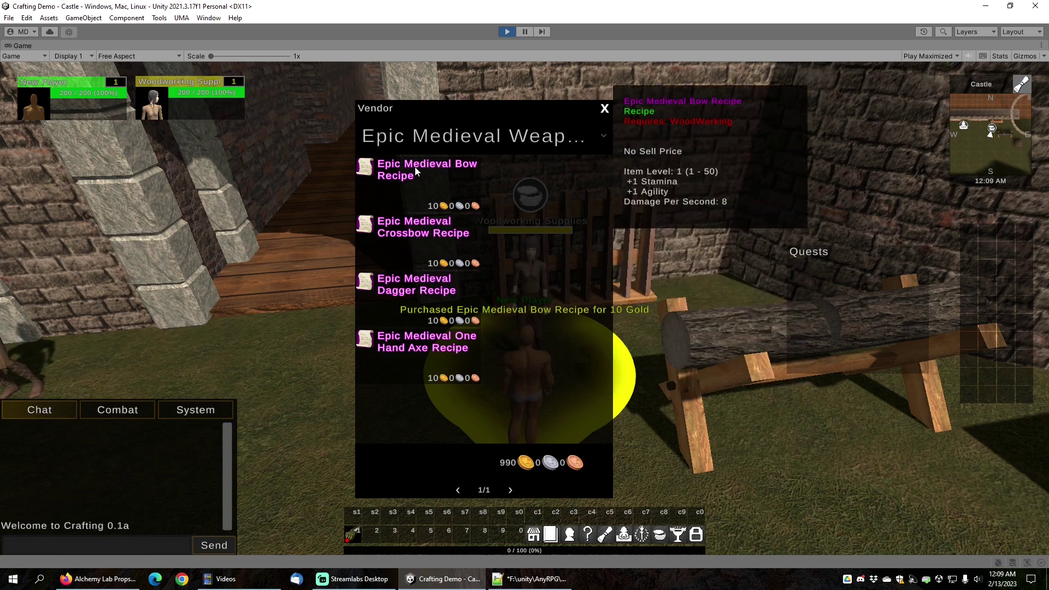
{"action": "left_click", "coordinate": [418, 226]}
{"action": "left_click", "coordinate": [418, 284]}
{"action": "left_click", "coordinate": [419, 342]}
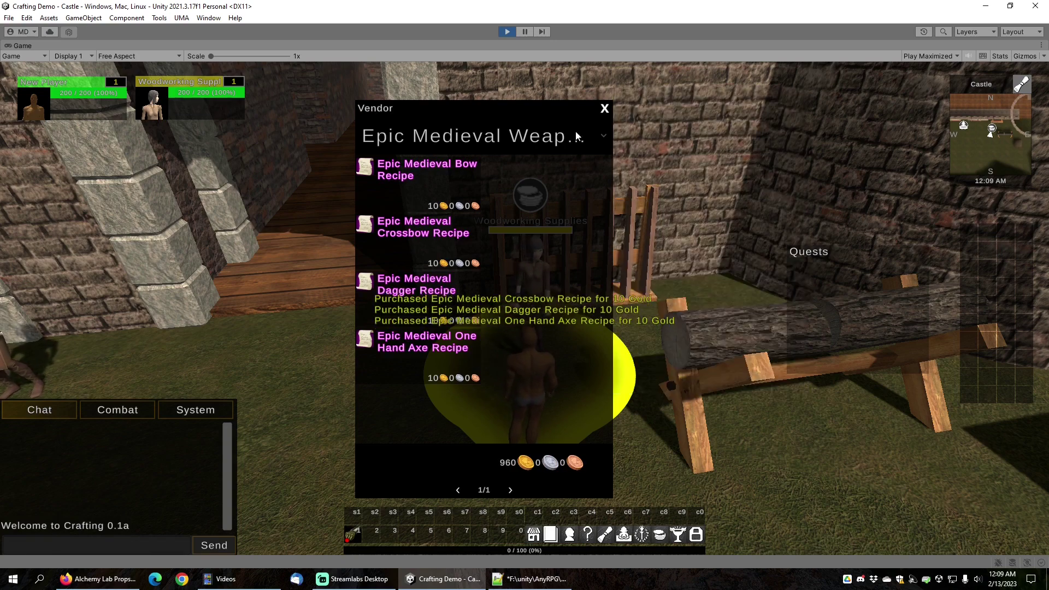
{"action": "left_click", "coordinate": [605, 108]}
Back away from the vendor and inspect the purchased recipes in the inventory.
{"action": "key", "text": "s"}
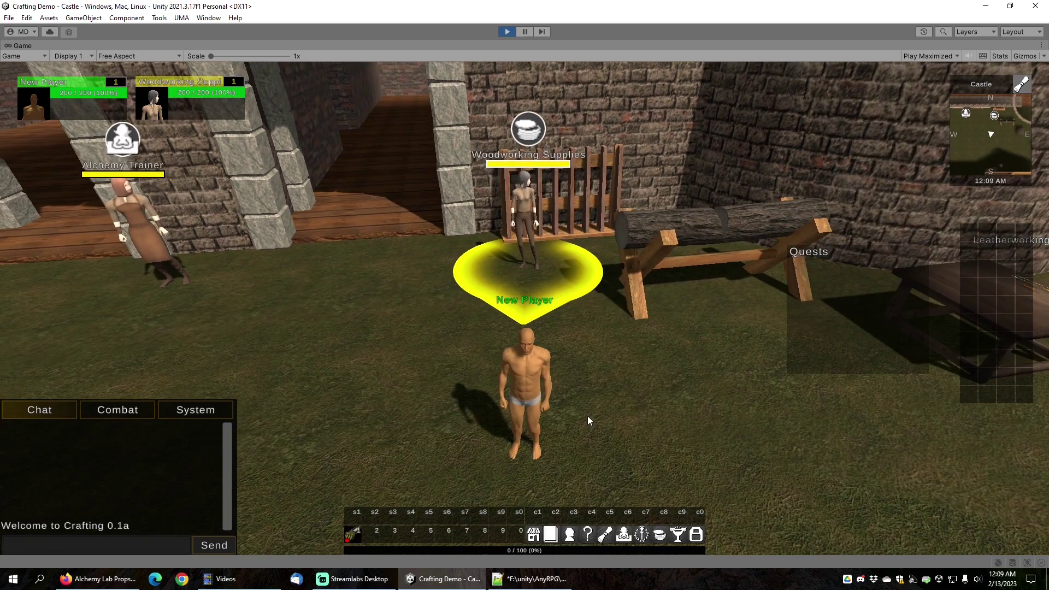
{"action": "key", "text": "b"}
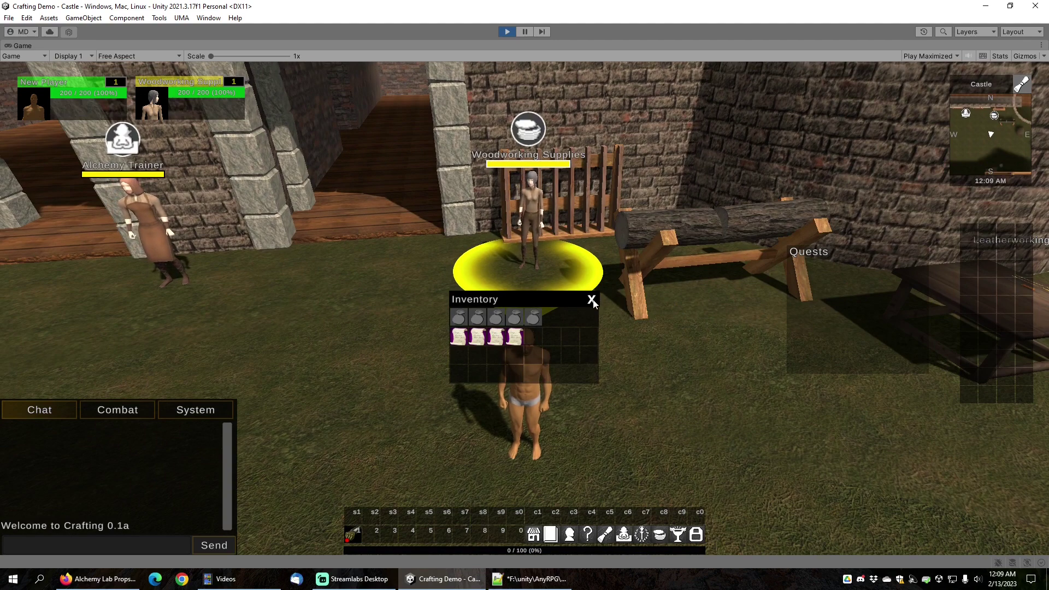
{"action": "mouse_move", "coordinate": [464, 338]}
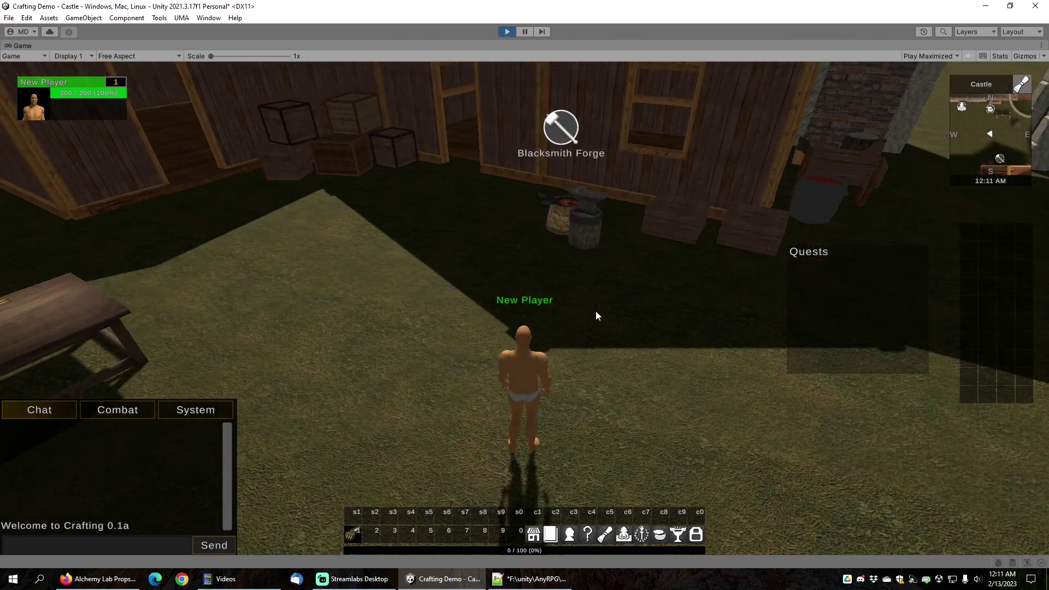
Walk to the Blacksmith Forge, check its list of craftable Blacksmithing recipes, and close the crafting window.
{"action": "key", "text": "w"}
{"action": "right_click", "coordinate": [552, 239]}
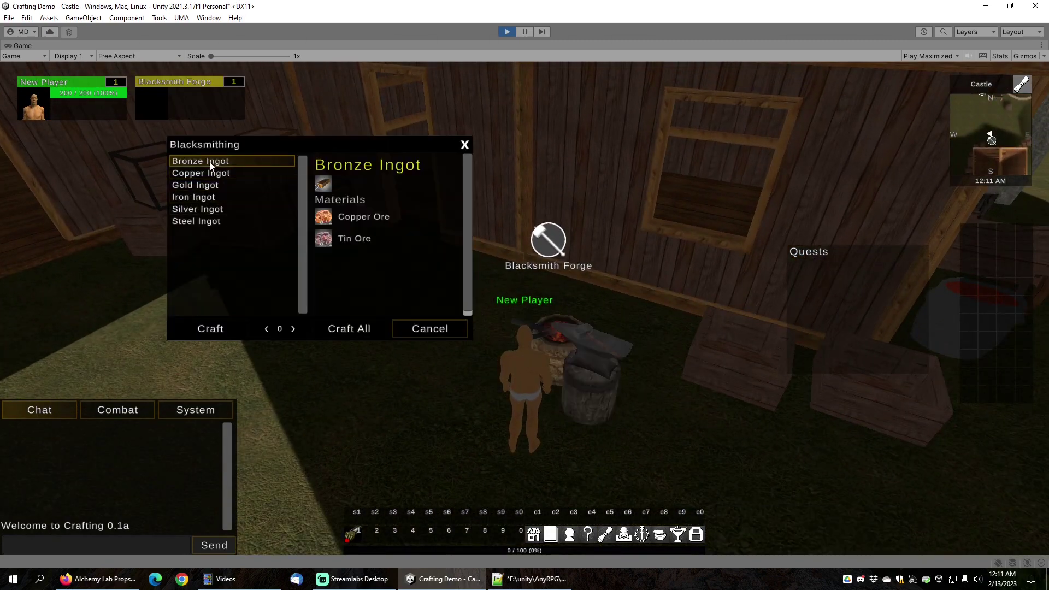
{"action": "left_click", "coordinate": [462, 143]}
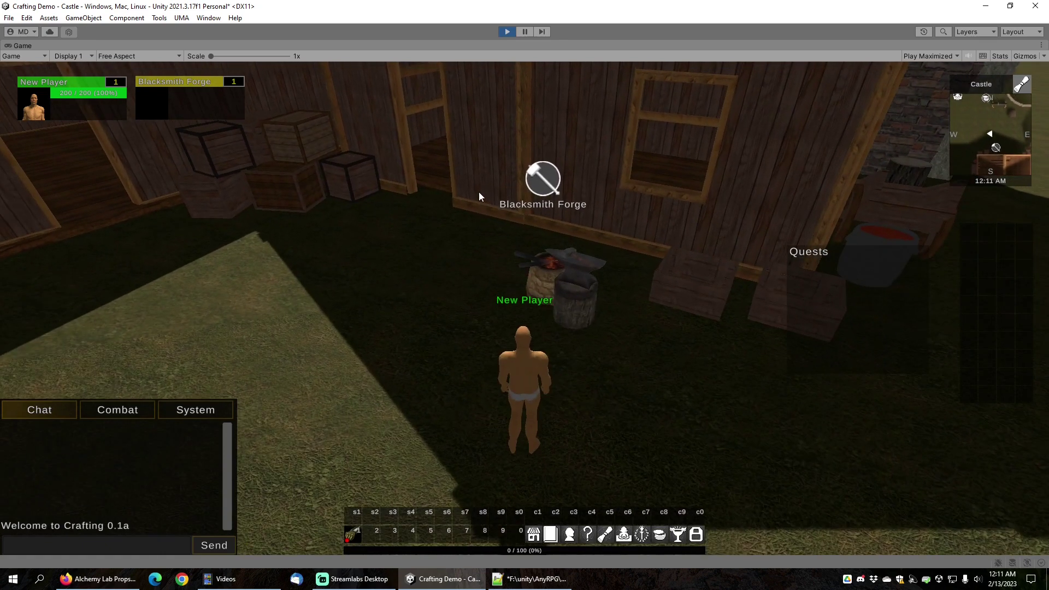
Learn the Epic Medieval Dagger recipe from the inventory and close the inventory.
{"action": "key", "text": "b"}
{"action": "mouse_move", "coordinate": [477, 339]}
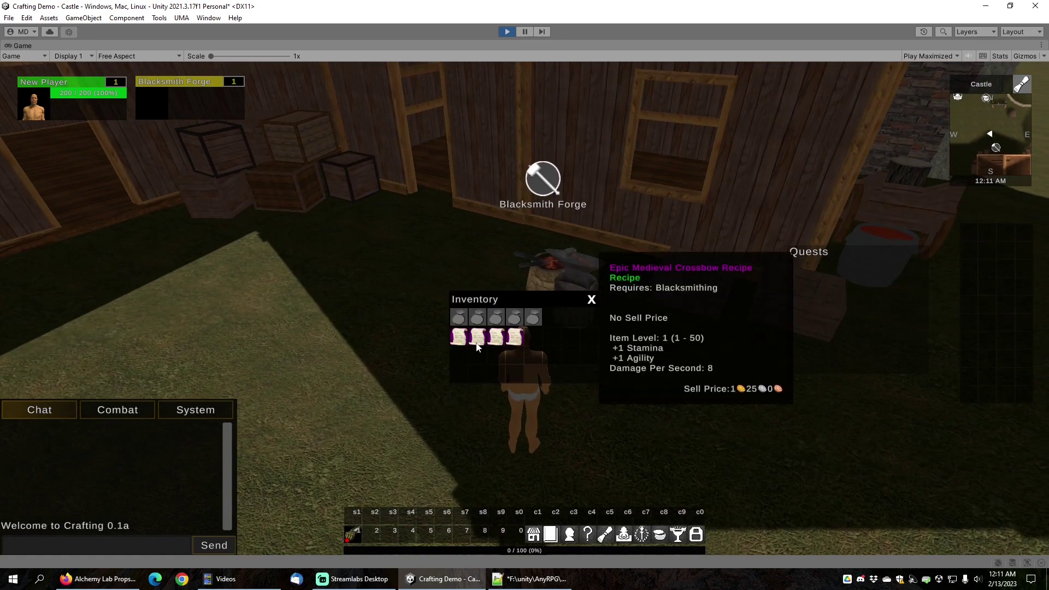
{"action": "right_click", "coordinate": [498, 342]}
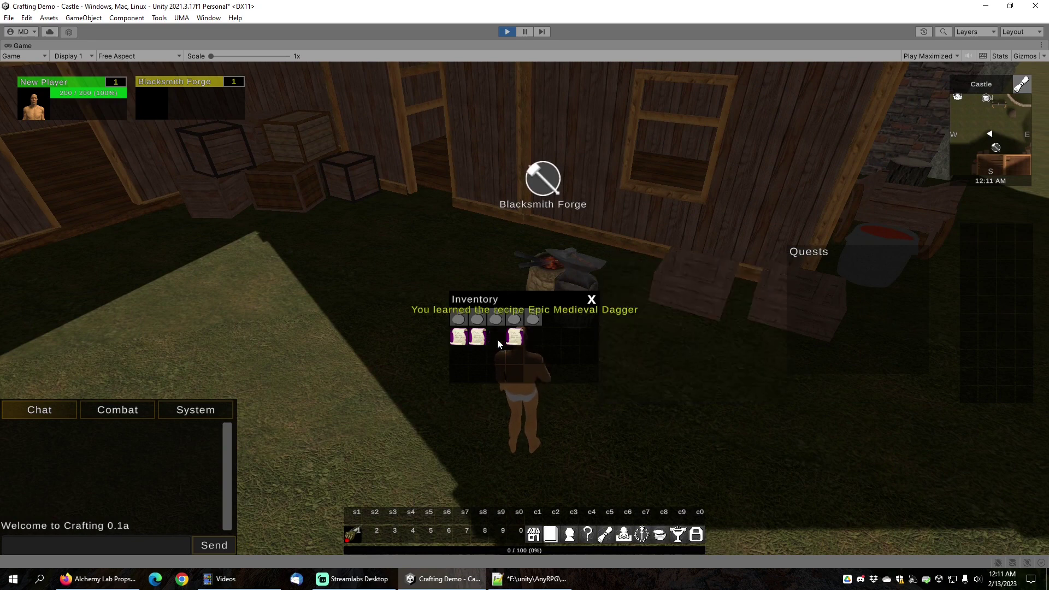
{"action": "left_click", "coordinate": [591, 300]}
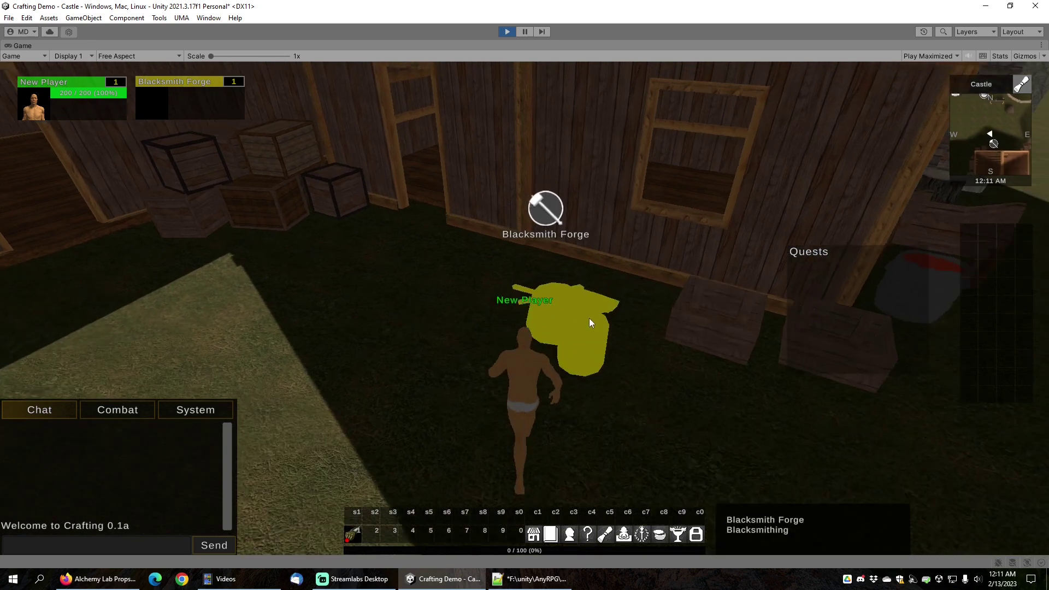
Check the Epic Medieval Dagger's required materials at the Blacksmith Forge and close the crafting window.
{"action": "right_click", "coordinate": [576, 321]}
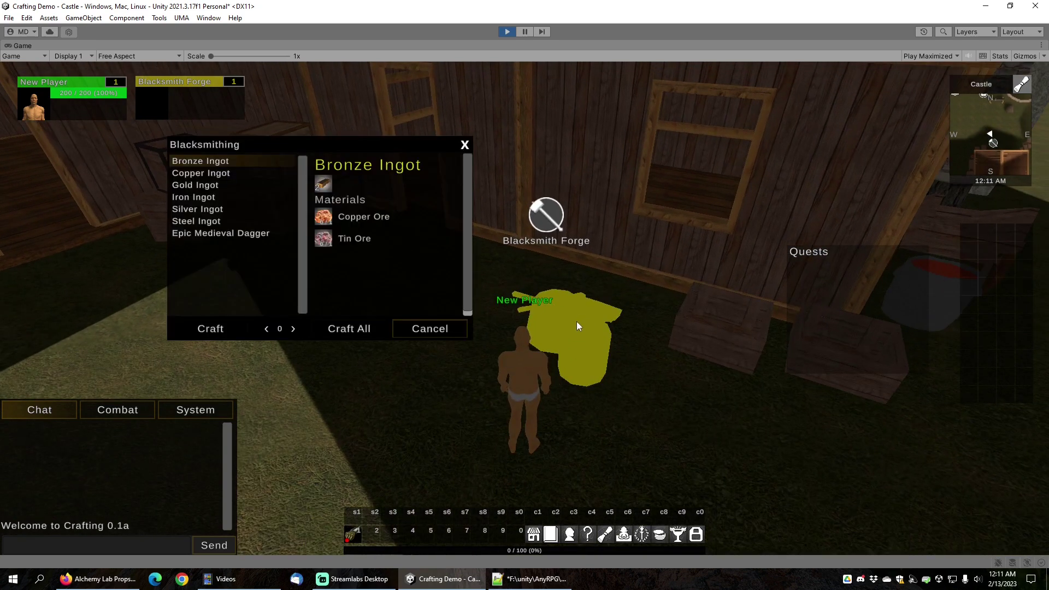
{"action": "left_click", "coordinate": [242, 236]}
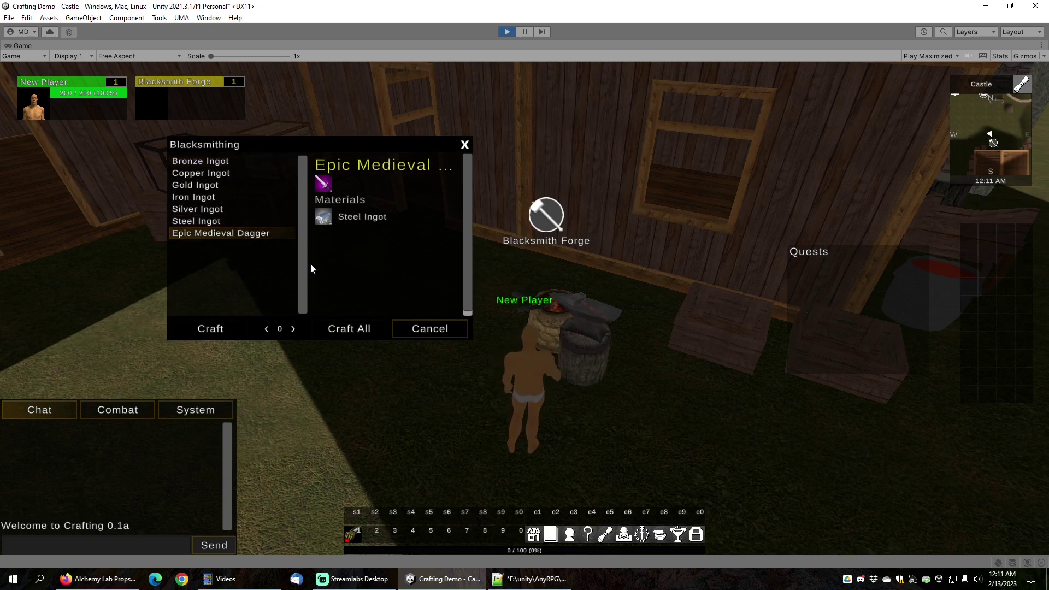
{"action": "mouse_move", "coordinate": [326, 222]}
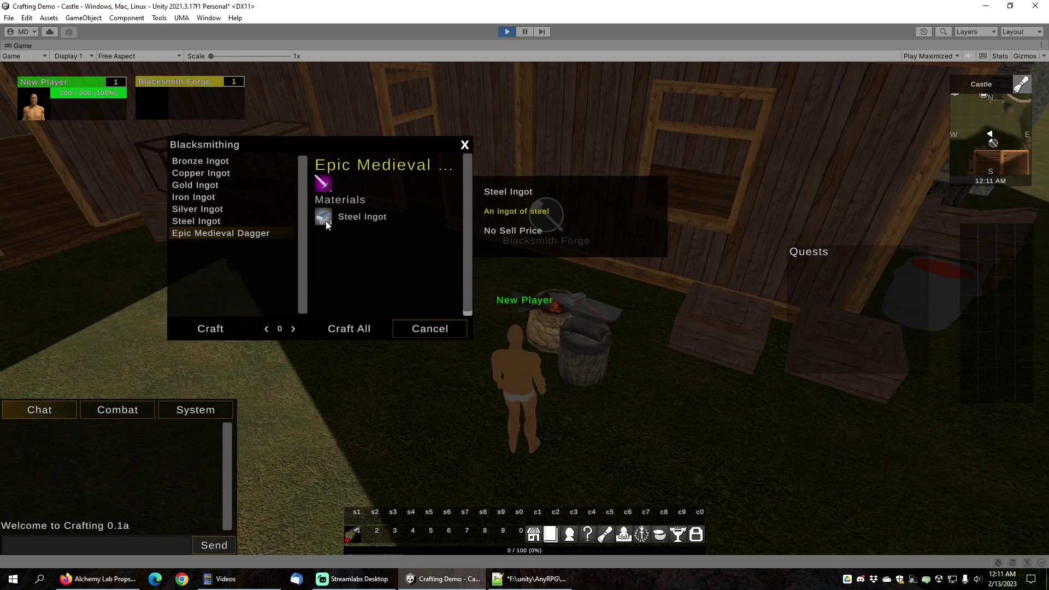
{"action": "left_click", "coordinate": [465, 146]}
Walk to the Woodworking Supplies vendor and switch its stock to the Blacksmithing Supplies collection.
{"action": "left_click_drag", "start_coordinate": [634, 263], "coordinate": [437, 249]}
{"action": "right_click_drag", "start_coordinate": [437, 249], "coordinate": [410, 249]}
{"action": "key", "text": "w"}
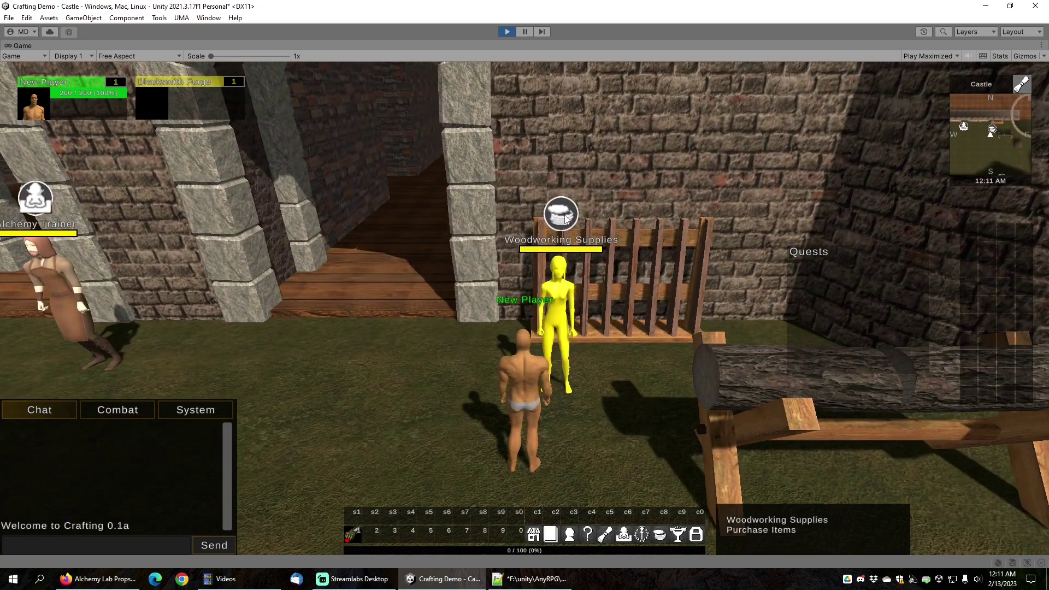
{"action": "left_click", "coordinate": [565, 217]}
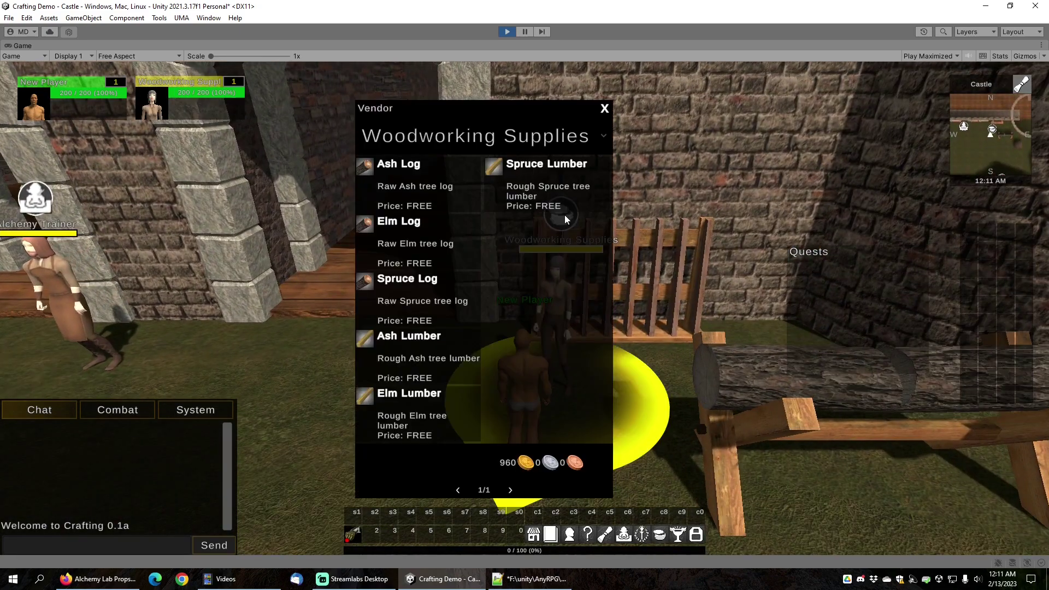
{"action": "left_click", "coordinate": [437, 141]}
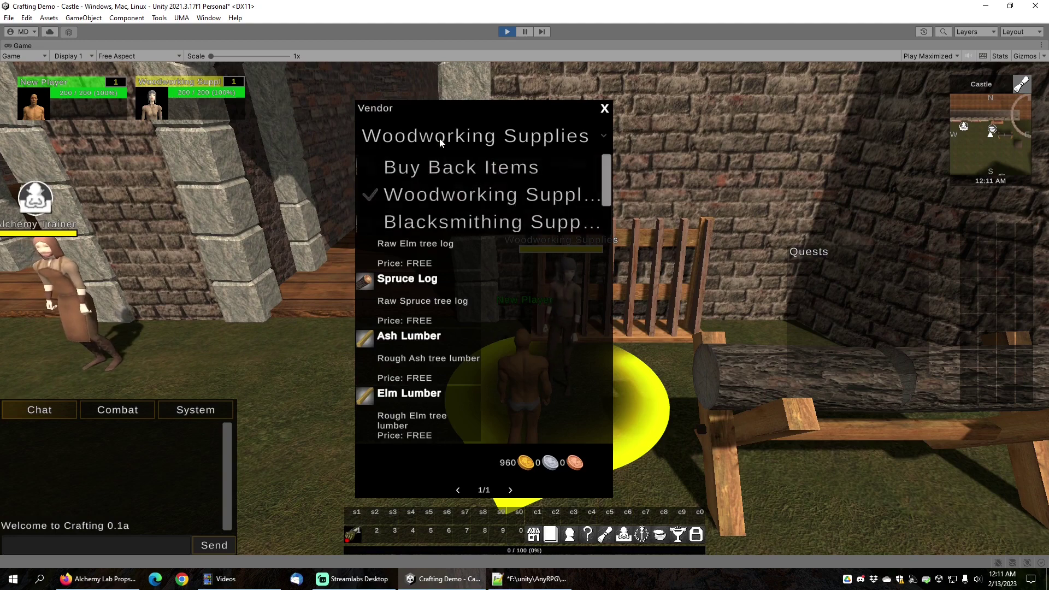
{"action": "scroll", "coordinate": [449, 175], "scroll_direction": "down", "scroll_amount": 1}
{"action": "left_click", "coordinate": [458, 207]}
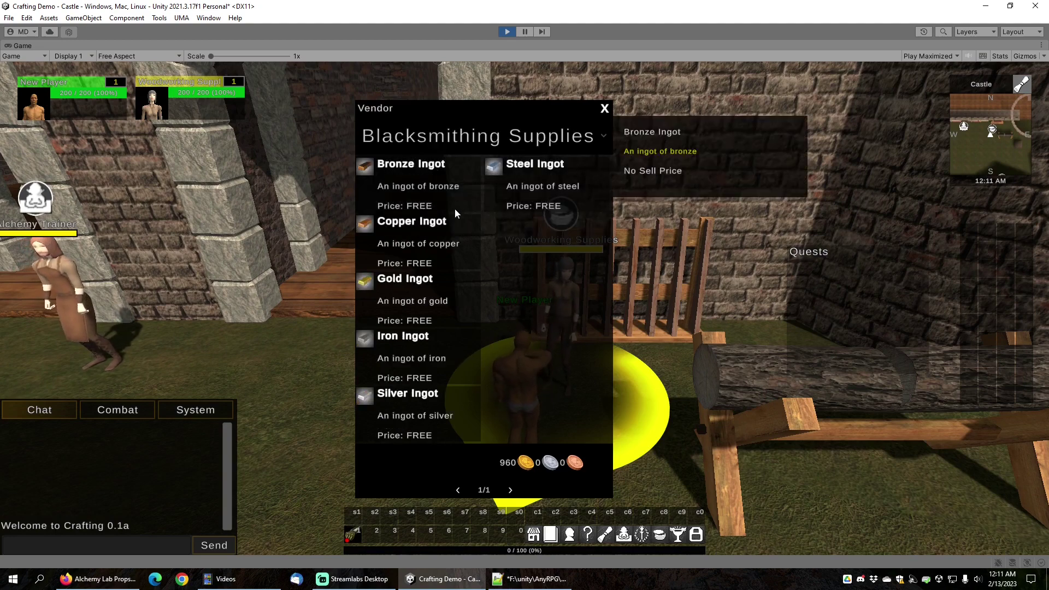
Buy five Steel Ingots and close the vendor window.
{"action": "left_click", "coordinate": [535, 188]}
{"action": "left_click", "coordinate": [534, 188]}
{"action": "left_click", "coordinate": [534, 187]}
{"action": "left_click", "coordinate": [534, 188]}
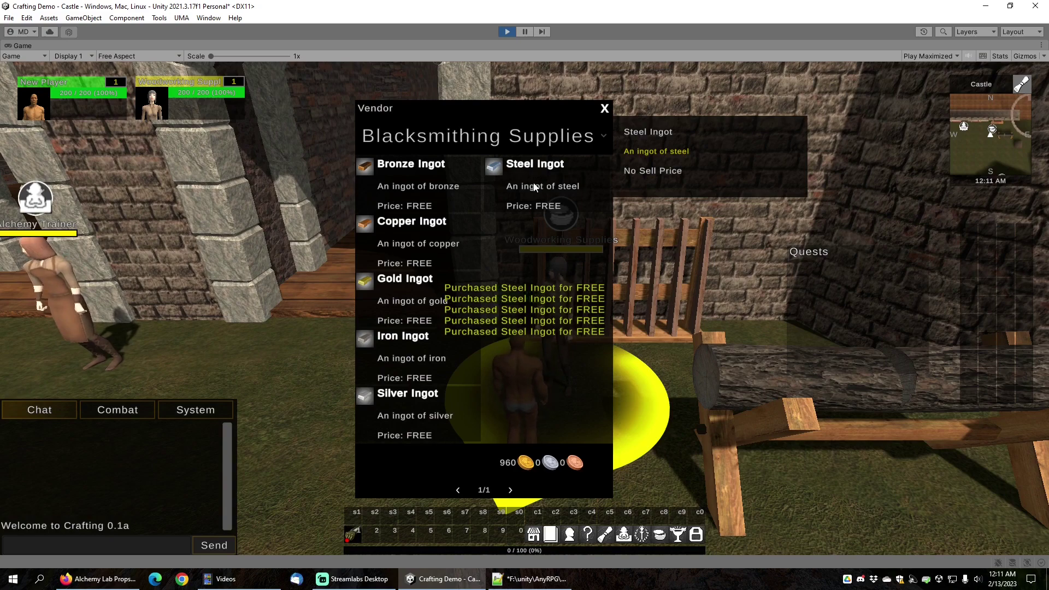
{"action": "left_click", "coordinate": [604, 109]}
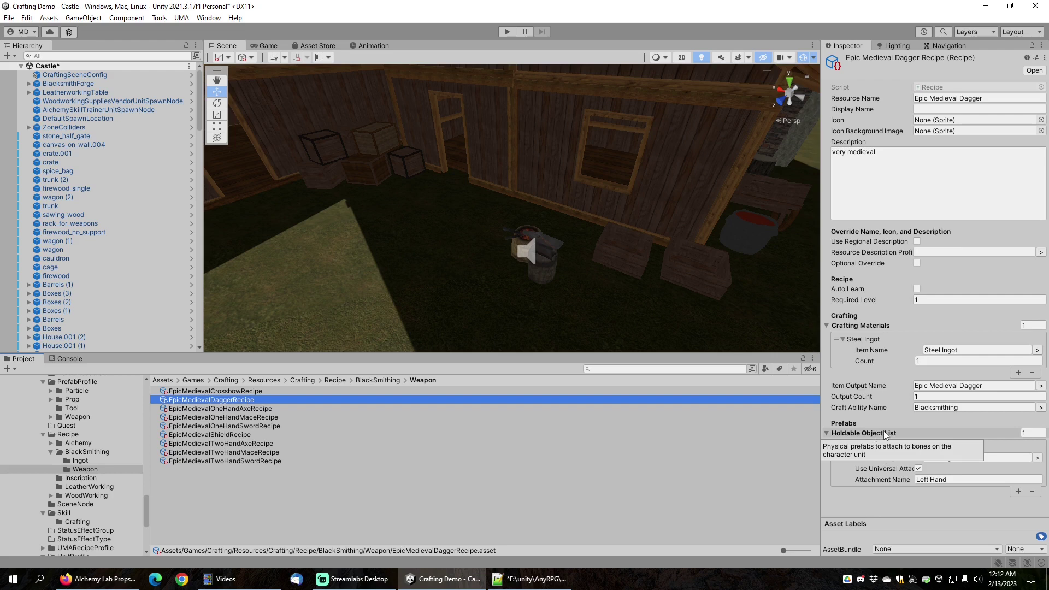
Run the game, craft one Epic Medieval Dagger at the Blacksmith Forge while watching the animation, and stop play mode.
{"action": "left_click", "coordinate": [506, 31]}
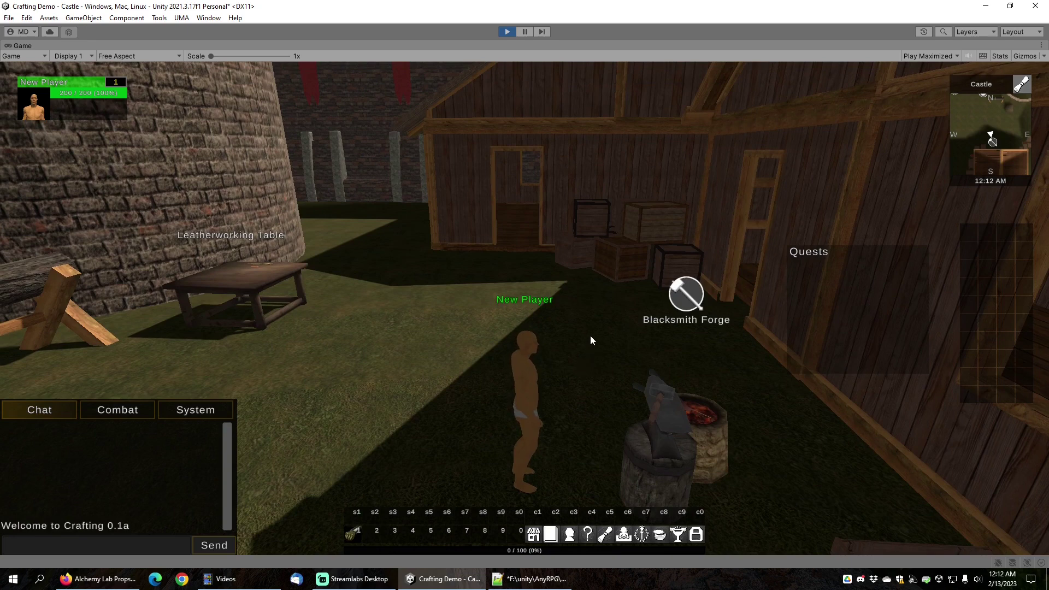
{"action": "left_click", "coordinate": [705, 495]}
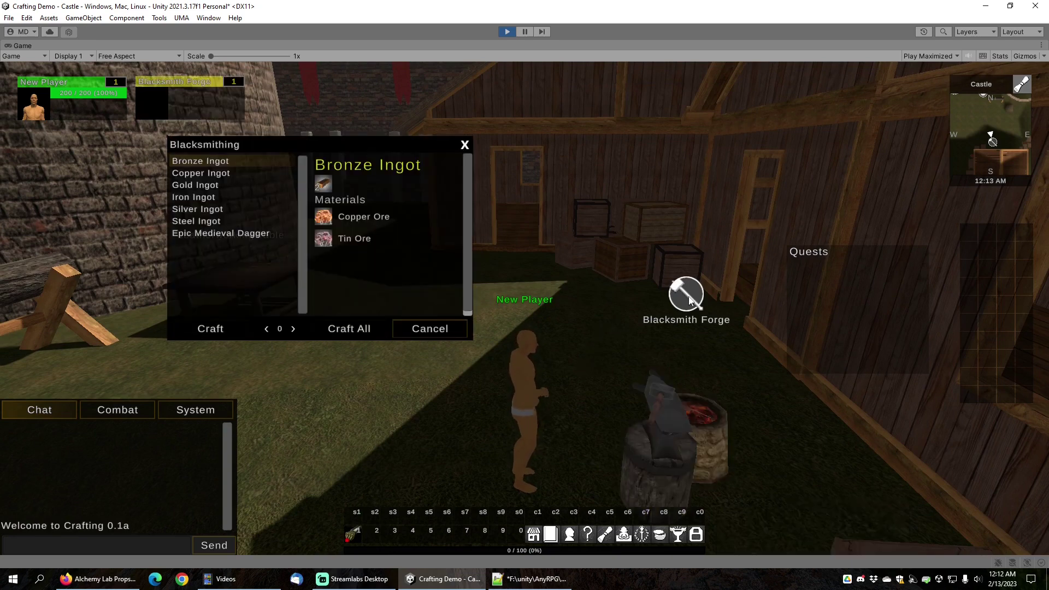
{"action": "left_click", "coordinate": [229, 235]}
{"action": "left_click", "coordinate": [210, 328]}
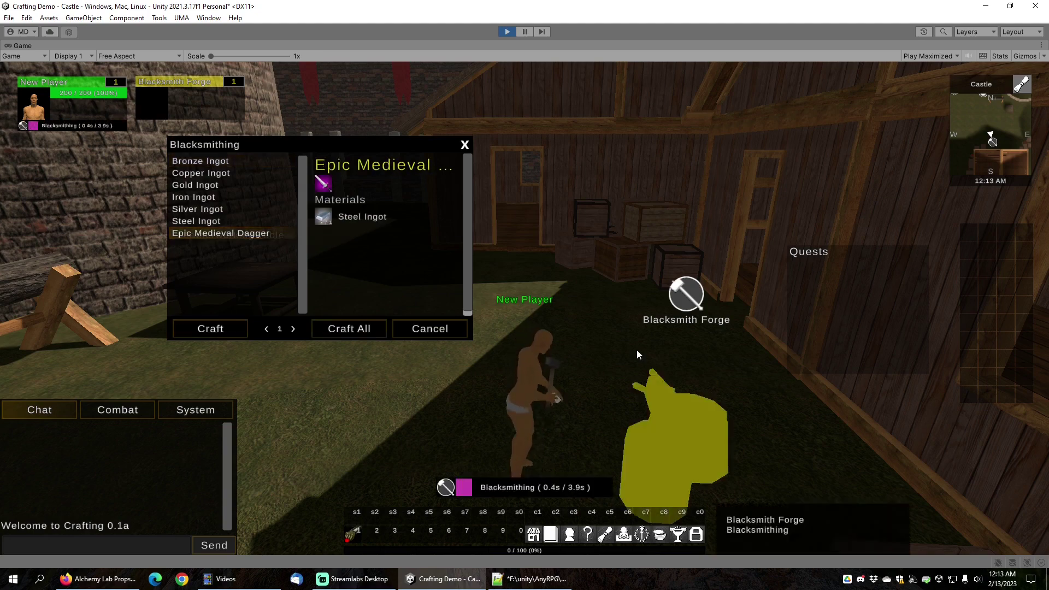
{"action": "left_click_drag", "start_coordinate": [614, 330], "coordinate": [581, 335]}
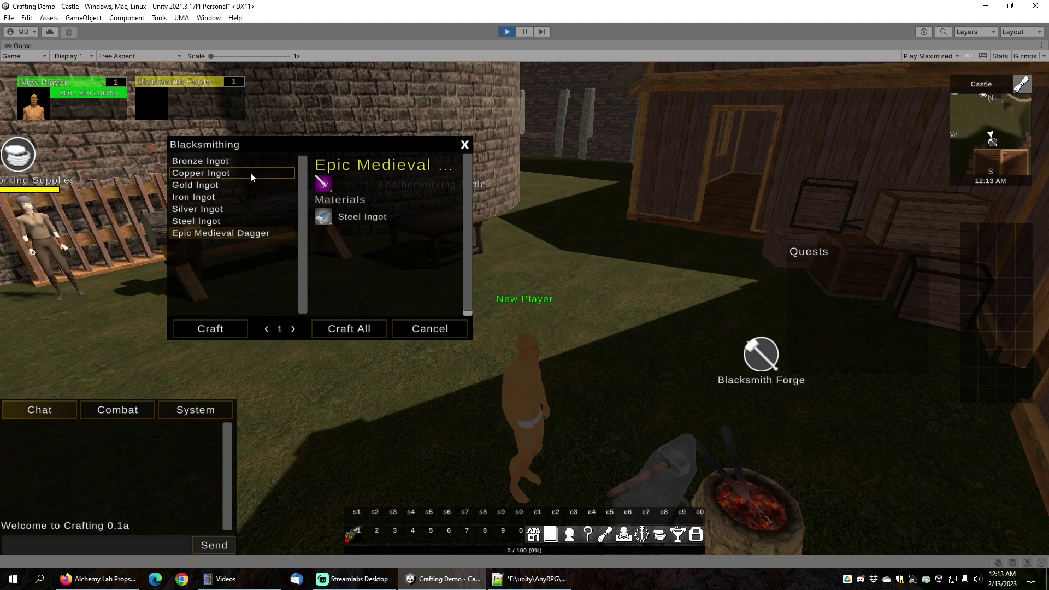
{"action": "key", "text": "ctrl+p"}
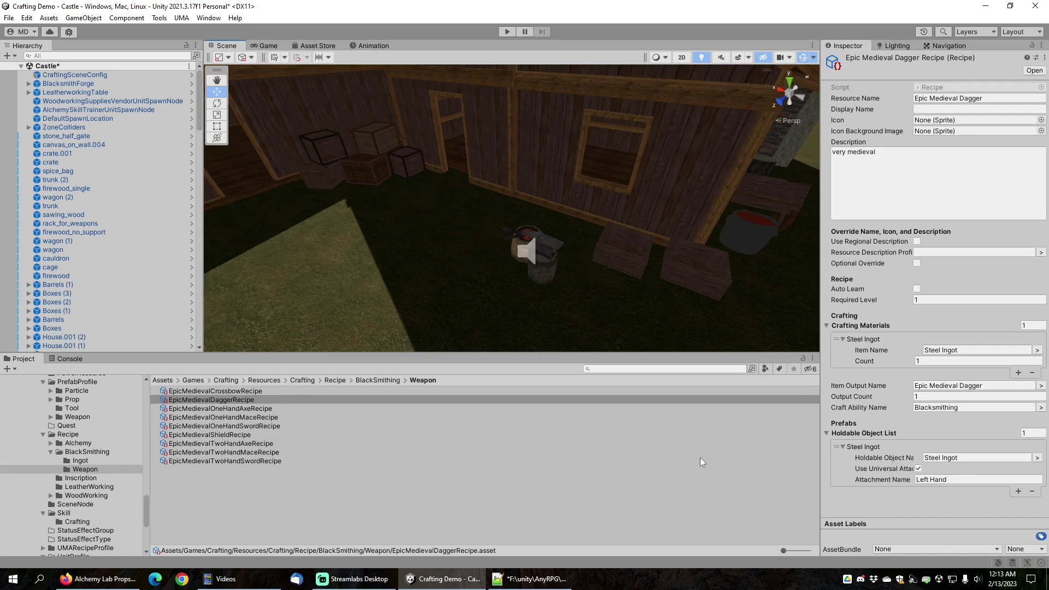
Inspect the SteelIngotPrefab profile in the PrefabProfile/Prop/Crafting/Blacksmithing folder.
{"action": "scroll", "coordinate": [100, 438], "scroll_direction": "up", "scroll_amount": 2}
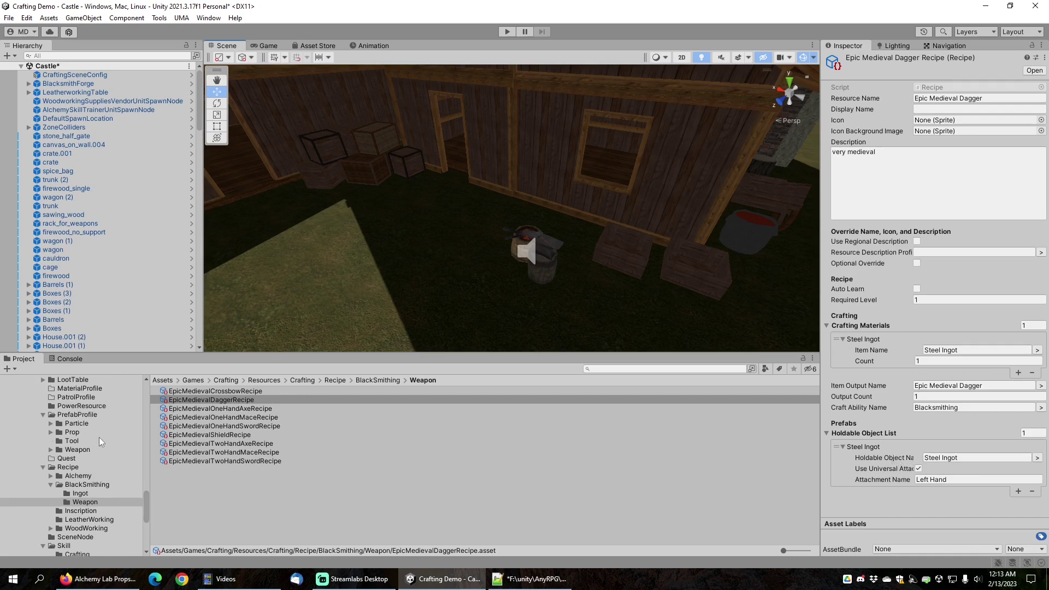
{"action": "left_click", "coordinate": [80, 415]}
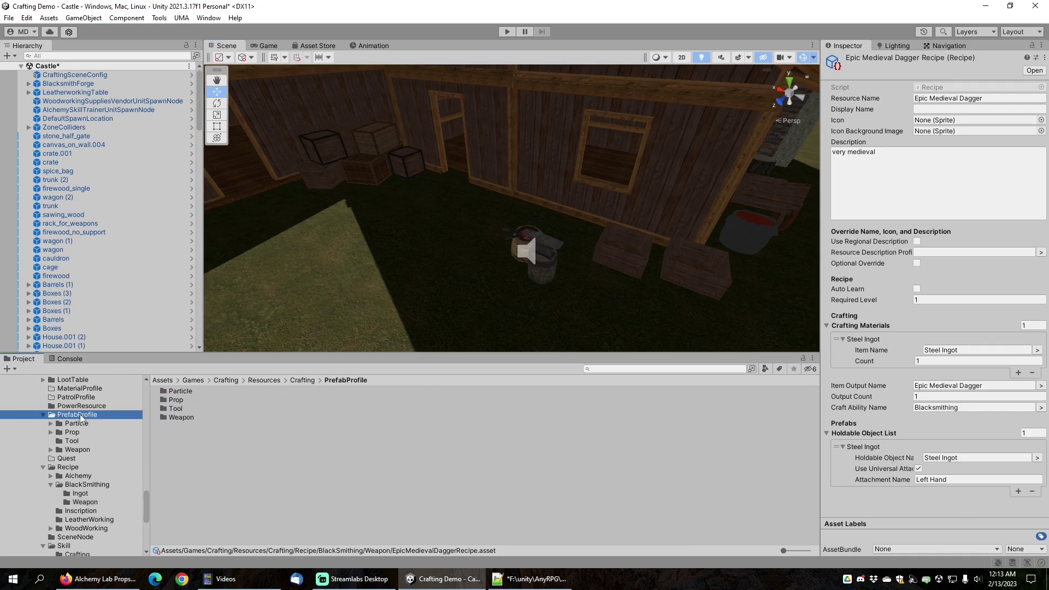
{"action": "left_click", "coordinate": [54, 433]}
{"action": "left_click", "coordinate": [83, 441]}
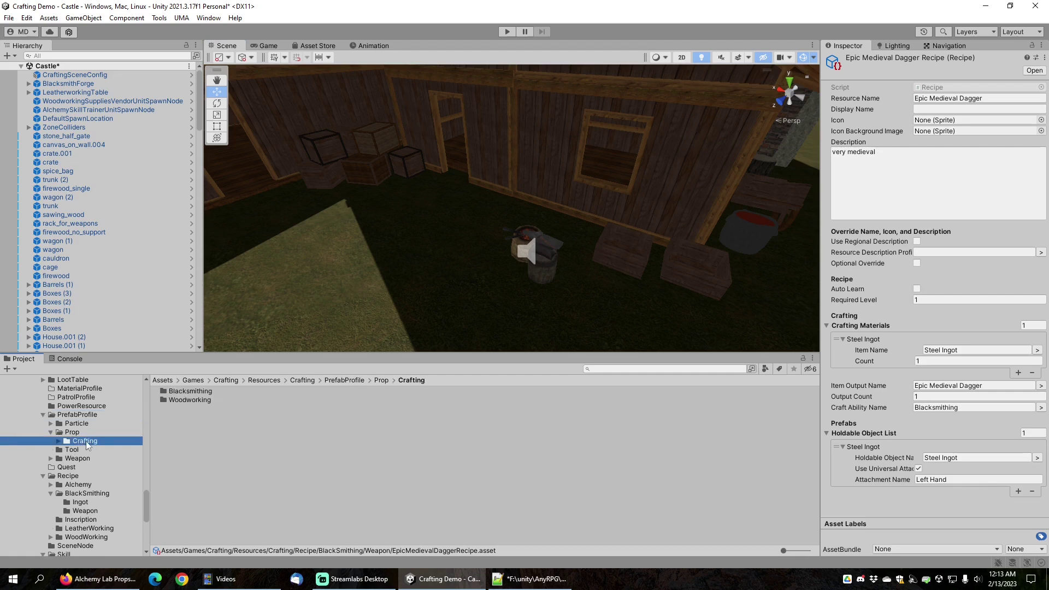
{"action": "double_click", "coordinate": [193, 392]}
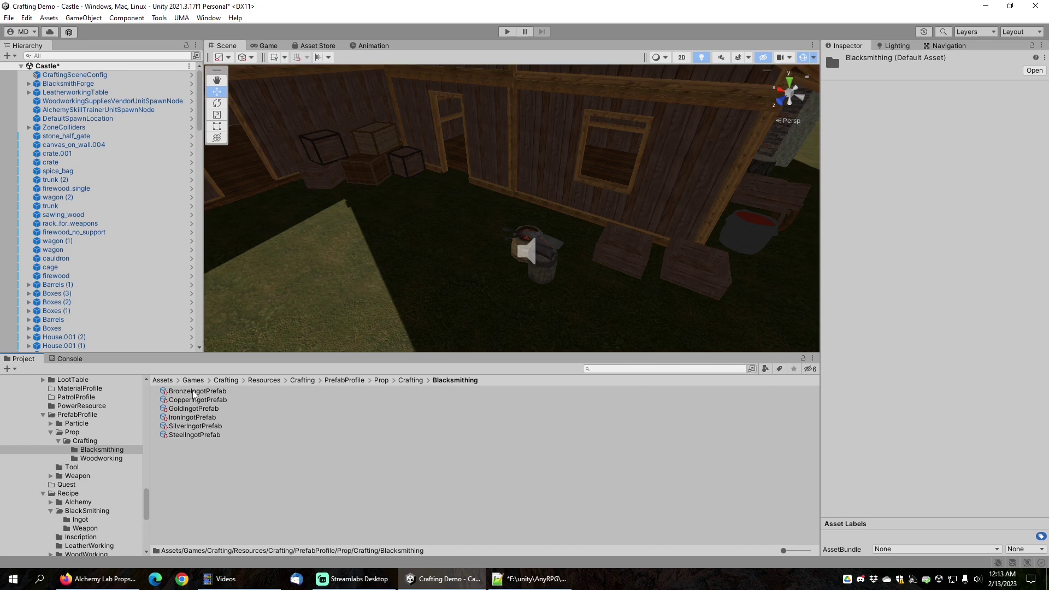
{"action": "left_click", "coordinate": [195, 436]}
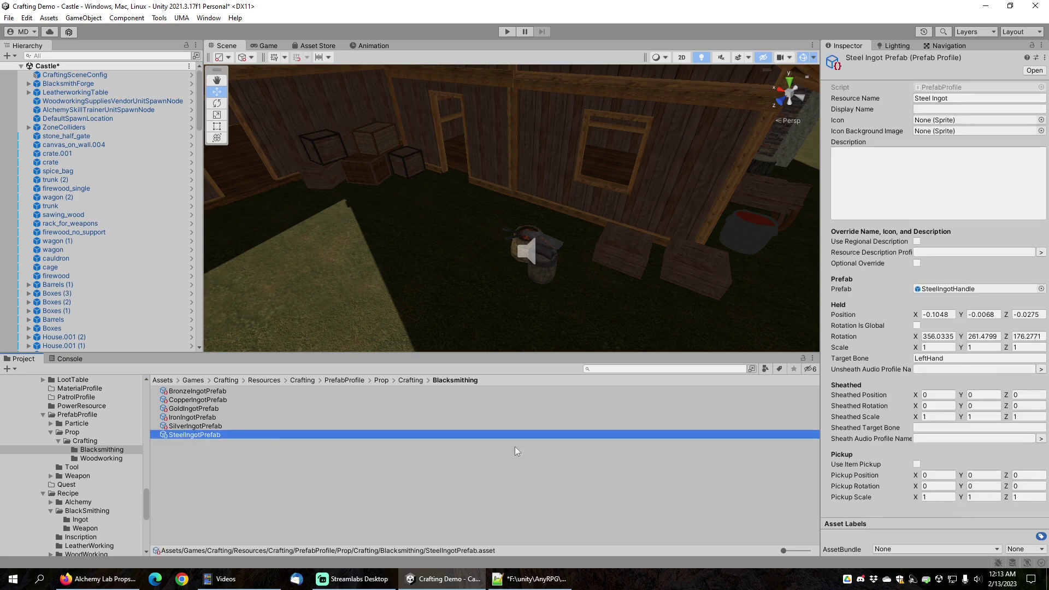
Locate the SteelIngotHandle prefab referenced by the profile and open it for viewing.
{"action": "left_click", "coordinate": [946, 289]}
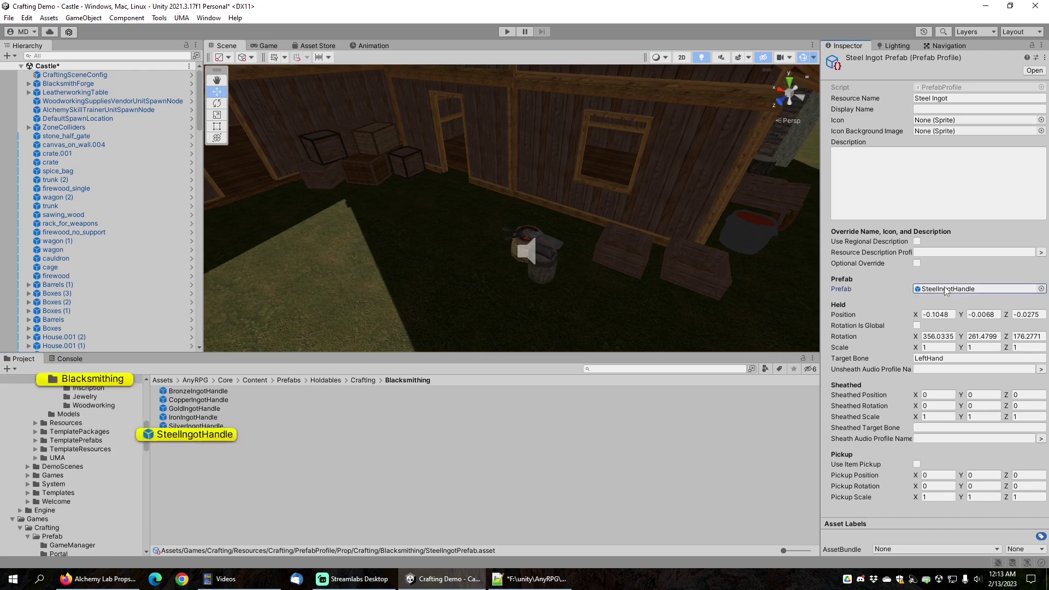
{"action": "double_click", "coordinate": [198, 438]}
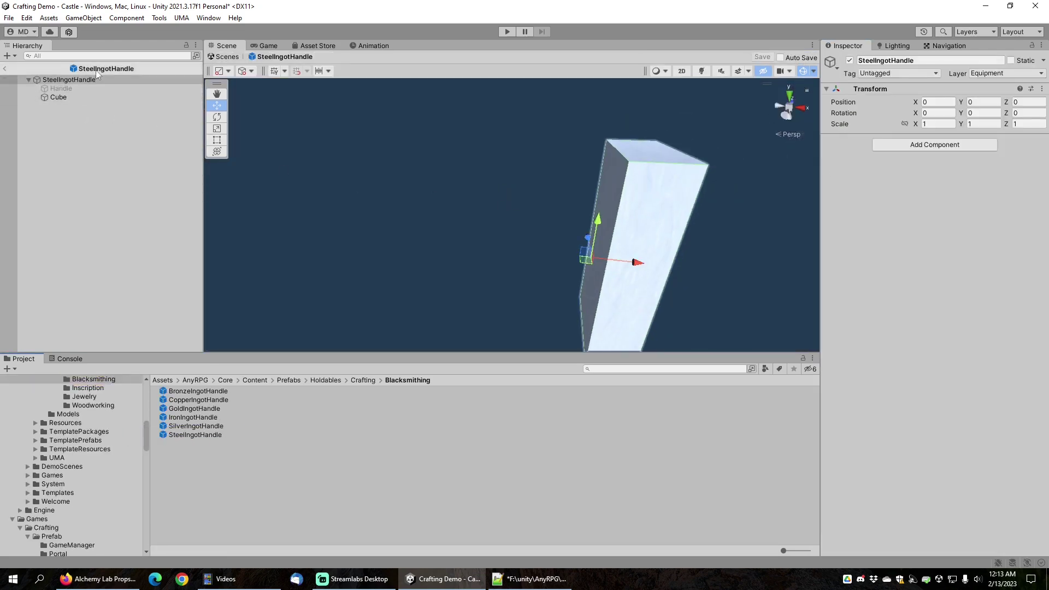
{"action": "middle_click_drag", "start_coordinate": [626, 201], "coordinate": [593, 202]}
Activate the Handle object in the SteelIngotHandle prefab and examine its position relative to the ingot.
{"action": "left_click", "coordinate": [54, 87]}
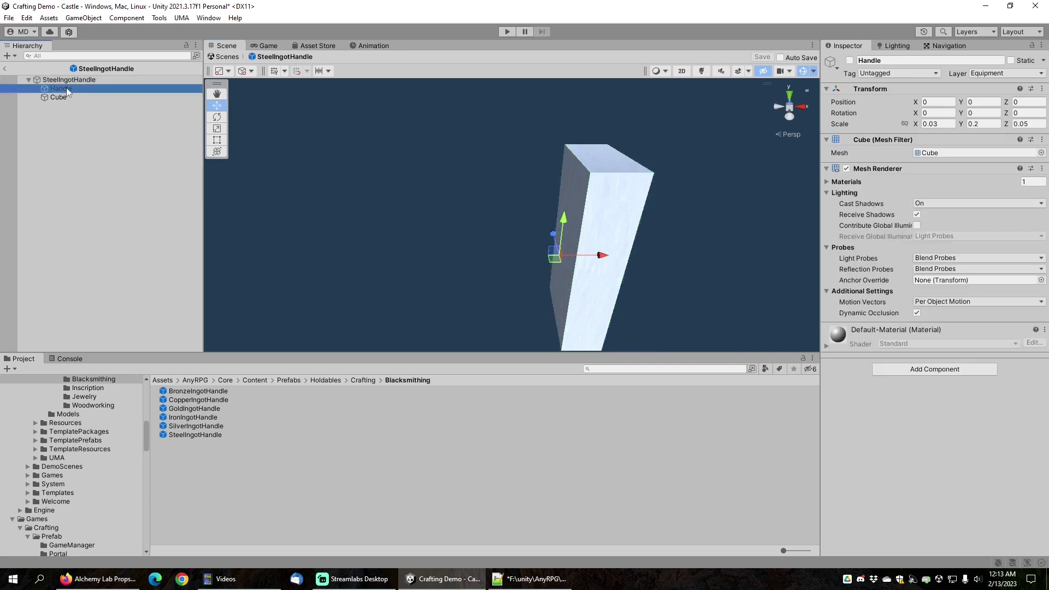
{"action": "left_click", "coordinate": [850, 61]}
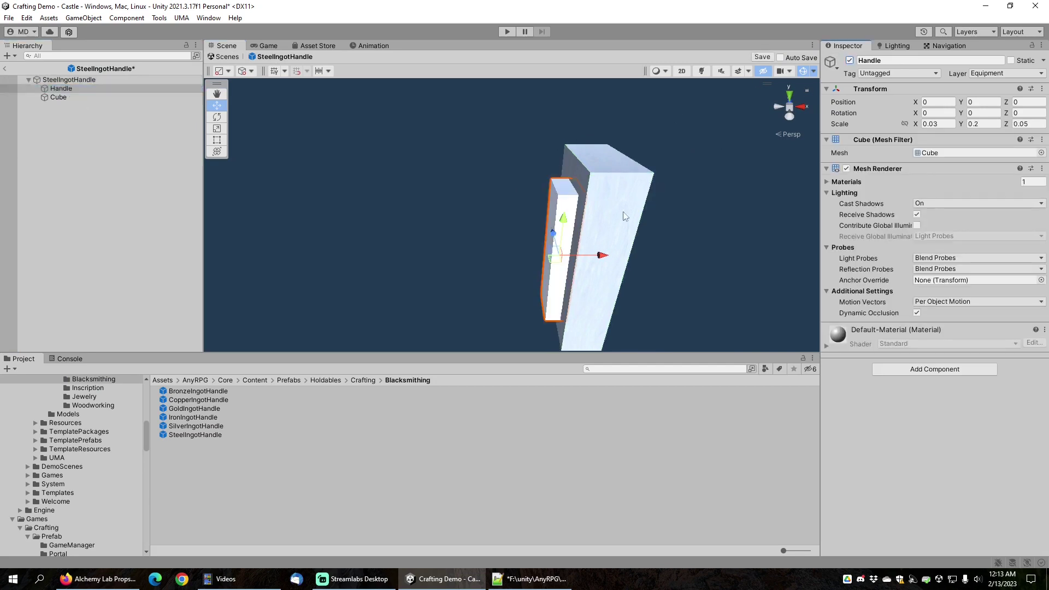
{"action": "middle_click_drag", "start_coordinate": [487, 219], "coordinate": [546, 206]}
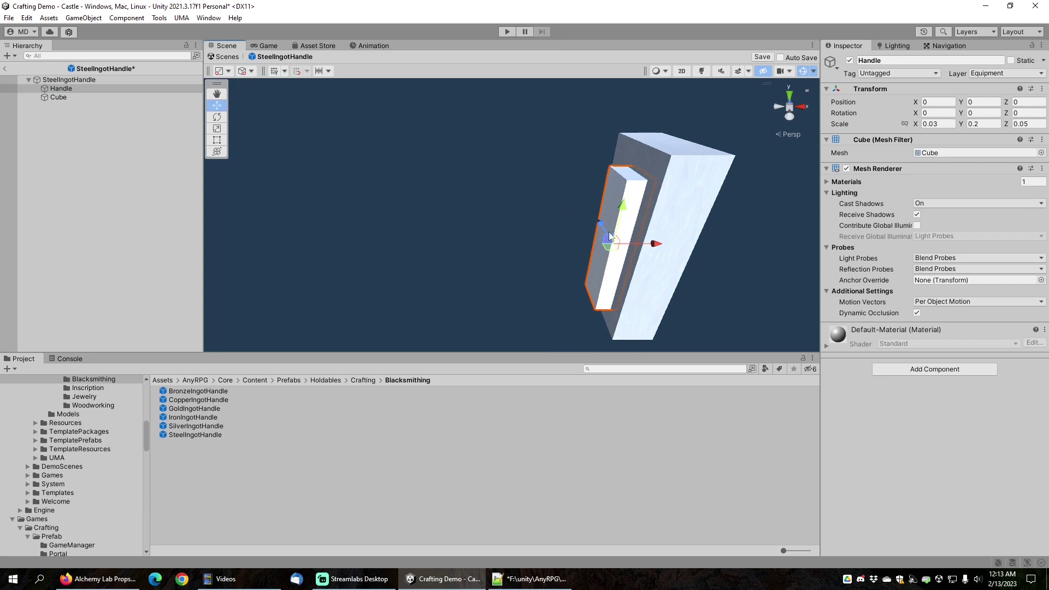
{"action": "scroll", "coordinate": [597, 223], "scroll_direction": "up", "scroll_amount": 2}
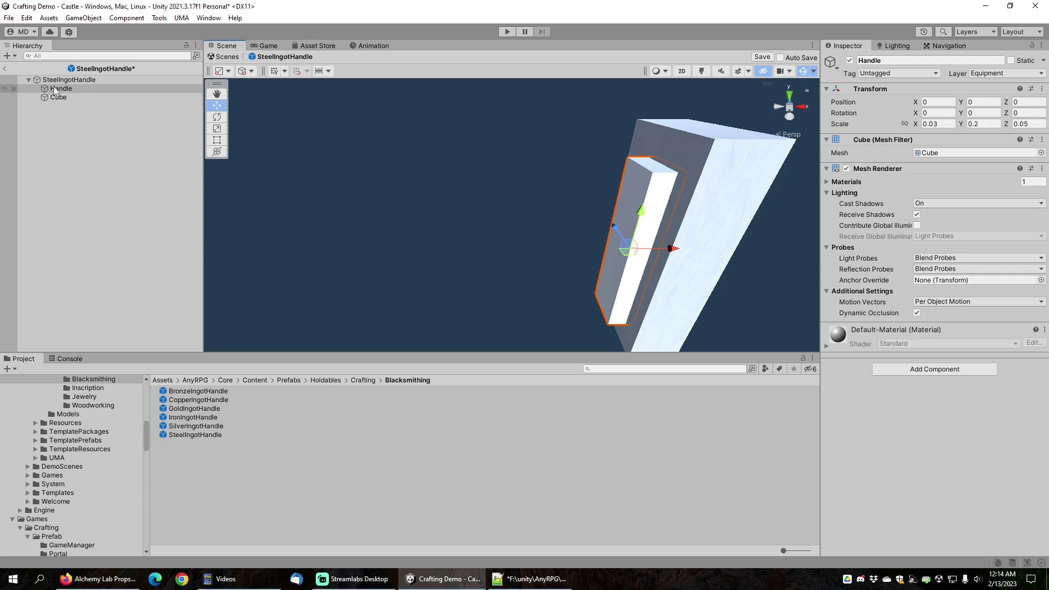
Deactivate the Handle object and leave the SteelIngotHandle prefab to return to the Castle scene.
{"action": "left_click", "coordinate": [850, 60]}
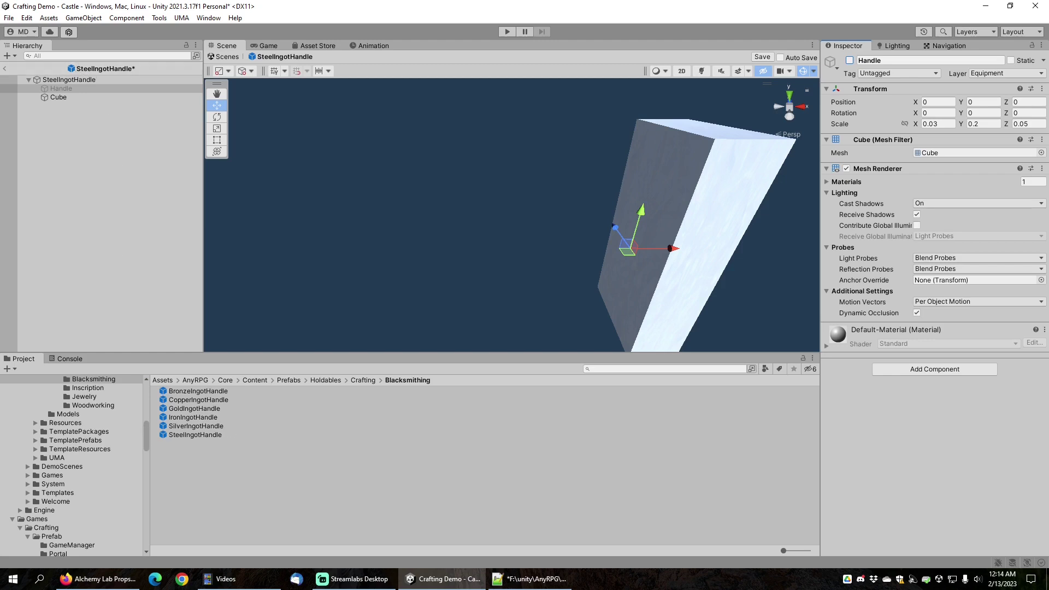
{"action": "left_click", "coordinate": [5, 68]}
{"action": "left_click", "coordinate": [551, 311]}
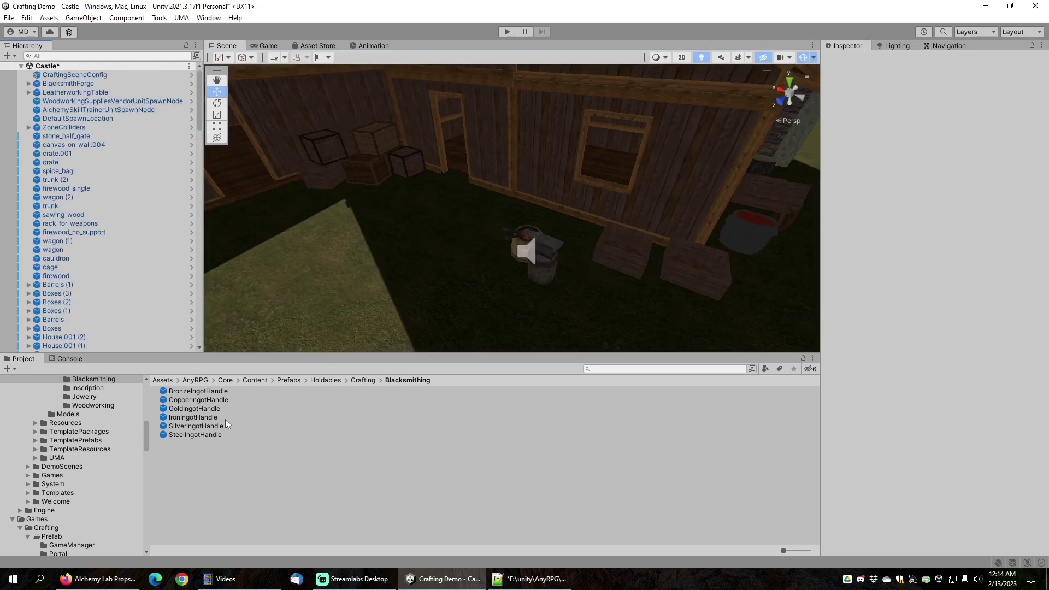
Reopen EpicMedievalDaggerRecipe from the Recipe/BlackSmithing/Weapon folder to review its holdable object settings.
{"action": "scroll", "coordinate": [134, 468], "scroll_direction": "down", "scroll_amount": 10}
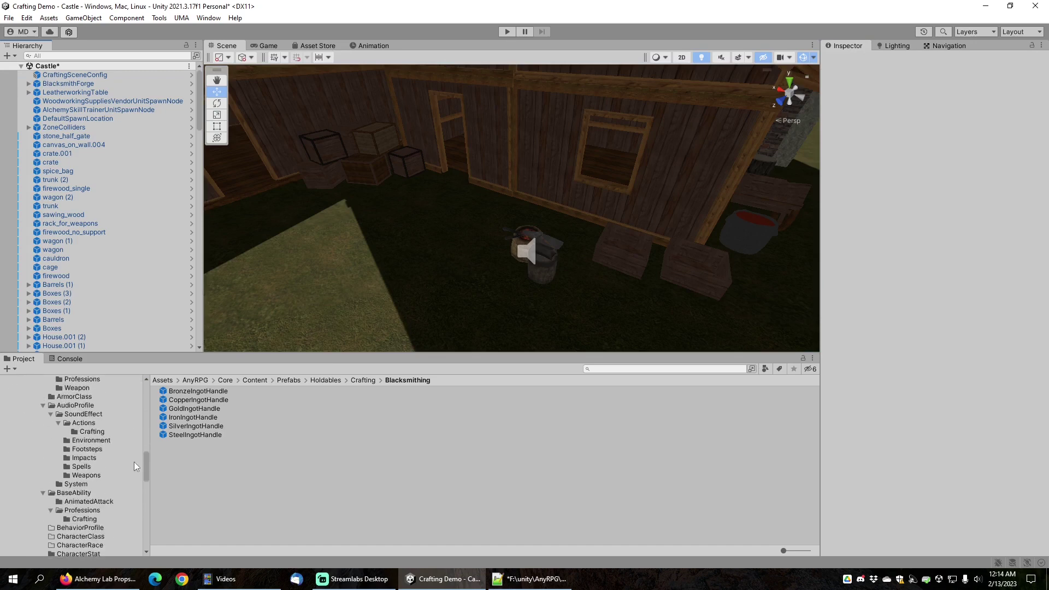
{"action": "scroll", "coordinate": [134, 465], "scroll_direction": "down", "scroll_amount": 8}
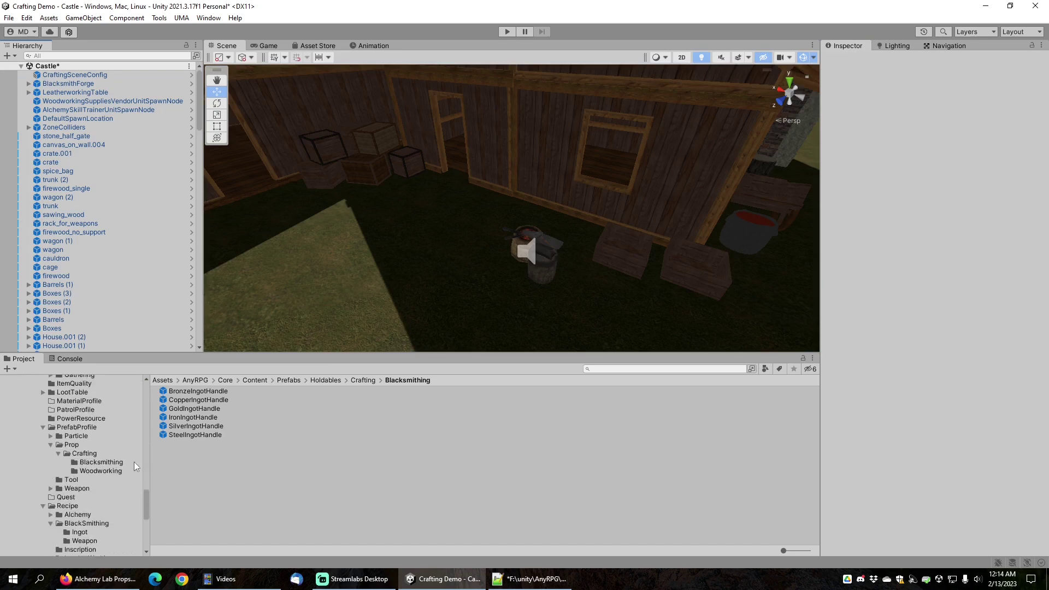
{"action": "scroll", "coordinate": [100, 468], "scroll_direction": "down", "scroll_amount": 3}
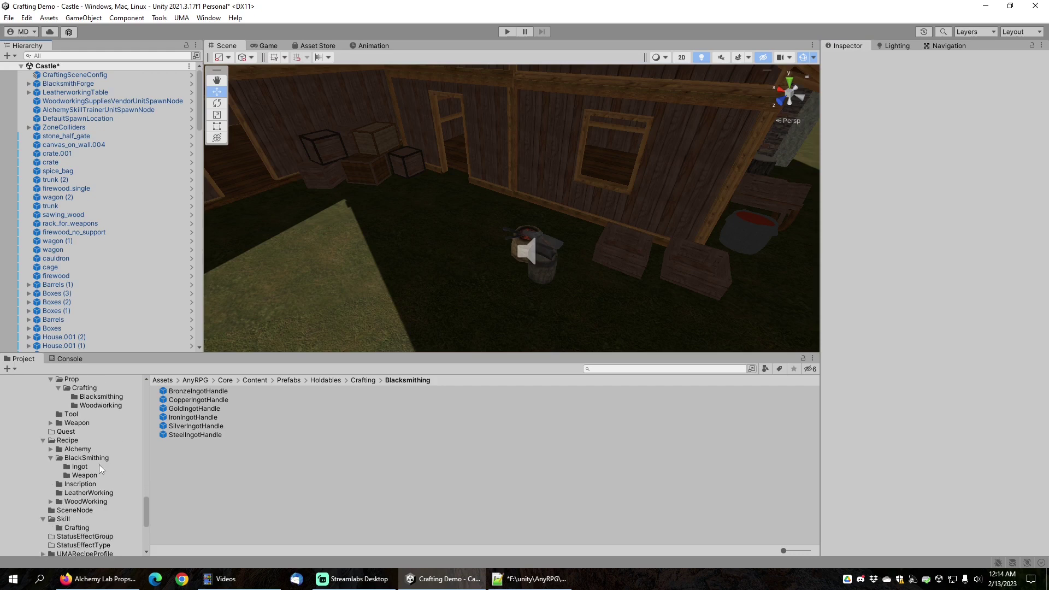
{"action": "left_click", "coordinate": [97, 475]}
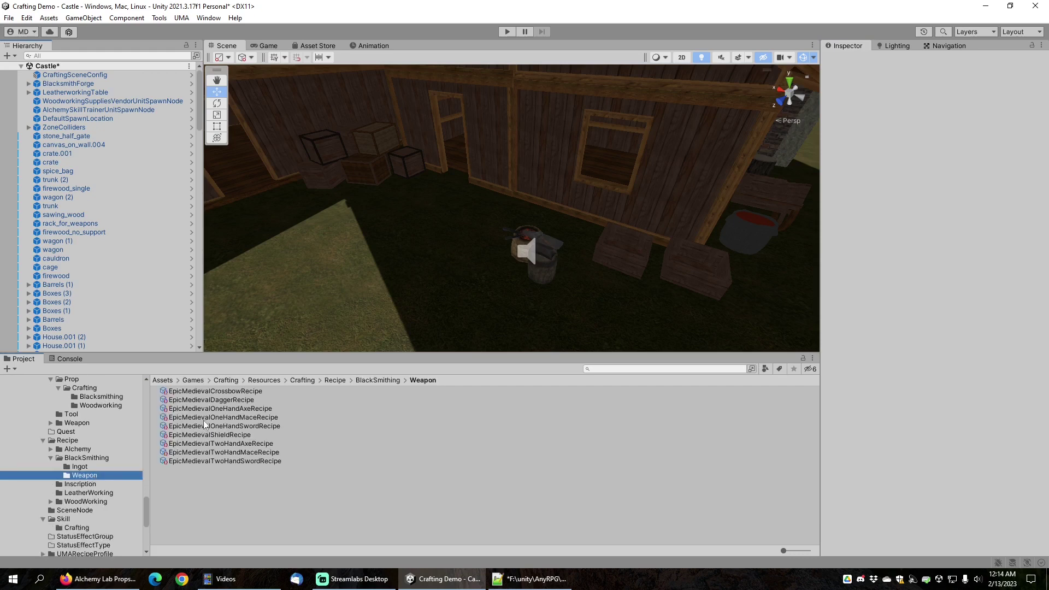
{"action": "left_click", "coordinate": [221, 399]}
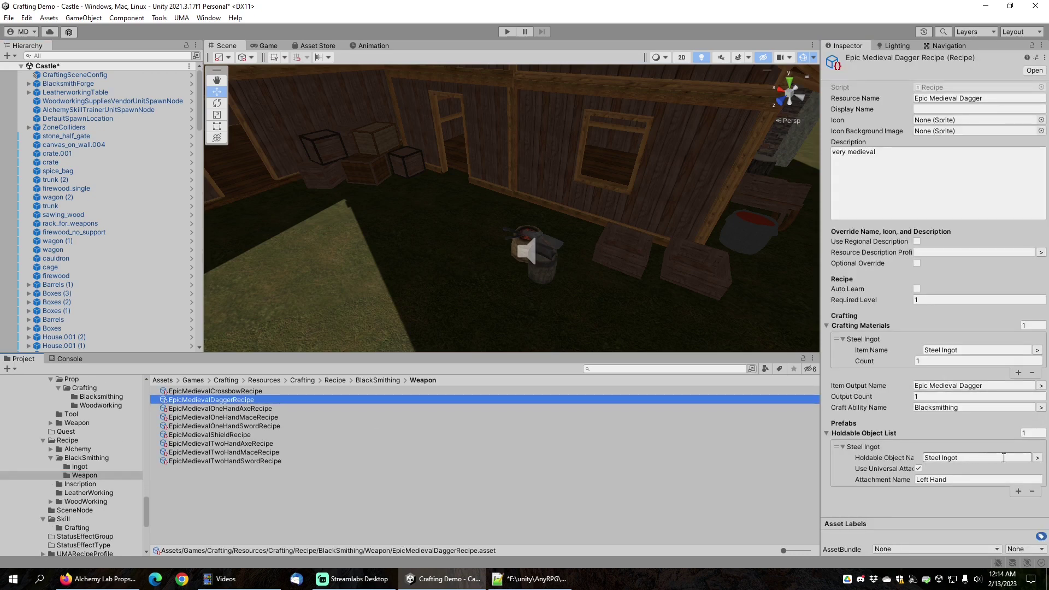
Replace the Steel Ingot holdable object in the Epic Medieval Dagger recipe with the Medieval Dagger prefab profile.
{"action": "left_click", "coordinate": [1037, 458]}
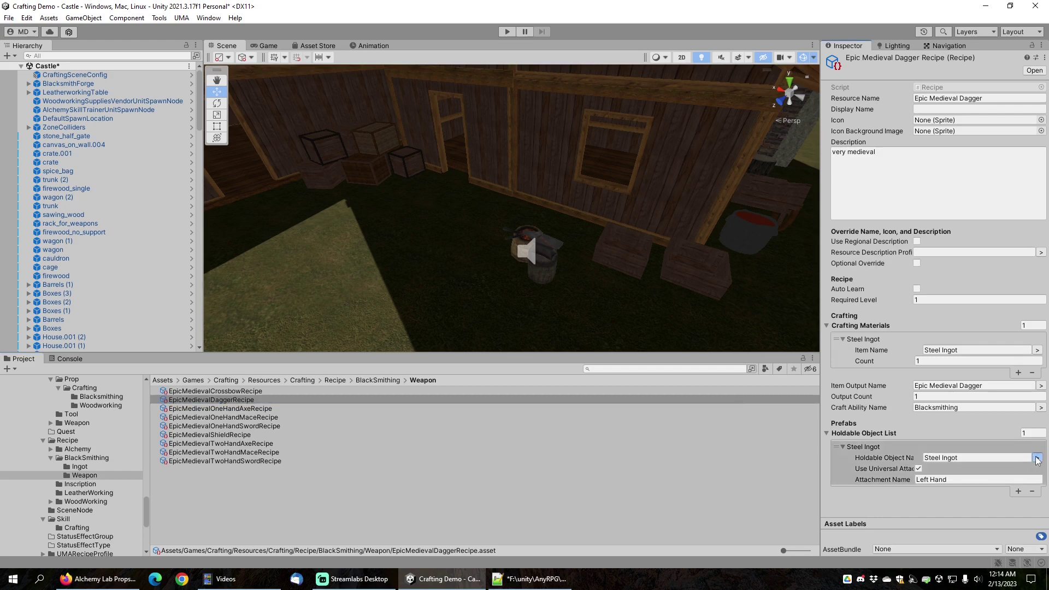
{"action": "type", "text": "dag"}
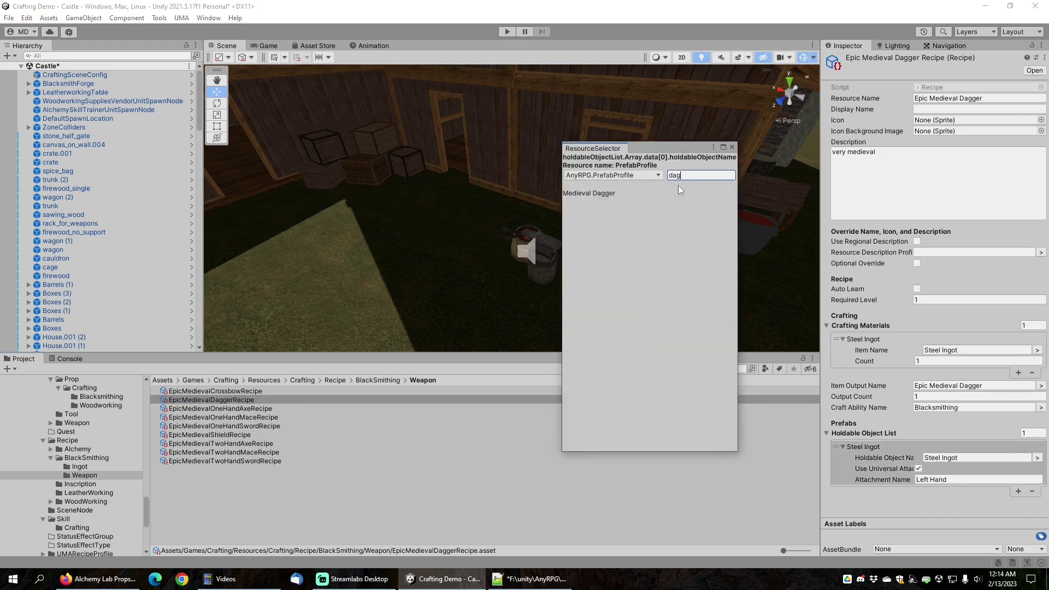
{"action": "left_click", "coordinate": [591, 193]}
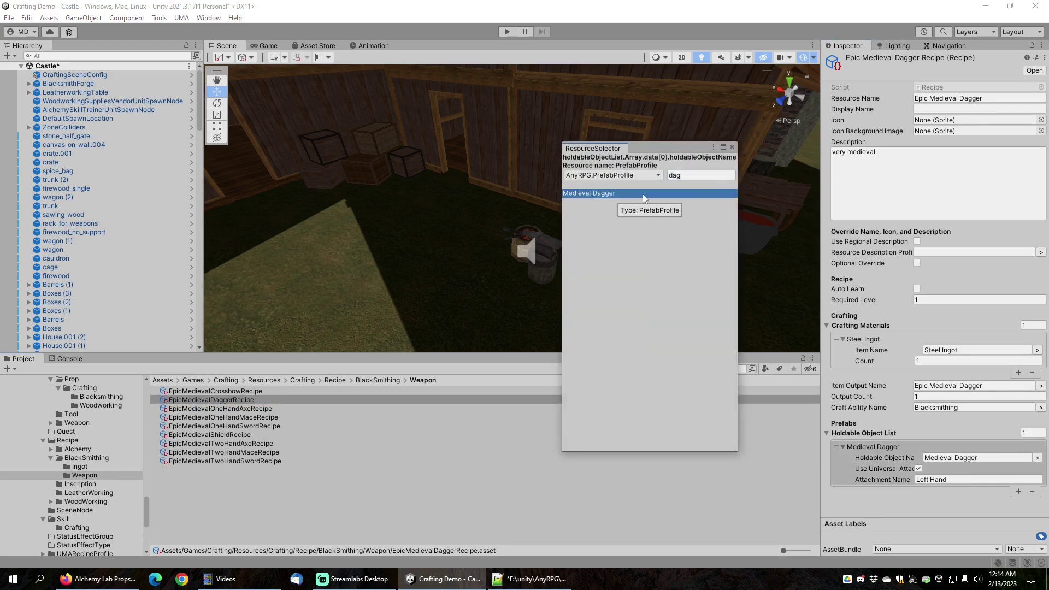
{"action": "left_click", "coordinate": [732, 147]}
Find MedievalDaggerPrefab in the PrefabProfile/Weapon/Dagger folder and open the MedievalDaggerHandle prefab it references.
{"action": "scroll", "coordinate": [90, 438], "scroll_direction": "up", "scroll_amount": 7}
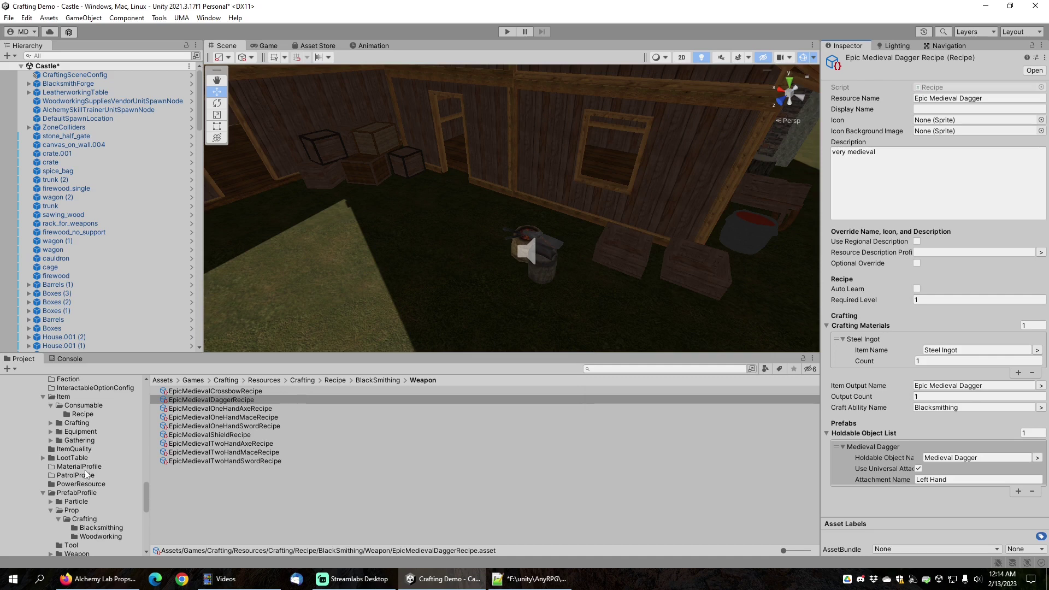
{"action": "scroll", "coordinate": [86, 475], "scroll_direction": "down", "scroll_amount": 2}
{"action": "left_click", "coordinate": [82, 521]}
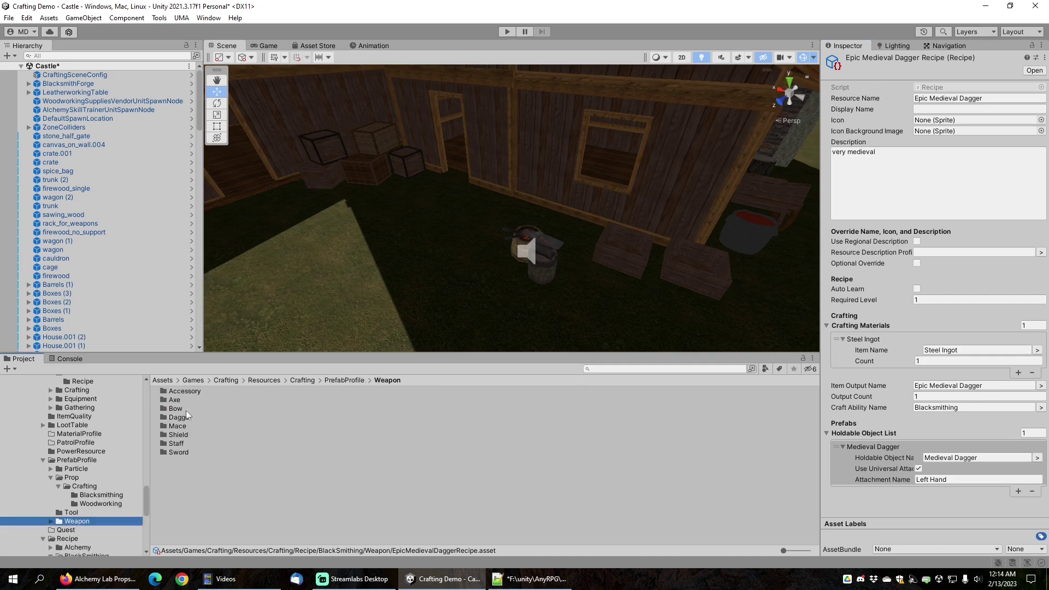
{"action": "double_click", "coordinate": [180, 417]}
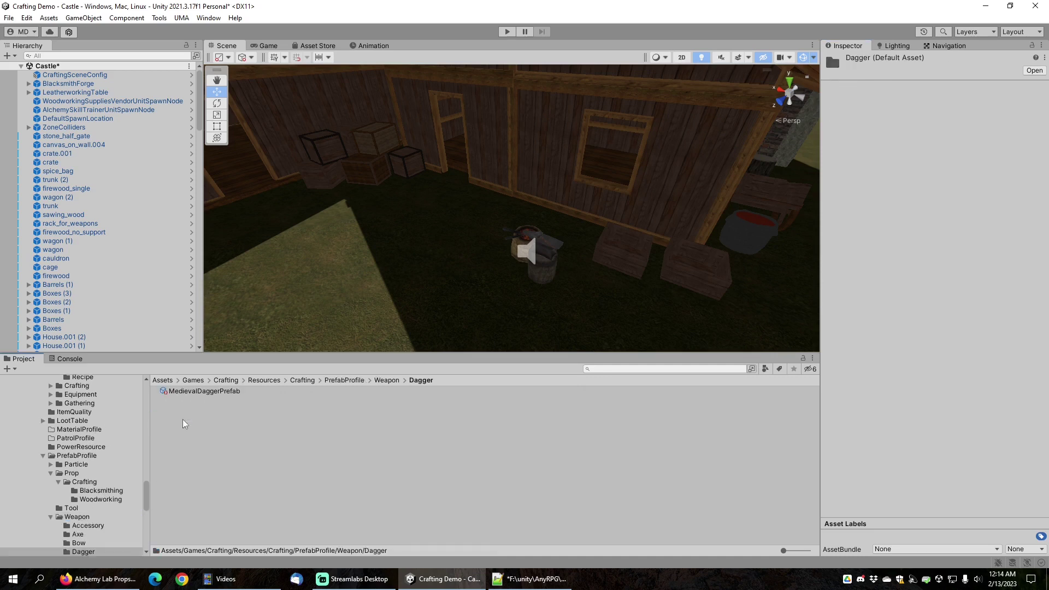
{"action": "left_click", "coordinate": [198, 393]}
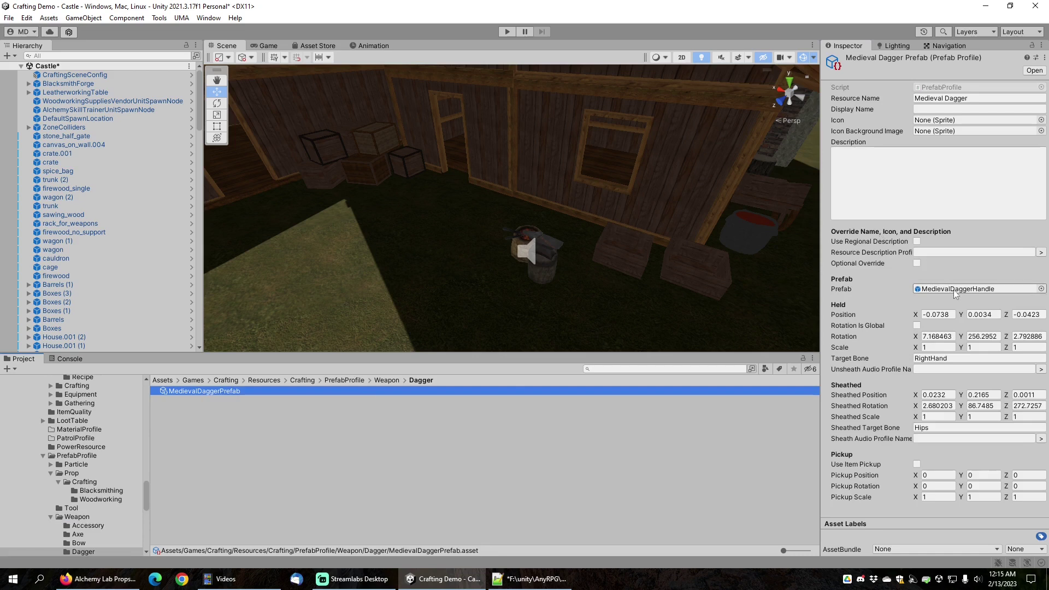
{"action": "left_click", "coordinate": [955, 289]}
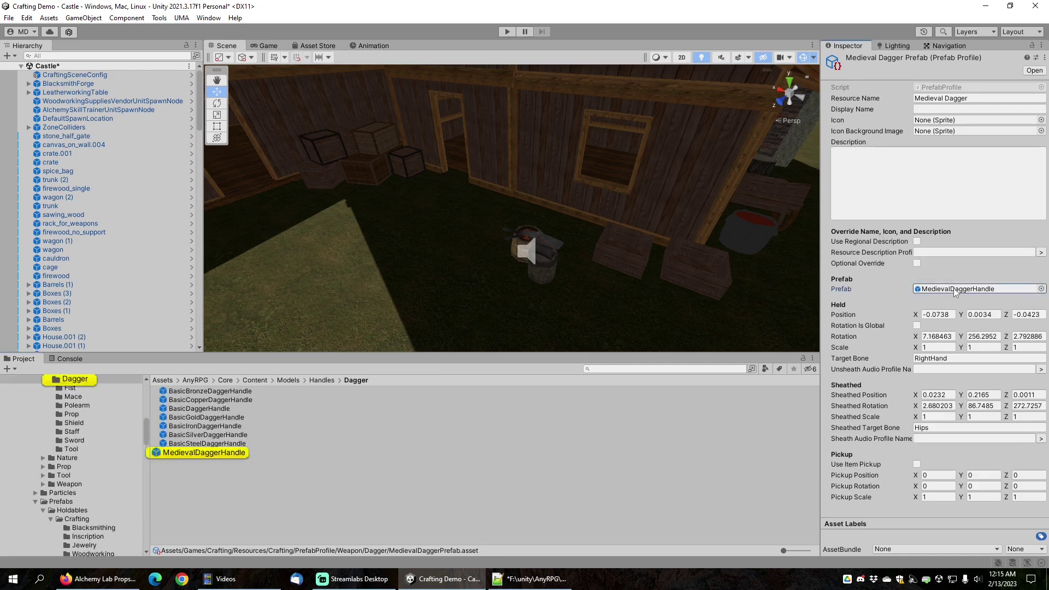
{"action": "double_click", "coordinate": [189, 452]}
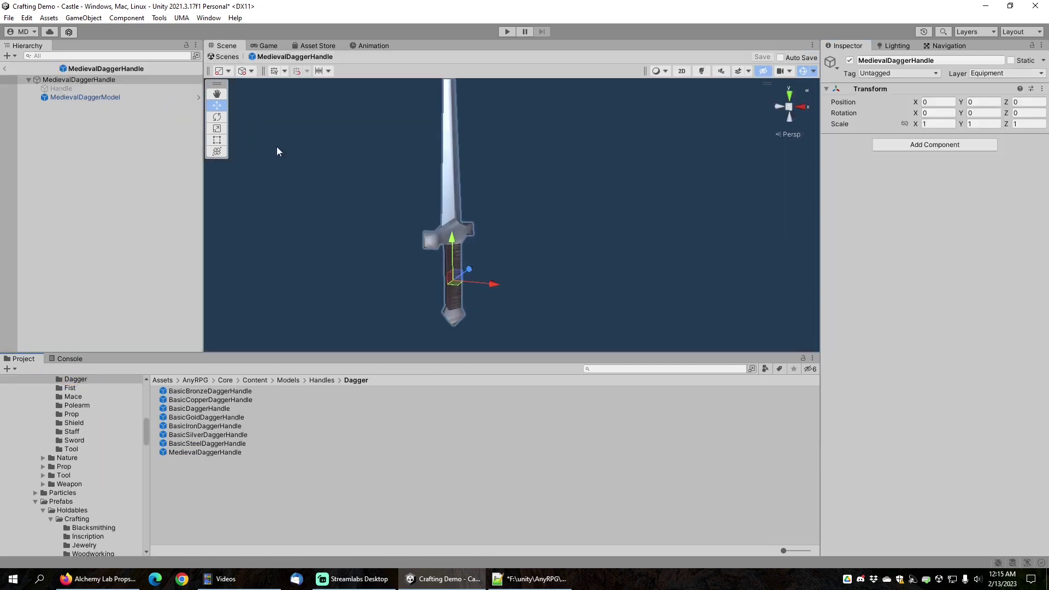
Temporarily activate the Handle object to compare it with the dagger's grip, deactivate it, and leave the prefab discarding changes.
{"action": "left_click", "coordinate": [62, 88]}
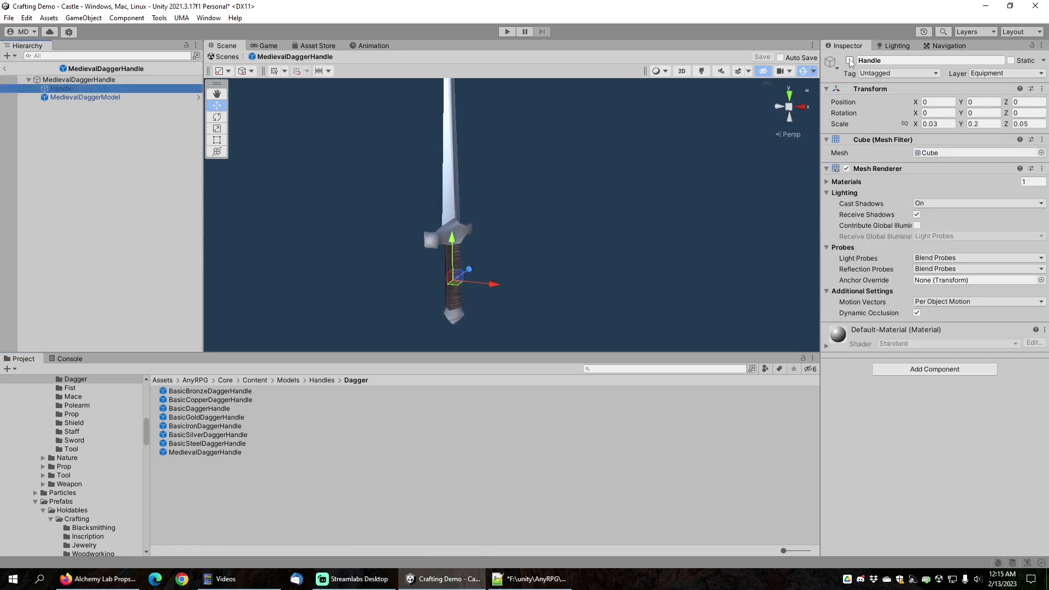
{"action": "left_click", "coordinate": [849, 61]}
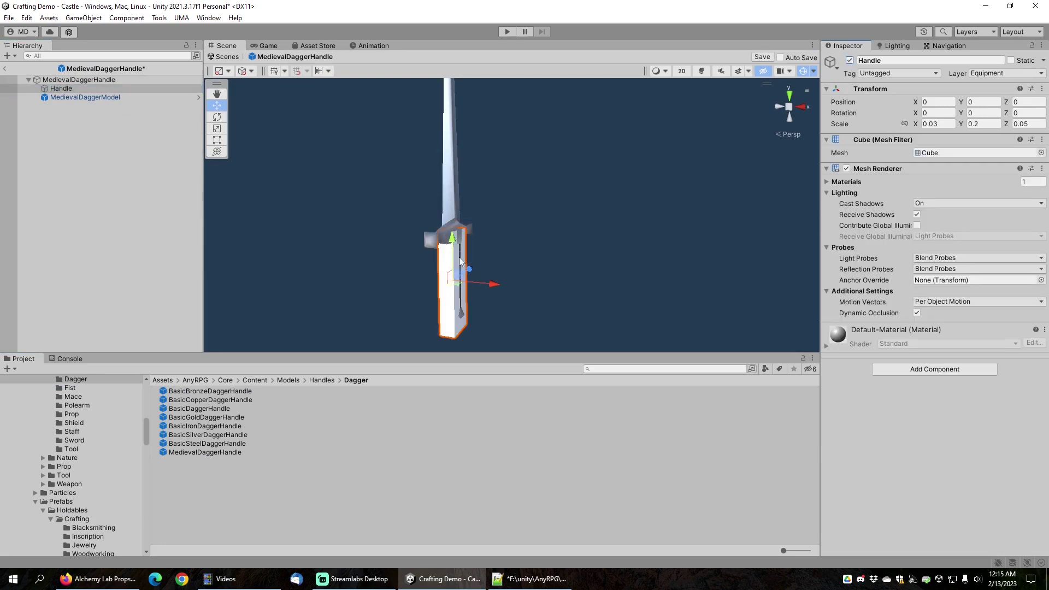
{"action": "left_click", "coordinate": [849, 61]}
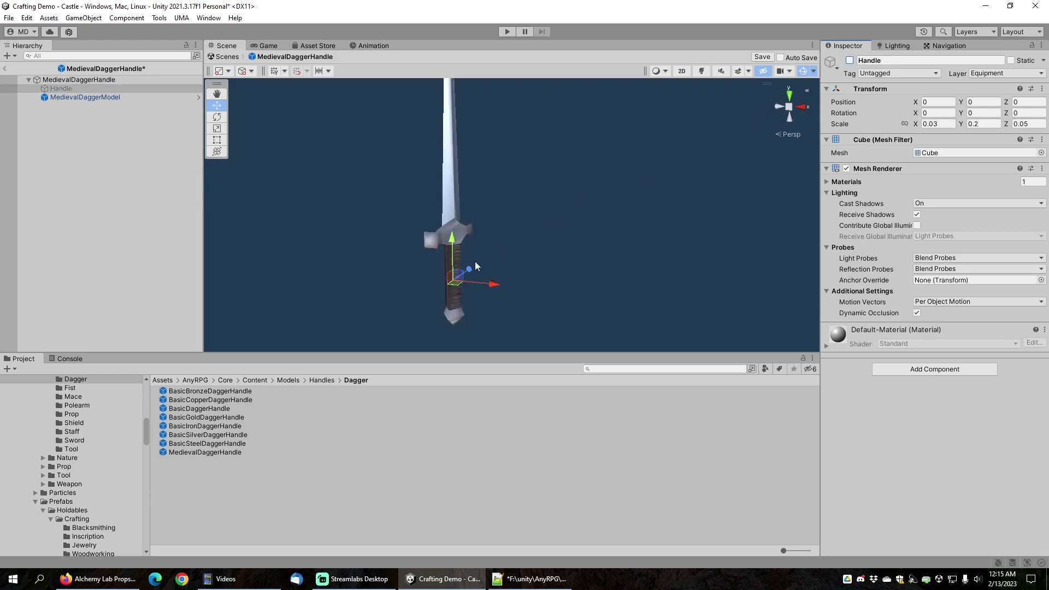
{"action": "left_click", "coordinate": [76, 88]}
{"action": "left_click", "coordinate": [4, 69]}
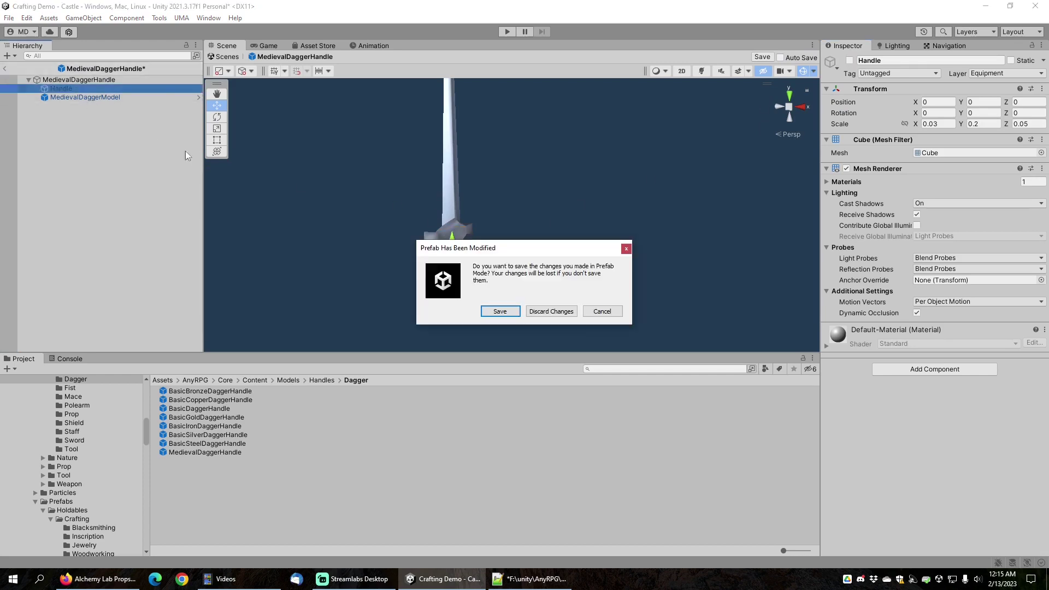
{"action": "left_click", "coordinate": [563, 310]}
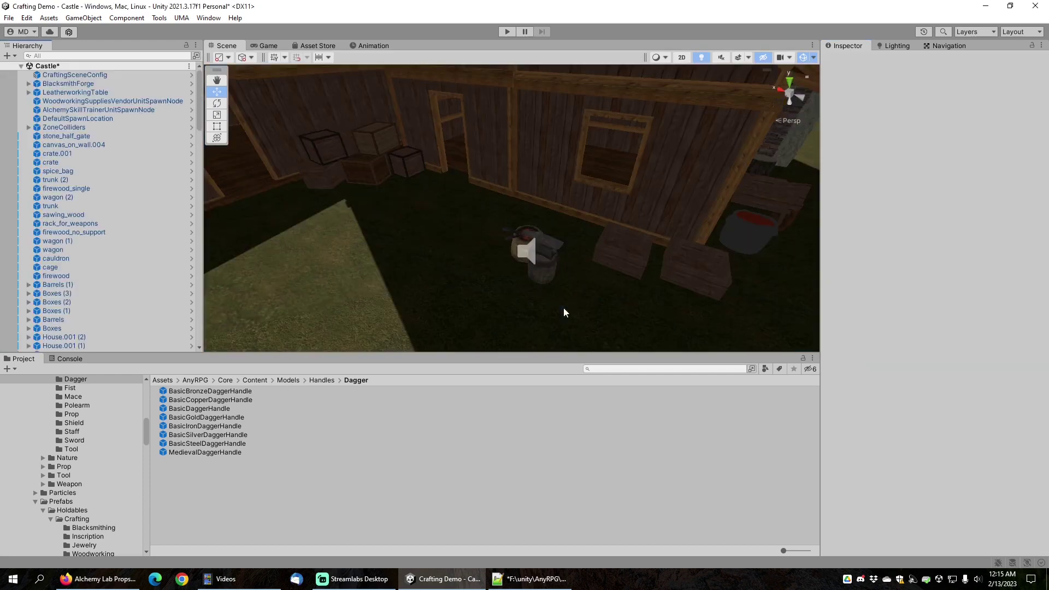
Save the Castle scene and start the game in play mode.
{"action": "left_click", "coordinate": [9, 18]}
{"action": "left_click", "coordinate": [25, 70]}
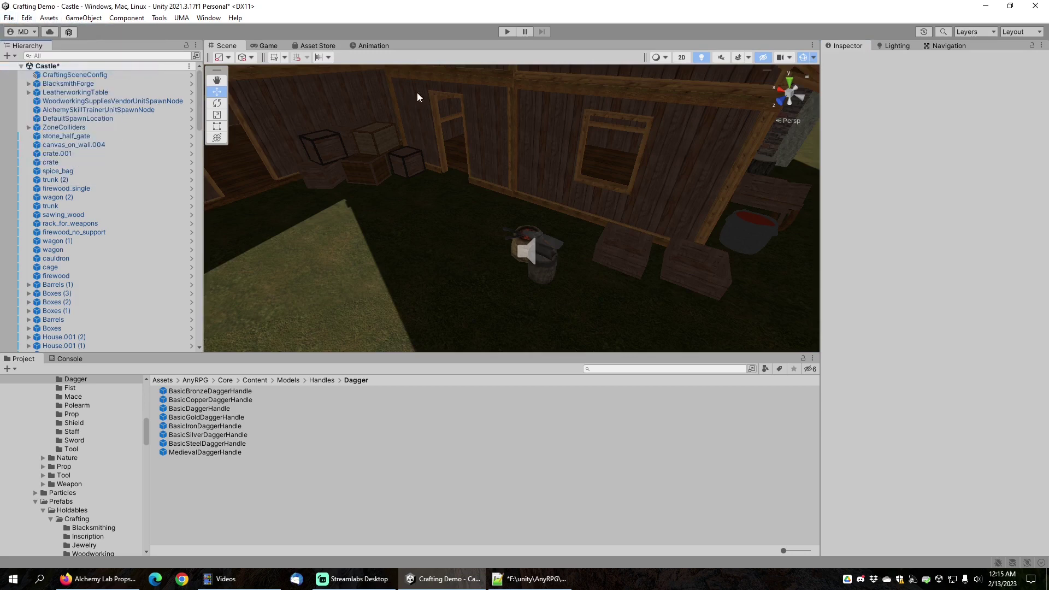
{"action": "left_click", "coordinate": [507, 31]}
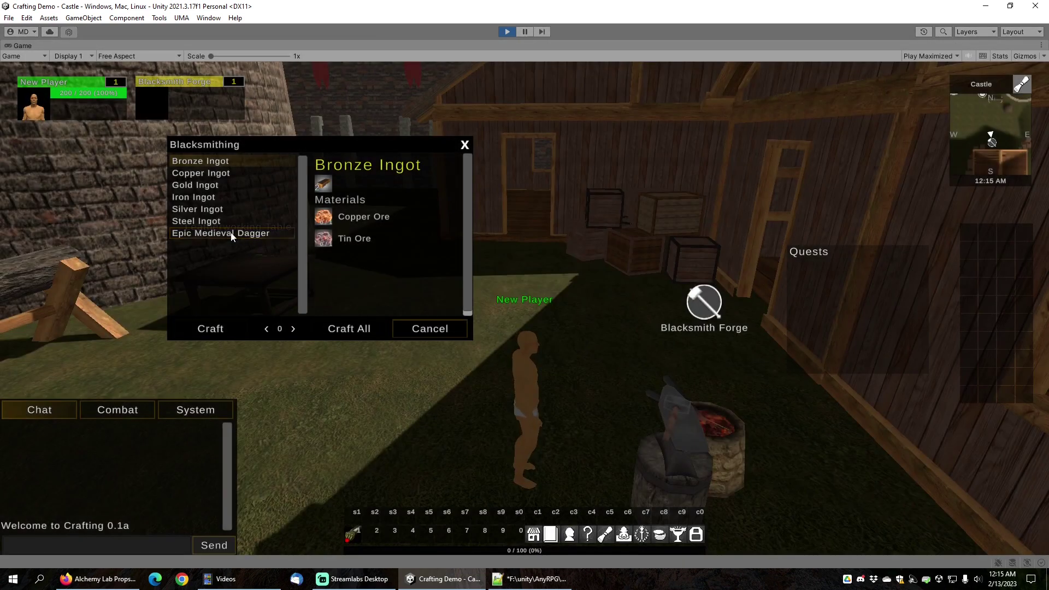
Craft one Epic Medieval Dagger at the Blacksmith Forge and view the item held by the character during crafting.
{"action": "left_click", "coordinate": [232, 235]}
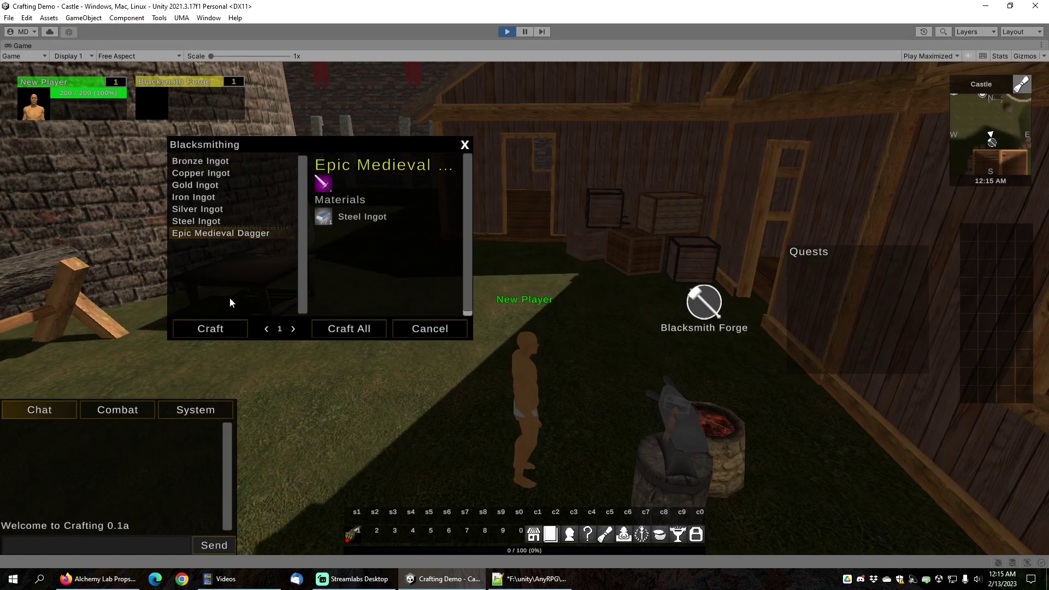
{"action": "left_click", "coordinate": [211, 328]}
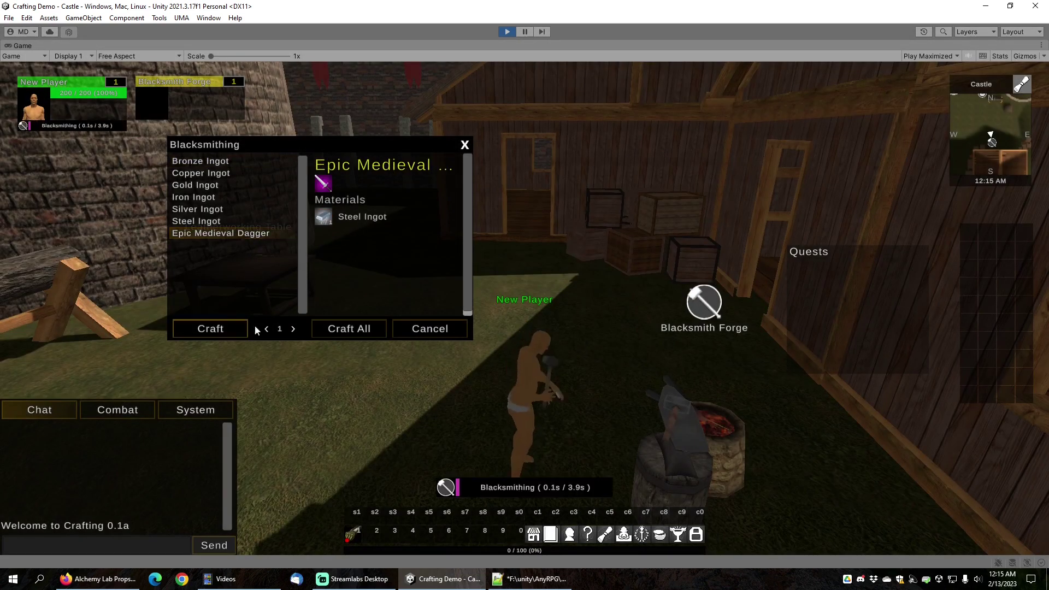
{"action": "left_click_drag", "start_coordinate": [614, 369], "coordinate": [572, 331]}
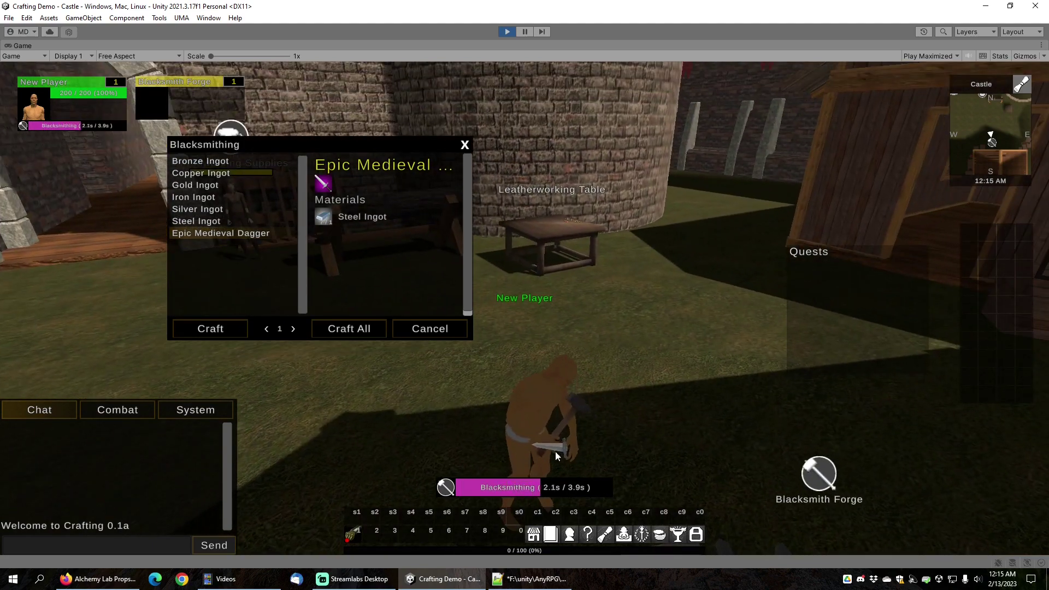
{"action": "left_click_drag", "start_coordinate": [562, 444], "coordinate": [649, 421]}
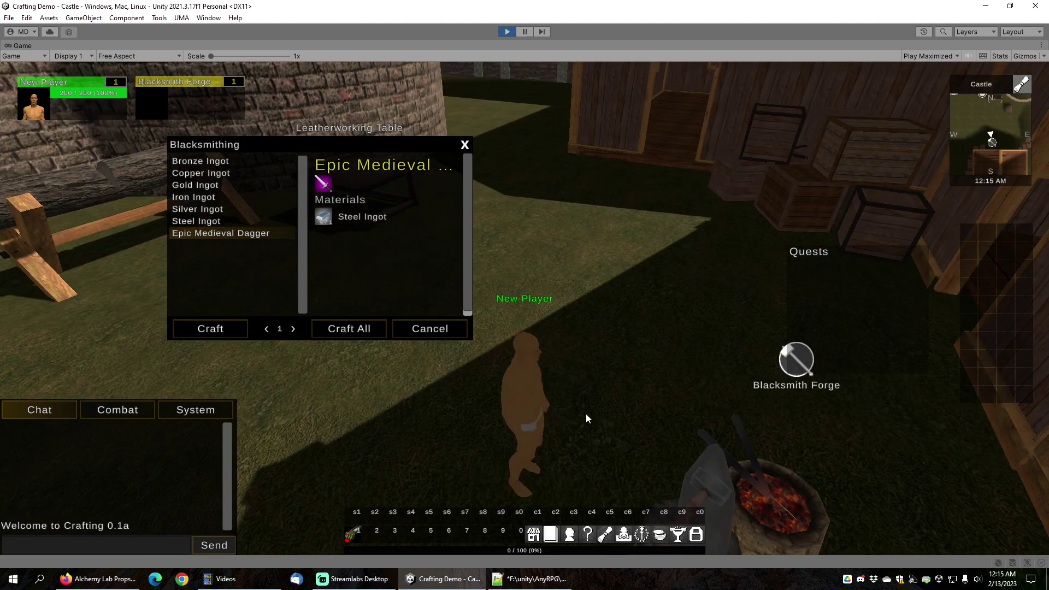
{"action": "left_click_drag", "start_coordinate": [575, 323], "coordinate": [602, 286]}
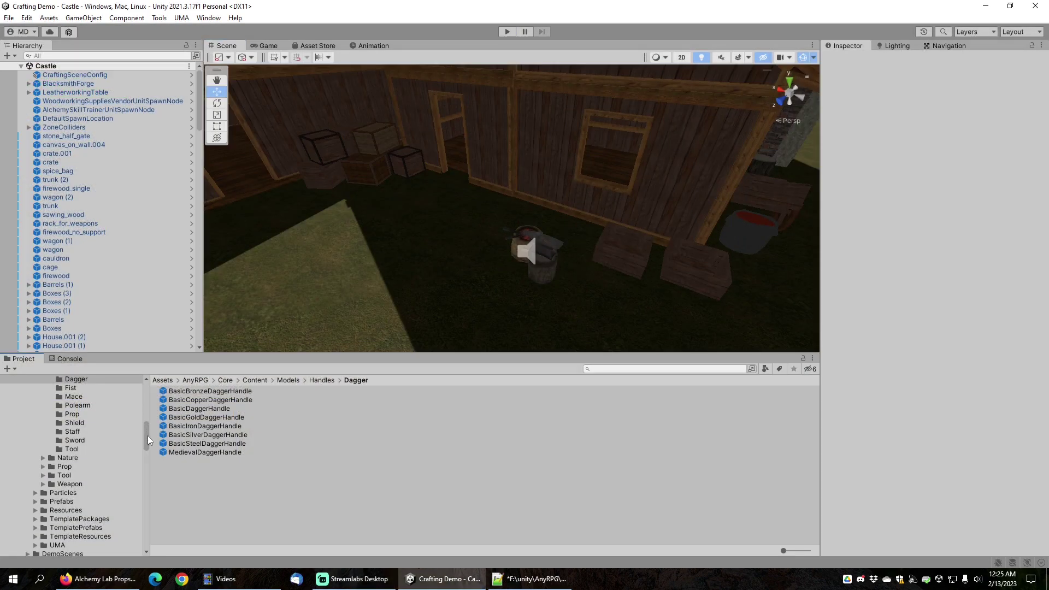
Open the LeatherworkingTable prefab from the Games/Crafting/Prefab/Spawnable/Interactable/Crafting folder.
{"action": "left_click_drag", "start_coordinate": [148, 435], "coordinate": [151, 401]}
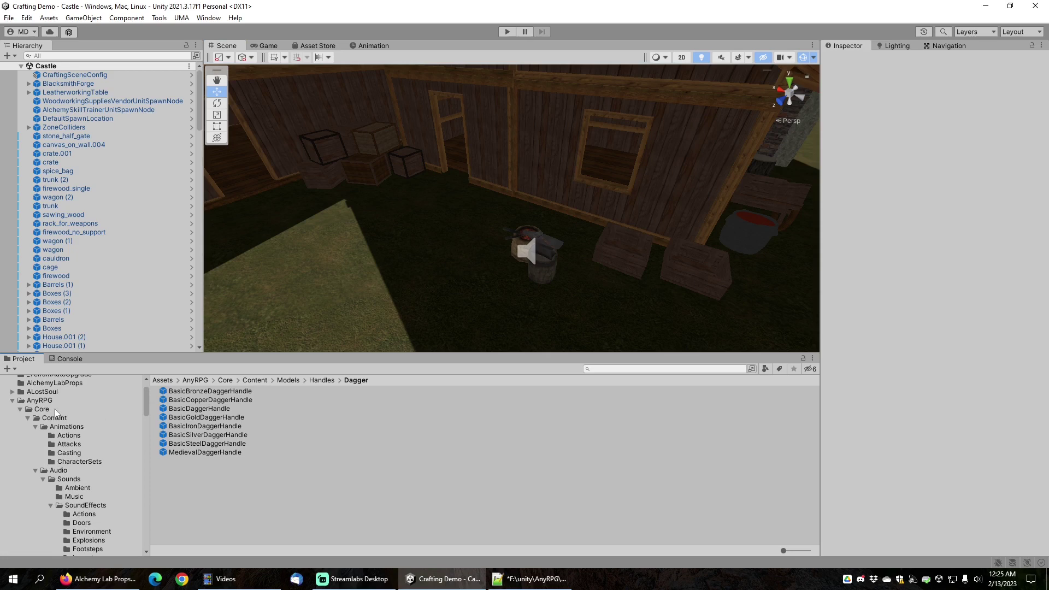
{"action": "left_click", "coordinate": [12, 401]}
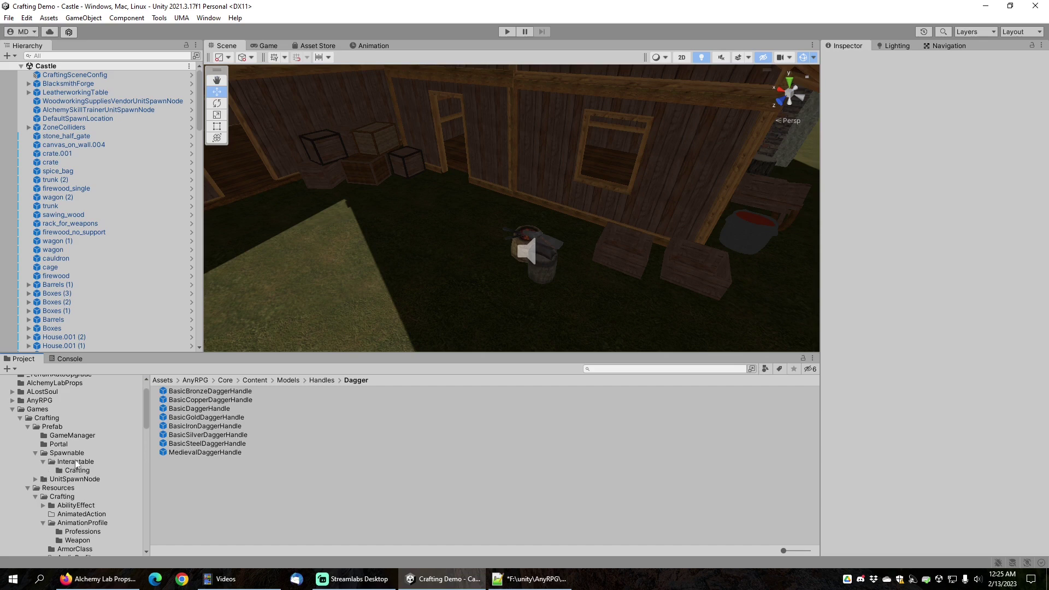
{"action": "left_click", "coordinate": [77, 470]}
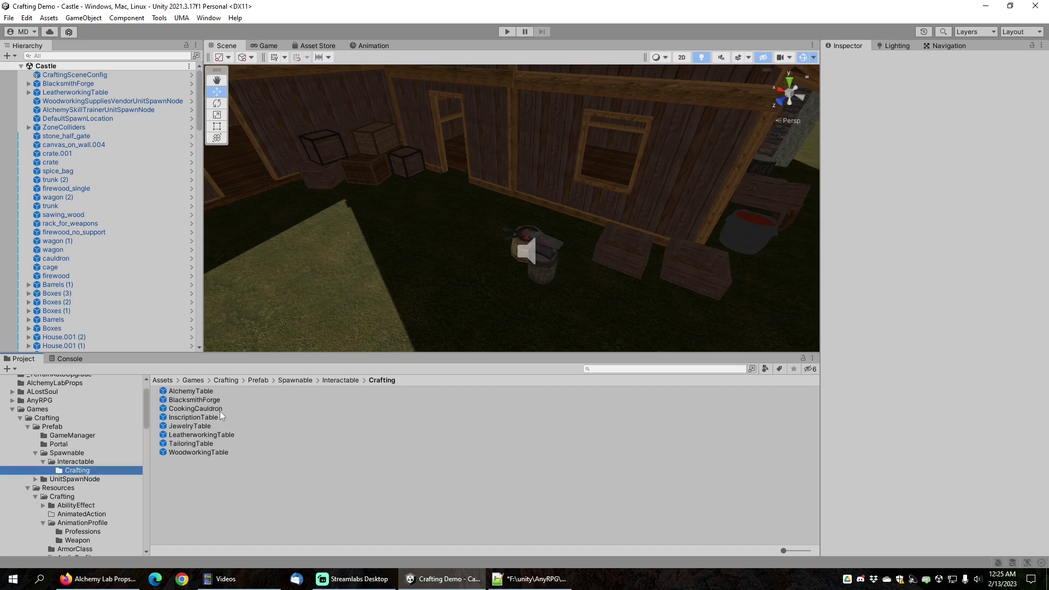
{"action": "right_click_drag", "start_coordinate": [414, 267], "coordinate": [236, 242]}
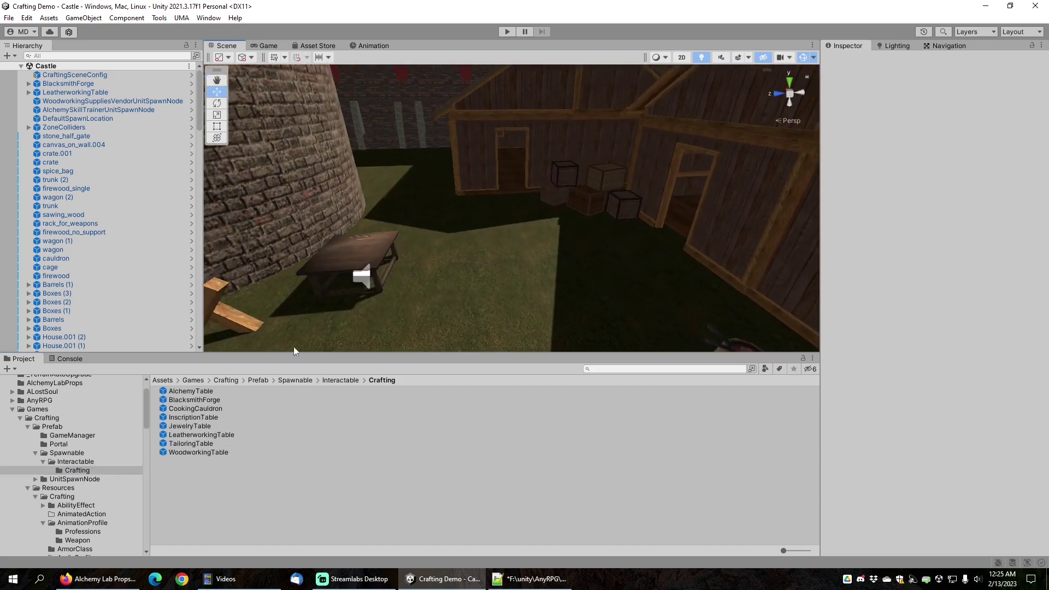
{"action": "double_click", "coordinate": [203, 436]}
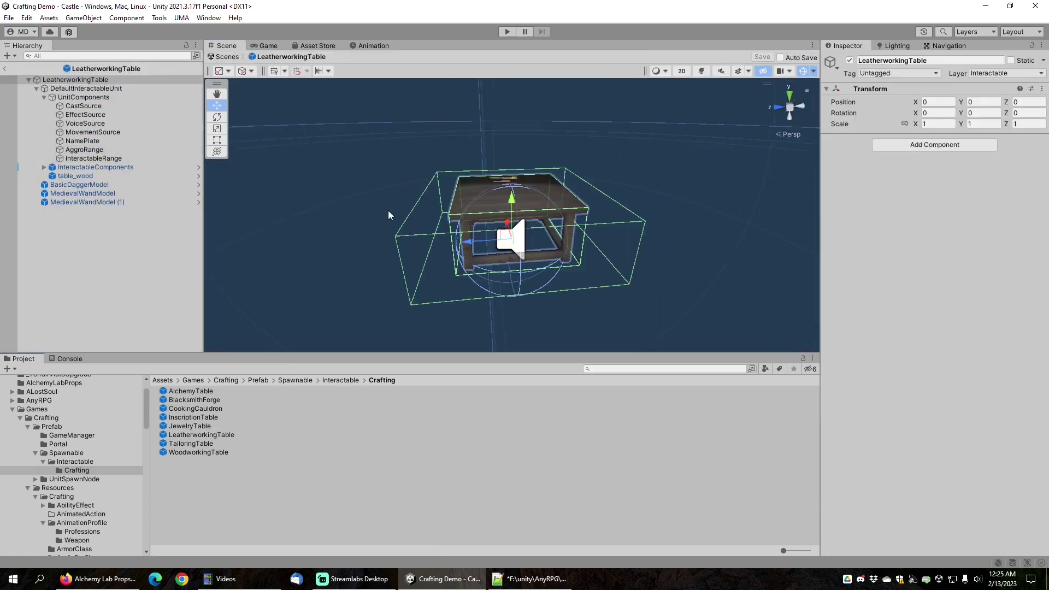
Examine the box collider on the InteractableRange object under InteractableComponents around the leatherworking table.
{"action": "middle_click_drag", "start_coordinate": [616, 140], "coordinate": [630, 201]}
{"action": "right_click_drag", "start_coordinate": [631, 201], "coordinate": [621, 167]}
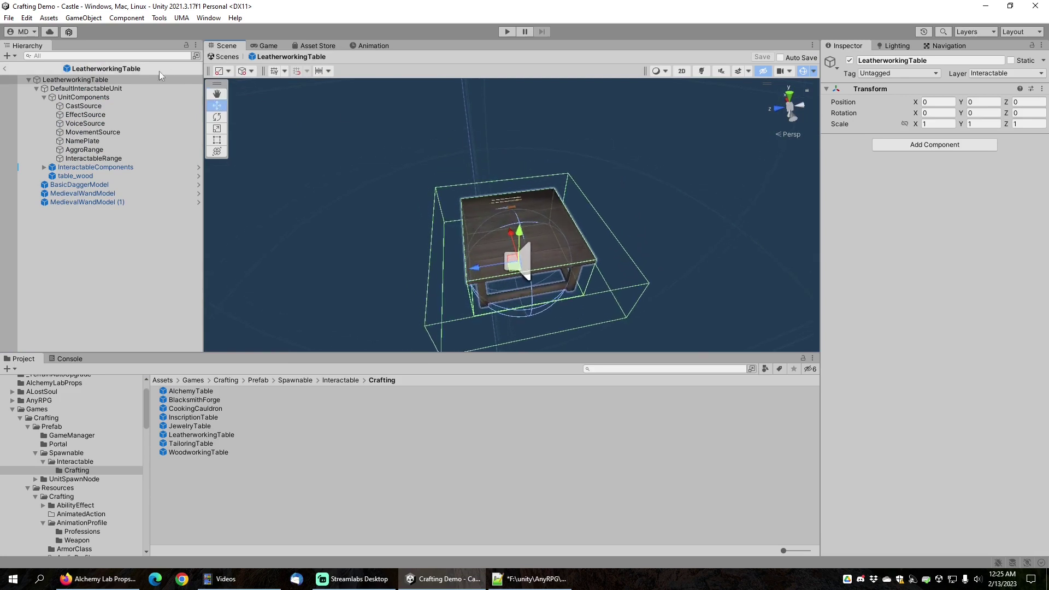
{"action": "left_click", "coordinate": [44, 167]}
{"action": "left_click", "coordinate": [87, 176]}
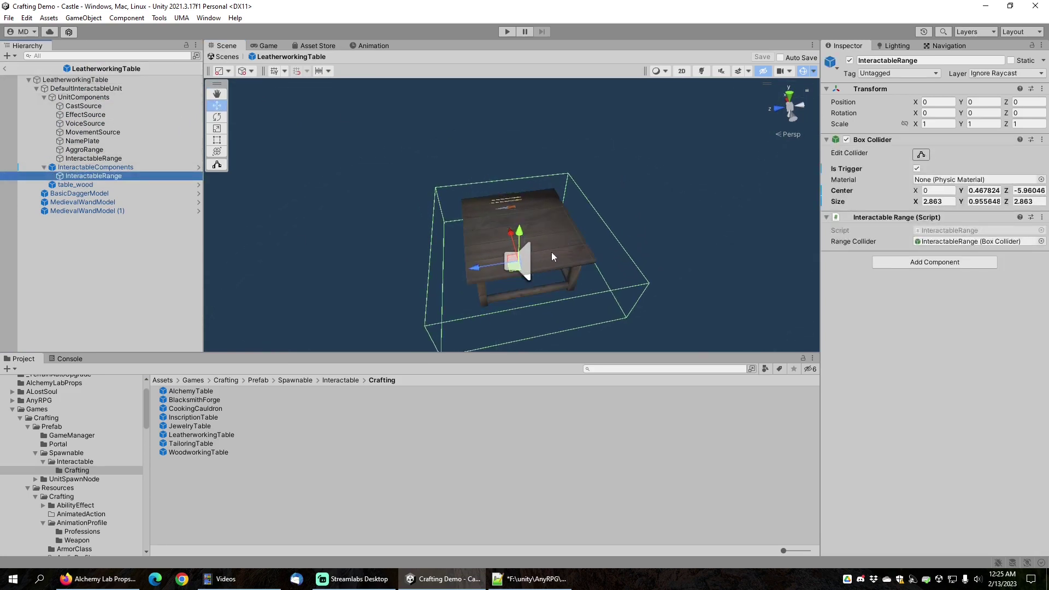
{"action": "right_click_drag", "start_coordinate": [609, 219], "coordinate": [563, 224]}
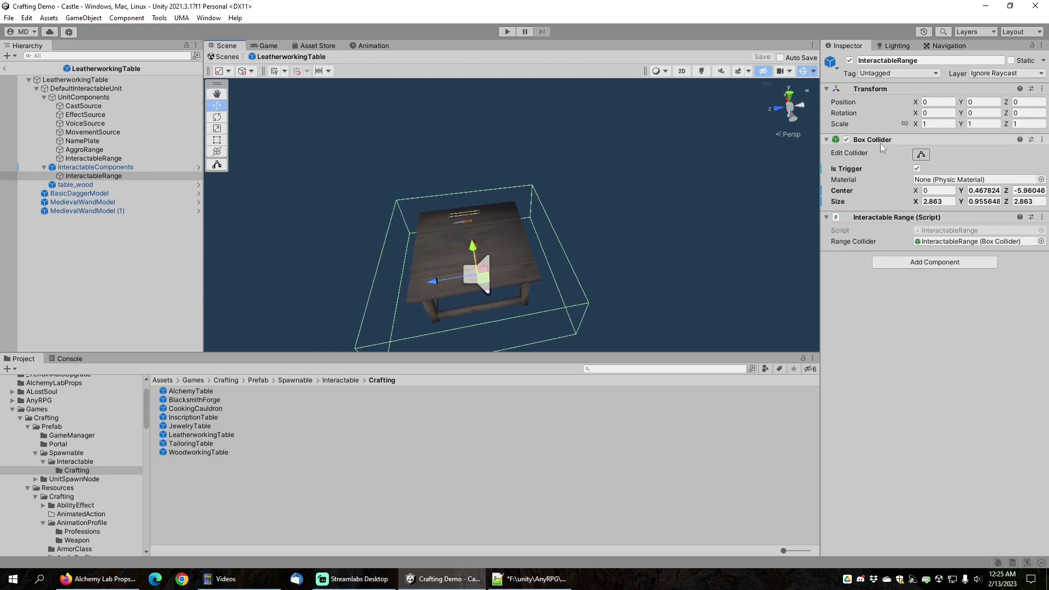
{"action": "middle_click_drag", "start_coordinate": [546, 235], "coordinate": [515, 227]}
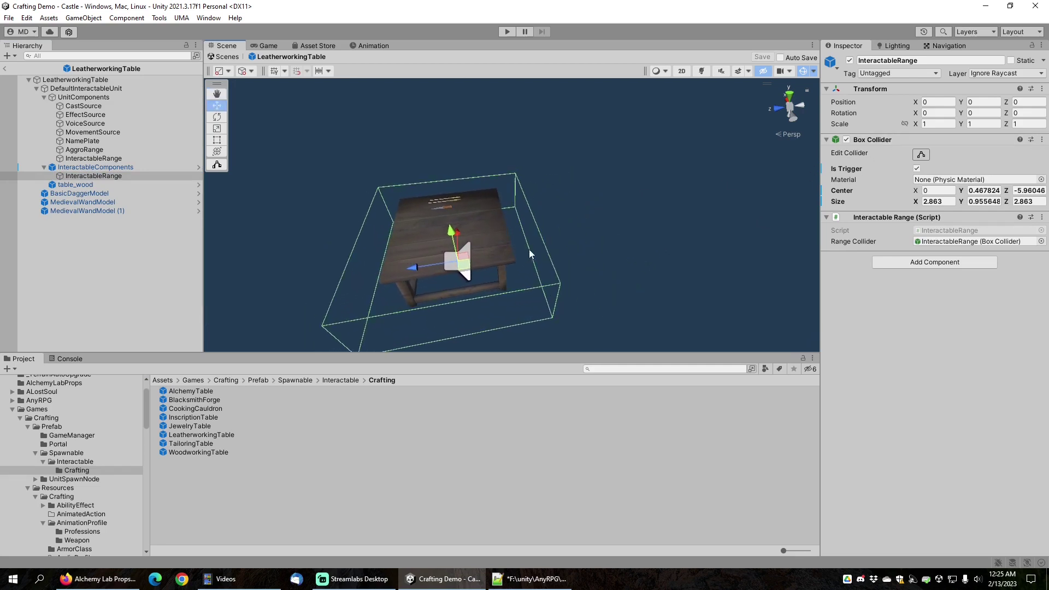
{"action": "middle_click_drag", "start_coordinate": [532, 275], "coordinate": [515, 230]}
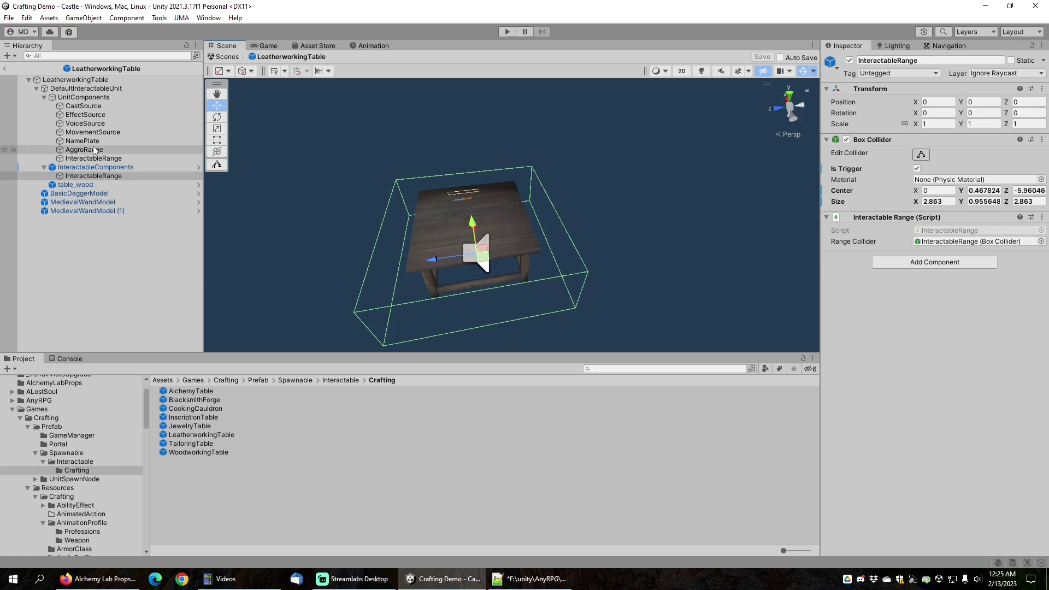
Review the Inanimate Unit settings of DefaultInteractableUnit, including the display name in its Name Plate Props.
{"action": "left_click", "coordinate": [77, 91]}
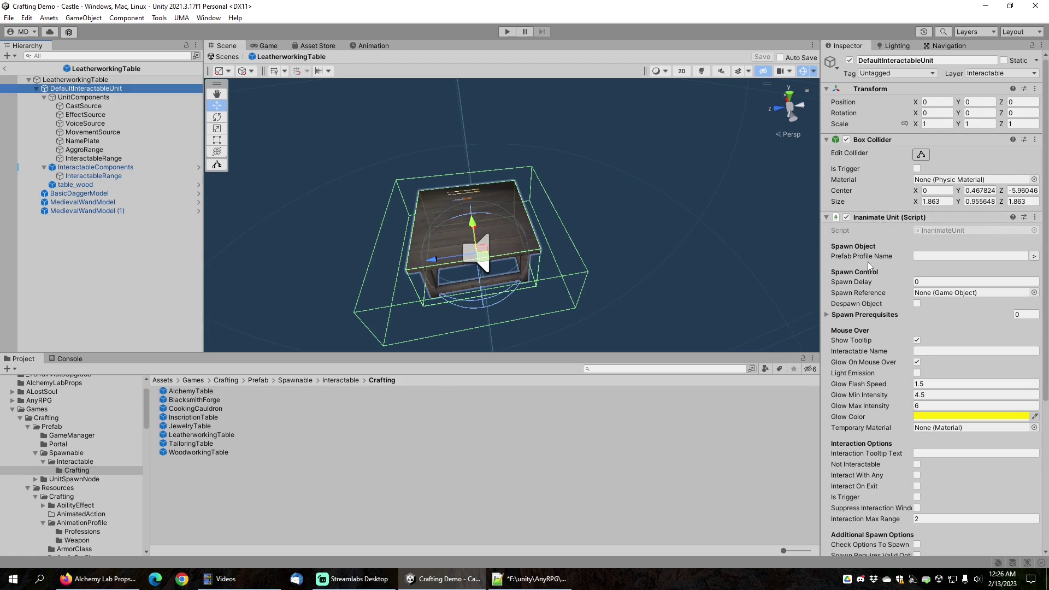
{"action": "scroll", "coordinate": [867, 270], "scroll_direction": "down", "scroll_amount": 4}
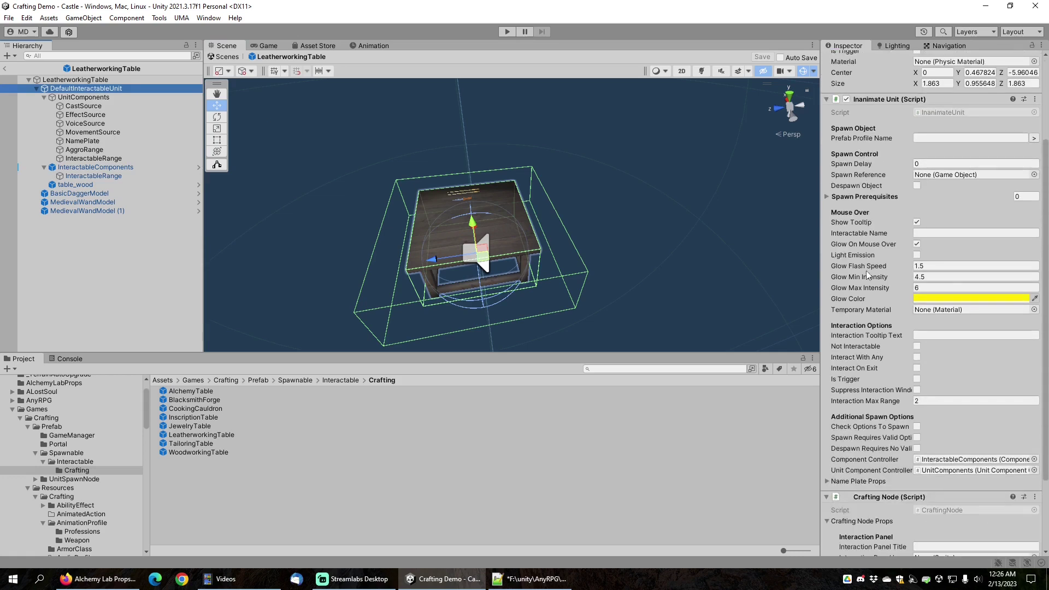
{"action": "left_click", "coordinate": [826, 481]}
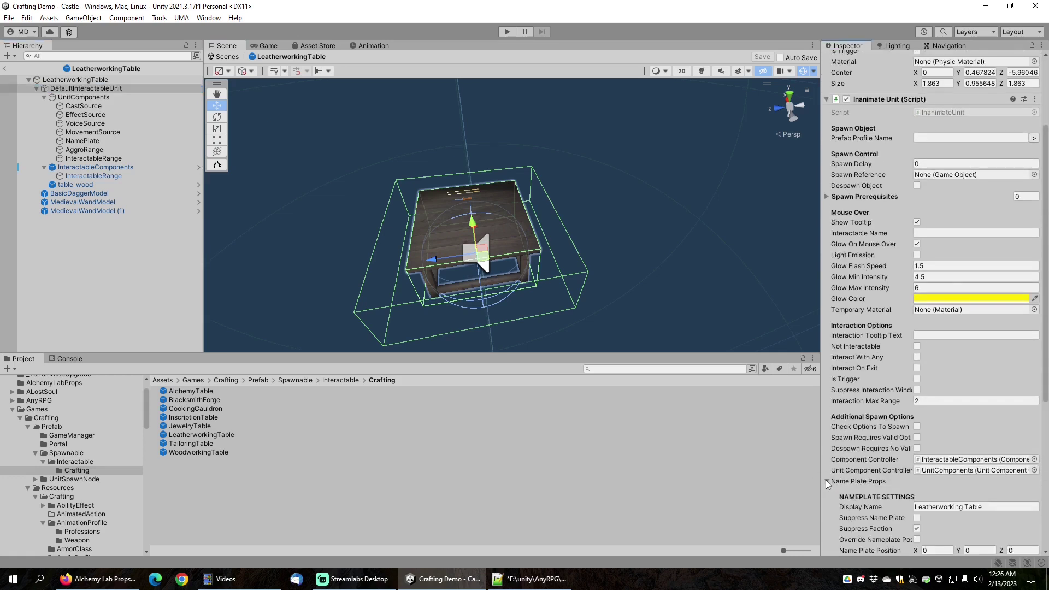
{"action": "scroll", "coordinate": [855, 460], "scroll_direction": "down", "scroll_amount": 2}
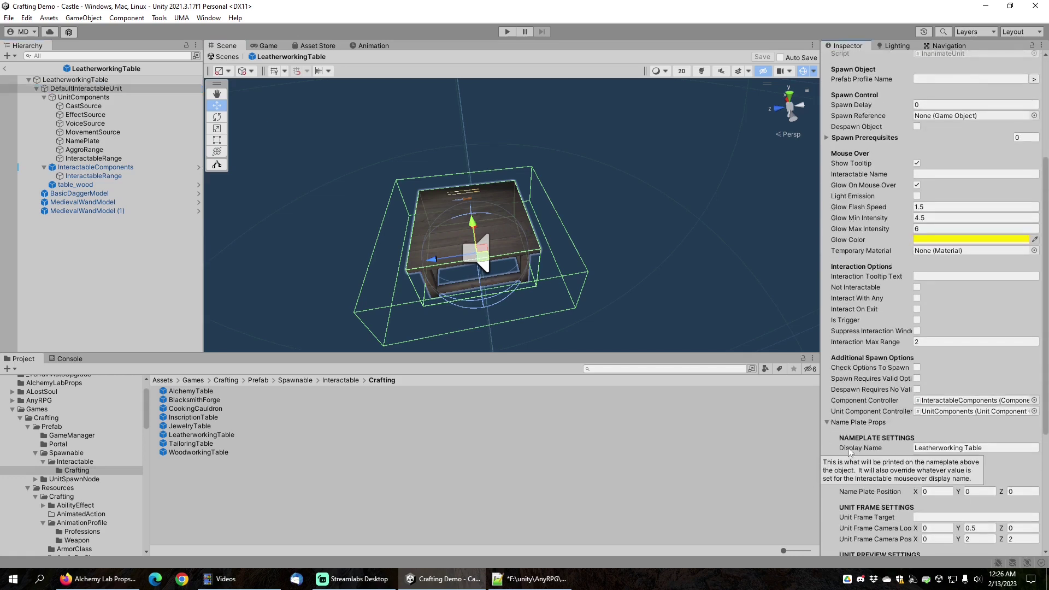
Add a second Crafting Node component to DefaultInteractableUnit in the LeatherworkingTable prefab.
{"action": "left_click", "coordinate": [828, 423]}
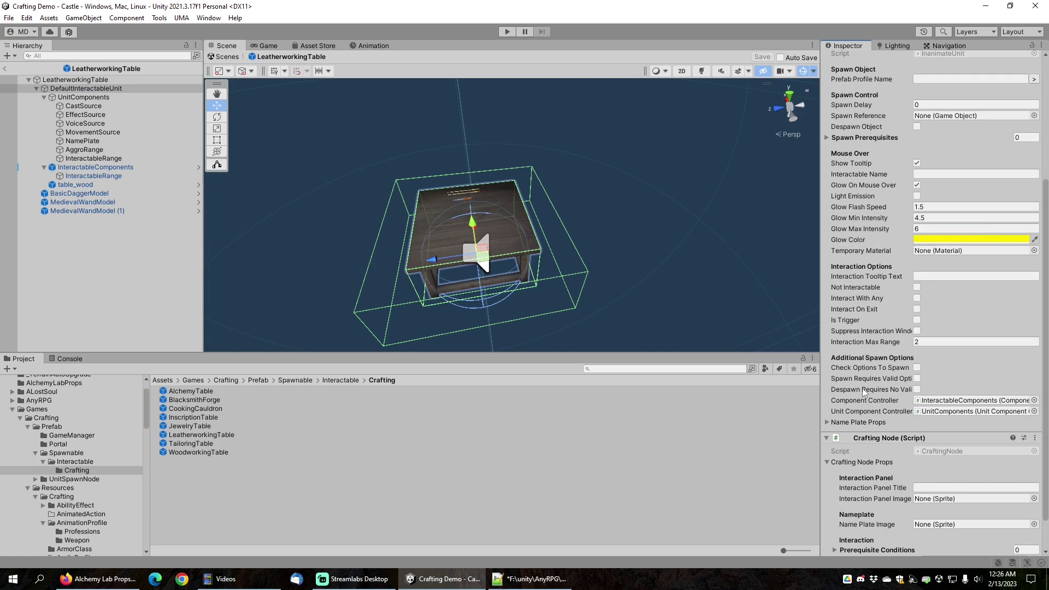
{"action": "scroll", "coordinate": [863, 385], "scroll_direction": "down", "scroll_amount": 2}
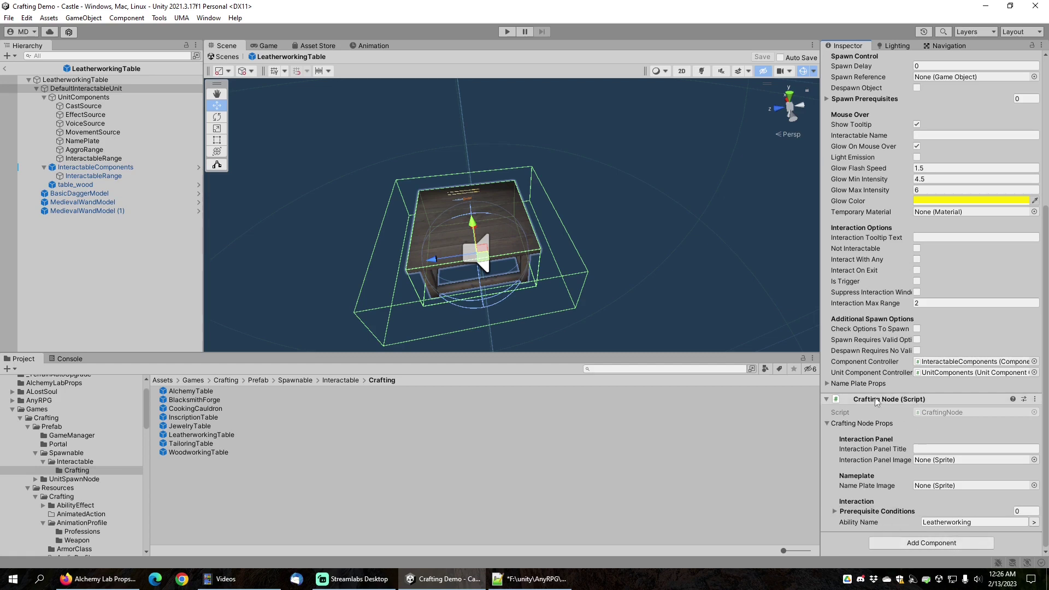
{"action": "left_click", "coordinate": [927, 547]}
{"action": "type", "text": "cra"}
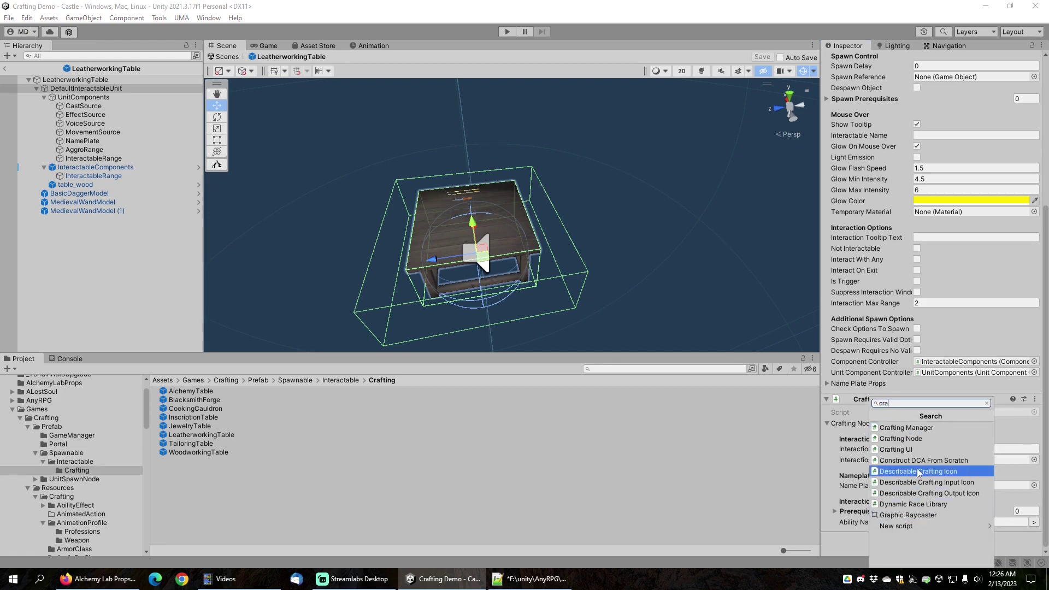
{"action": "left_click", "coordinate": [902, 439]}
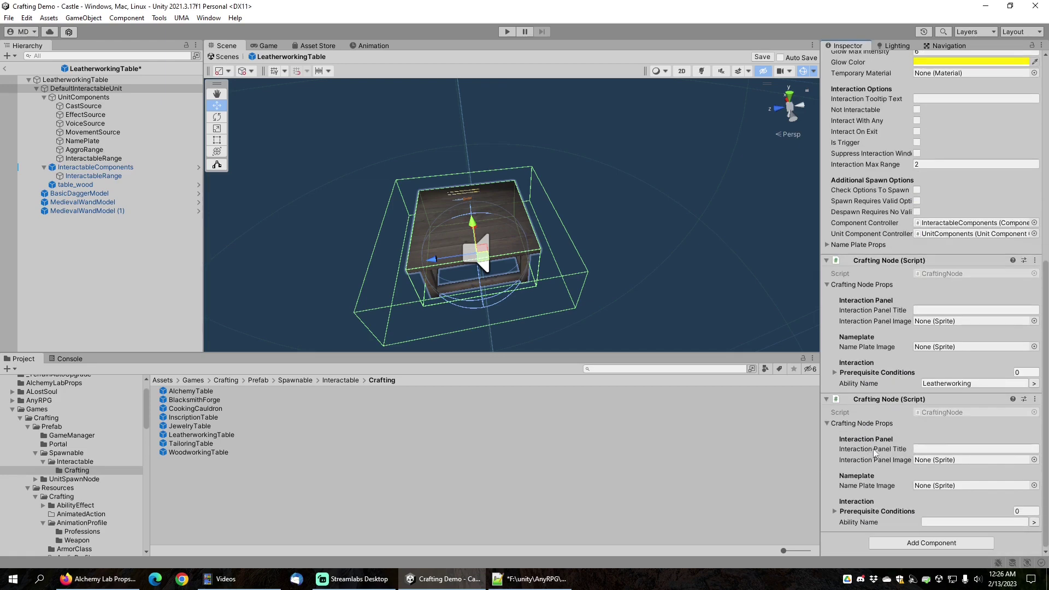
Set the new Crafting Node's ability name to WoodWorking and save the prefab.
{"action": "left_click", "coordinate": [1034, 523]}
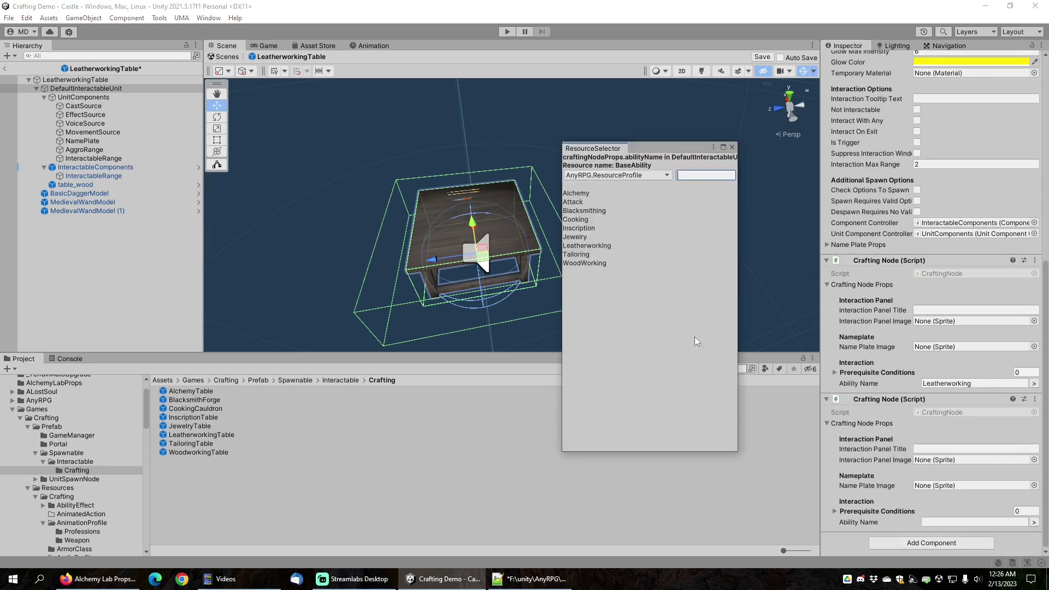
{"action": "left_click", "coordinate": [591, 261]}
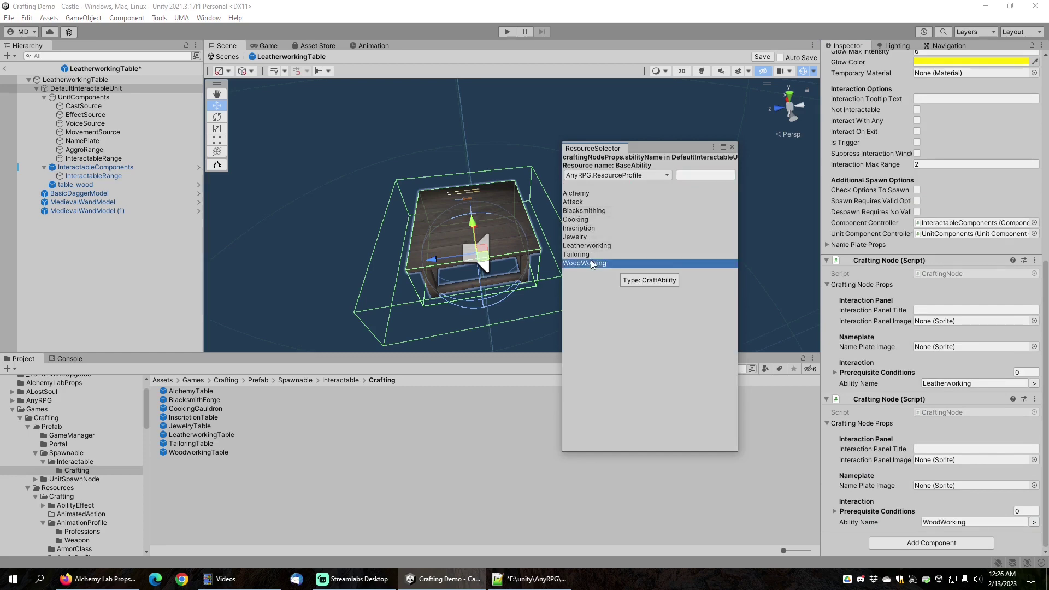
{"action": "left_click", "coordinate": [732, 148]}
{"action": "left_click", "coordinate": [9, 17]}
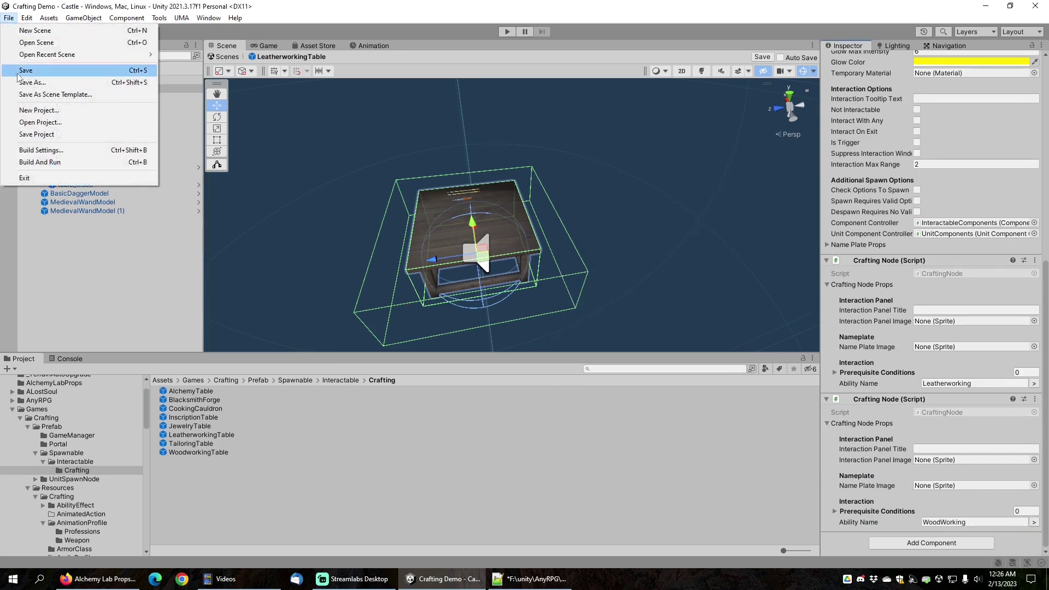
{"action": "left_click", "coordinate": [22, 71]}
Start the game in play mode and learn the LeatherWorking skill from the Alchemy Trainer.
{"action": "left_click", "coordinate": [507, 31]}
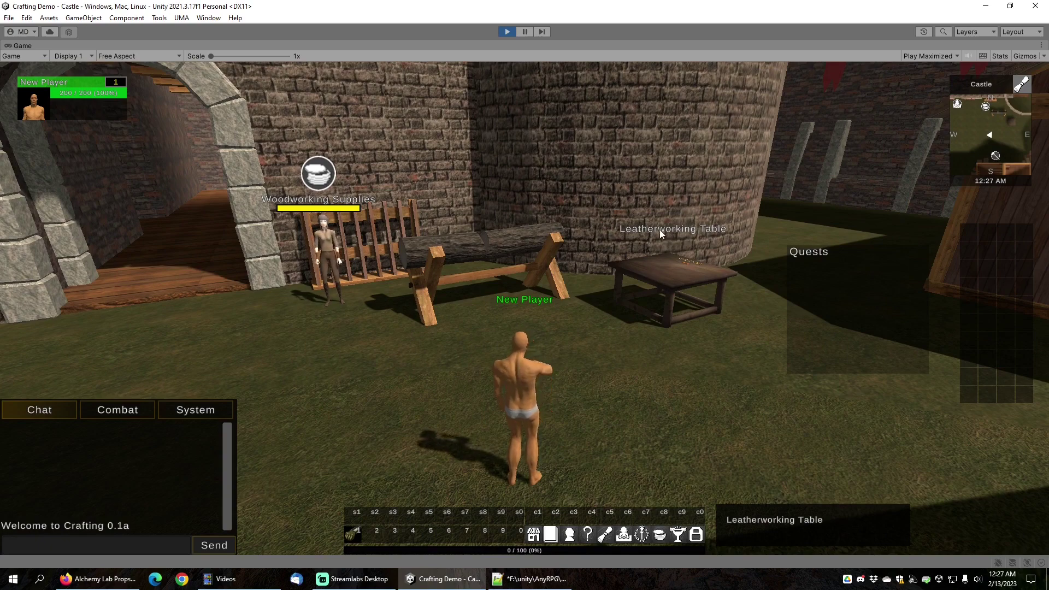
{"action": "right_click_drag", "start_coordinate": [578, 289], "coordinate": [727, 297]}
{"action": "key", "text": "w"}
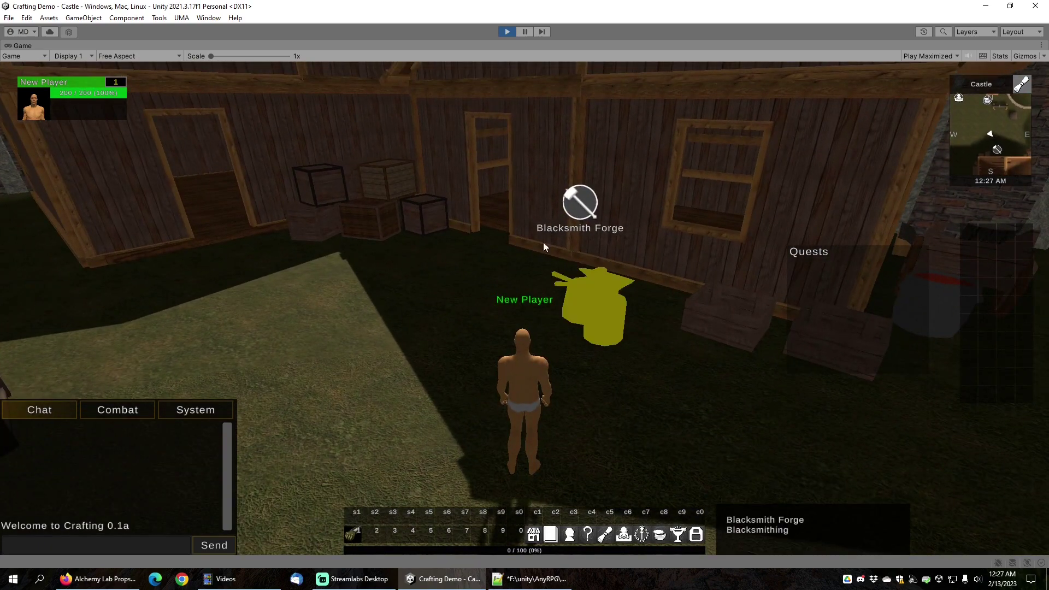
{"action": "right_click_drag", "start_coordinate": [543, 242], "coordinate": [332, 287]}
{"action": "key", "text": "w"}
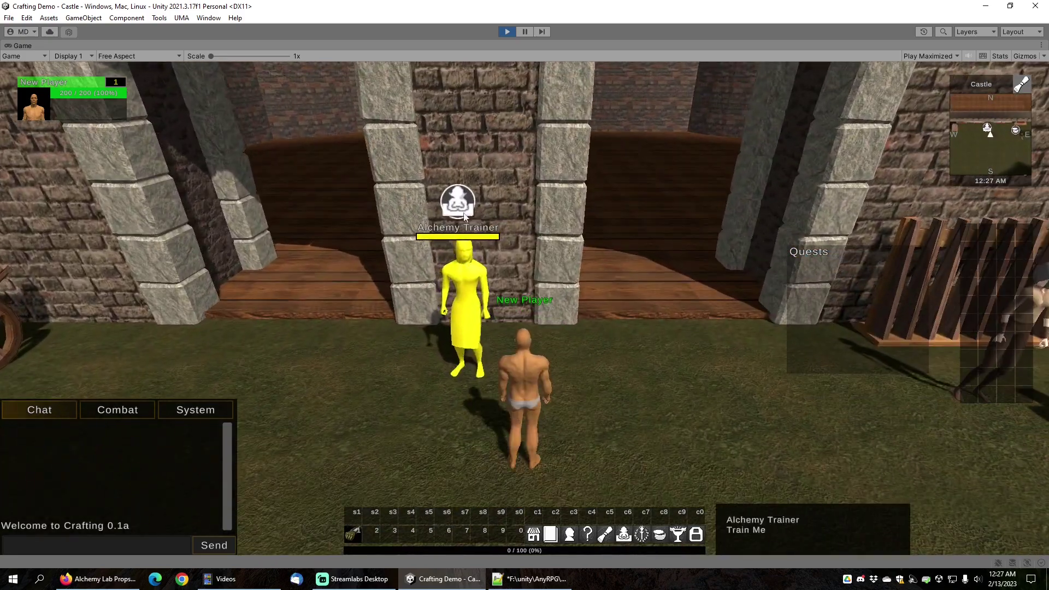
{"action": "left_click", "coordinate": [462, 229]}
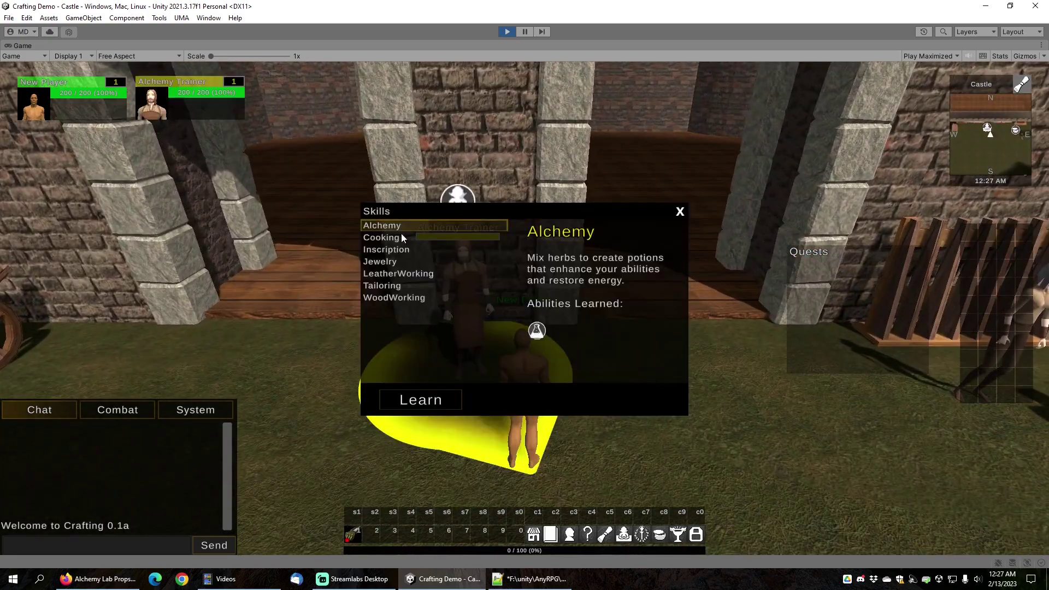
{"action": "left_click", "coordinate": [397, 273]}
{"action": "left_click", "coordinate": [432, 400]}
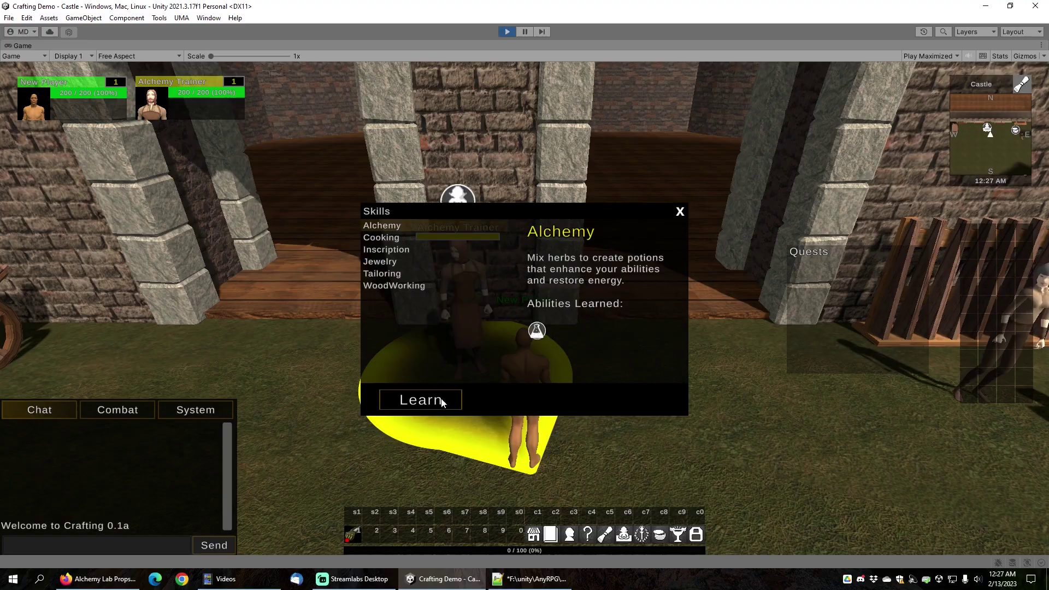
{"action": "left_click", "coordinate": [683, 214]}
Check the Leatherworking Table's interaction options, and learn the WoodWorking skill from the Alchemy Trainer.
{"action": "right_click_drag", "start_coordinate": [630, 314], "coordinate": [757, 290]}
{"action": "key", "text": "w"}
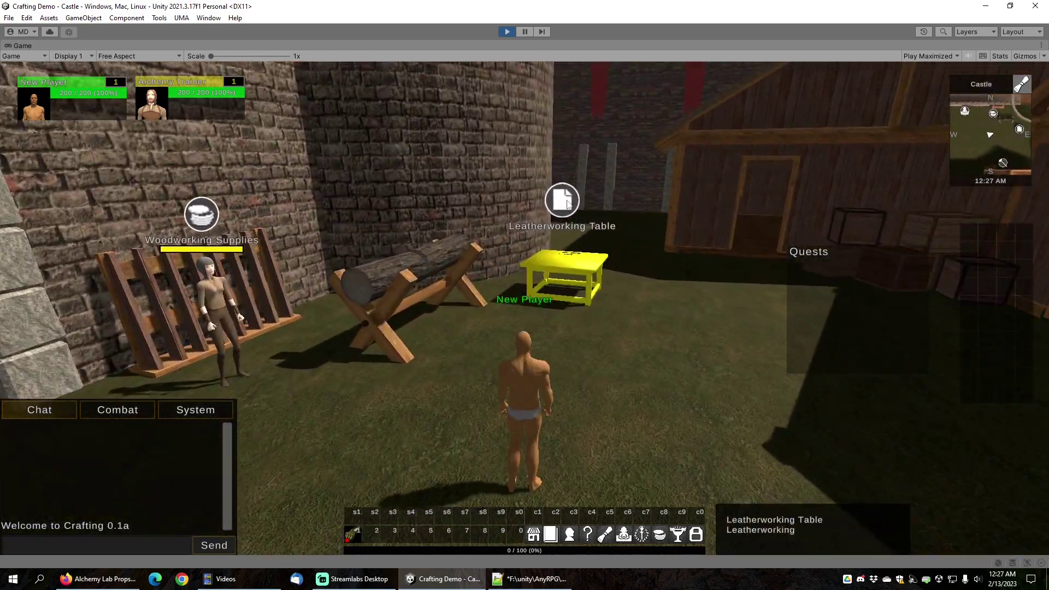
{"action": "right_click_drag", "start_coordinate": [575, 335], "coordinate": [471, 329]}
{"action": "key", "text": "w"}
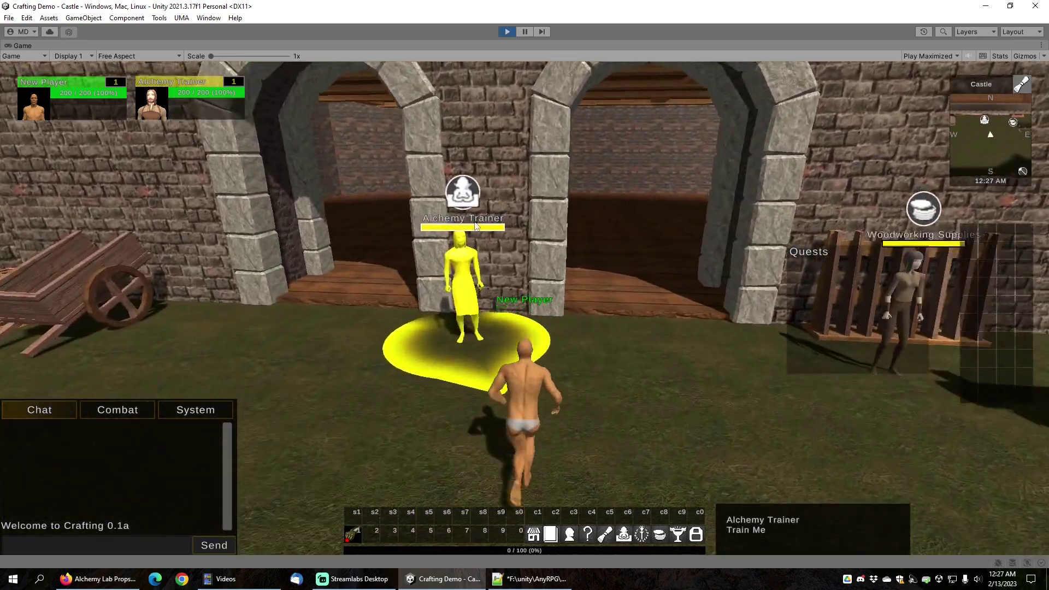
{"action": "right_click", "coordinate": [467, 216]}
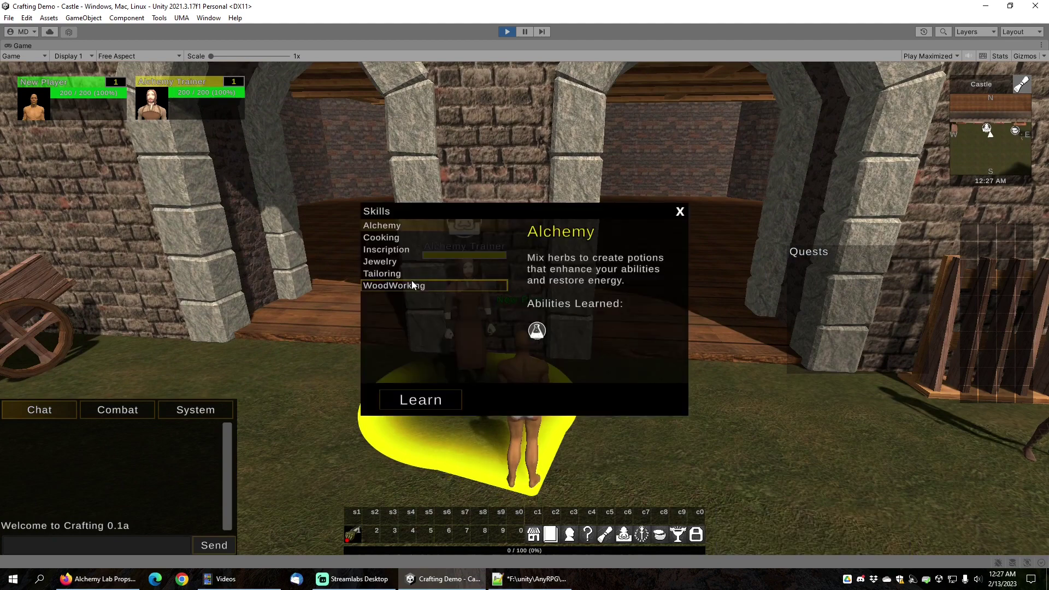
{"action": "left_click", "coordinate": [399, 287]}
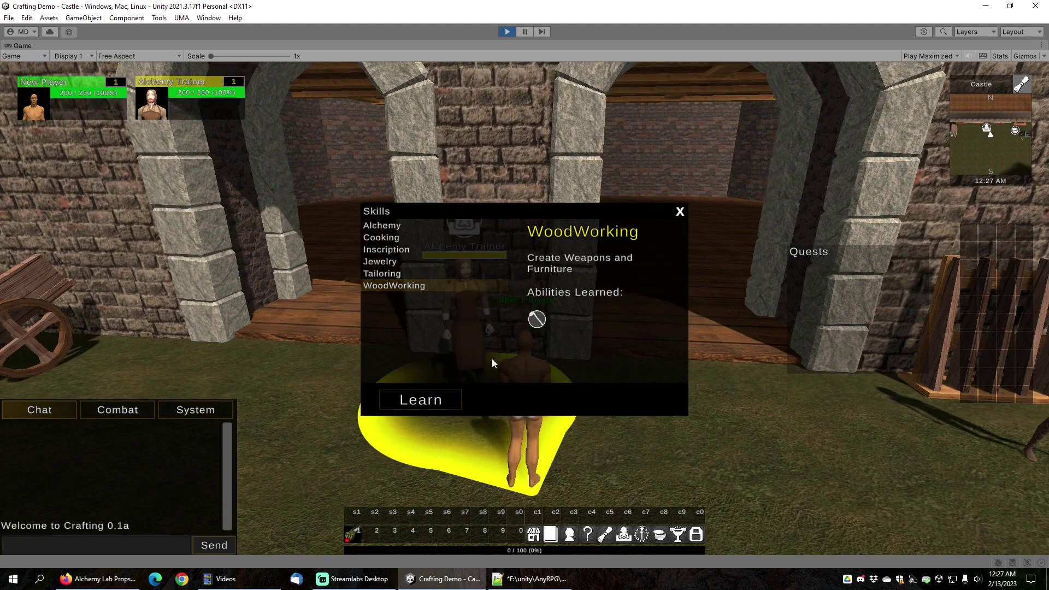
{"action": "left_click", "coordinate": [445, 402]}
{"action": "left_click", "coordinate": [680, 213]}
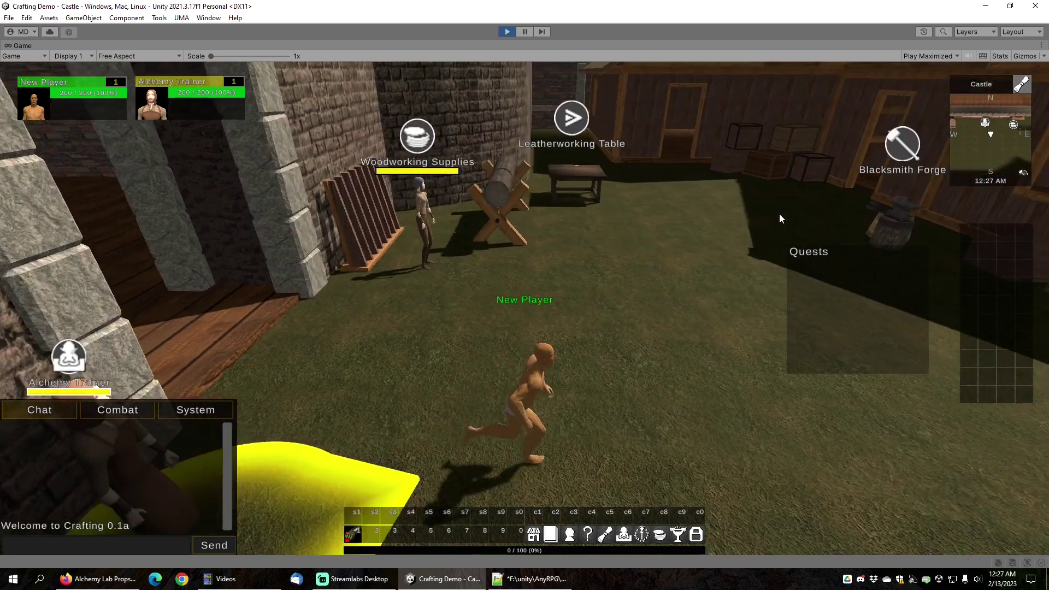
View the Leatherworking recipes and the WoodWorking recipes offered at the Leatherworking Table.
{"action": "key", "text": "w"}
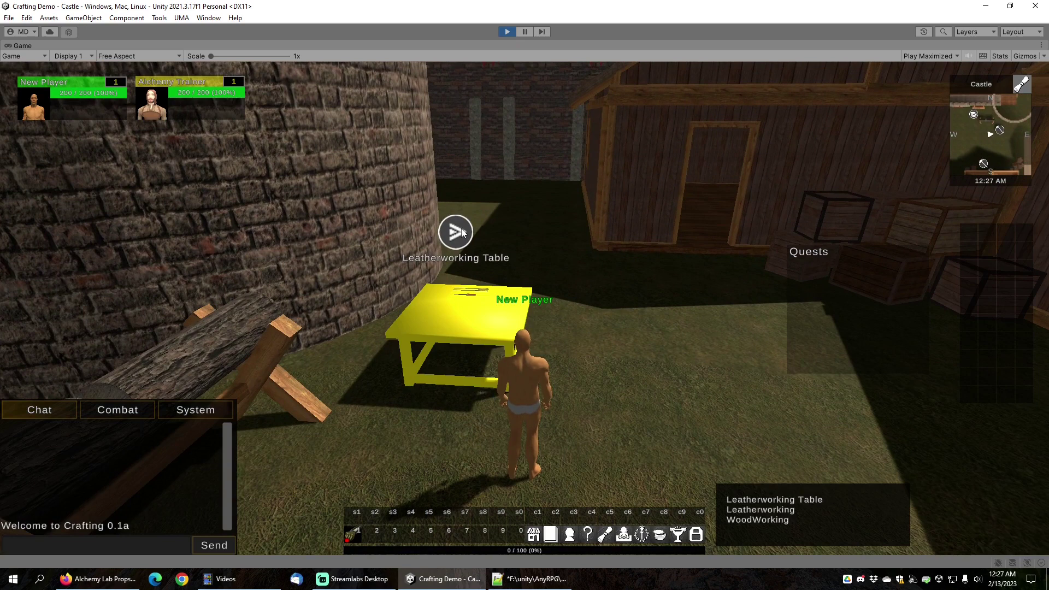
{"action": "left_click", "coordinate": [456, 233]}
{"action": "left_click_drag", "start_coordinate": [491, 229], "coordinate": [264, 195]}
{"action": "left_click", "coordinate": [290, 232]}
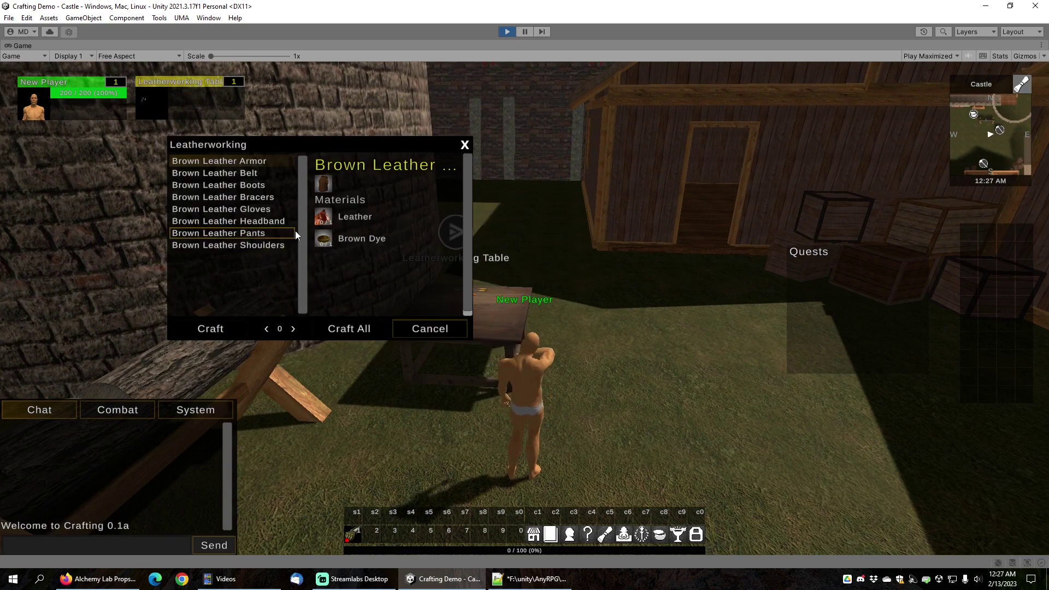
{"action": "left_click", "coordinate": [464, 145]}
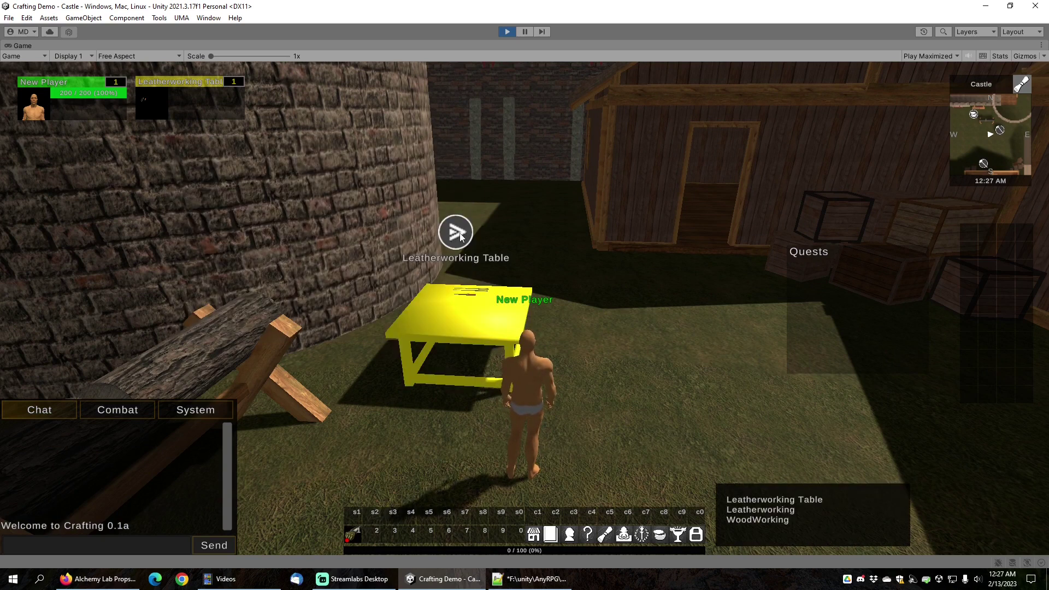
{"action": "left_click", "coordinate": [459, 322]}
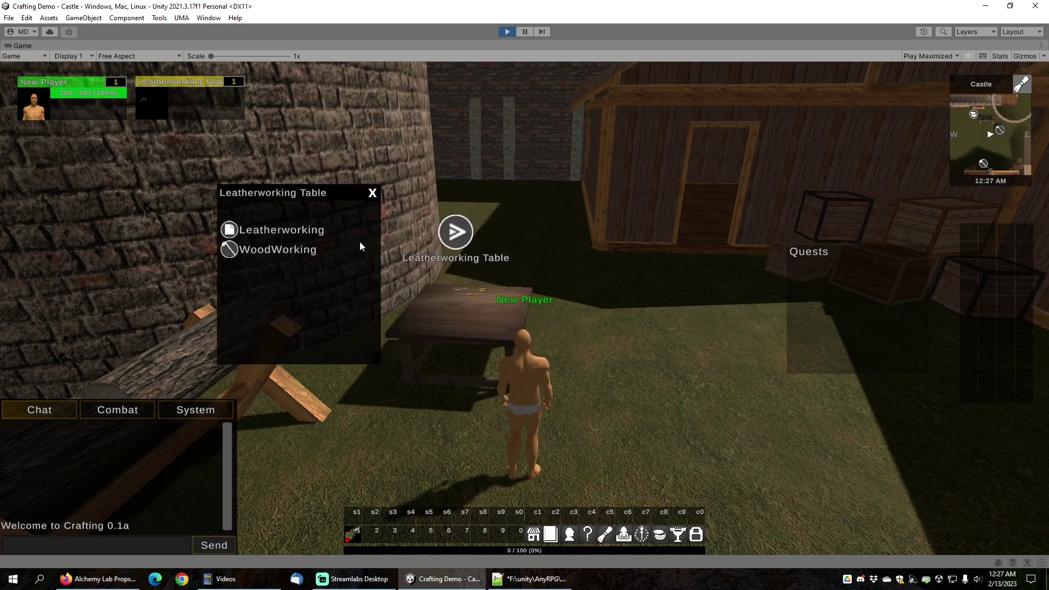
{"action": "left_click", "coordinate": [281, 252]}
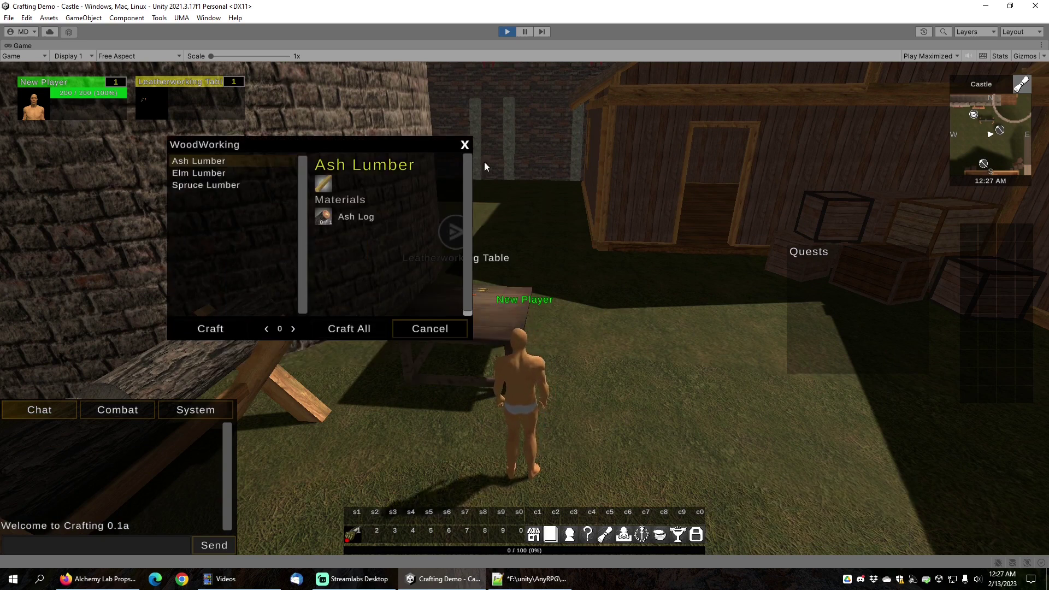
{"action": "left_click", "coordinate": [464, 145]}
Buy four Ash Logs from the Woodworking Supplies vendor.
{"action": "right_click_drag", "start_coordinate": [632, 348], "coordinate": [491, 350]}
{"action": "key", "text": "w"}
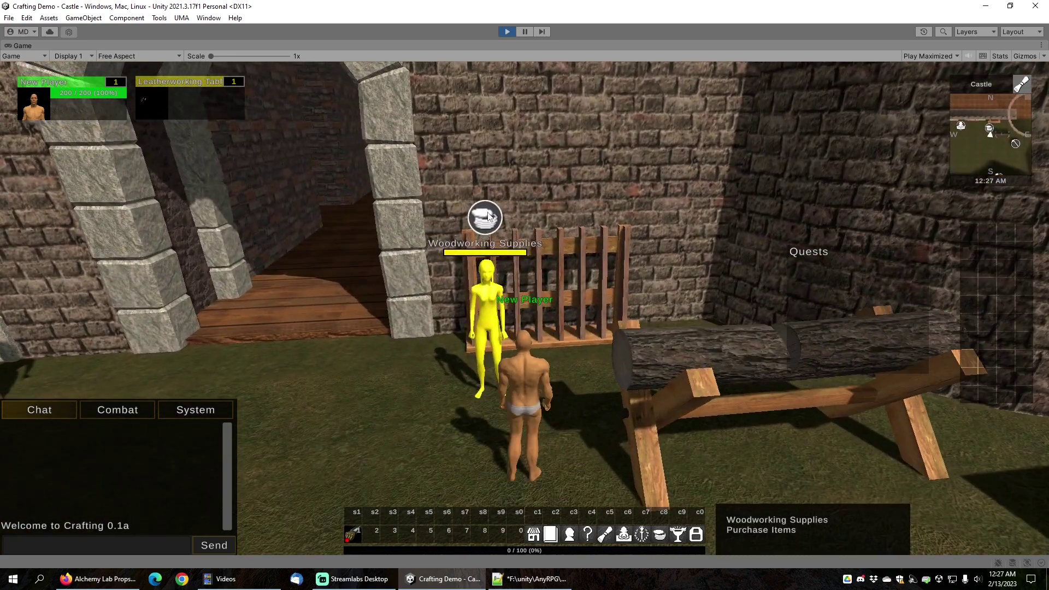
{"action": "right_click", "coordinate": [485, 218]}
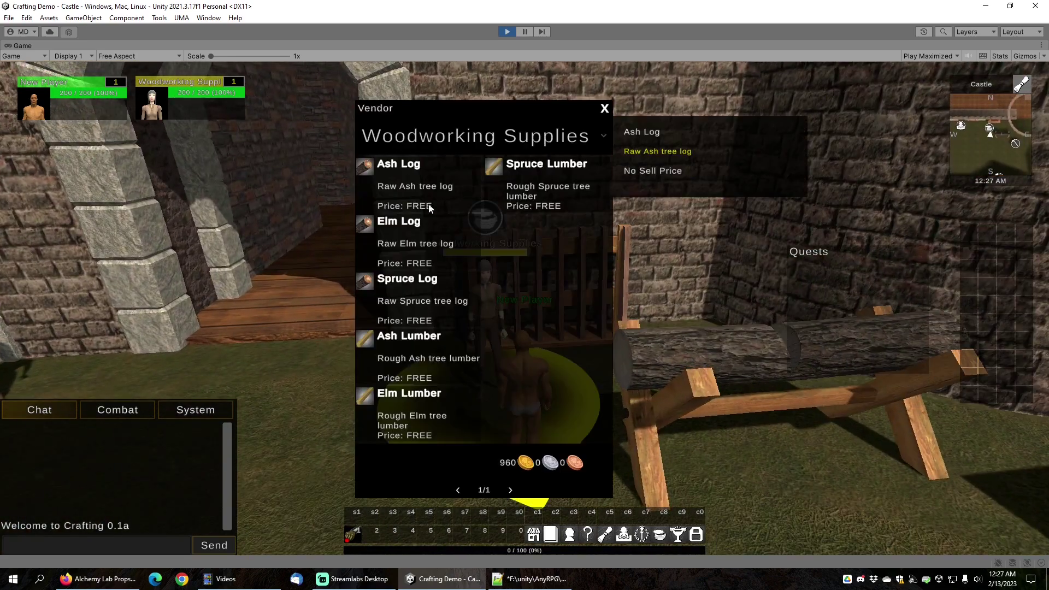
{"action": "left_click", "coordinate": [411, 189]}
{"action": "left_click", "coordinate": [411, 188]}
{"action": "left_click", "coordinate": [411, 188]}
{"action": "left_click", "coordinate": [411, 188]}
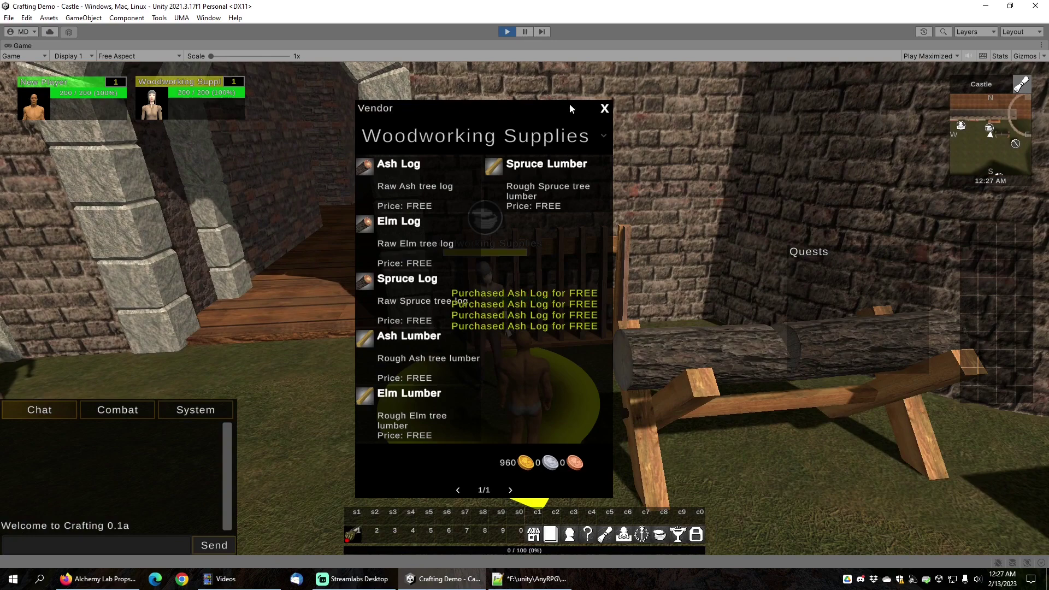
{"action": "left_click", "coordinate": [605, 109]}
Craft one Ash Lumber with WoodWorking at the Leatherworking Table and watch the character during crafting.
{"action": "key", "text": "s"}
{"action": "right_click_drag", "start_coordinate": [551, 255], "coordinate": [637, 373]}
{"action": "left_click", "coordinate": [624, 355]}
{"action": "key", "text": "a"}
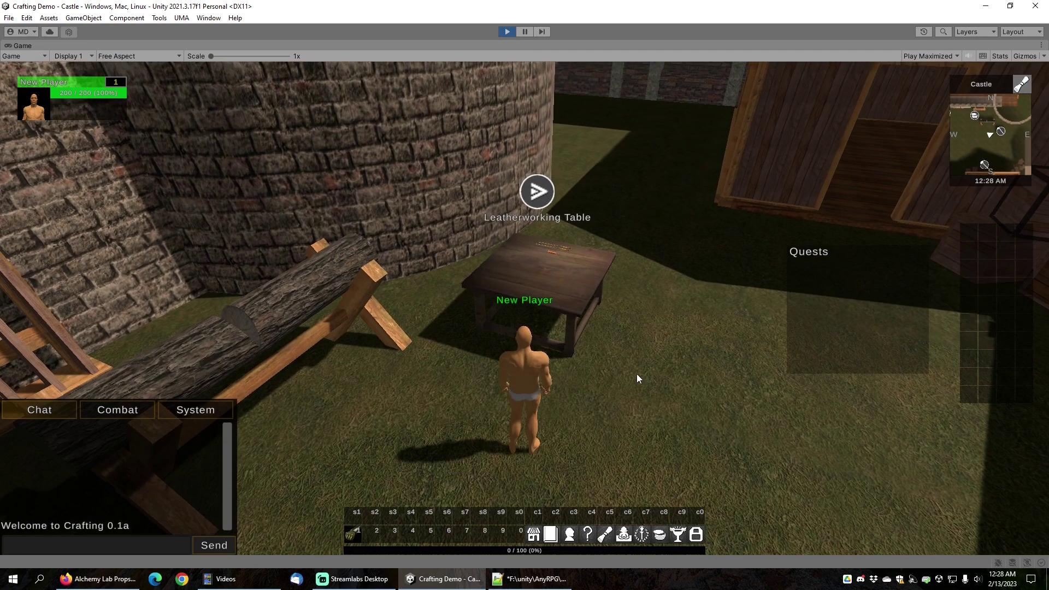
{"action": "left_click", "coordinate": [538, 196]}
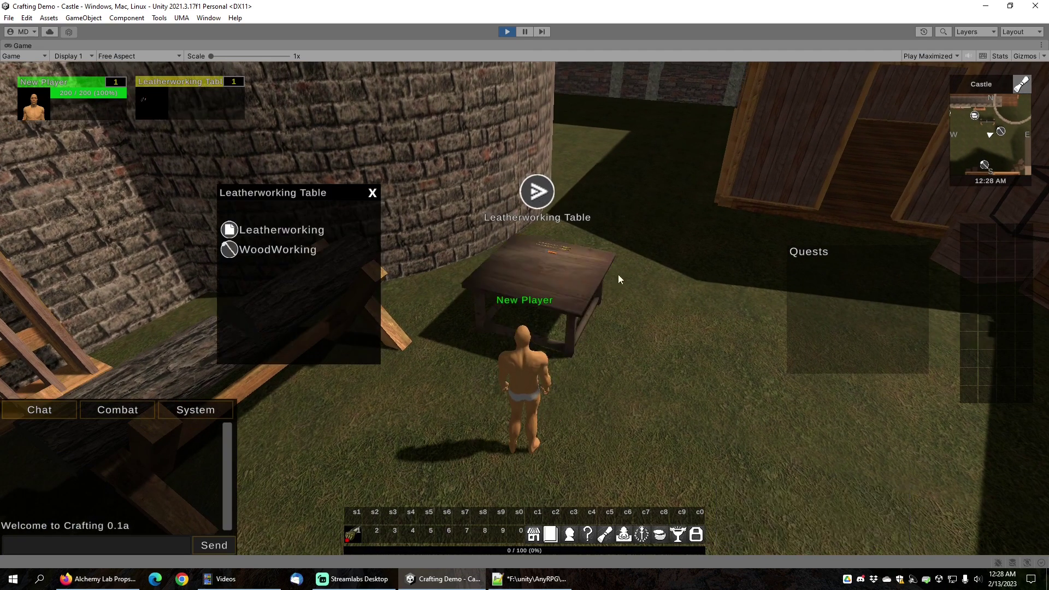
{"action": "left_click", "coordinate": [296, 254]}
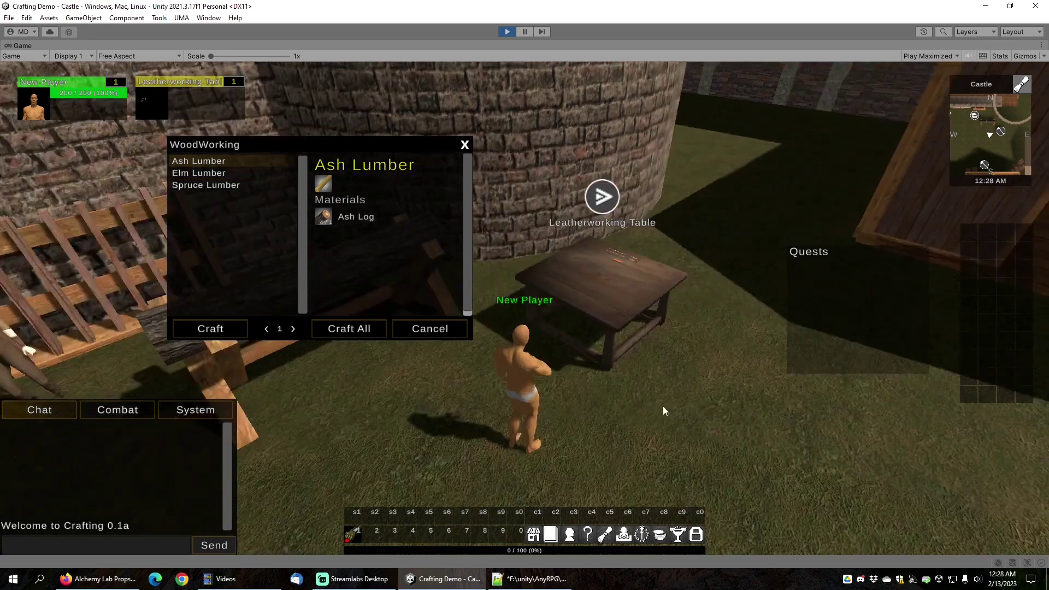
{"action": "right_click_drag", "start_coordinate": [664, 405], "coordinate": [599, 403]}
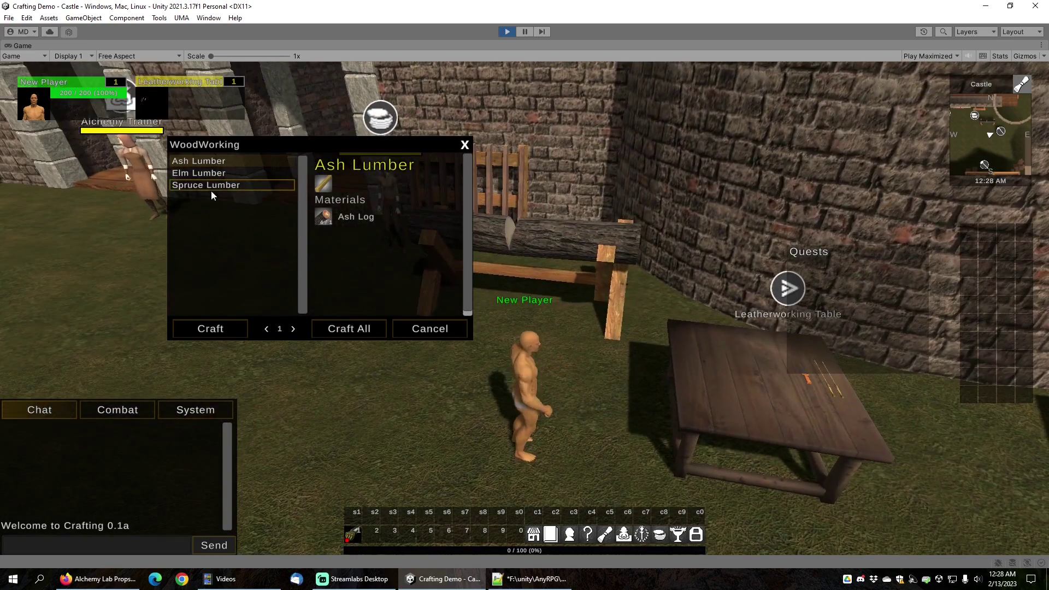
{"action": "left_click", "coordinate": [214, 329]}
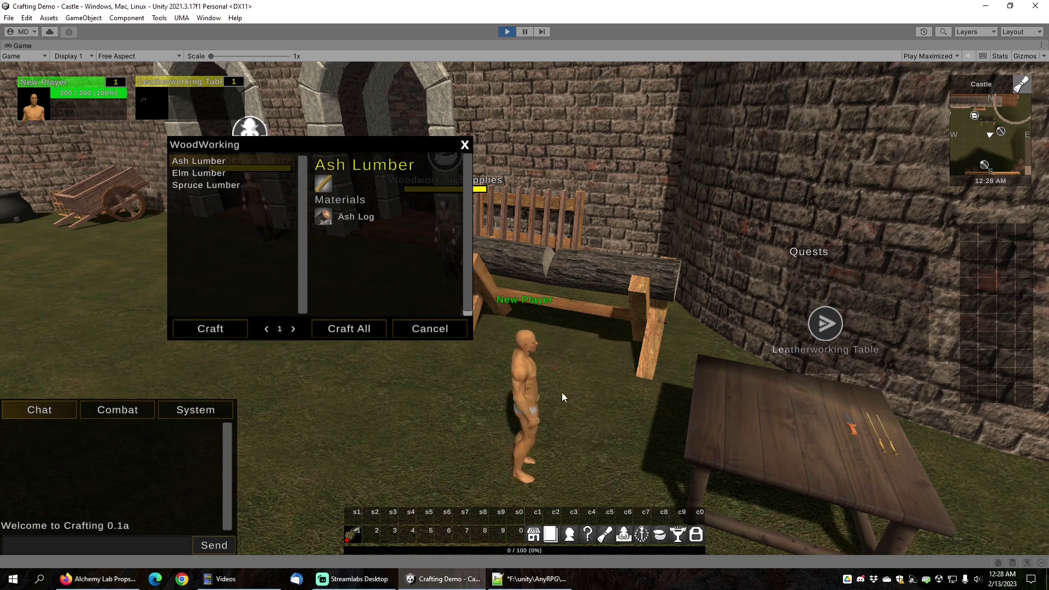
{"action": "left_click", "coordinate": [465, 145]}
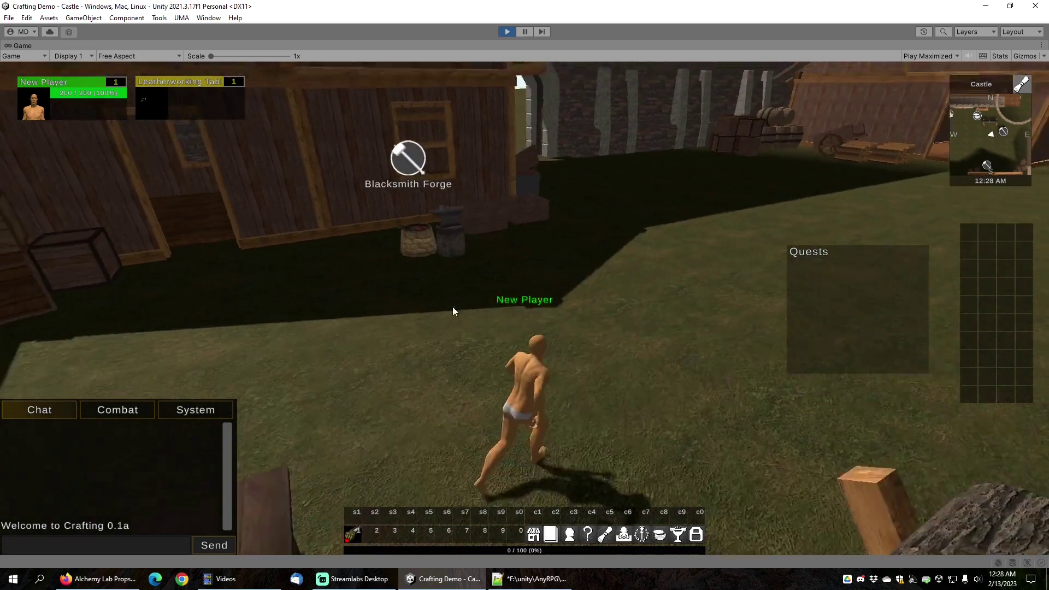
Craft one Epic Medieval Dagger at the Blacksmith Forge with the character viewed from the side.
{"action": "key", "text": "w"}
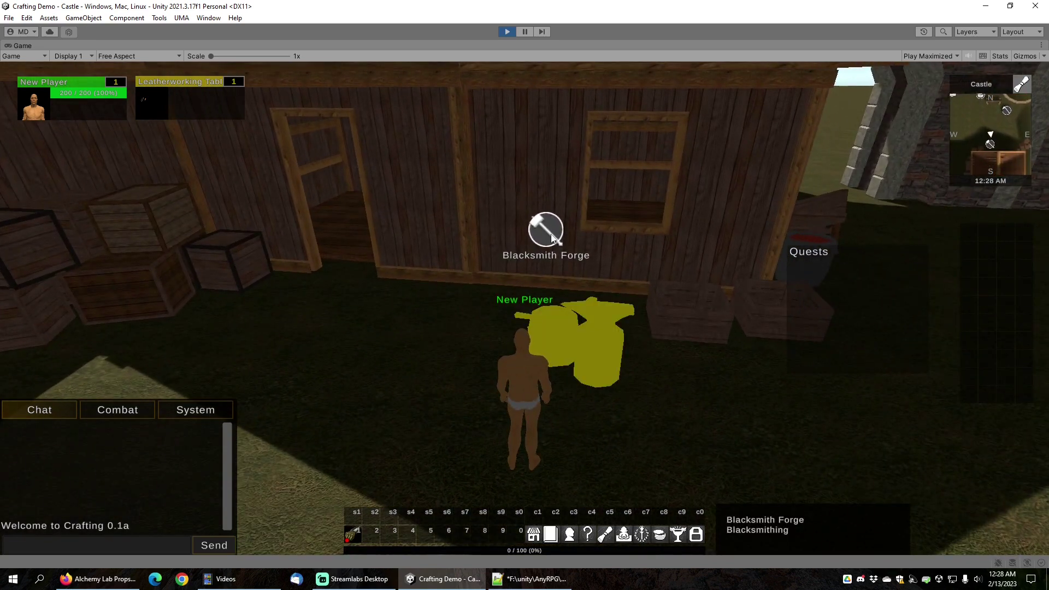
{"action": "right_click", "coordinate": [551, 238]}
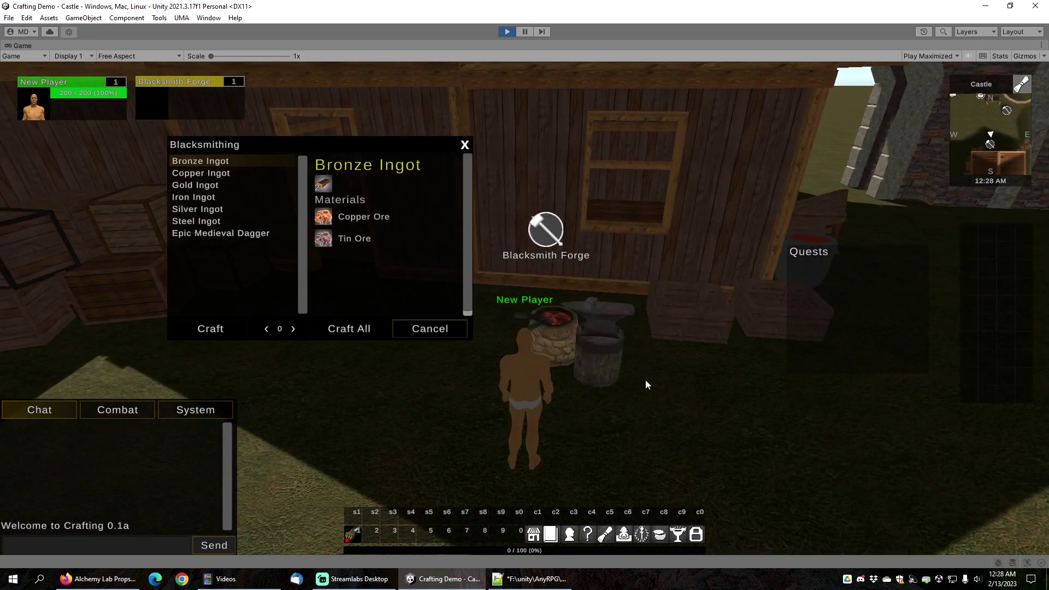
{"action": "left_click_drag", "start_coordinate": [645, 381], "coordinate": [556, 386]}
{"action": "left_click", "coordinate": [241, 233]}
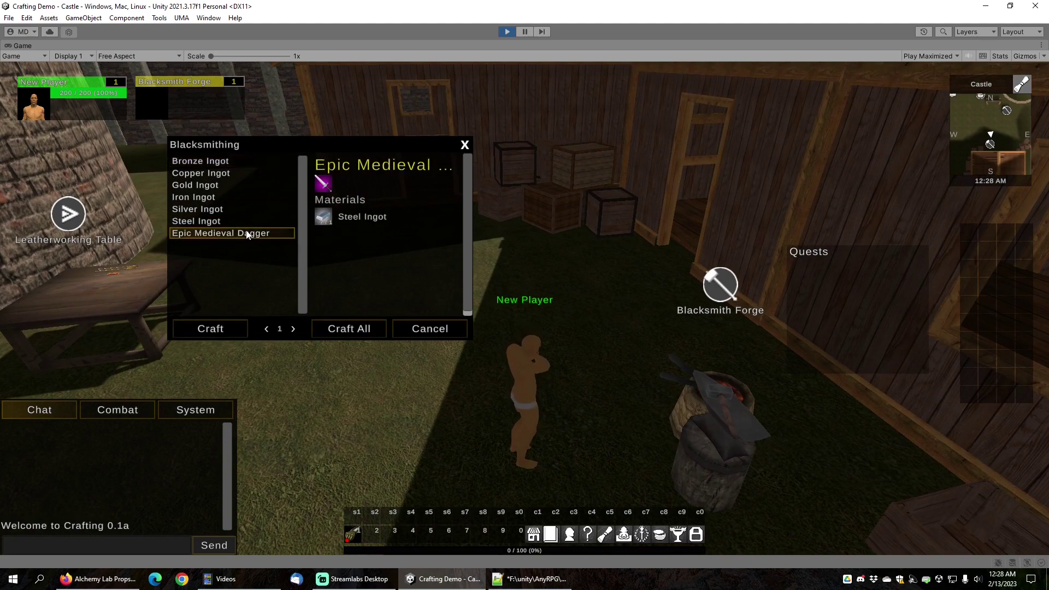
{"action": "left_click", "coordinate": [225, 328]}
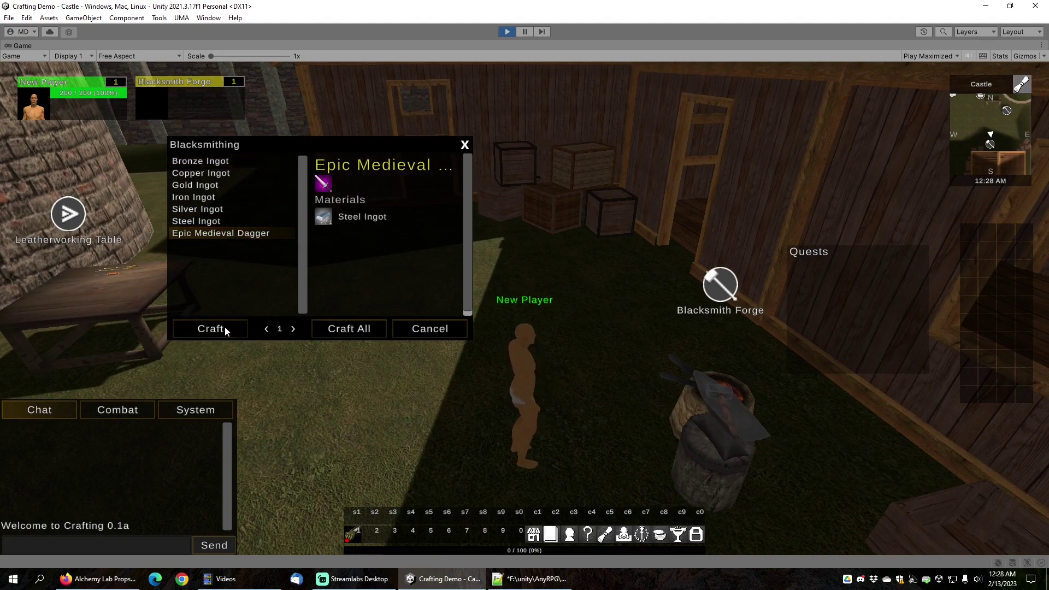
Close the Blacksmithing recipe window and turn the game view around the character by the crafting stations.
{"action": "left_click_drag", "start_coordinate": [615, 267], "coordinate": [578, 264]}
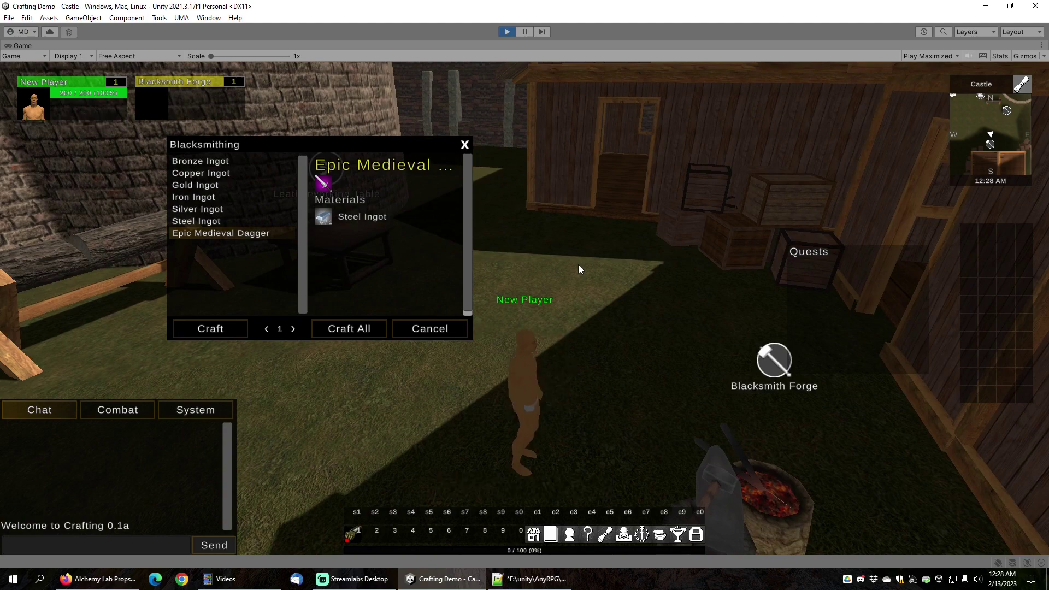
{"action": "left_click", "coordinate": [465, 145]}
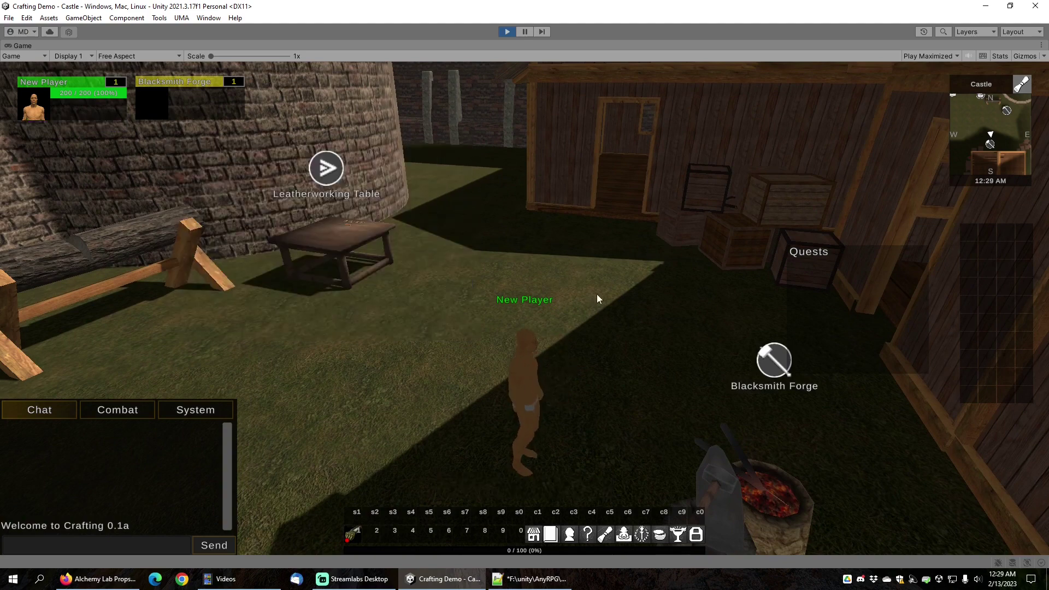
{"action": "key", "text": "a"}
{"action": "left_click_drag", "start_coordinate": [597, 295], "coordinate": [523, 295]}
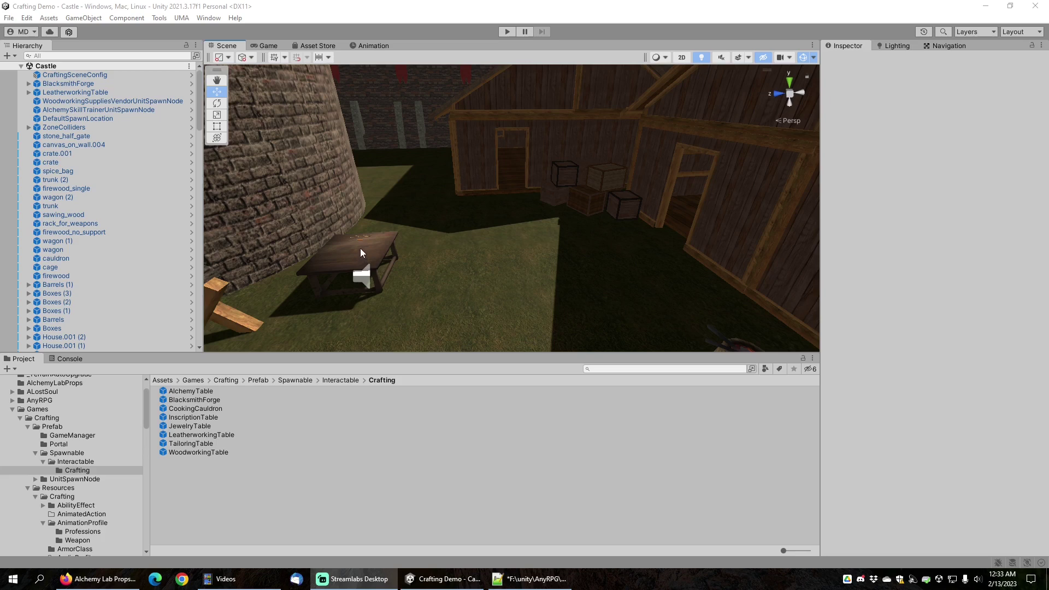
Duplicate the AlchemyTable prefab in the Crafting prefab folder and name the copy FancyAlchemyTable.
{"action": "middle_click_drag", "start_coordinate": [417, 253], "coordinate": [450, 244]}
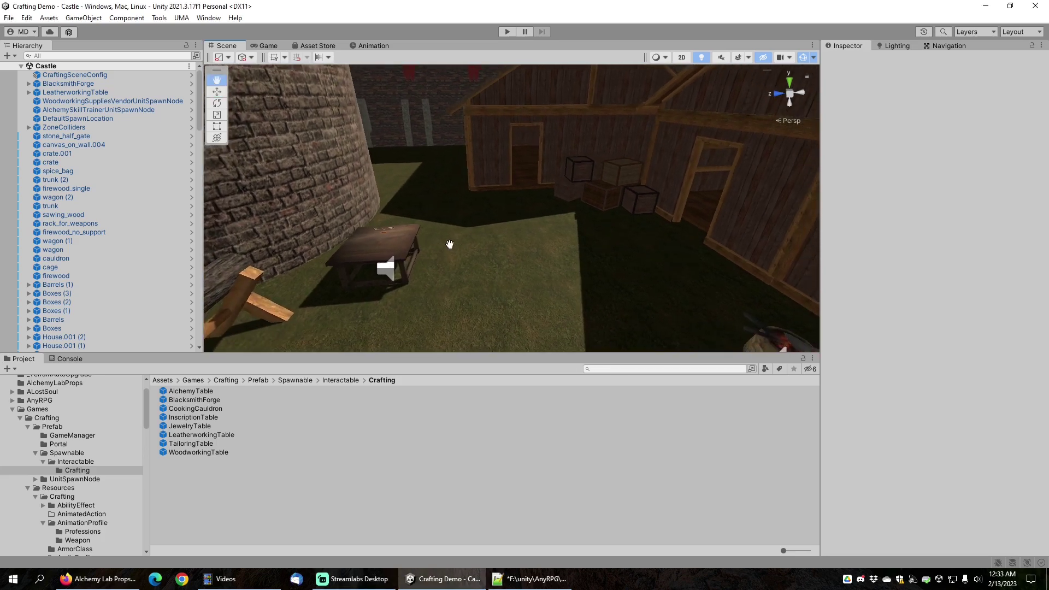
{"action": "left_click", "coordinate": [199, 391]}
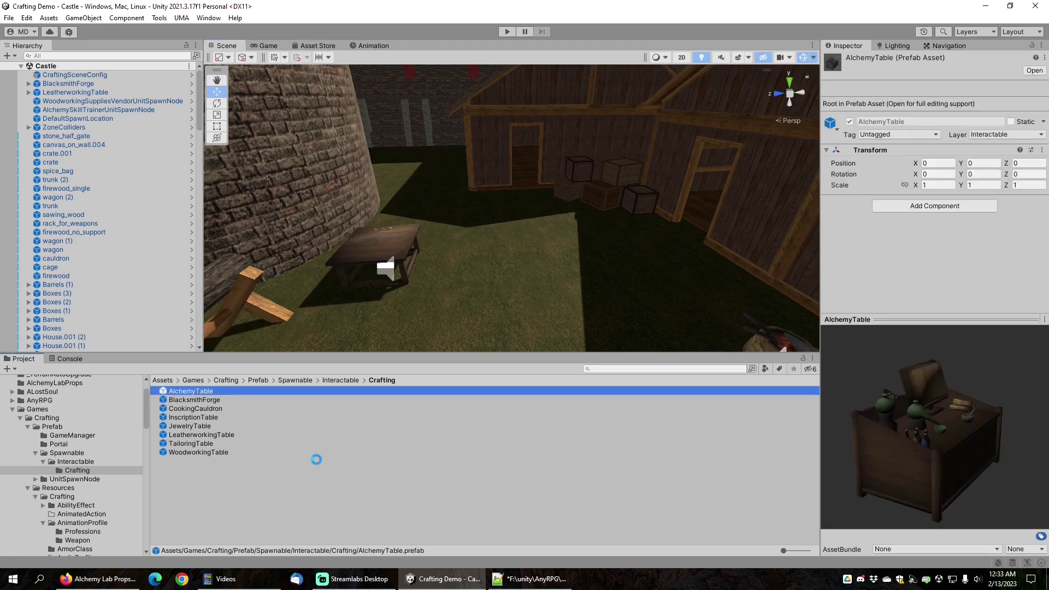
{"action": "key", "text": "F2"}
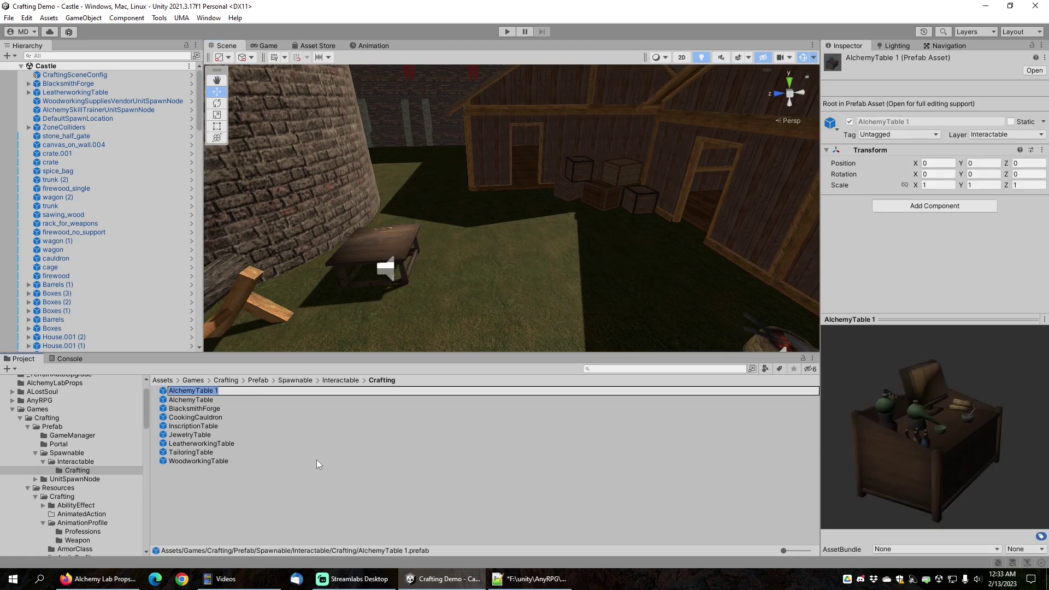
{"action": "key", "text": "End"}
{"action": "key", "text": "BackSpace"}
{"action": "key", "text": "BackSpace"}
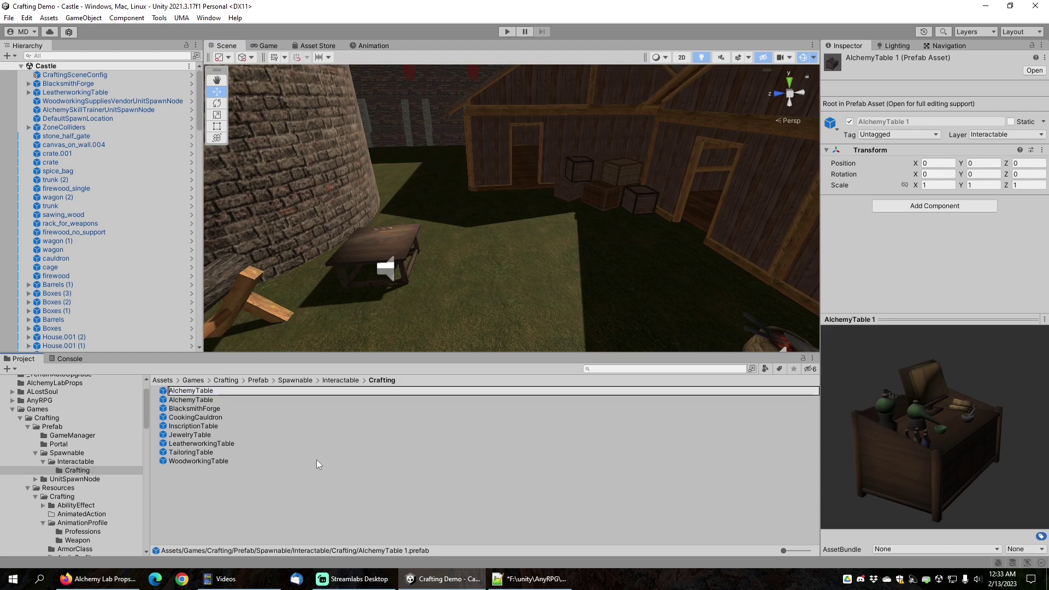
{"action": "type", "text": "Fancy"}
{"action": "key", "text": "Return"}
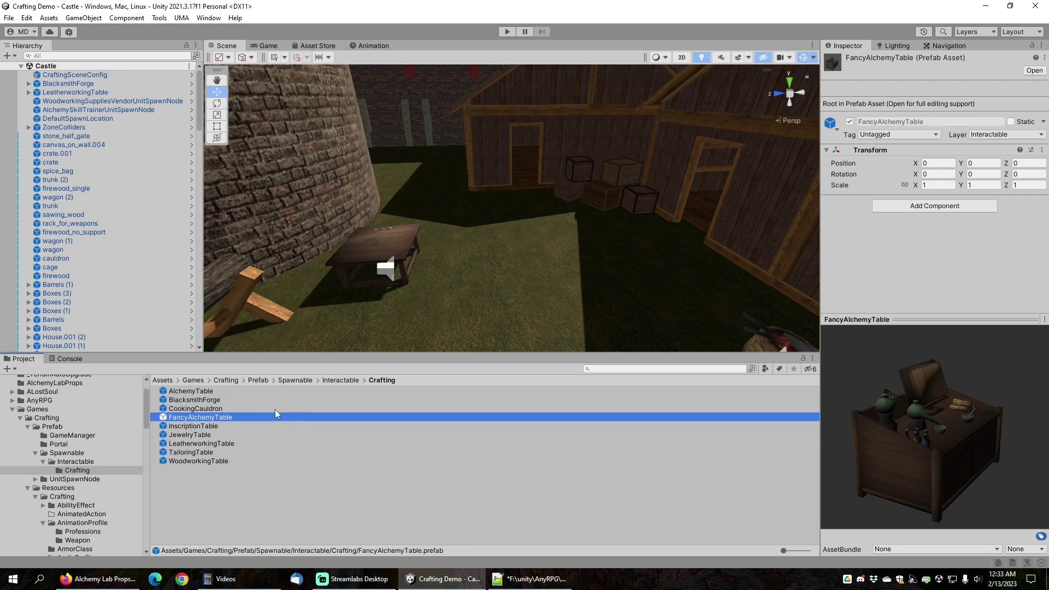
Open the FancyAlchemyTable prefab for editing and view its table model from the front.
{"action": "double_click", "coordinate": [229, 417]}
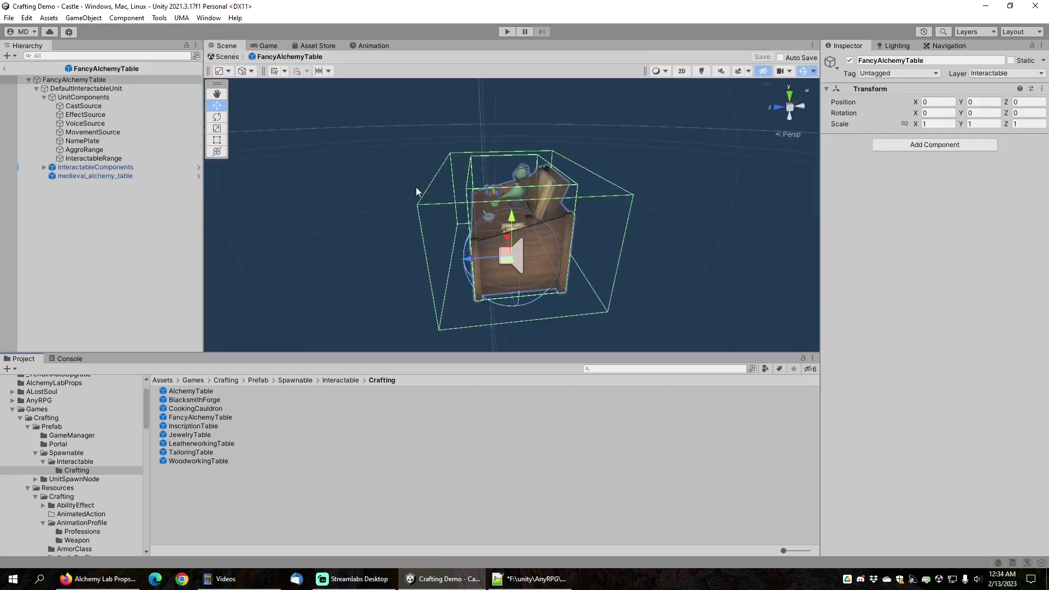
{"action": "right_click_drag", "start_coordinate": [416, 187], "coordinate": [626, 208]}
{"action": "middle_click_drag", "start_coordinate": [625, 207], "coordinate": [618, 209]}
{"action": "scroll", "coordinate": [598, 241], "scroll_direction": "up", "scroll_amount": 3}
{"action": "middle_click_drag", "start_coordinate": [542, 211], "coordinate": [548, 237]}
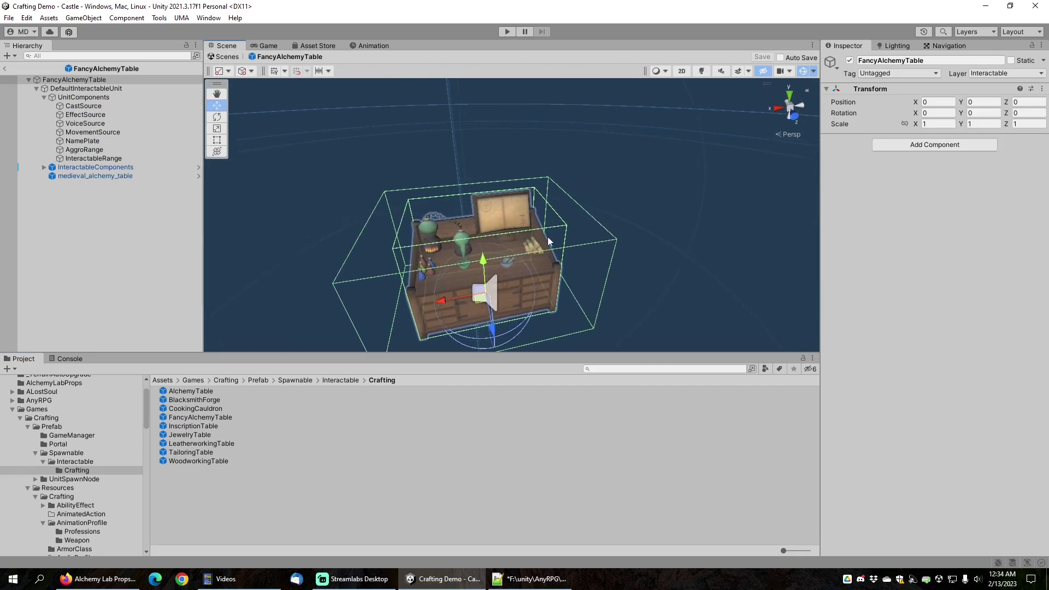
{"action": "scroll", "coordinate": [508, 257], "scroll_direction": "up", "scroll_amount": 3}
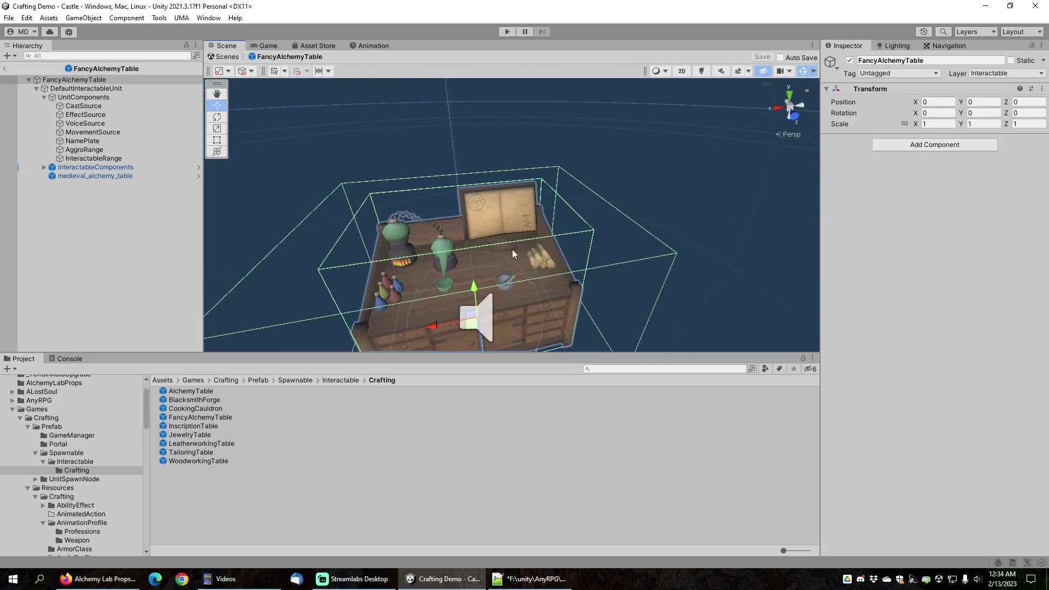
{"action": "scroll", "coordinate": [513, 249], "scroll_direction": "down", "scroll_amount": 2}
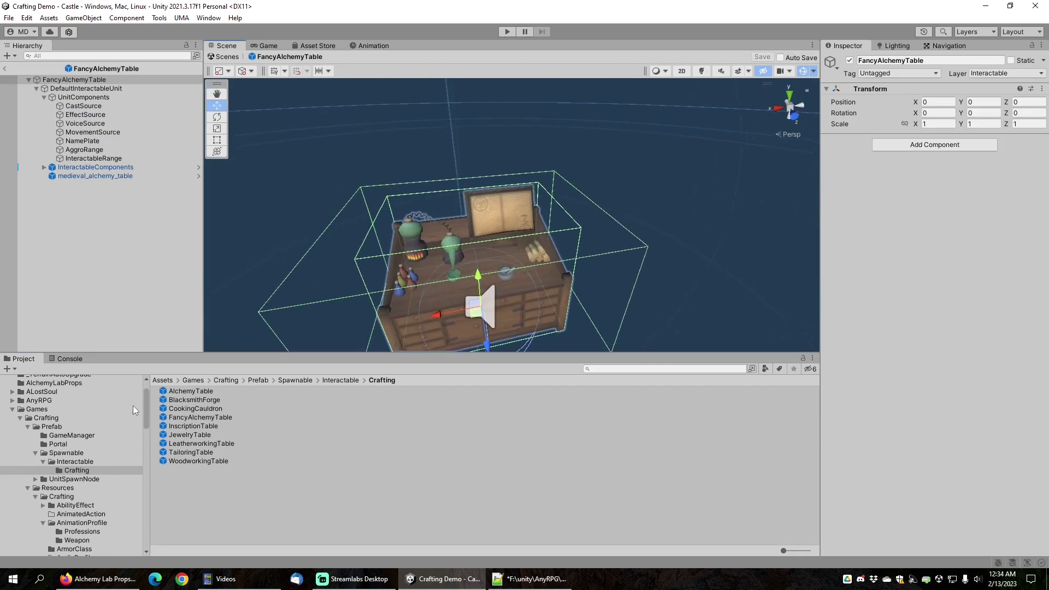
Add Table_Preset_01 from the Multistory Dungeons 2 furniture prefabs as a child of DefaultInteractableUnit and collapse UnitComponents.
{"action": "left_click_drag", "start_coordinate": [145, 405], "coordinate": [149, 532]}
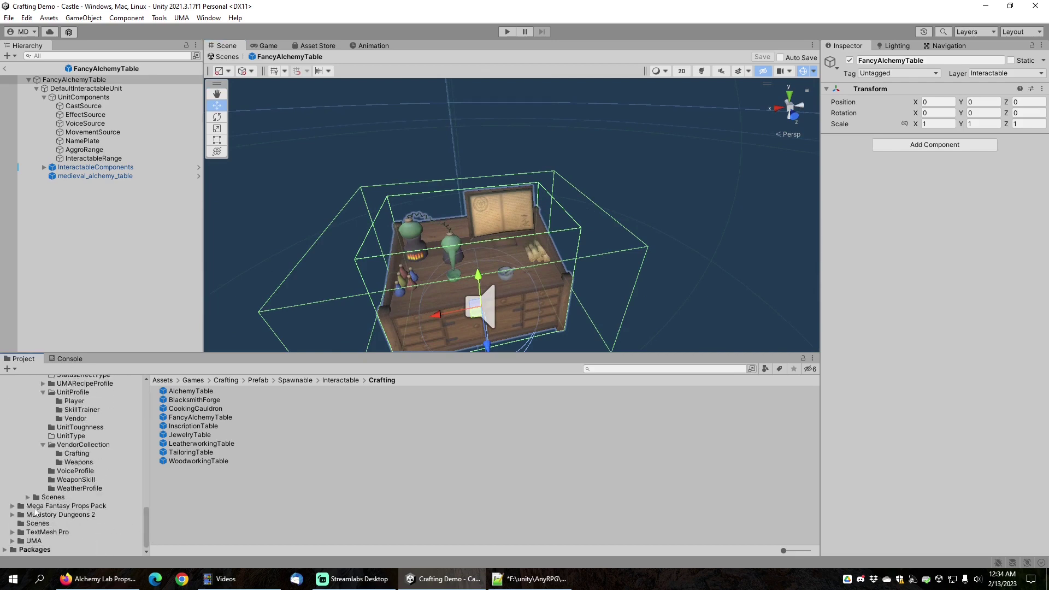
{"action": "left_click", "coordinate": [12, 515]}
{"action": "scroll", "coordinate": [34, 522], "scroll_direction": "down", "scroll_amount": 3}
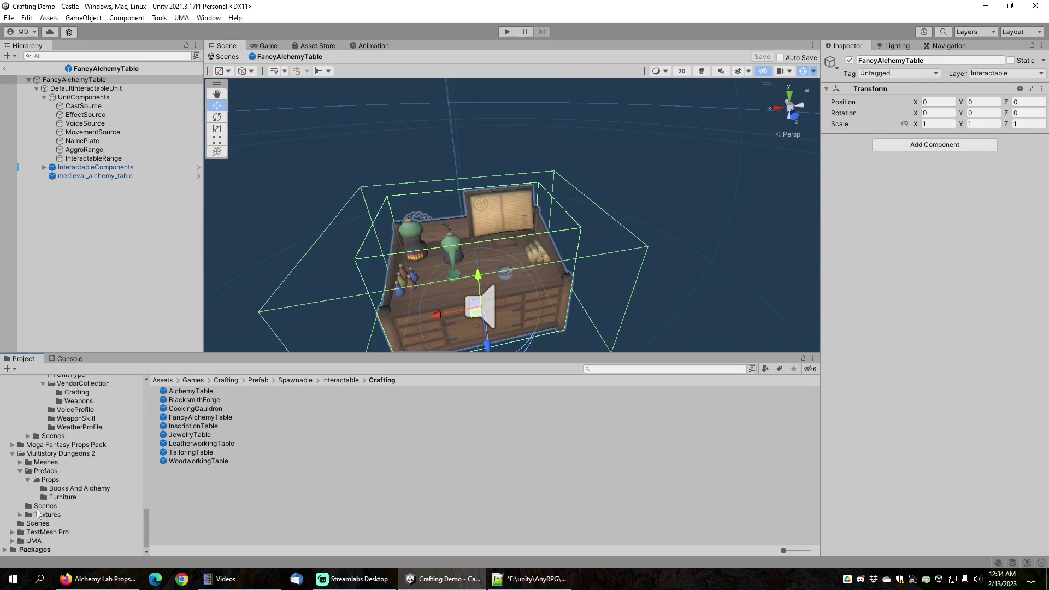
{"action": "left_click", "coordinate": [51, 480]}
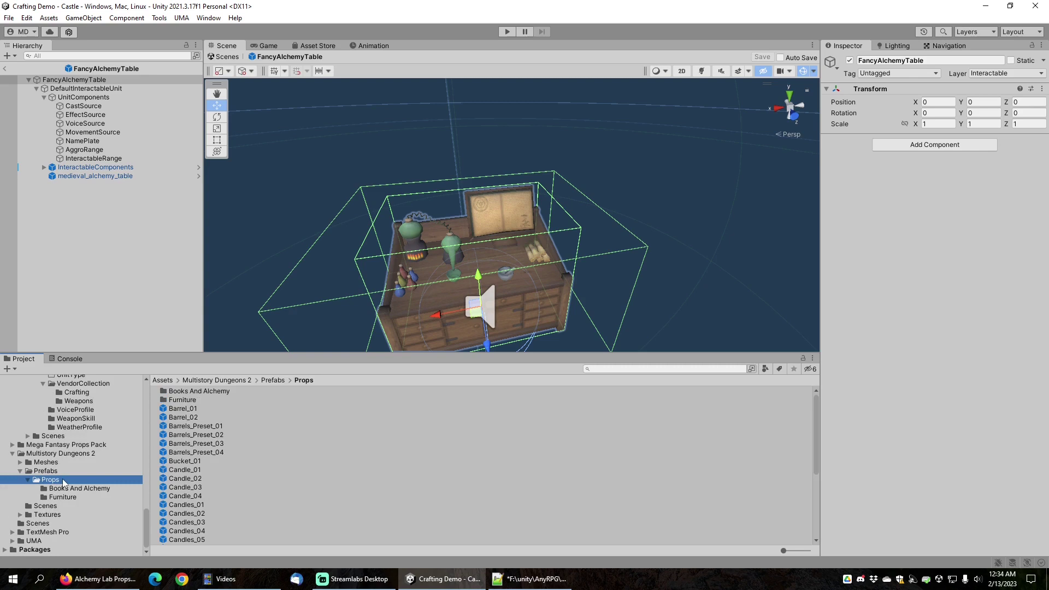
{"action": "left_click", "coordinate": [62, 497]}
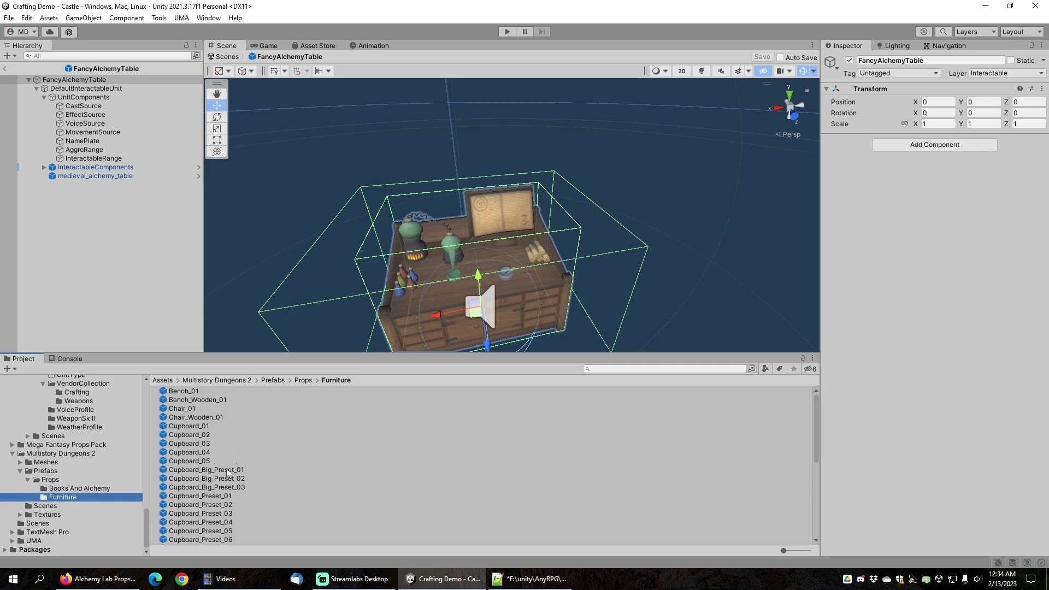
{"action": "scroll", "coordinate": [261, 474], "scroll_direction": "down", "scroll_amount": 10}
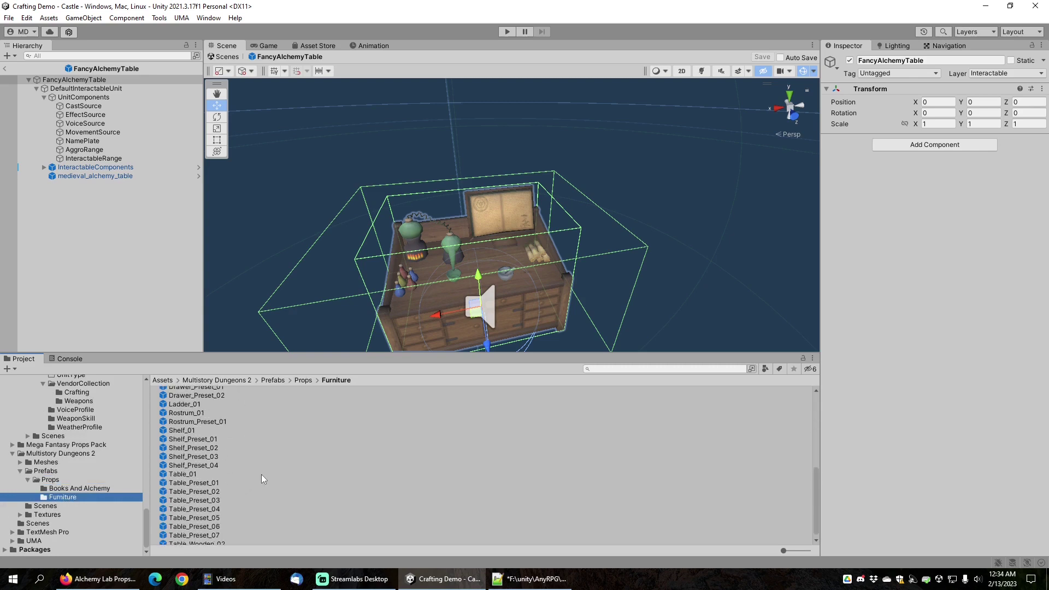
{"action": "left_click_drag", "start_coordinate": [197, 483], "coordinate": [74, 87]}
{"action": "left_click", "coordinate": [44, 98]}
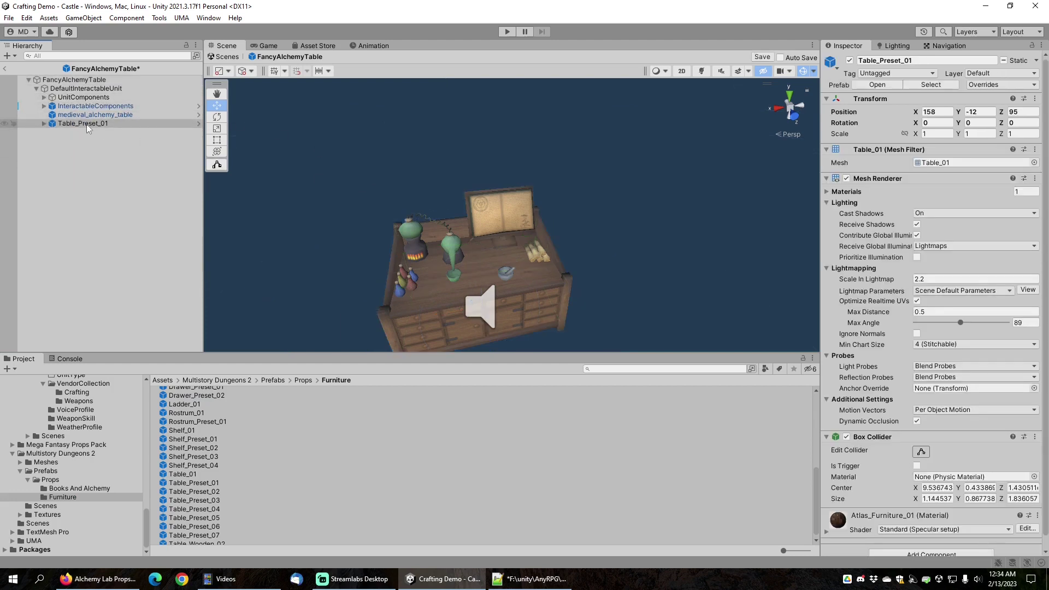
Reset the Transform of Table_Preset_01 so it sits at the prefab's origin.
{"action": "right_click", "coordinate": [870, 101]}
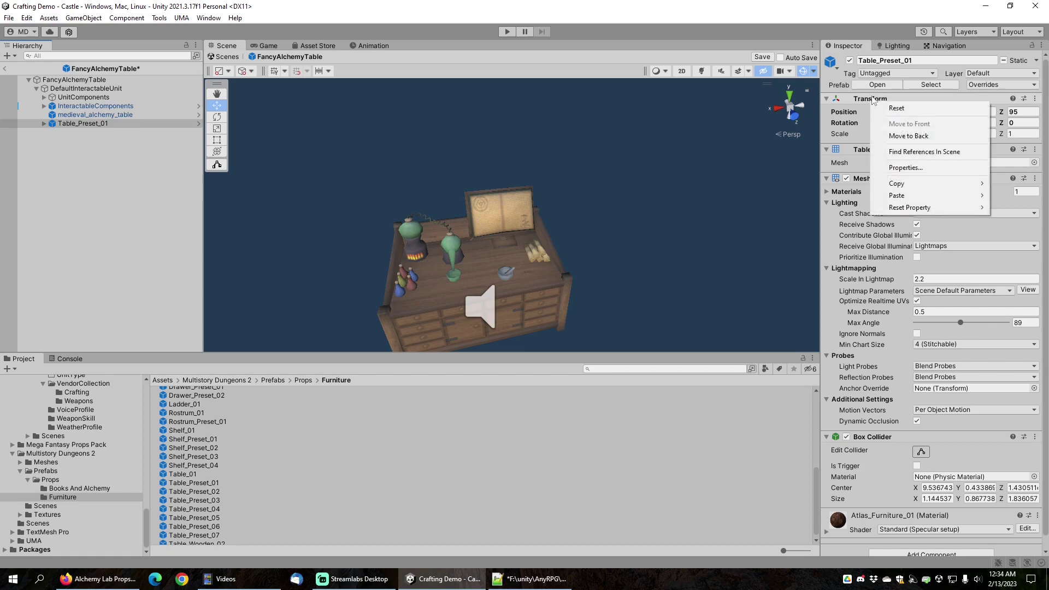
{"action": "left_click", "coordinate": [900, 108]}
{"action": "middle_click_drag", "start_coordinate": [509, 301], "coordinate": [528, 249]}
{"action": "scroll", "coordinate": [527, 249], "scroll_direction": "up", "scroll_amount": 4}
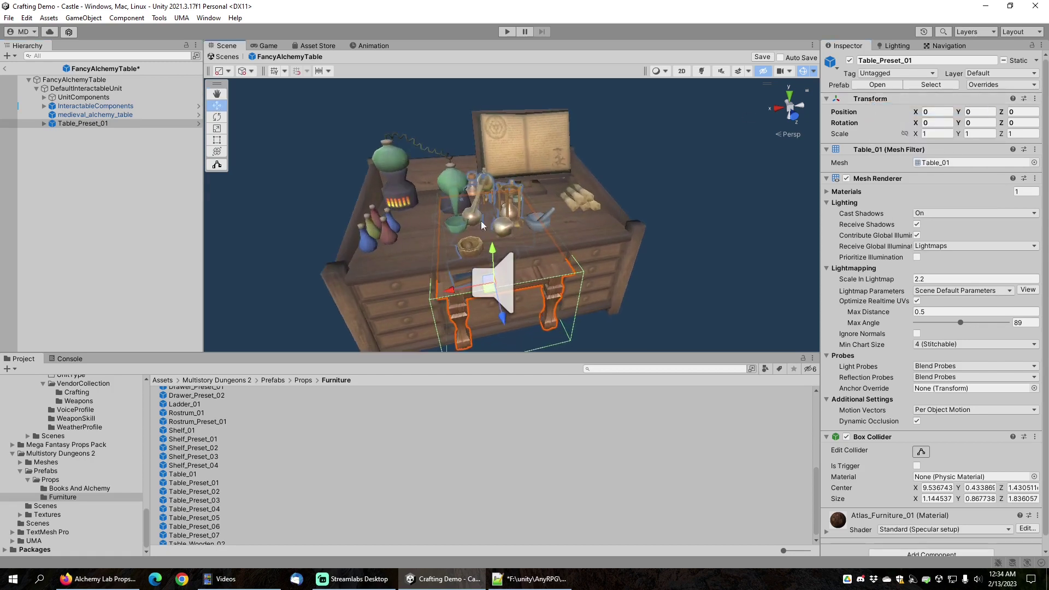
Delete the medieval_alchemy_table model from the FancyAlchemyTable prefab.
{"action": "left_click", "coordinate": [77, 115]}
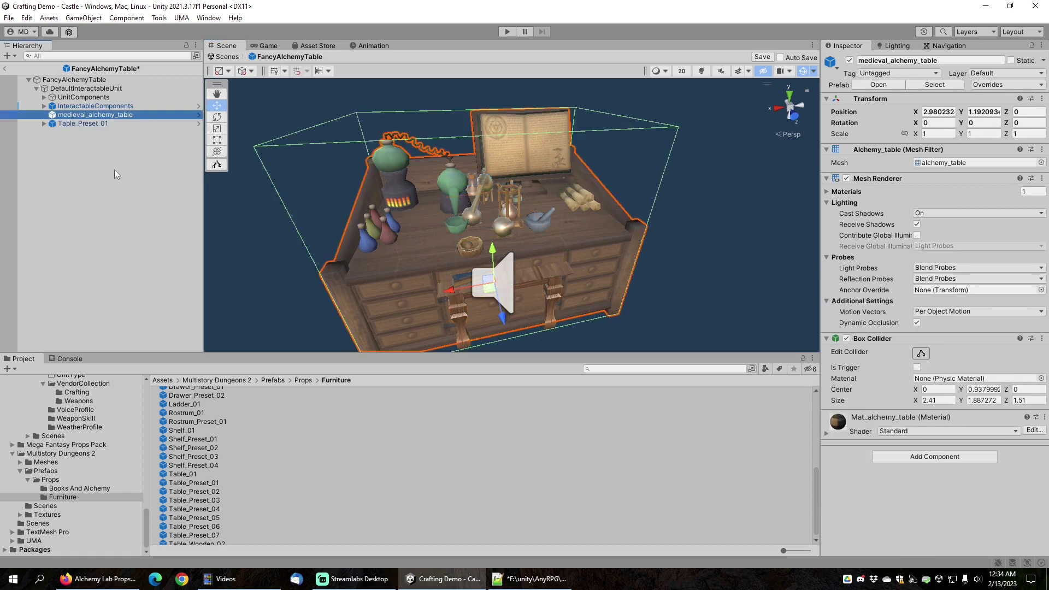
{"action": "key", "text": "Delete"}
{"action": "middle_click_drag", "start_coordinate": [558, 214], "coordinate": [632, 215]}
{"action": "scroll", "coordinate": [565, 225], "scroll_direction": "up", "scroll_amount": 1}
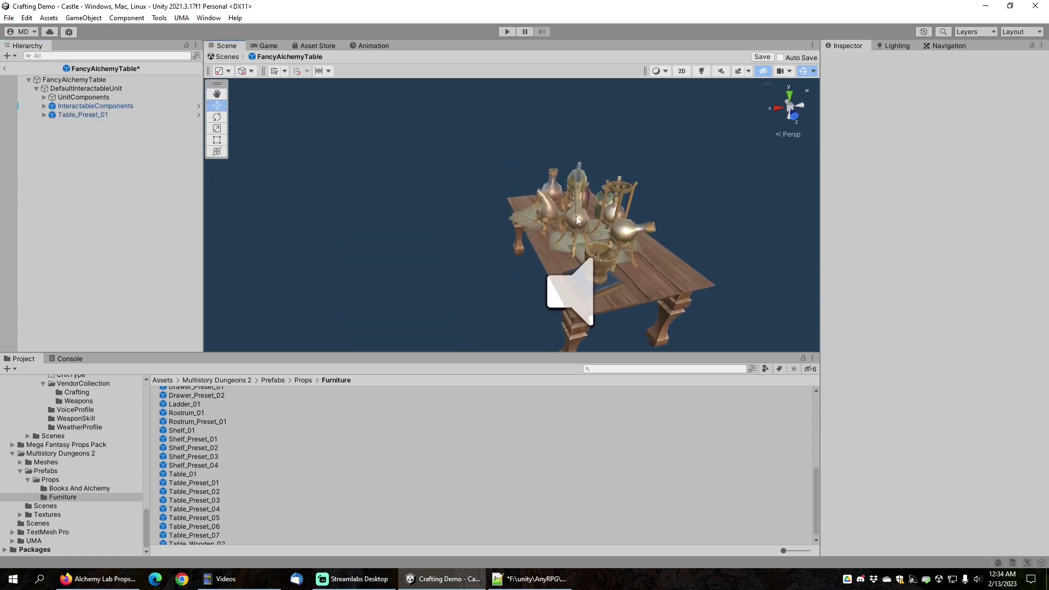
Copy the Box Collider values from Table_Preset_01 onto the Box Collider of DefaultInteractableUnit.
{"action": "left_click", "coordinate": [92, 115]}
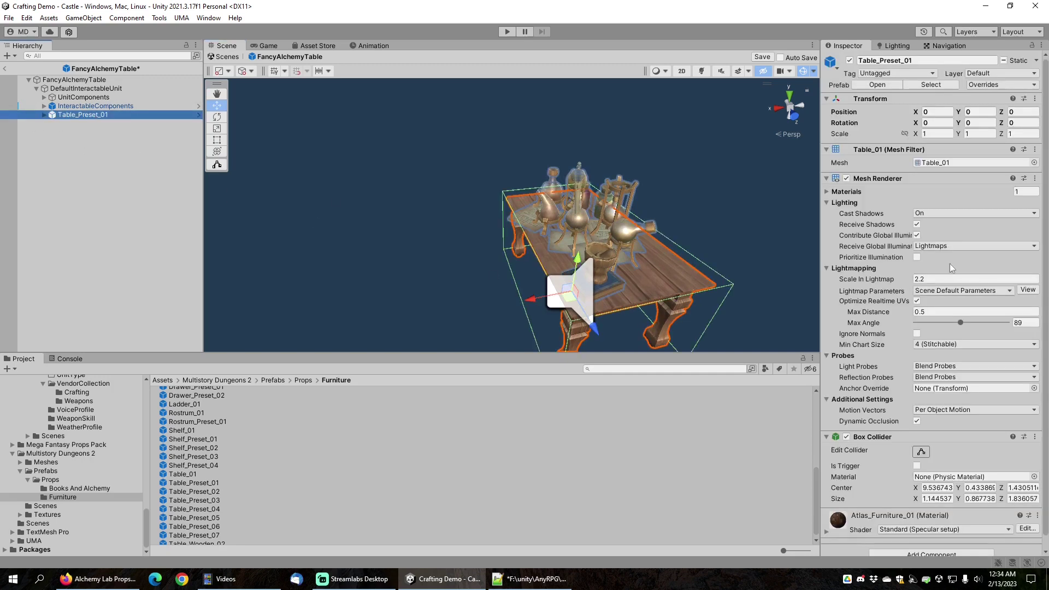
{"action": "right_click", "coordinate": [870, 438]}
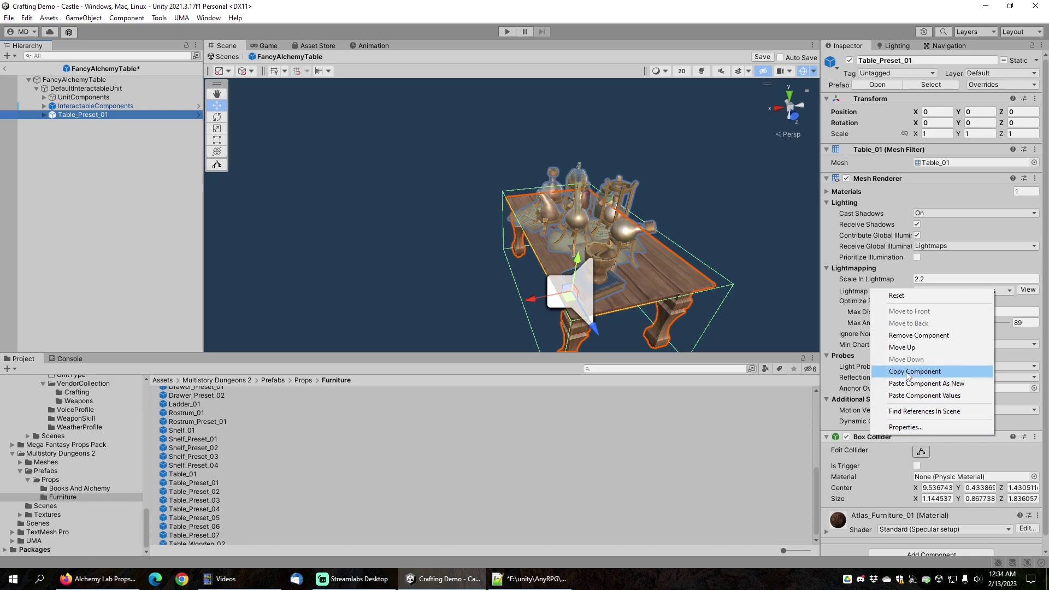
{"action": "left_click", "coordinate": [909, 374]}
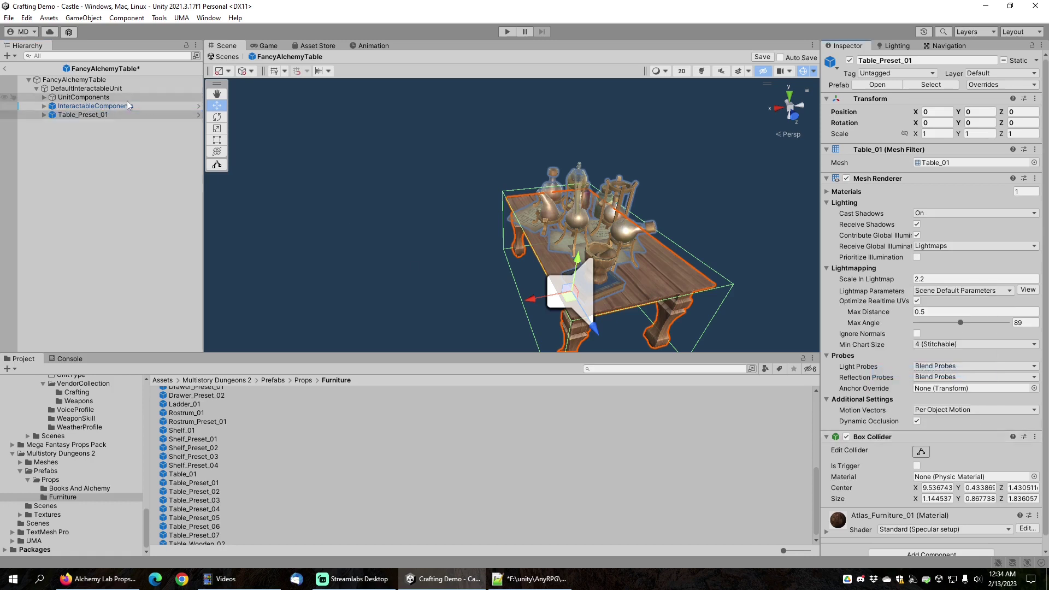
{"action": "left_click", "coordinate": [101, 89]}
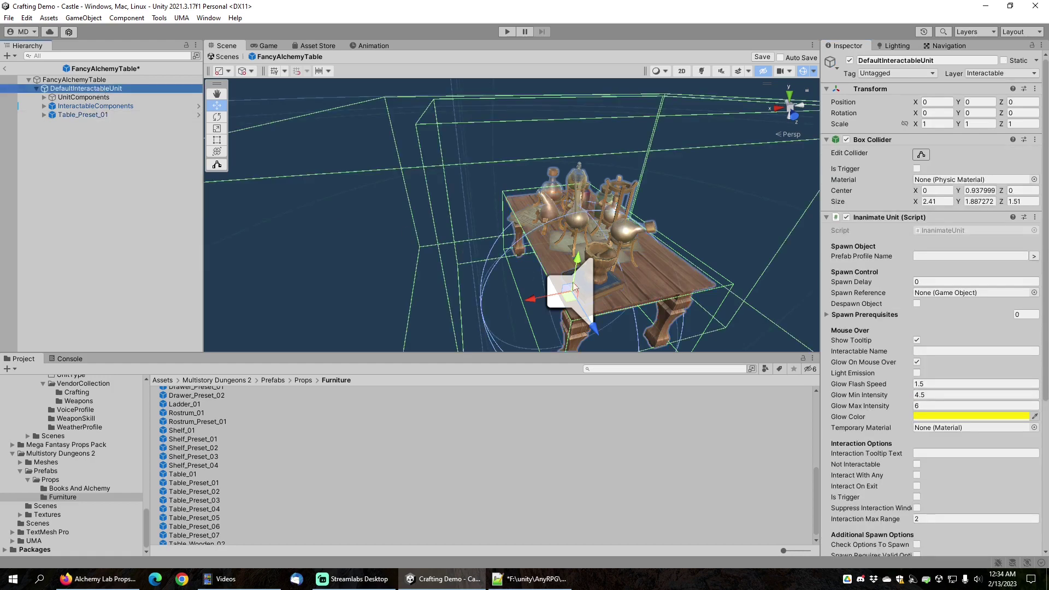
{"action": "left_click_drag", "start_coordinate": [630, 241], "coordinate": [619, 234], "text": "alt"}
{"action": "left_click_drag", "start_coordinate": [617, 196], "coordinate": [631, 217], "text": "alt"}
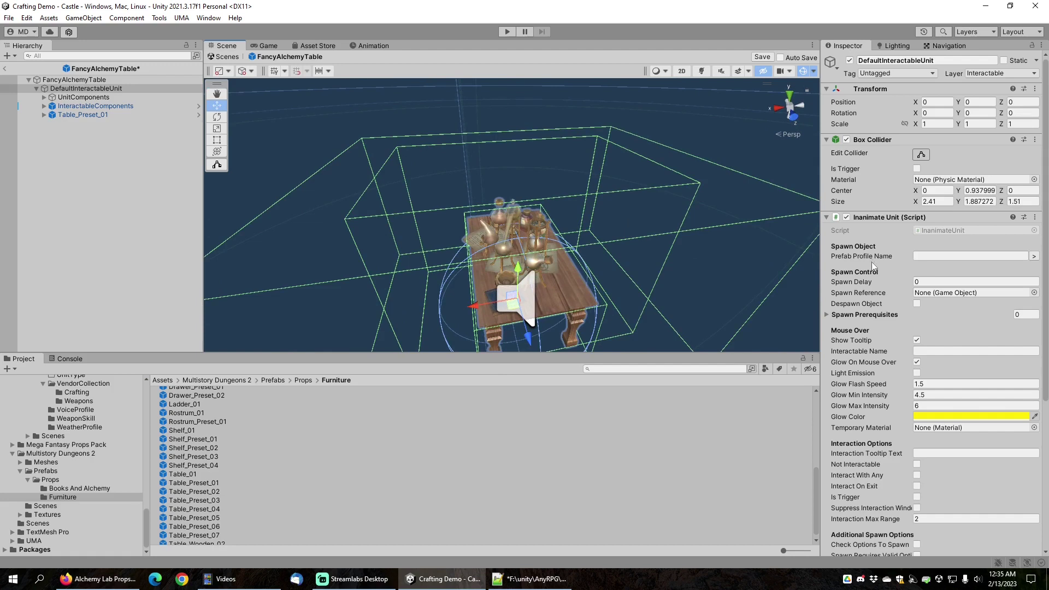
{"action": "right_click", "coordinate": [869, 142]}
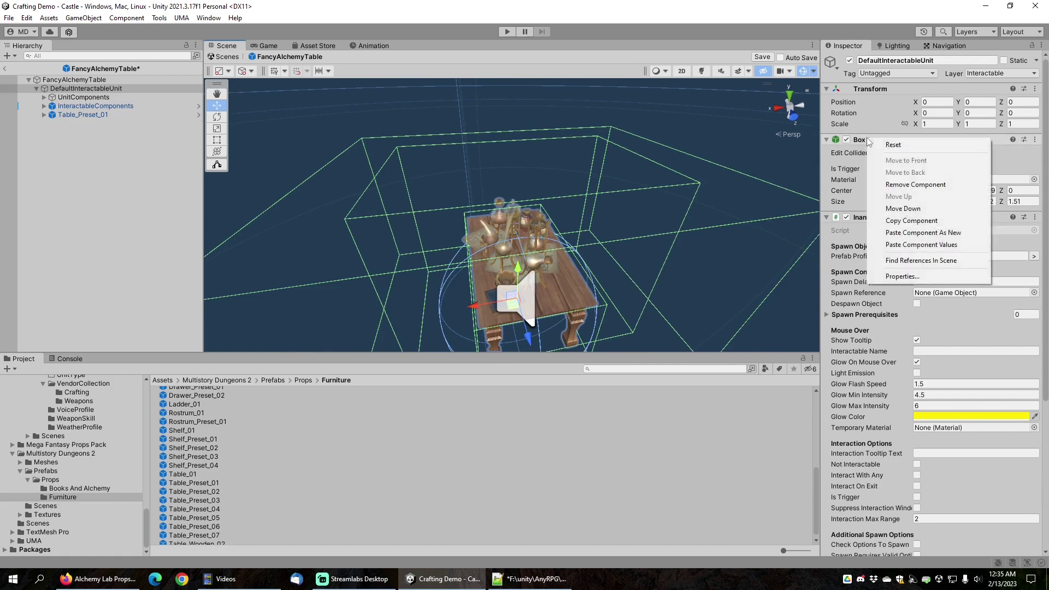
{"action": "left_click", "coordinate": [915, 245]}
{"action": "scroll", "coordinate": [612, 243], "scroll_direction": "up", "scroll_amount": 5}
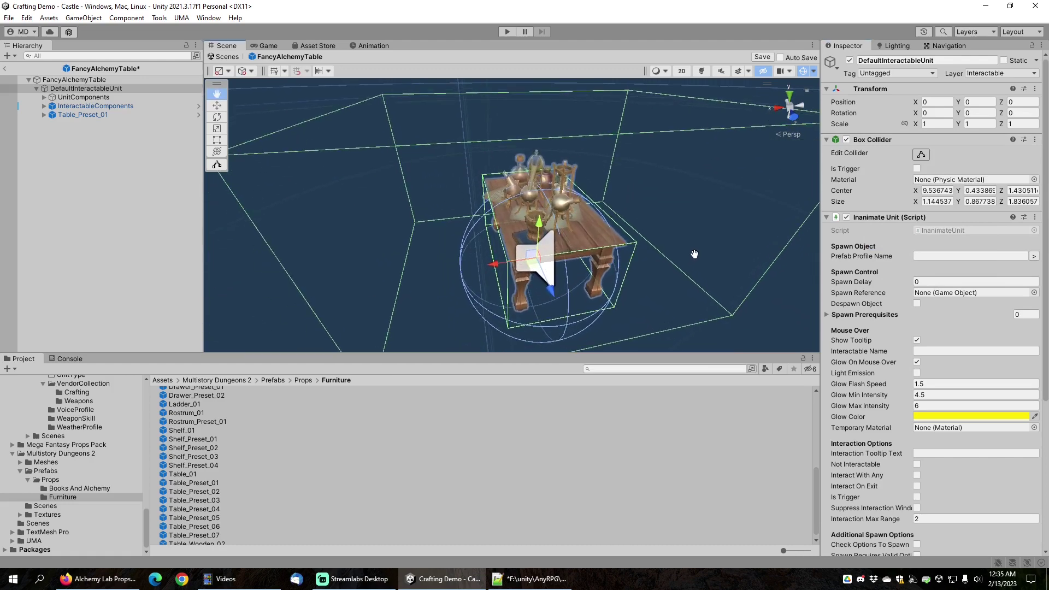
Examine how the table's box collider and the larger interaction range box fit around the new table.
{"action": "scroll", "coordinate": [608, 245], "scroll_direction": "up", "scroll_amount": 2}
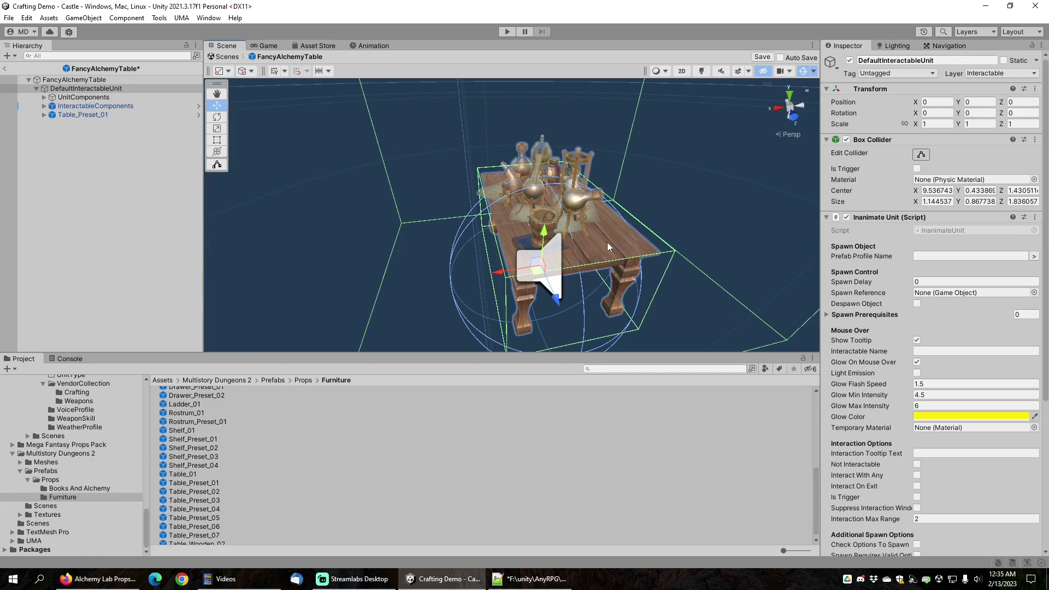
{"action": "scroll", "coordinate": [606, 239], "scroll_direction": "down", "scroll_amount": 5}
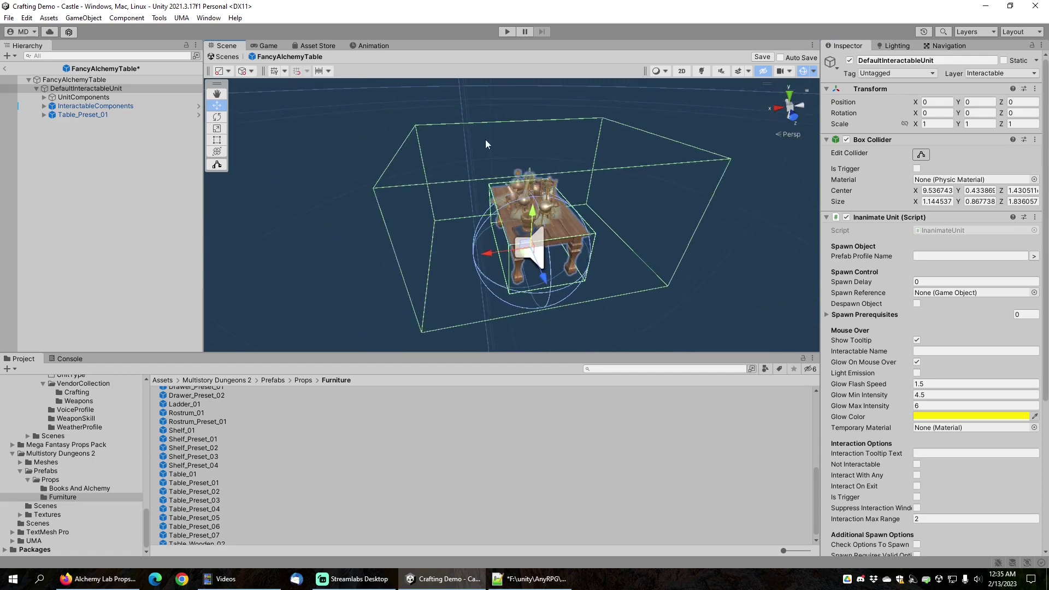
{"action": "scroll", "coordinate": [568, 240], "scroll_direction": "up", "scroll_amount": 2}
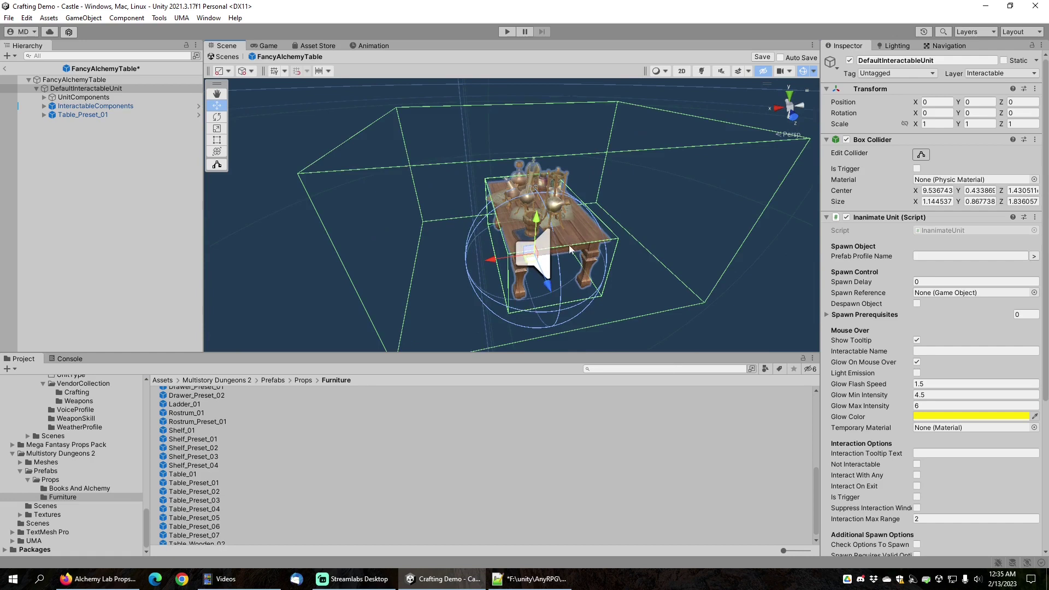
{"action": "scroll", "coordinate": [579, 231], "scroll_direction": "up", "scroll_amount": 1}
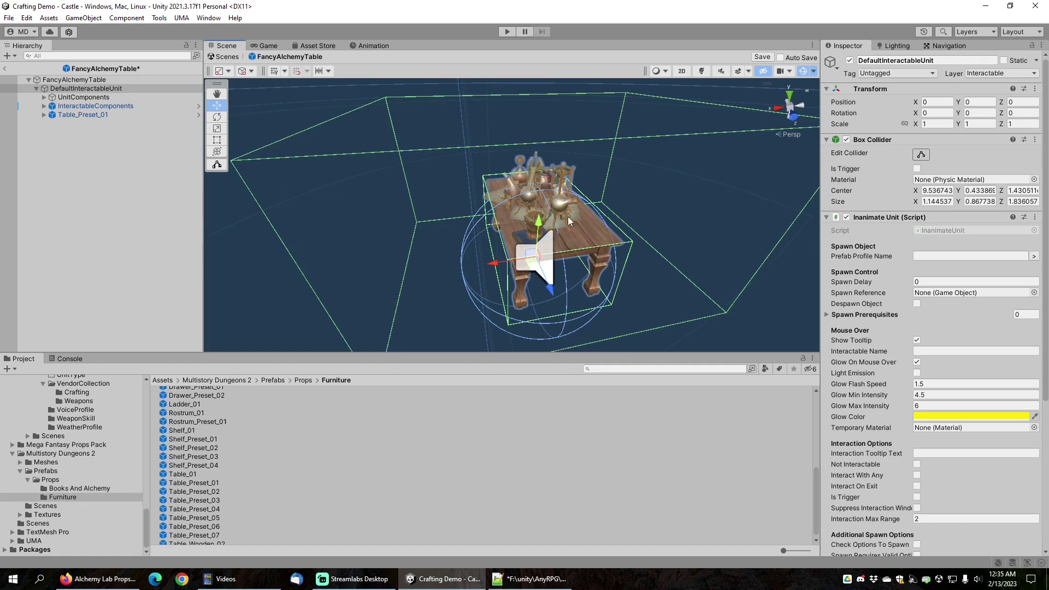
{"action": "middle_click_drag", "start_coordinate": [570, 221], "coordinate": [605, 229]}
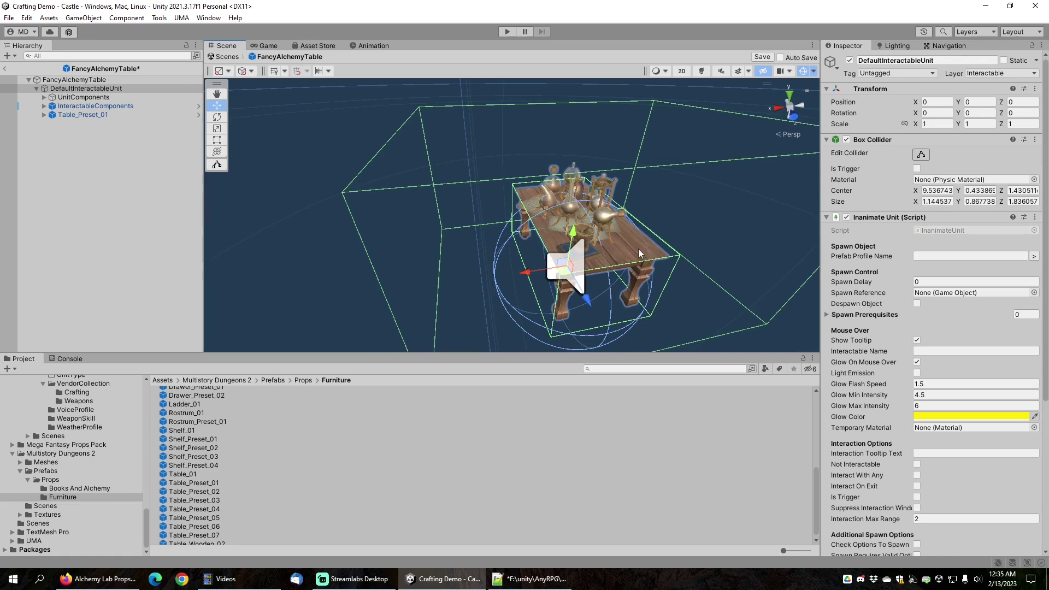
{"action": "mouse_move", "coordinate": [611, 239]}
{"action": "middle_mouse_down"}
{"action": "mouse_move", "coordinate": [601, 199]}
{"action": "mouse_move", "coordinate": [603, 227]}
{"action": "middle_mouse_up"}
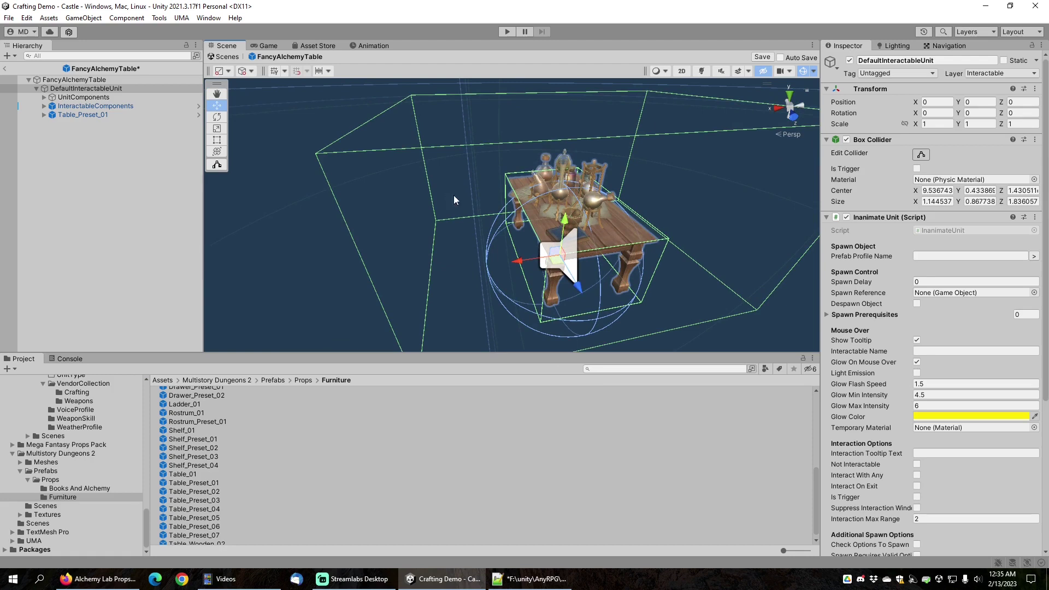
Save the changes to the FancyAlchemyTable prefab and return to the Castle scene.
{"action": "left_click", "coordinate": [5, 69]}
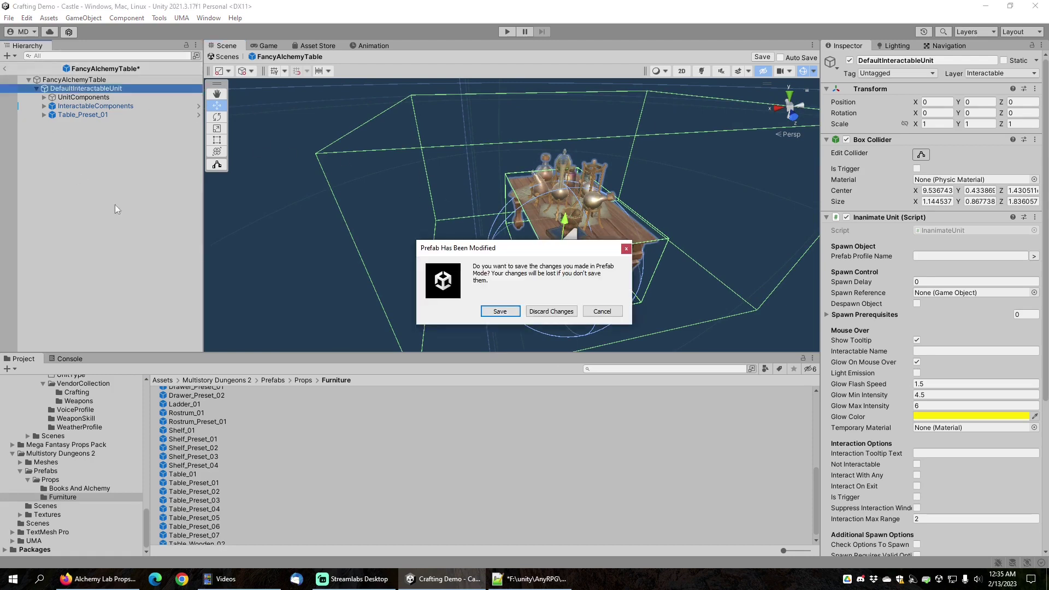
{"action": "left_click", "coordinate": [500, 311]}
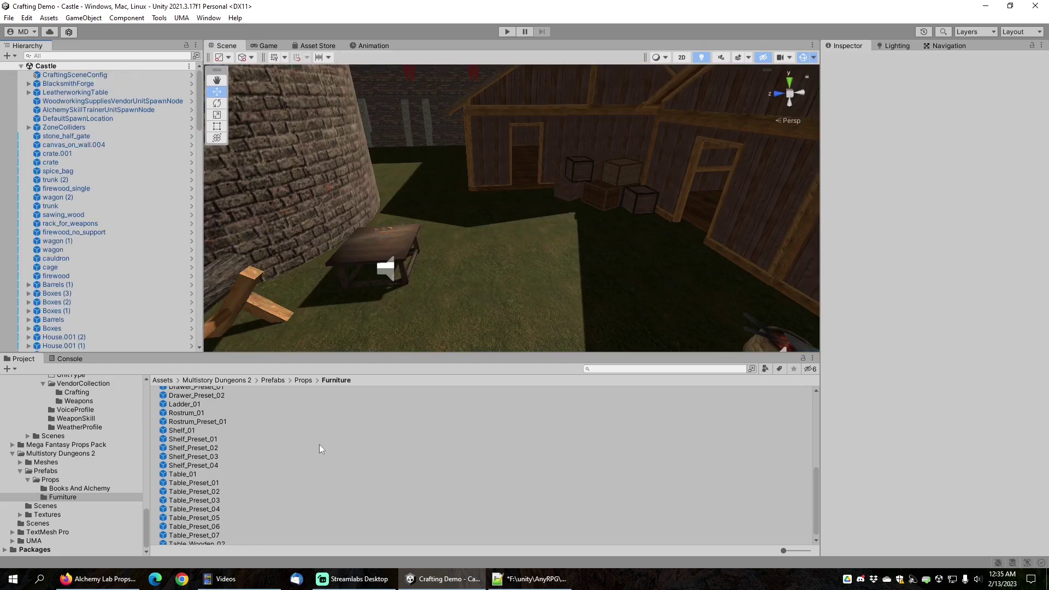
Place the FancyAlchemyTable prefab from the Crafting interactables folder on the floor inside the empty wooden house.
{"action": "right_click_drag", "start_coordinate": [618, 215], "coordinate": [524, 277]}
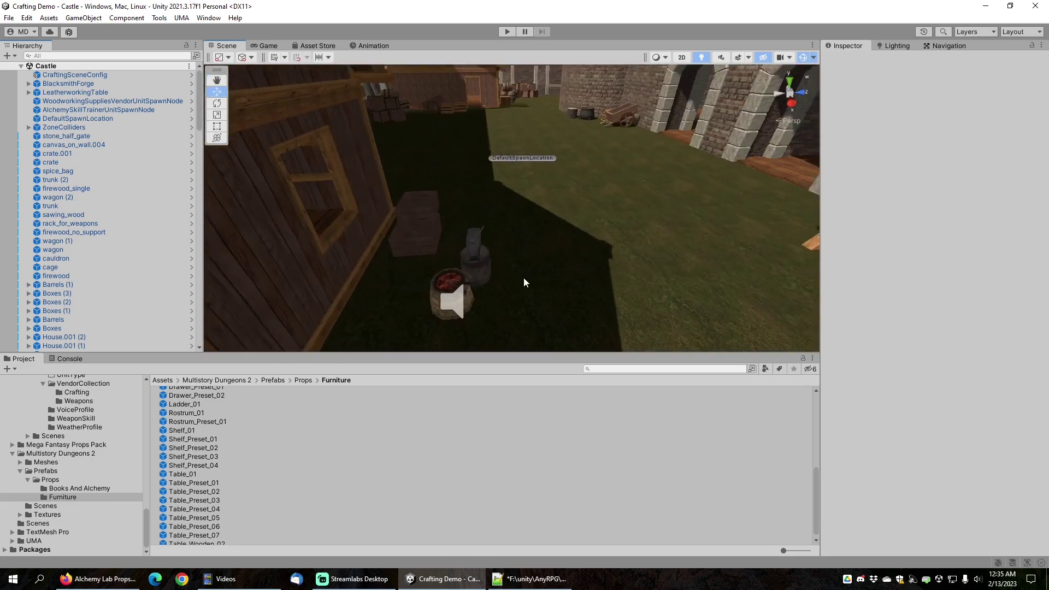
{"action": "left_click_drag", "start_coordinate": [523, 277], "coordinate": [669, 207]}
{"action": "middle_click_drag", "start_coordinate": [669, 207], "coordinate": [793, 199]}
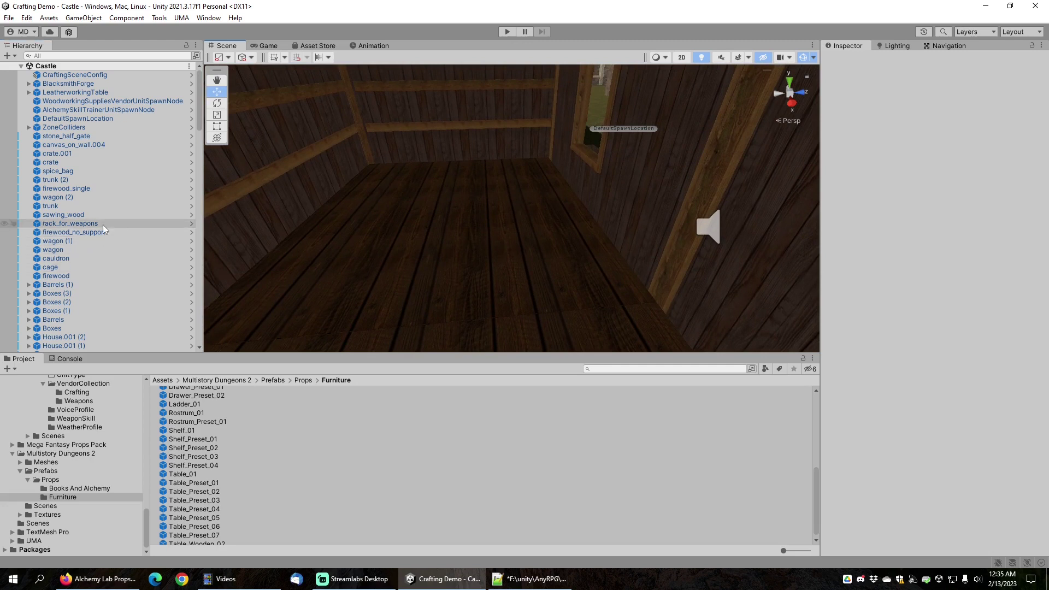
{"action": "scroll", "coordinate": [103, 445], "scroll_direction": "up", "scroll_amount": 10}
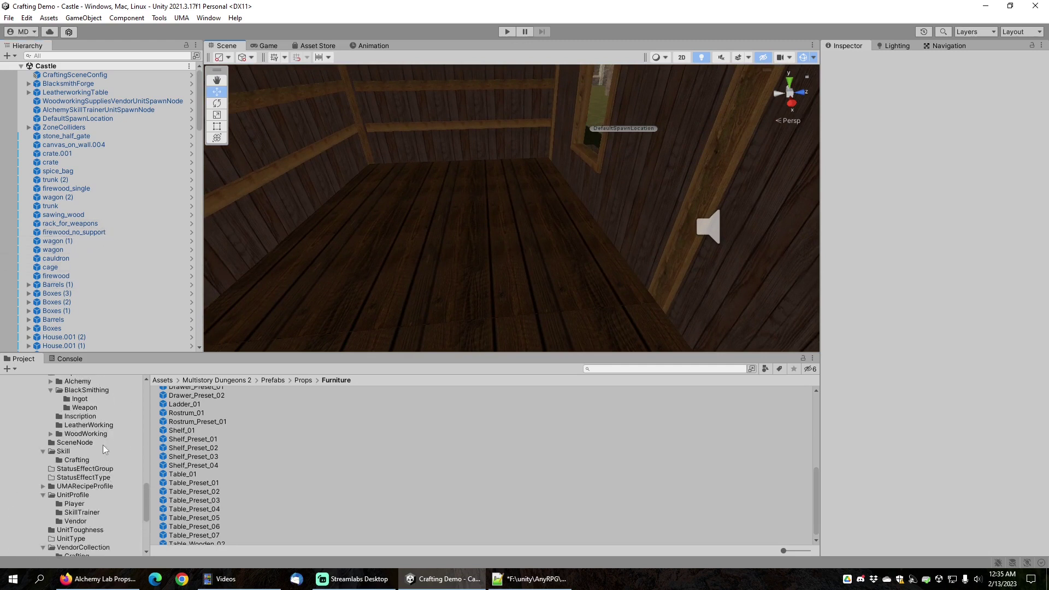
{"action": "scroll", "coordinate": [98, 449], "scroll_direction": "up", "scroll_amount": 10}
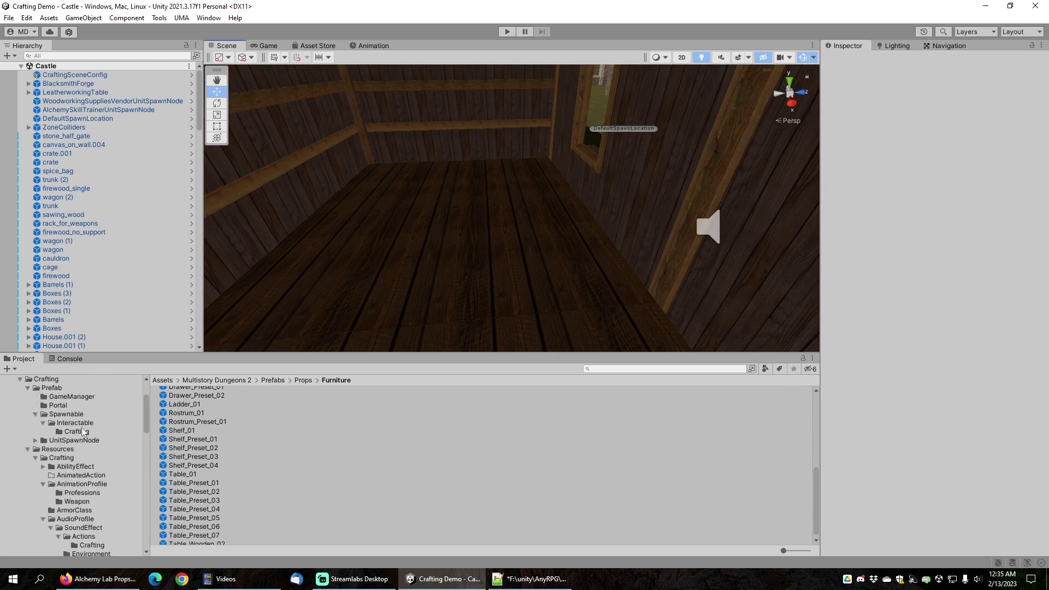
{"action": "scroll", "coordinate": [80, 429], "scroll_direction": "up", "scroll_amount": 3}
{"action": "left_click", "coordinate": [76, 465]}
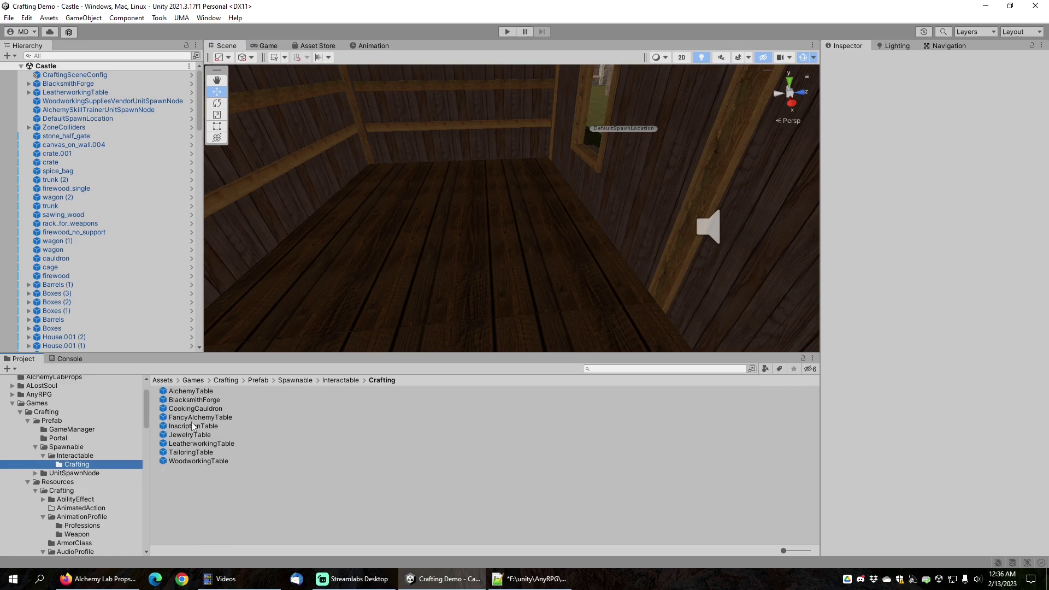
{"action": "left_click_drag", "start_coordinate": [195, 417], "coordinate": [503, 281]}
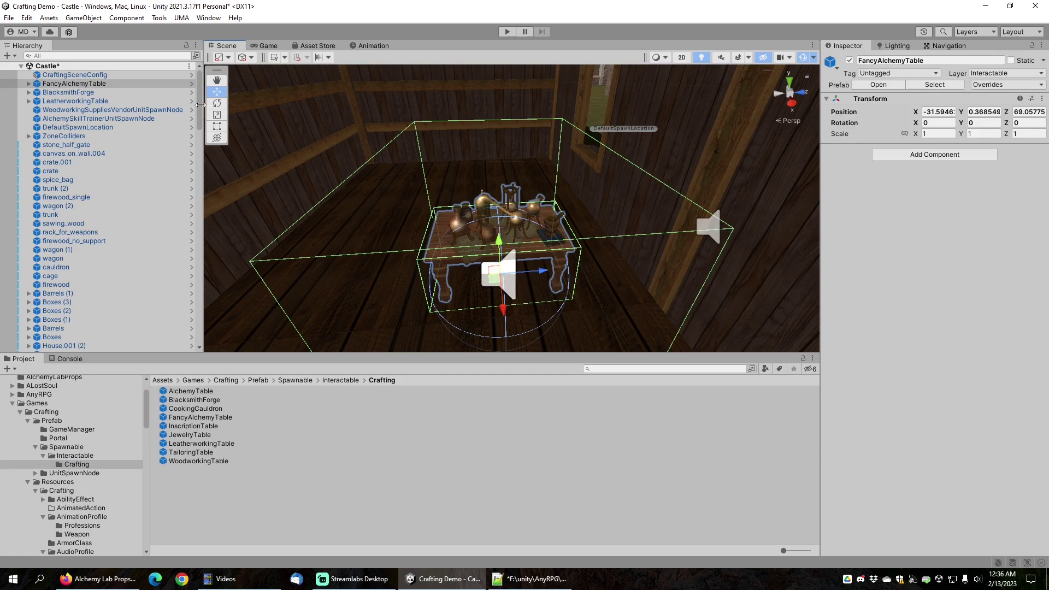
Save the Castle scene and start Play mode.
{"action": "left_click", "coordinate": [8, 18]}
{"action": "left_click", "coordinate": [27, 72]}
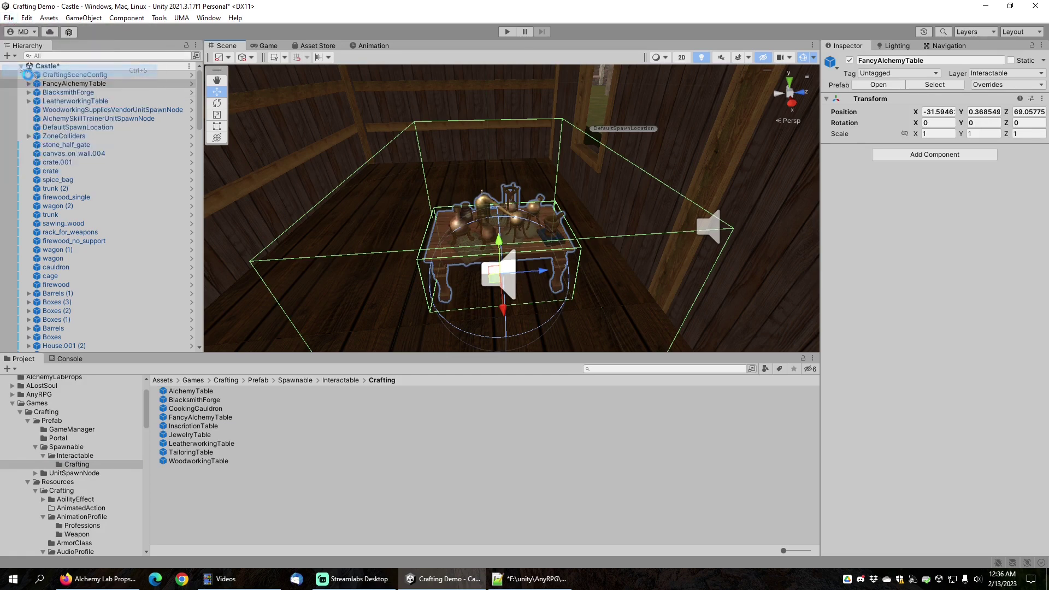
{"action": "left_click", "coordinate": [508, 31]}
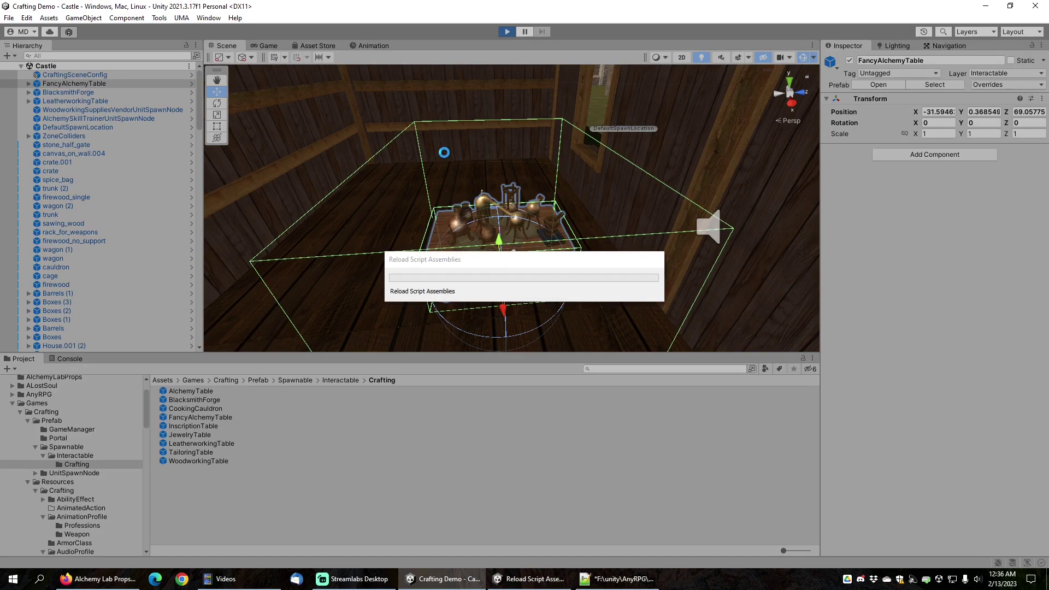
Walk to the Alchemy Trainer and learn the Alchemy skill, closing the Skills window.
{"action": "key", "text": "w"}
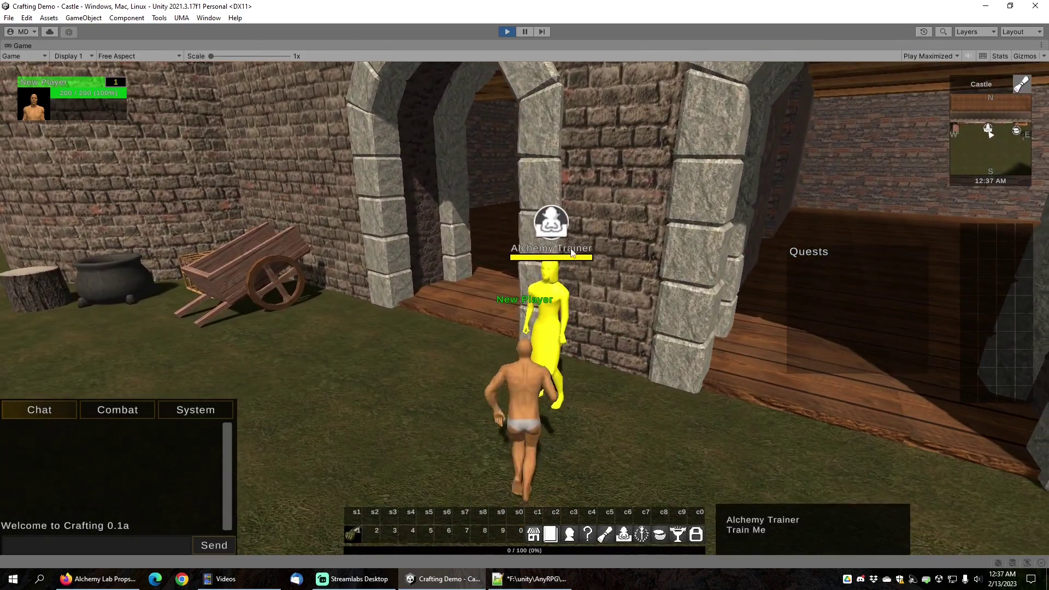
{"action": "left_click", "coordinate": [572, 252]}
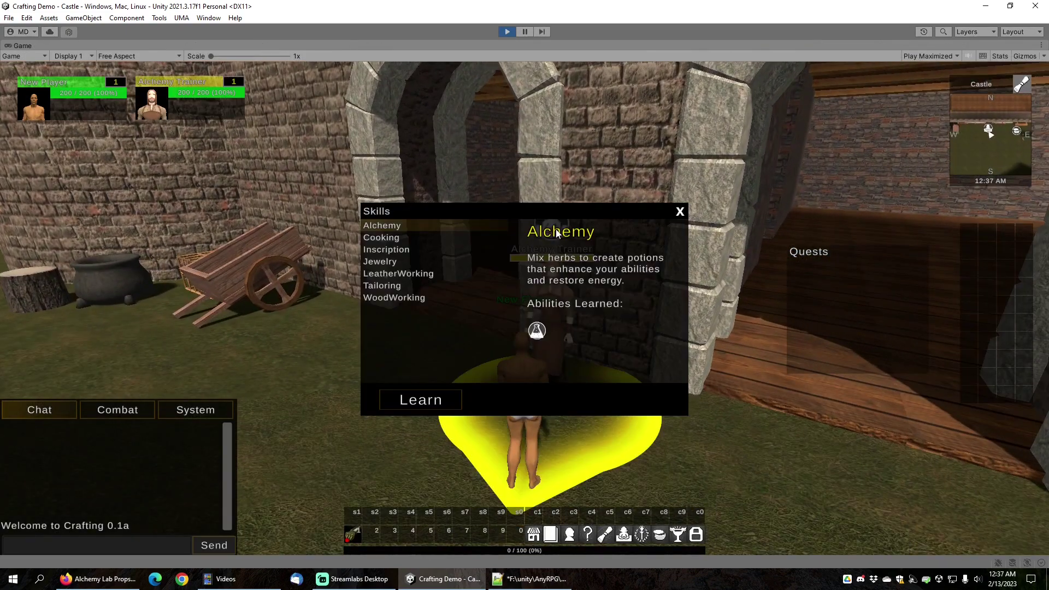
{"action": "left_click", "coordinate": [418, 399]}
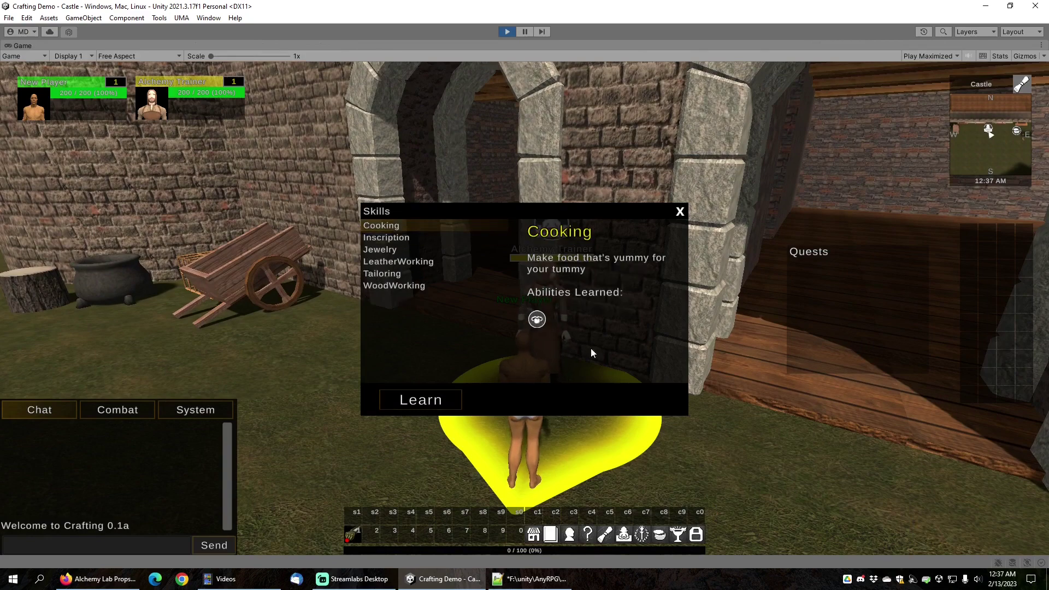
{"action": "left_click", "coordinate": [680, 211]}
Walk into the wooden house, view the Alchemy Workbench's recipes, and close its crafting window.
{"action": "key", "text": "w"}
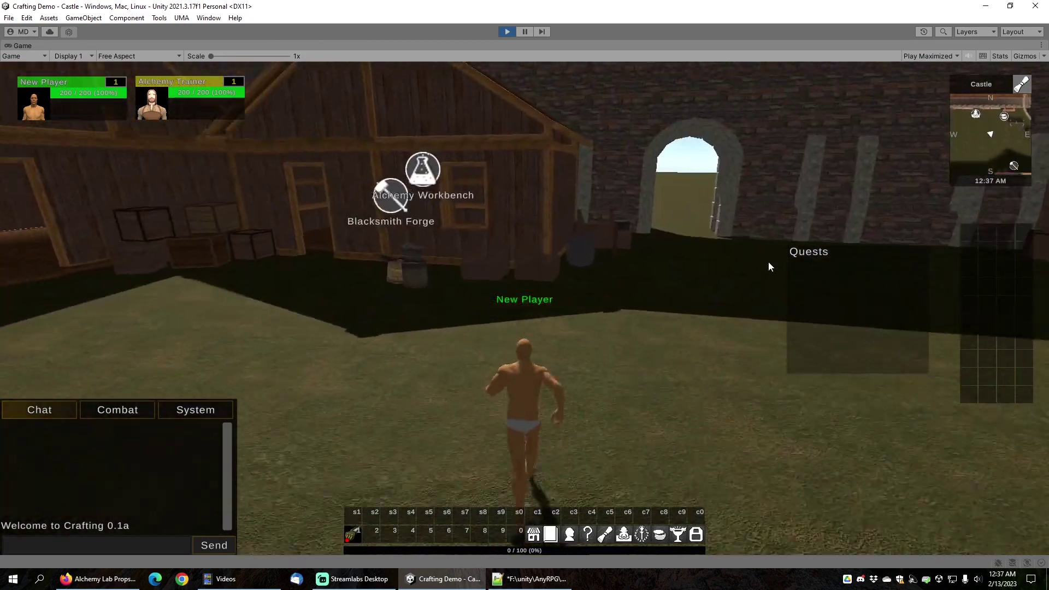
{"action": "key", "text": "w"}
{"action": "right_click_drag", "start_coordinate": [572, 187], "coordinate": [673, 299]}
{"action": "key", "text": "w"}
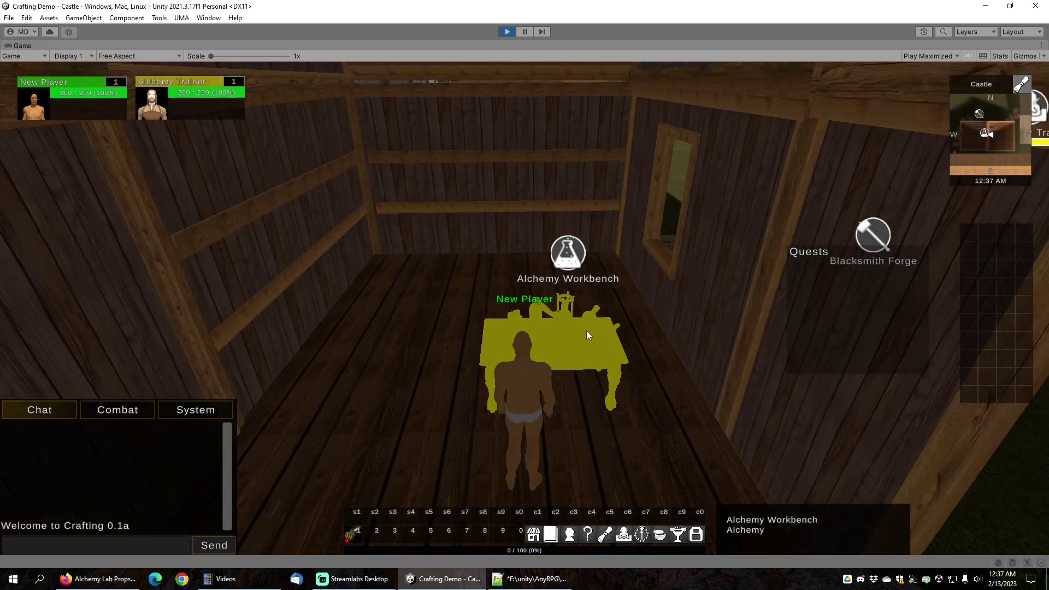
{"action": "right_click", "coordinate": [571, 249]}
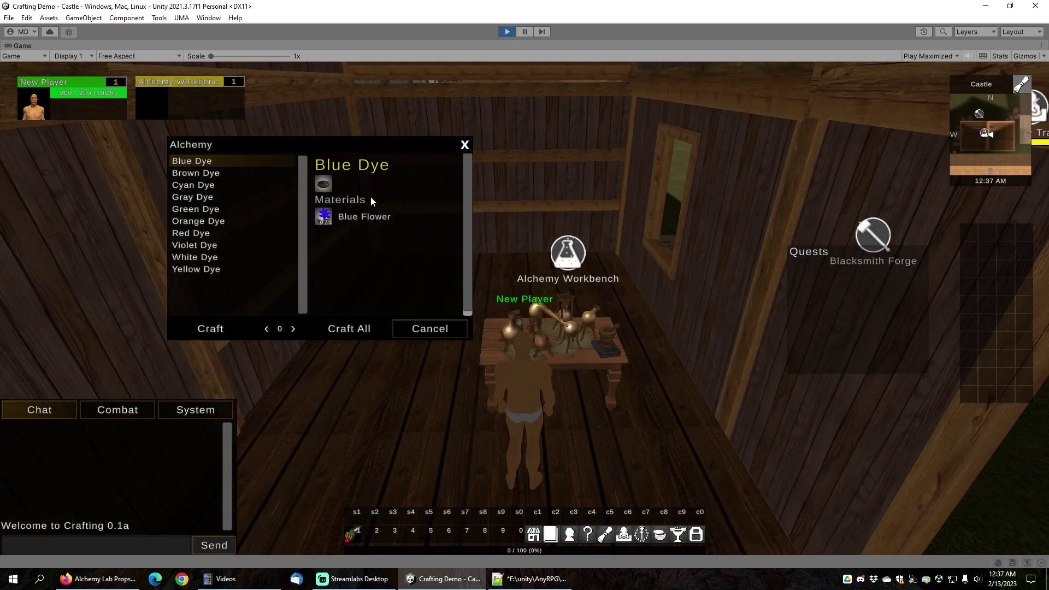
{"action": "left_click", "coordinate": [465, 144]}
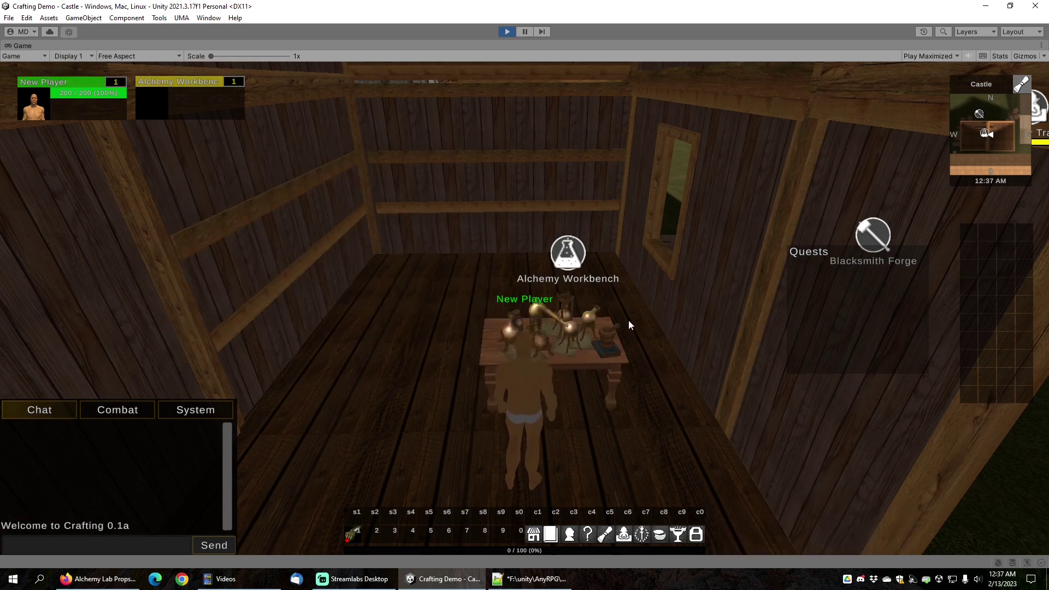
{"action": "left_click_drag", "start_coordinate": [585, 338], "coordinate": [641, 290]}
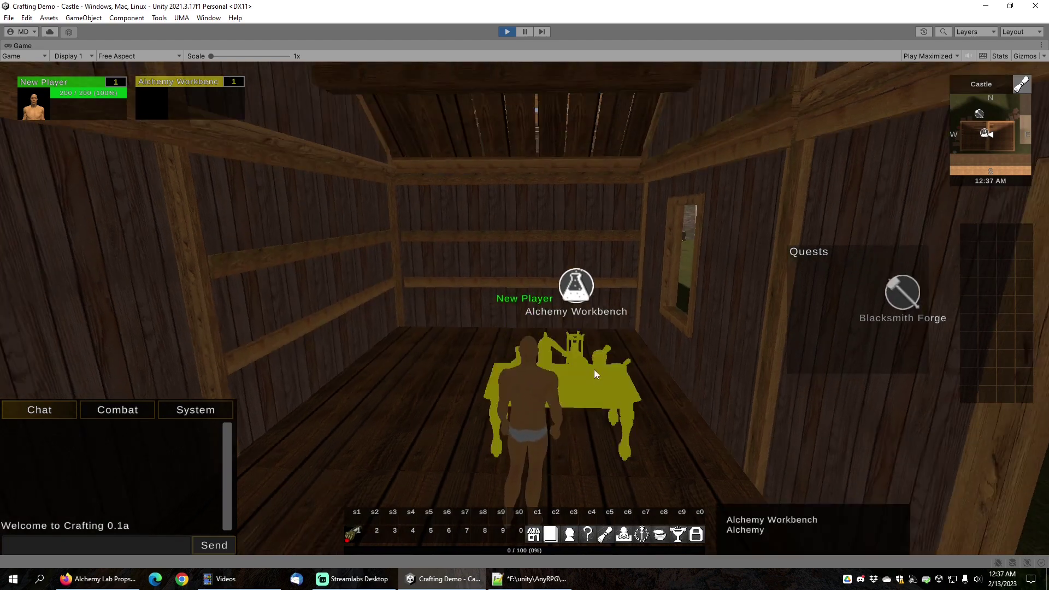
Return to the Alchemy Trainer and learn the LeatherWorking skill, closing the Skills window.
{"action": "key", "text": "w"}
{"action": "right_click_drag", "start_coordinate": [594, 369], "coordinate": [696, 297]}
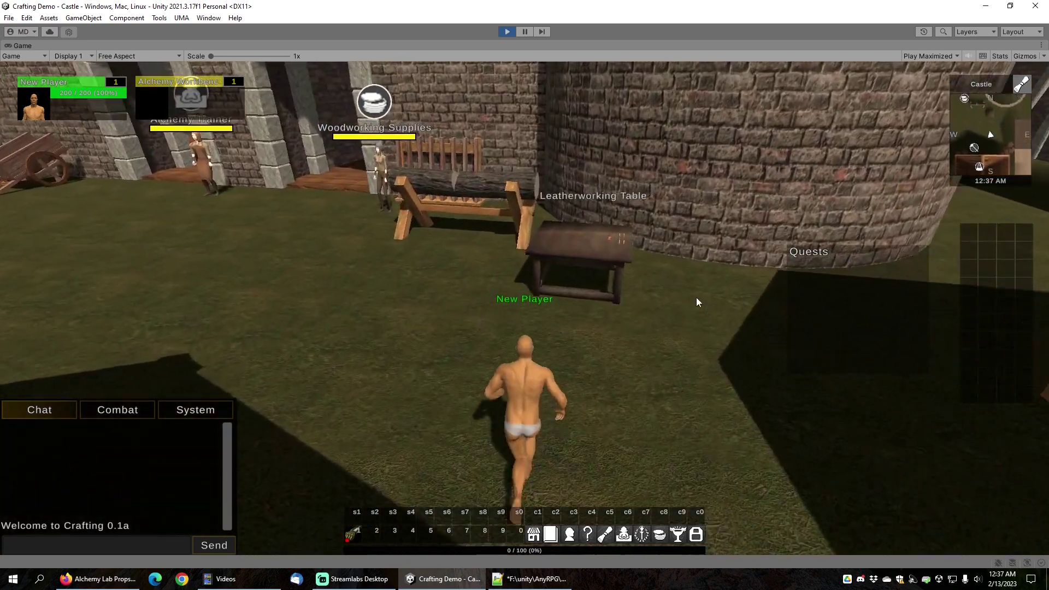
{"action": "right_click_drag", "start_coordinate": [588, 223], "coordinate": [559, 221]}
{"action": "key", "text": "w"}
{"action": "right_click", "coordinate": [538, 222]}
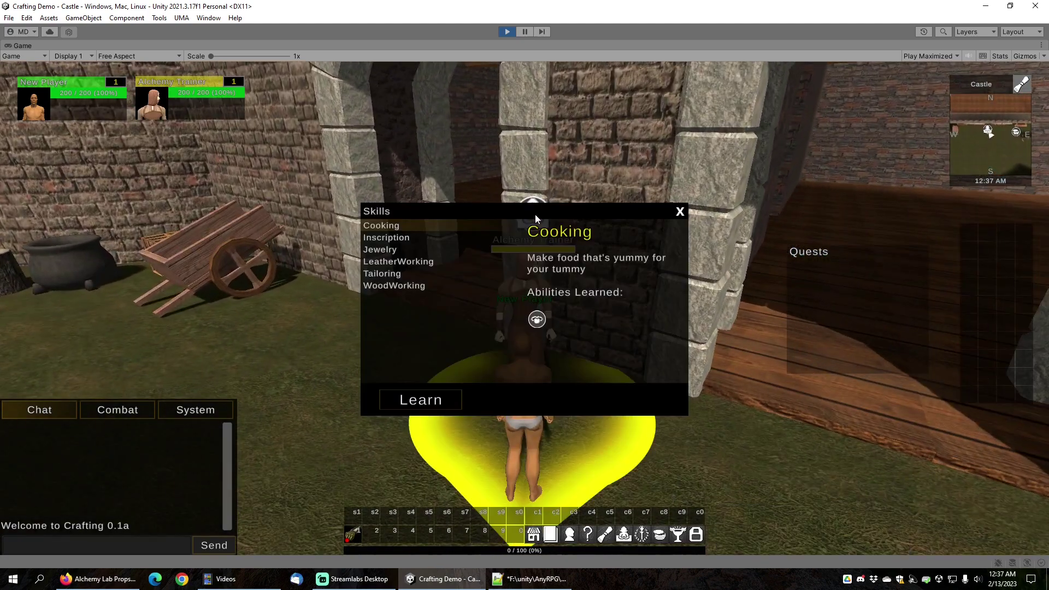
{"action": "left_click", "coordinate": [399, 262]}
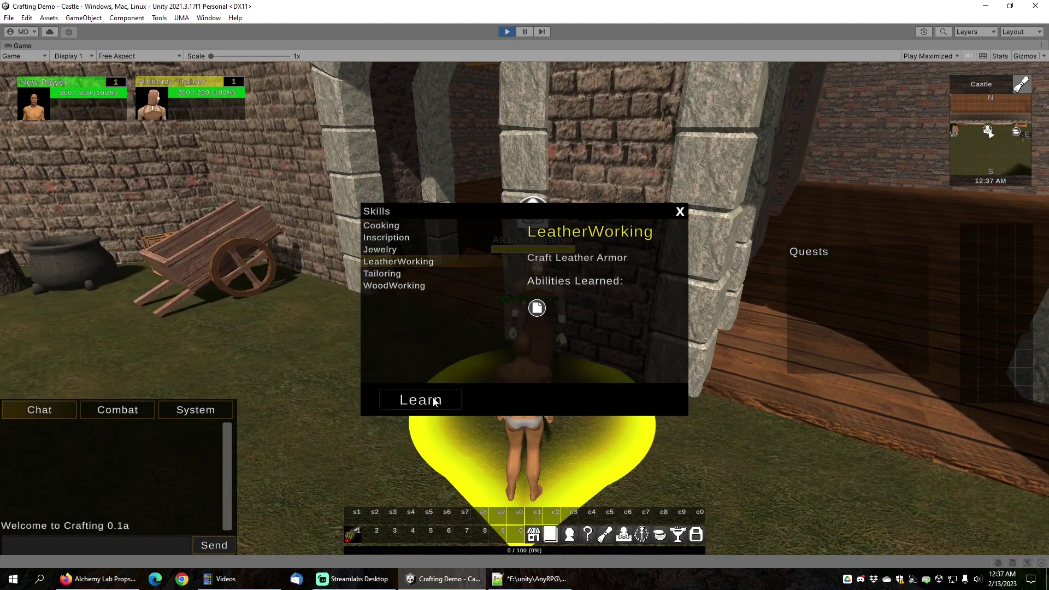
{"action": "left_click", "coordinate": [435, 400]}
{"action": "left_click", "coordinate": [681, 212]}
Walk to the Leatherworking Table and examine its mouse-over glow and the tools lying on top.
{"action": "key", "text": "d"}
{"action": "right_click_drag", "start_coordinate": [680, 214], "coordinate": [798, 231]}
{"action": "key", "text": "w"}
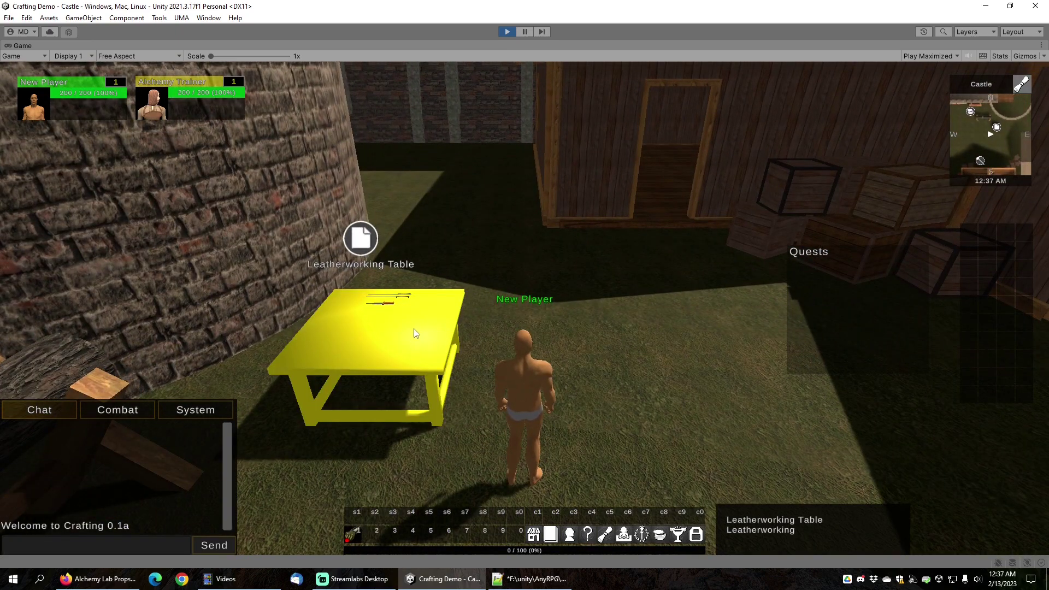
{"action": "scroll", "coordinate": [411, 322], "scroll_direction": "up", "scroll_amount": 3}
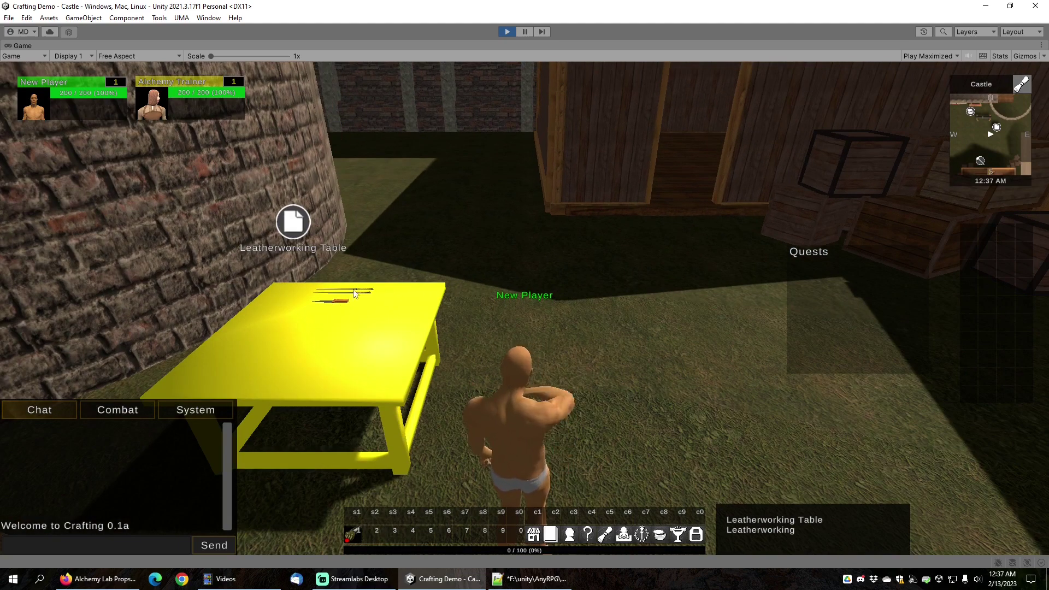
Pause the game and inspect how the LeatherworkingTable prefab nests table_wood and the dagger and wand models.
{"action": "left_click", "coordinate": [525, 32]}
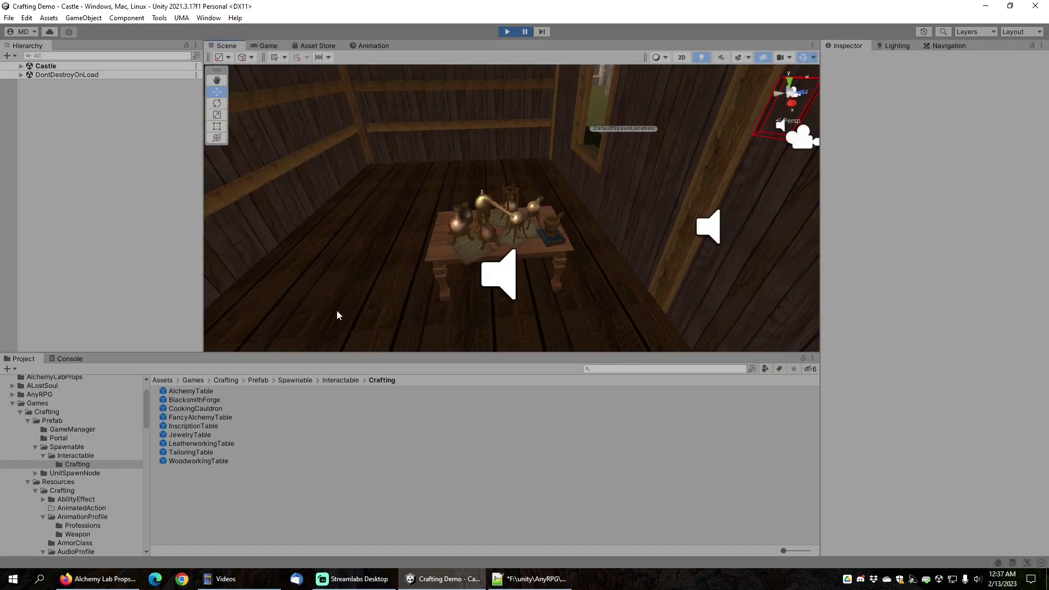
{"action": "double_click", "coordinate": [219, 444]}
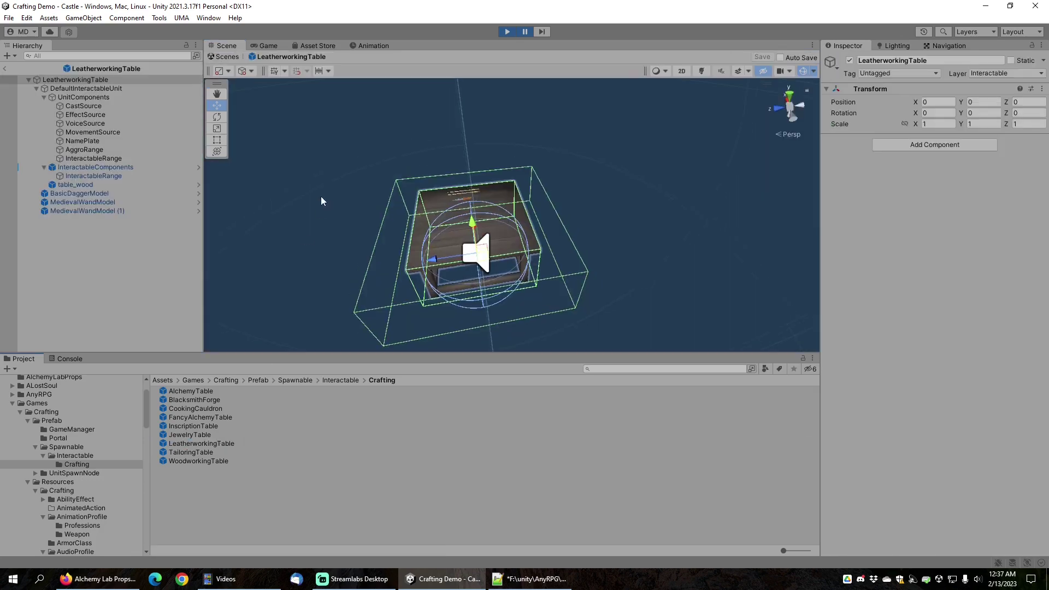
{"action": "left_click", "coordinate": [44, 97]}
{"action": "left_click", "coordinate": [44, 106]}
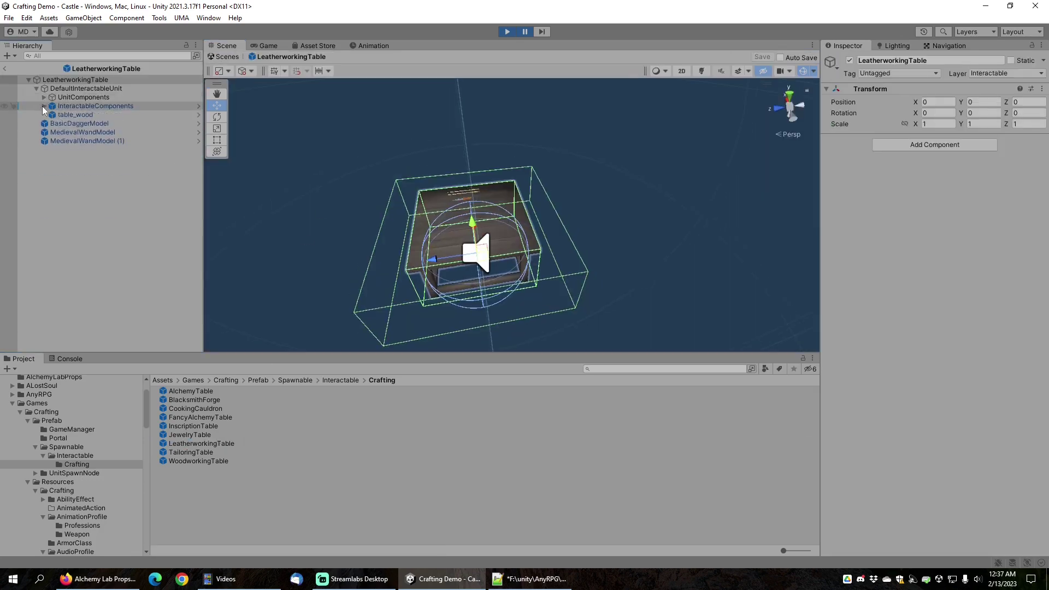
{"action": "left_click", "coordinate": [72, 114]}
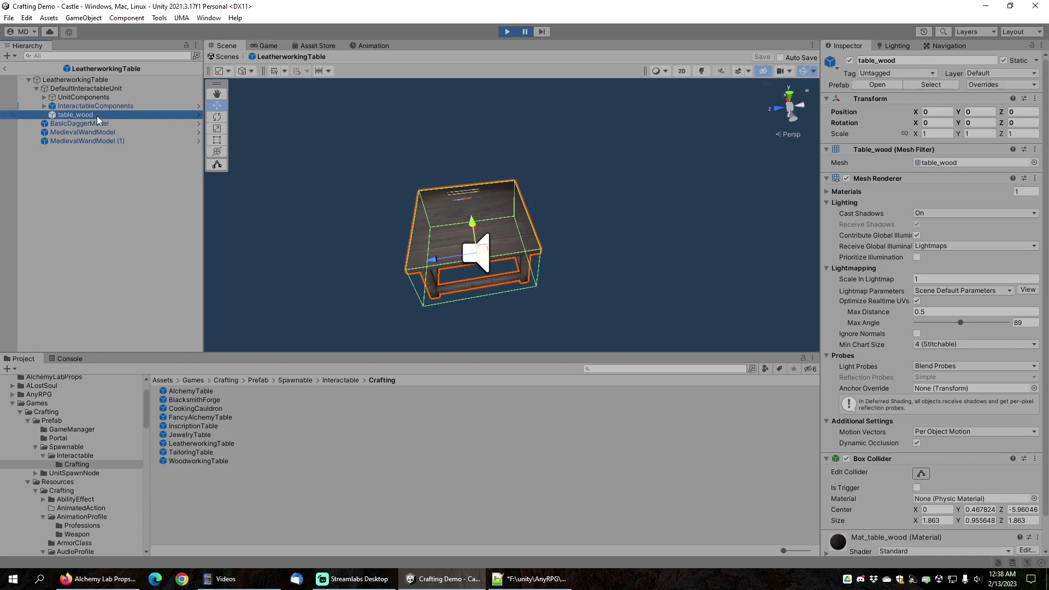
{"action": "left_click", "coordinate": [36, 89]}
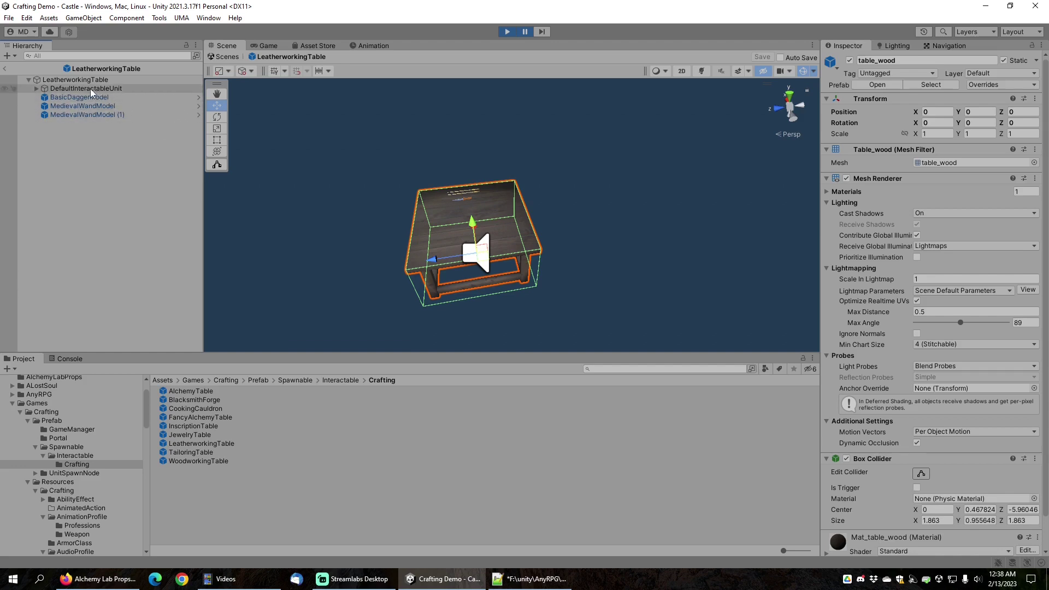
Turn off Glow On Mouse Over for DefaultInteractableUnit in the FancyAlchemyTable prefab.
{"action": "left_click", "coordinate": [5, 70]}
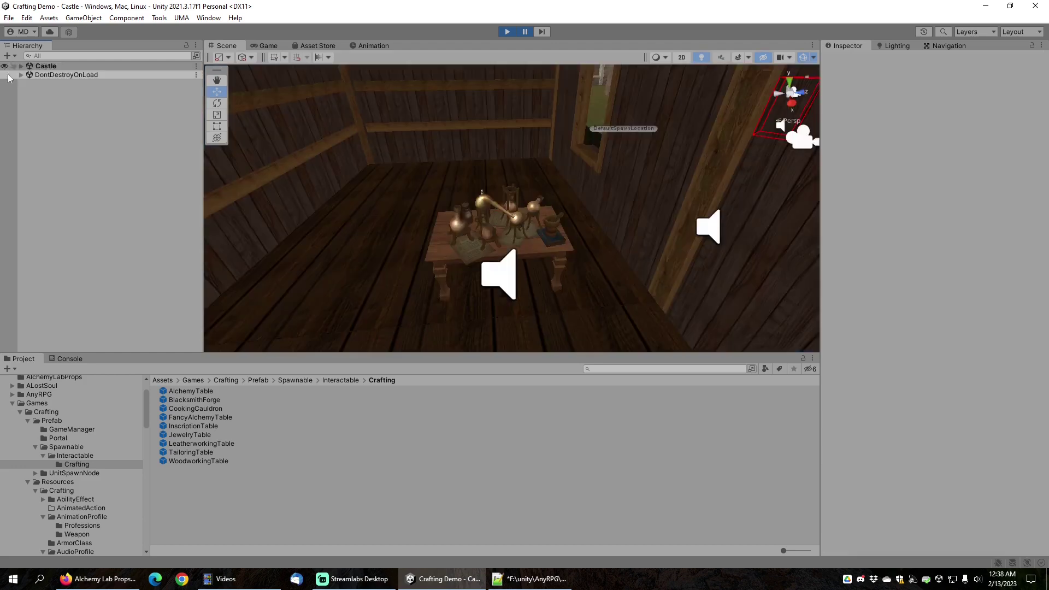
{"action": "double_click", "coordinate": [195, 417]}
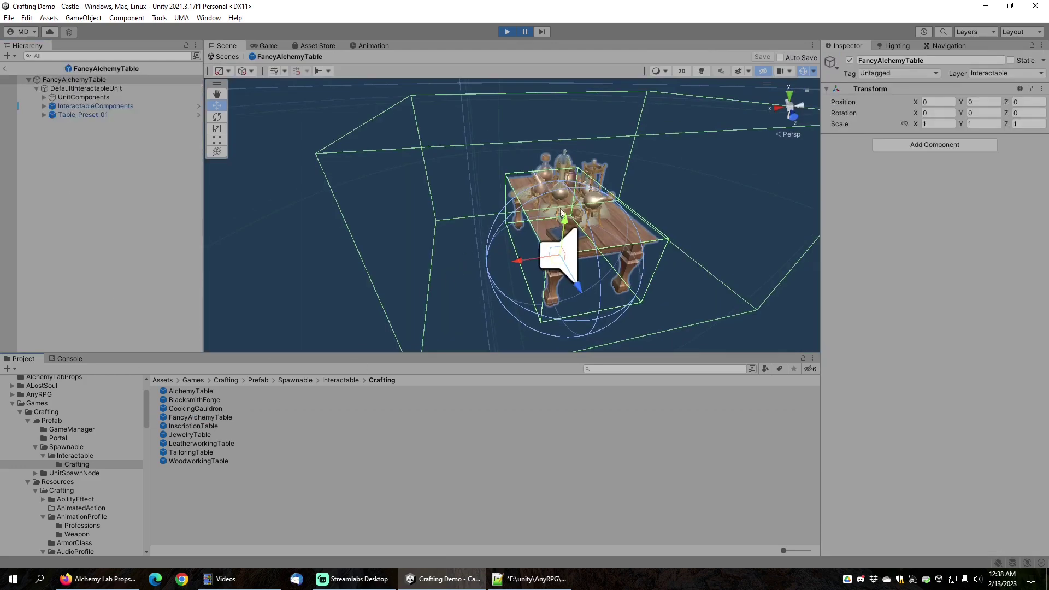
{"action": "left_click", "coordinate": [79, 88]}
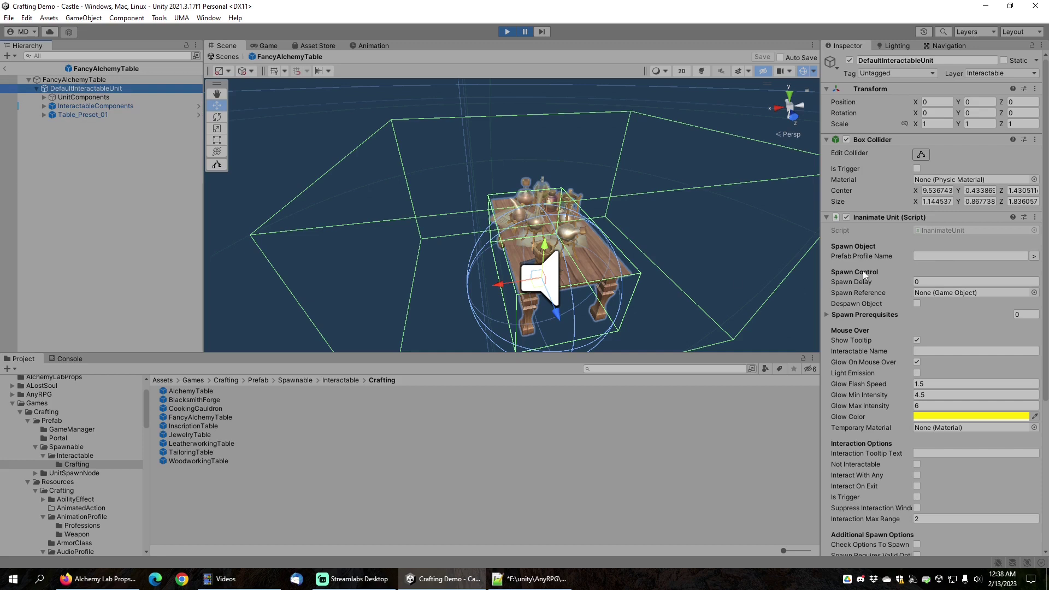
{"action": "left_click", "coordinate": [917, 362]}
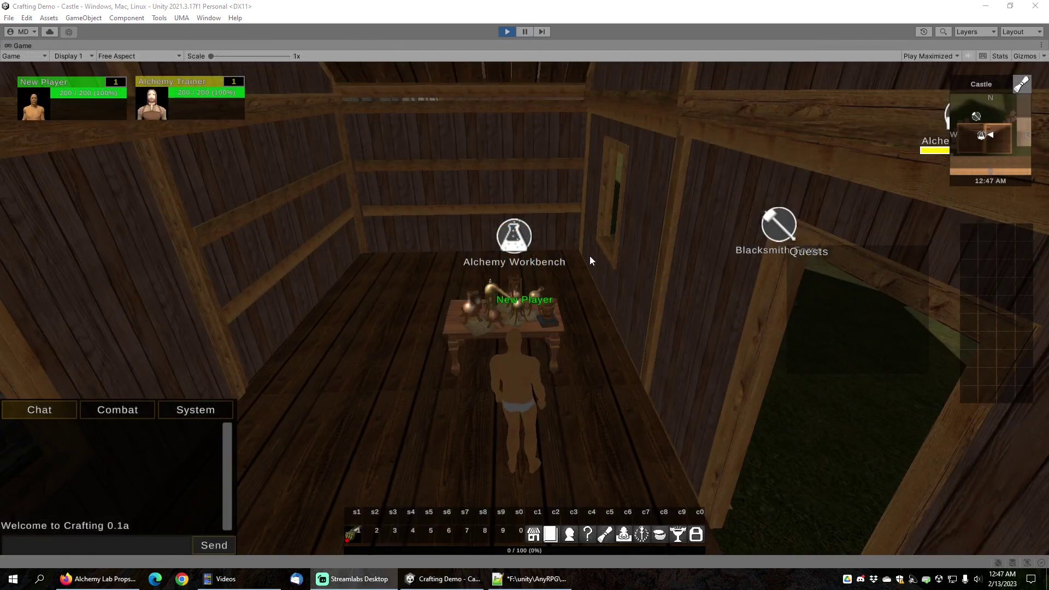
Check the Alchemy Workbench's mouse-over behavior in the running game, then open and close its crafting window.
{"action": "mouse_move", "coordinate": [542, 303]}
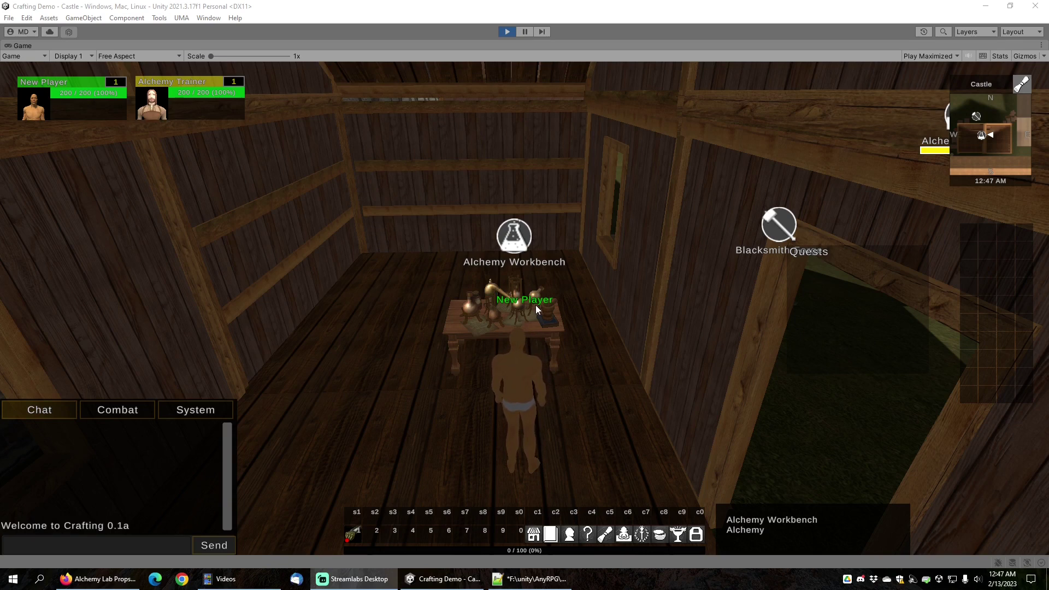
{"action": "right_click", "coordinate": [513, 243]}
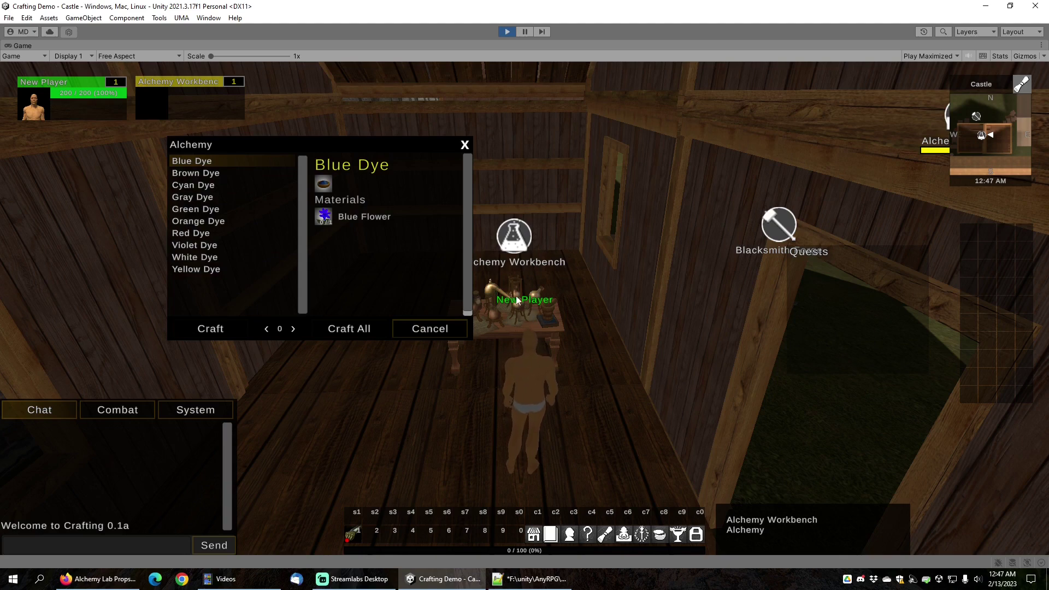
{"action": "key", "text": "Escape"}
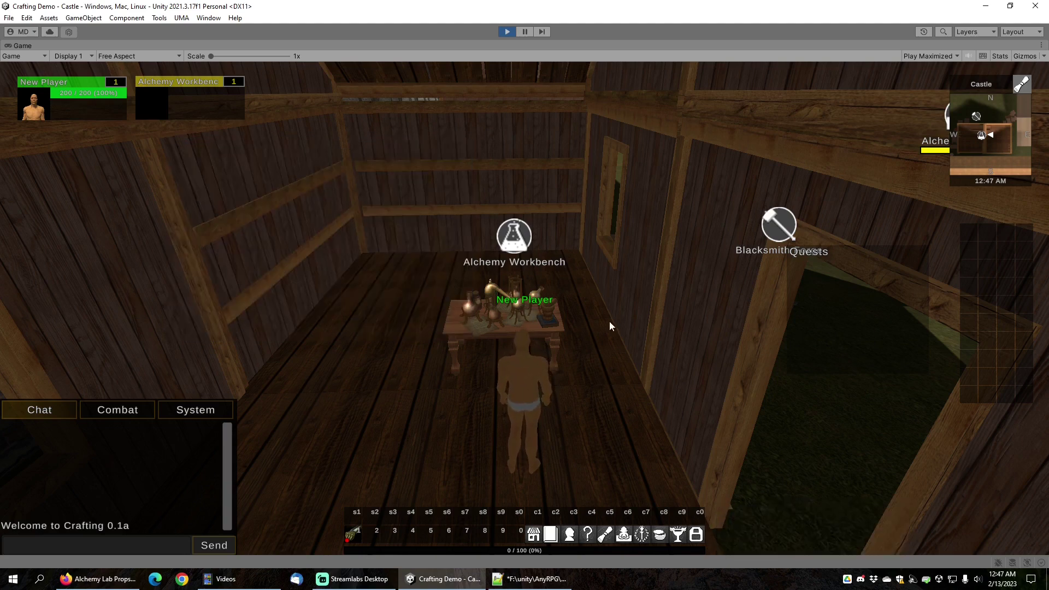
Walk the character out of the wooden house into the castle courtyard near the Leatherworking Table.
{"action": "left_click_drag", "start_coordinate": [609, 320], "coordinate": [656, 307]}
{"action": "left_click_drag", "start_coordinate": [587, 322], "coordinate": [608, 319]}
{"action": "key", "text": "d"}
{"action": "key", "text": "w"}
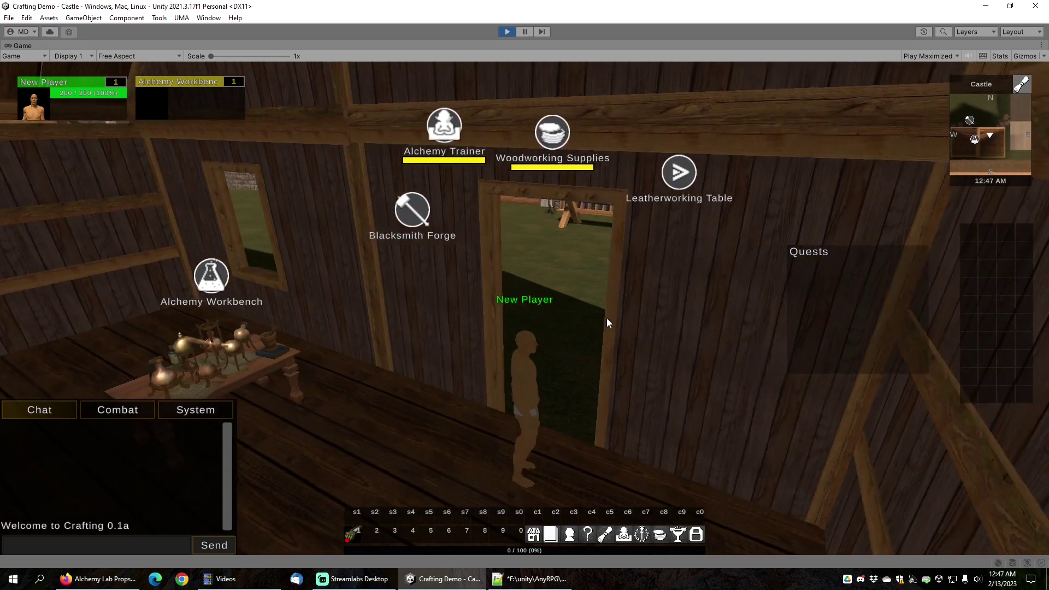
{"action": "key", "text": "a"}
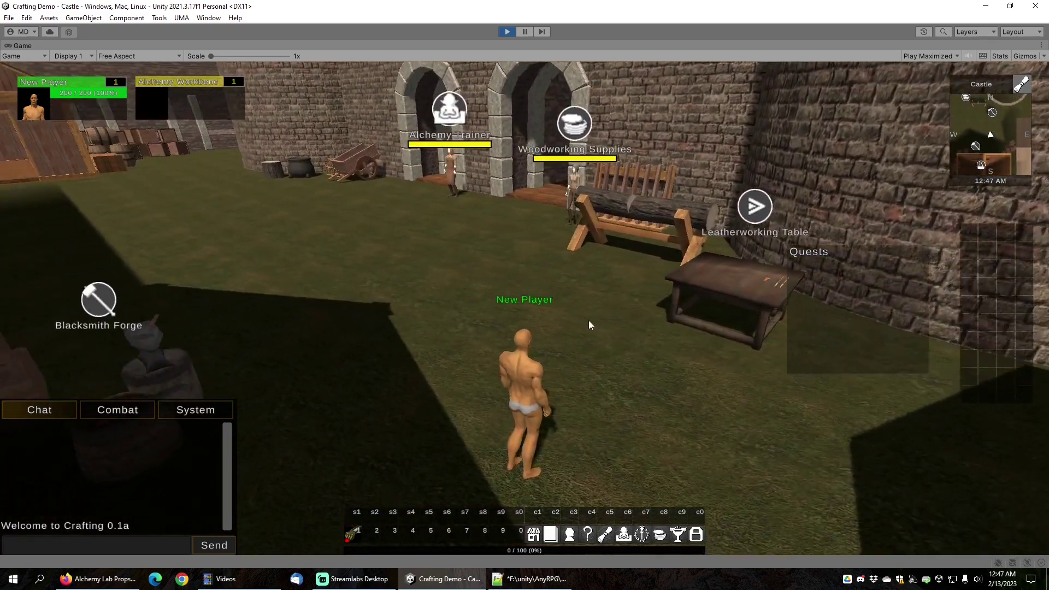
{"action": "key", "text": "d"}
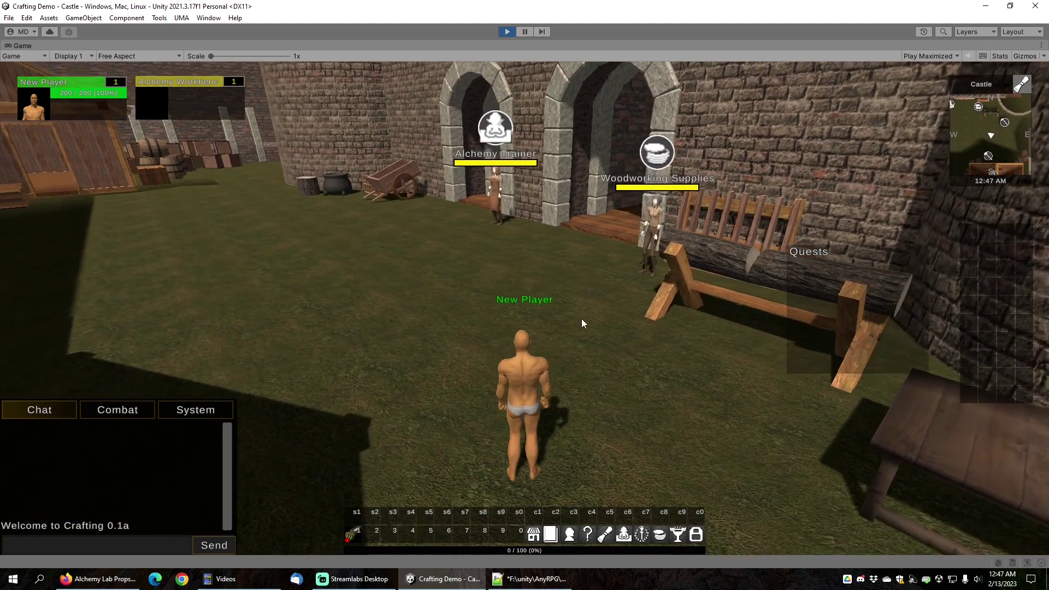